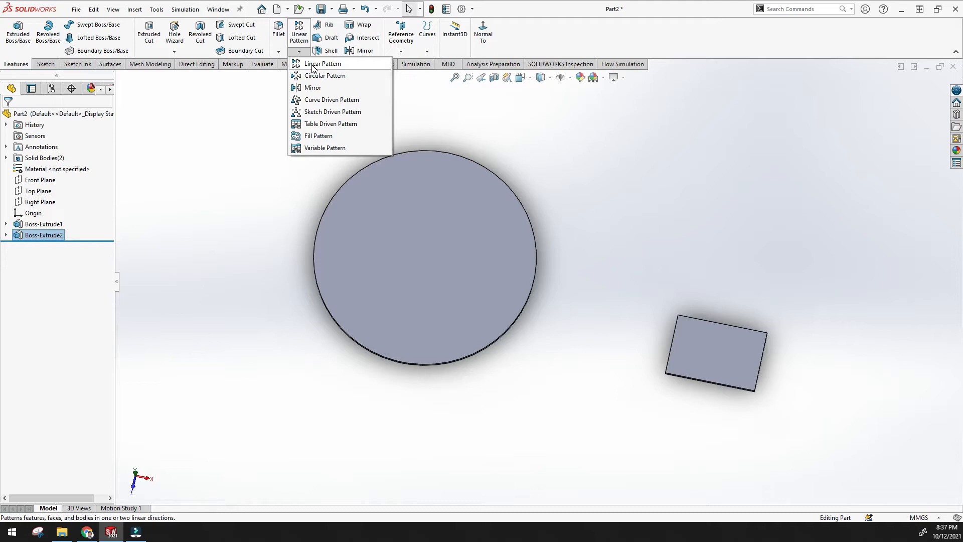
Sketch a six-sided polygon about 16 mm across its inscribed circle near the upper-left corner of the rectangular plate's face
left_click(606, 199)
left_click(703, 342)
left_click(748, 312)
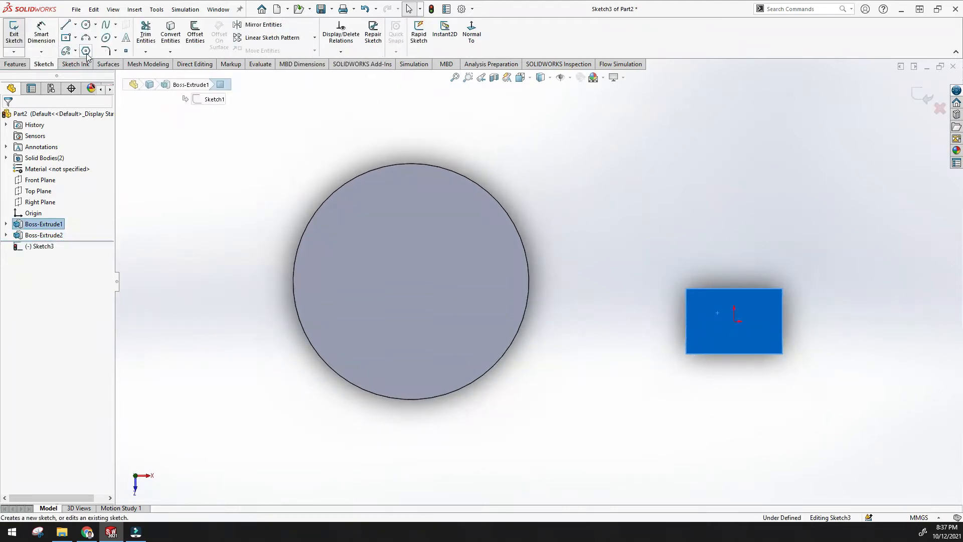
left_click(85, 50)
scroll(703, 318, "down", 5)
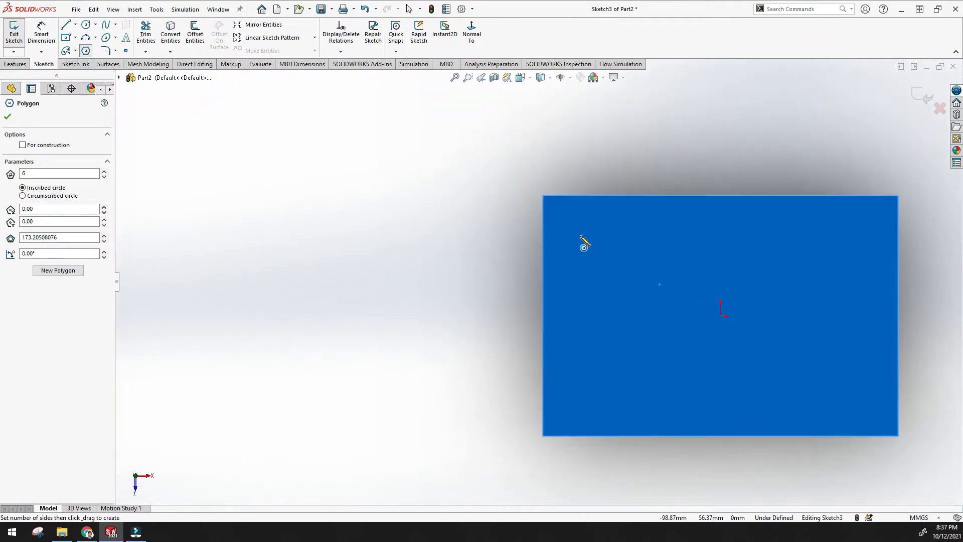
left_click_drag(581, 236, 586, 245)
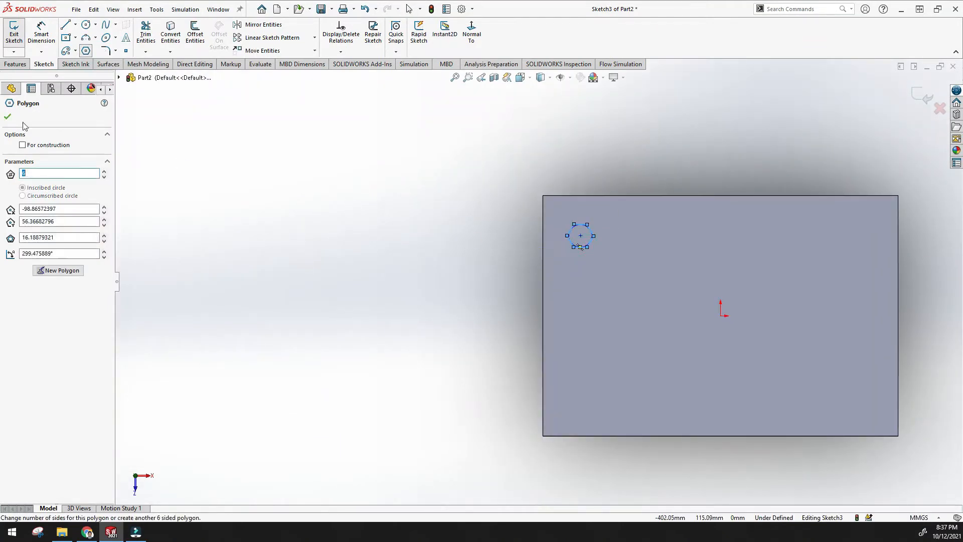
left_click(7, 117)
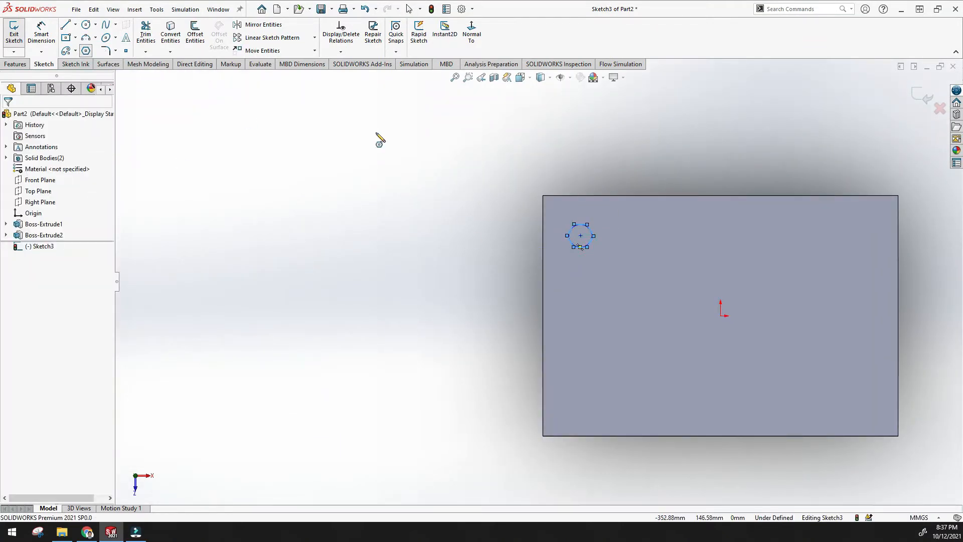
left_click(922, 101)
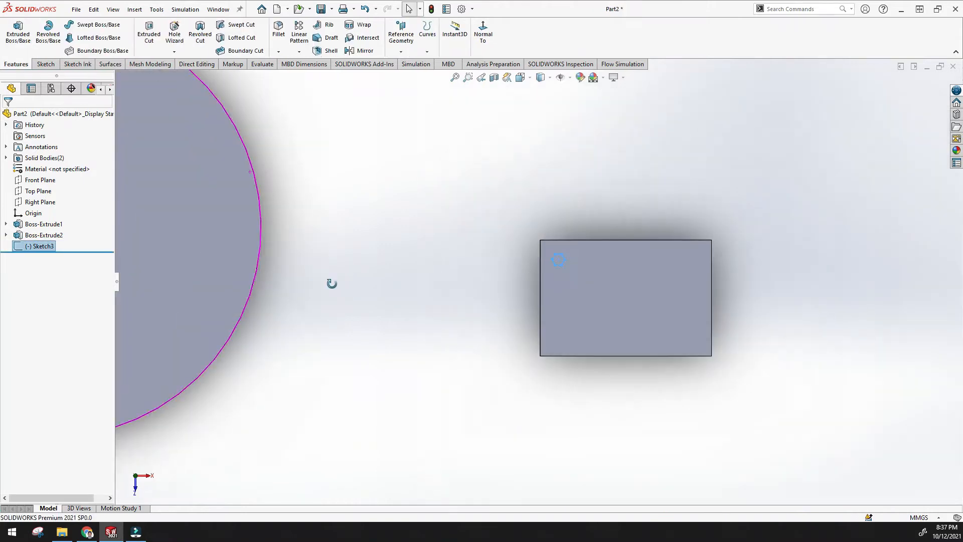
Extrude the hexagon sketch into a raised boss on the rectangular plate
left_click(17, 40)
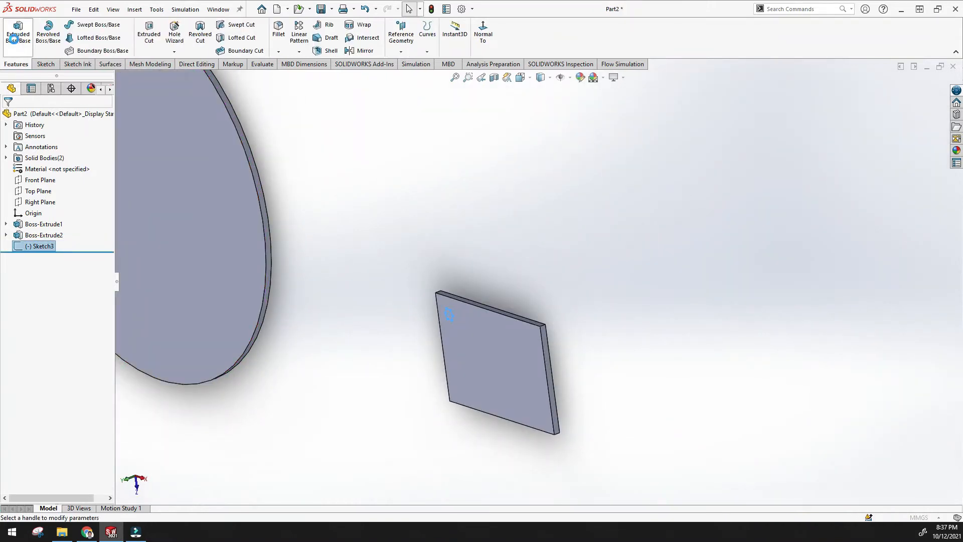
key("Return")
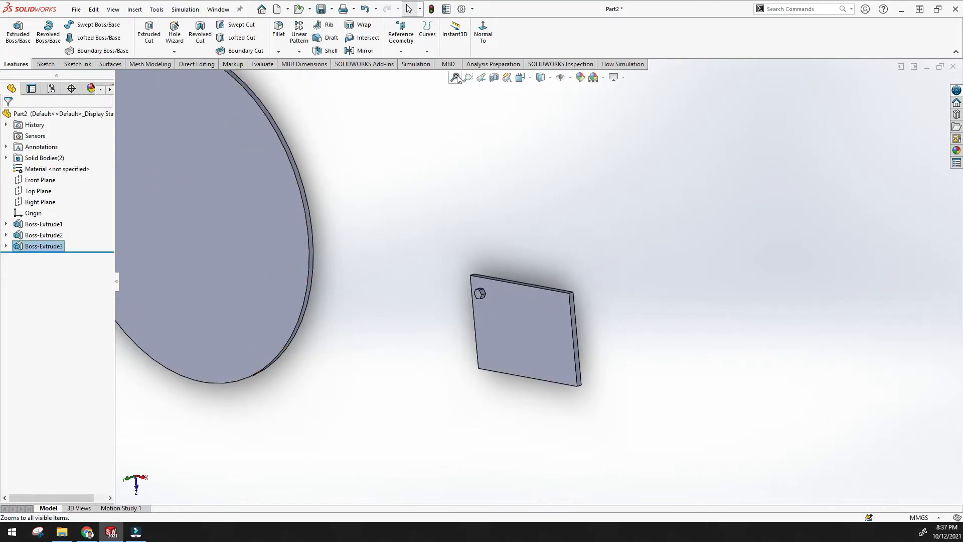
middle_click_drag(447, 152, 671, 264)
scroll(681, 323, "down", 5)
middle_click_drag(672, 320, 717, 294)
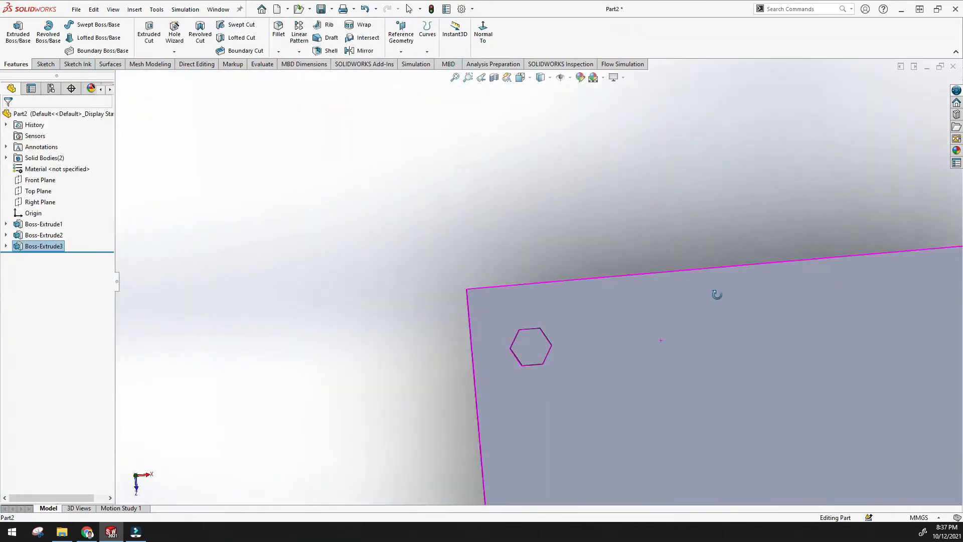
scroll(712, 301, "up", 6)
scroll(697, 297, "down", 4)
left_click(392, 207)
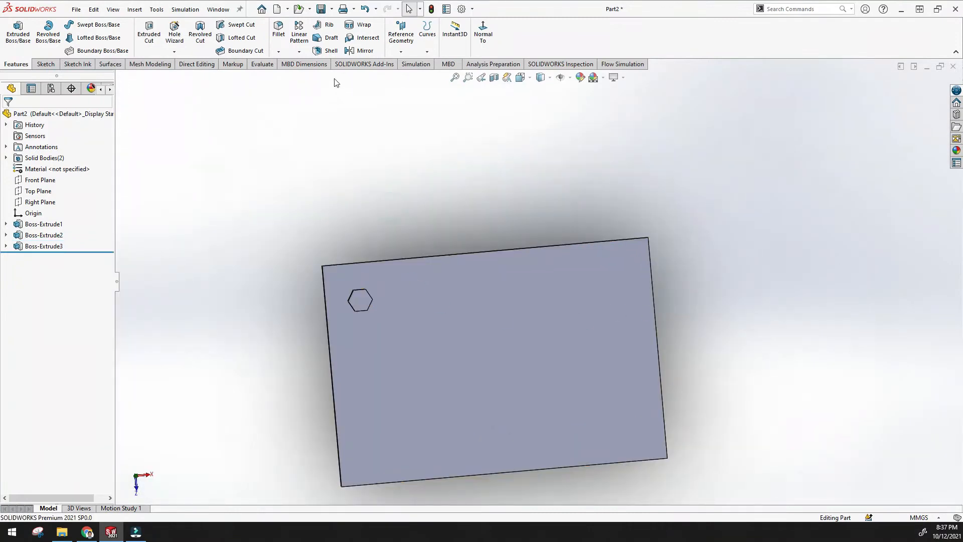
Start a linear pattern with the rectangular plate's upper long edge as Direction 1 and leave Direction 2 unused
left_click(300, 52)
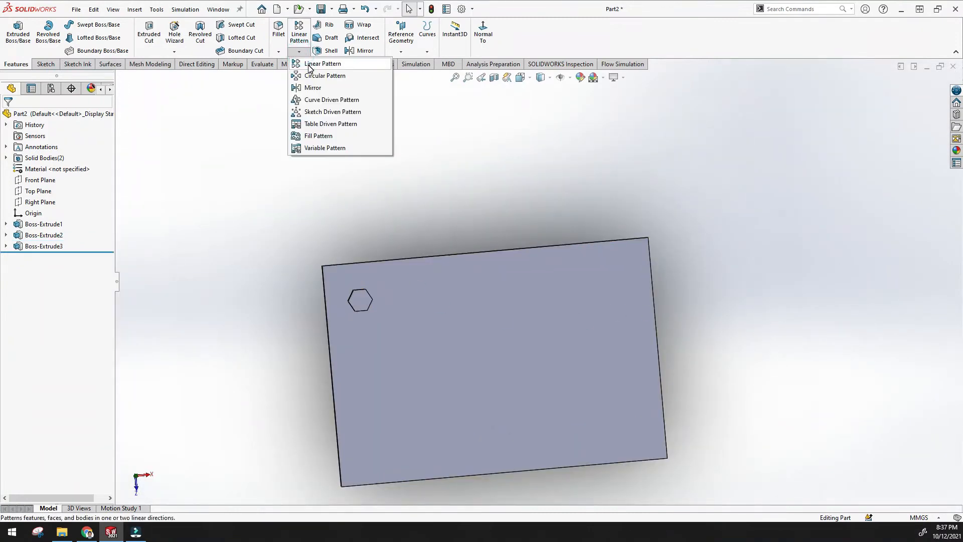
left_click(322, 64)
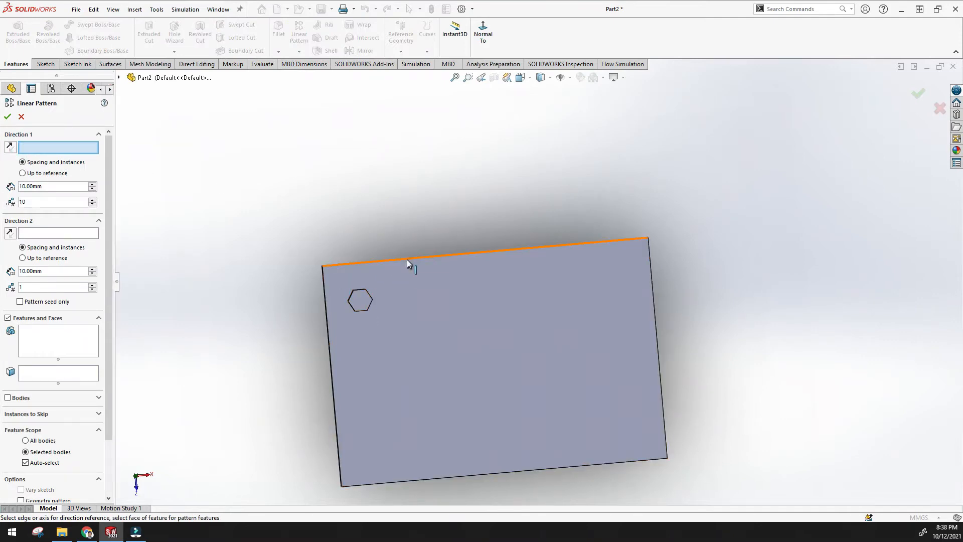
scroll(396, 241, "up", 2)
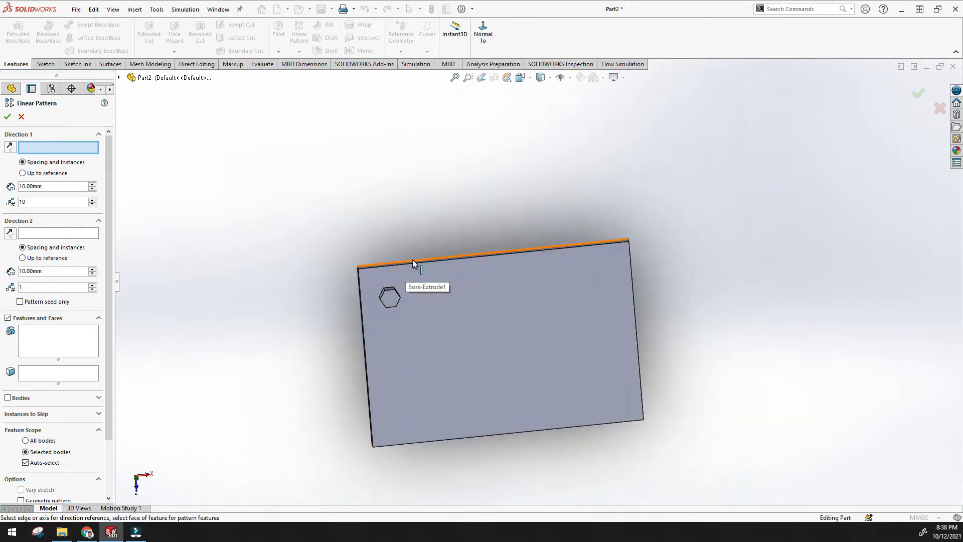
left_click(408, 264)
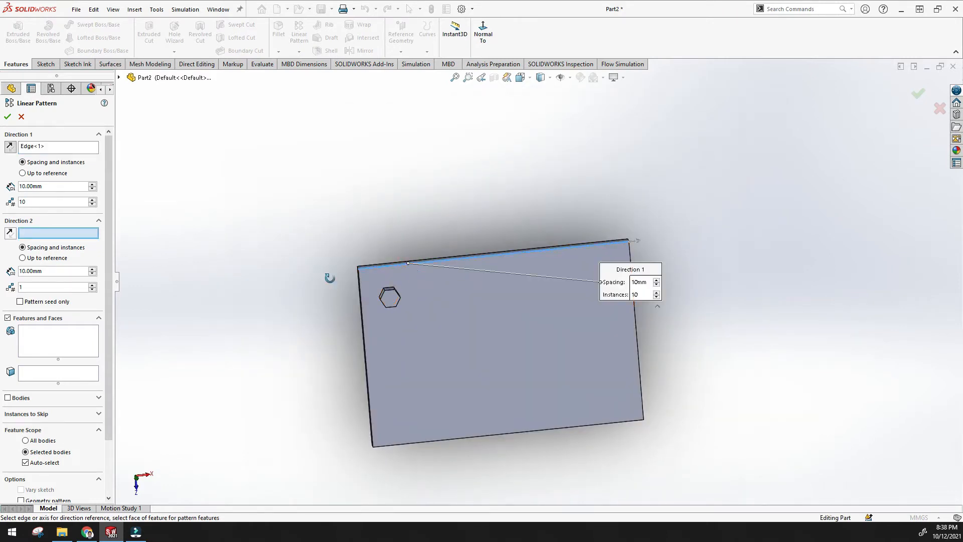
middle_click_drag(331, 281, 327, 235)
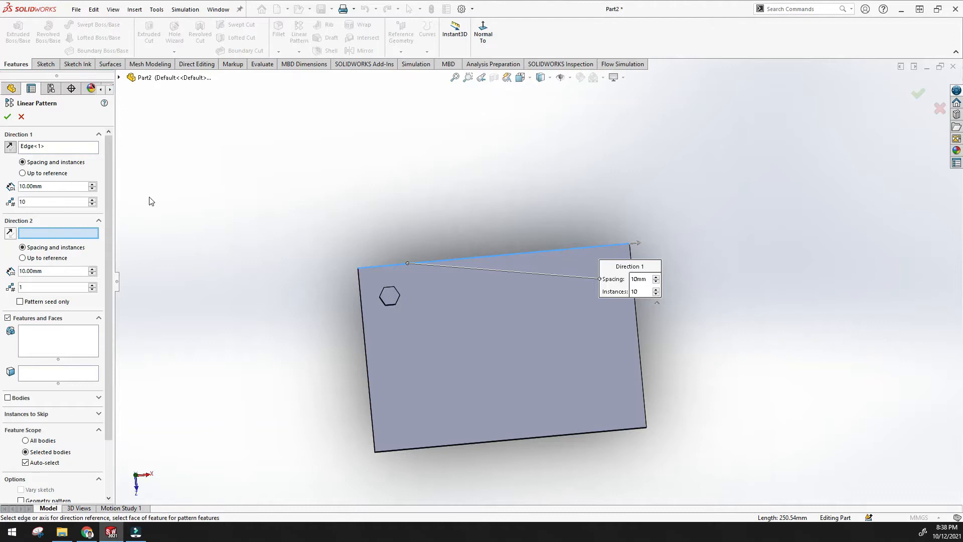
left_click(98, 220)
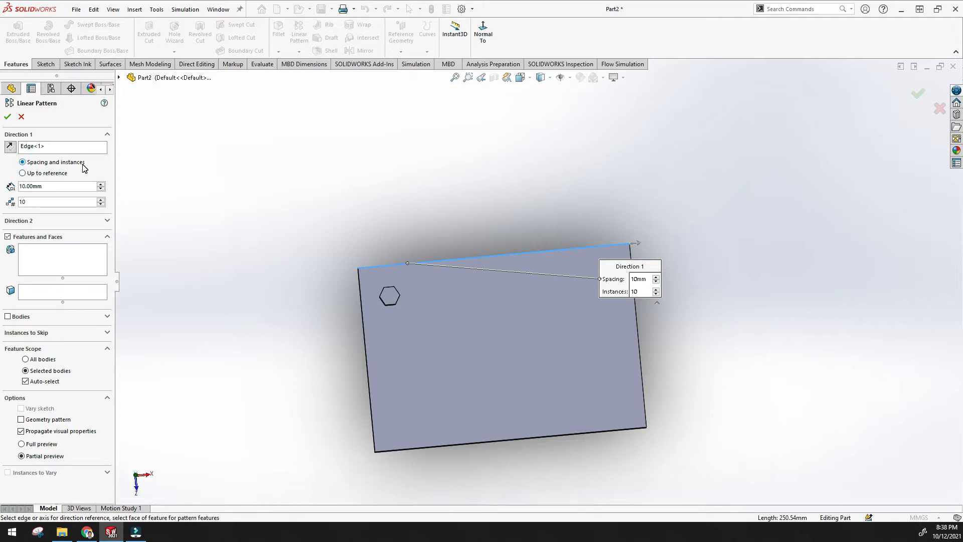
Choose the hexagonal boss as the feature to pattern
left_click(45, 252)
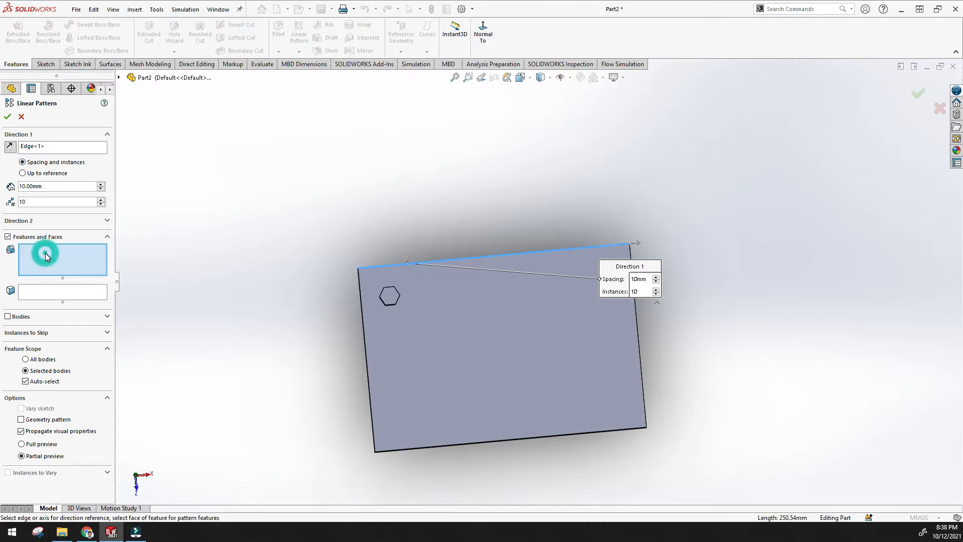
middle_click_drag(359, 269, 410, 315)
left_click(378, 305)
scroll(357, 305, "down", 4)
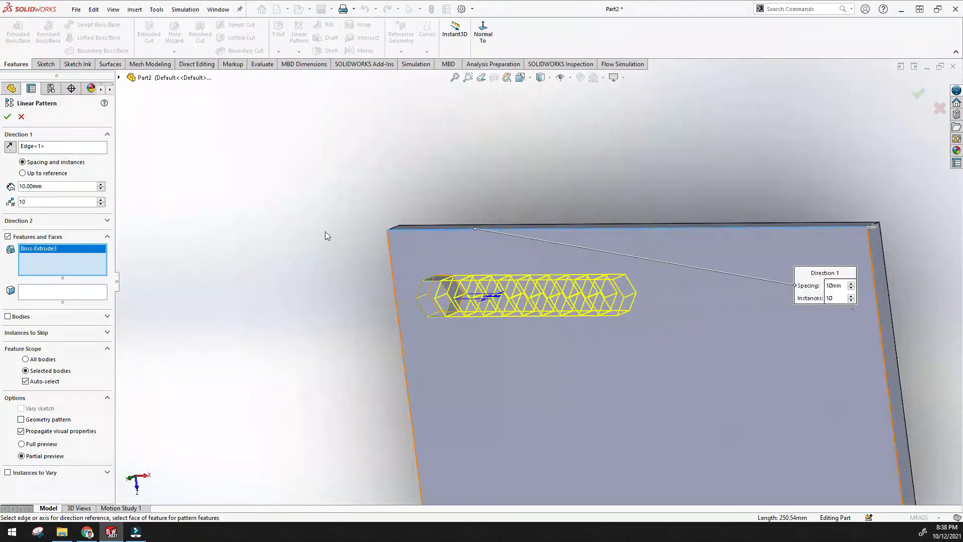
Clear the pattern's feature selection and add the hexagonal boss, Boss-Extrude3, back to it
left_click(120, 78)
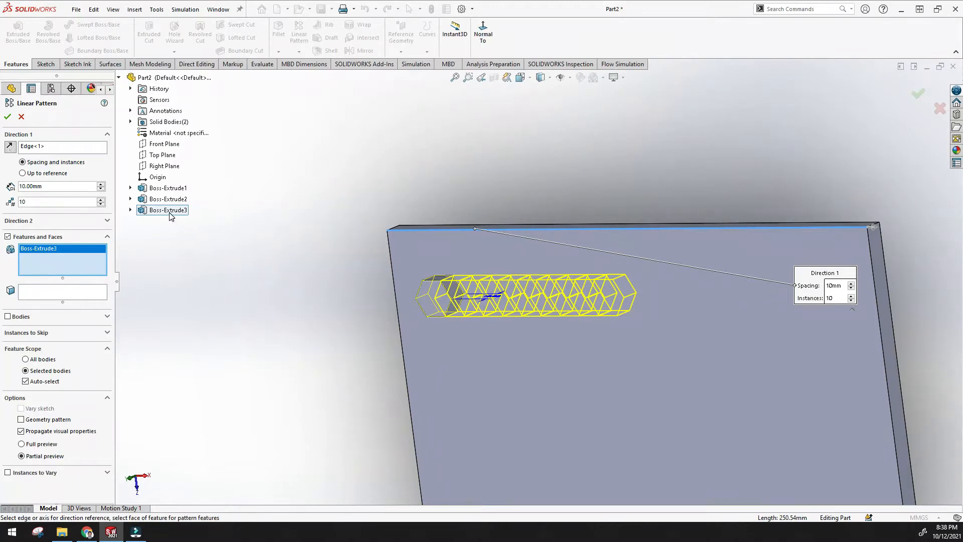
right_click(68, 264)
left_click(100, 274)
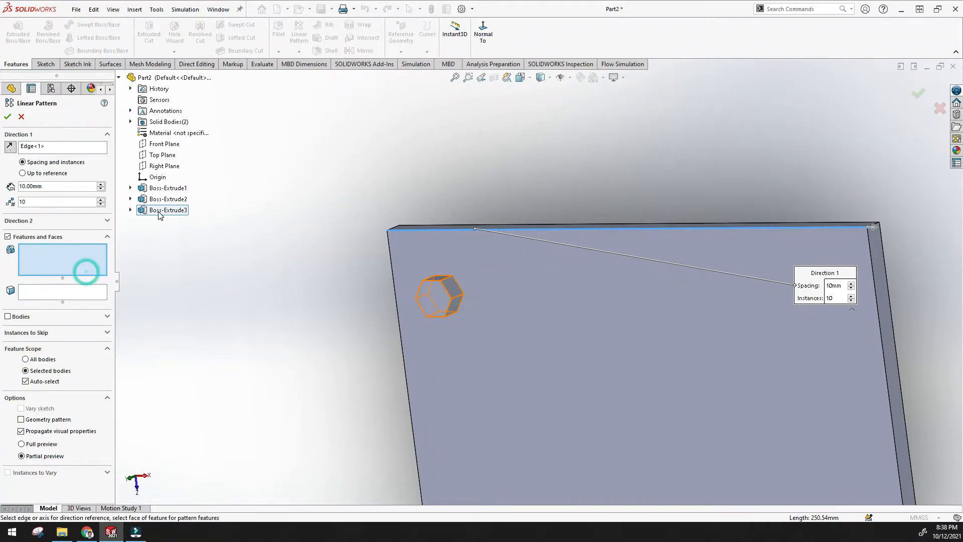
left_click(161, 211)
scroll(248, 273, "down", 3)
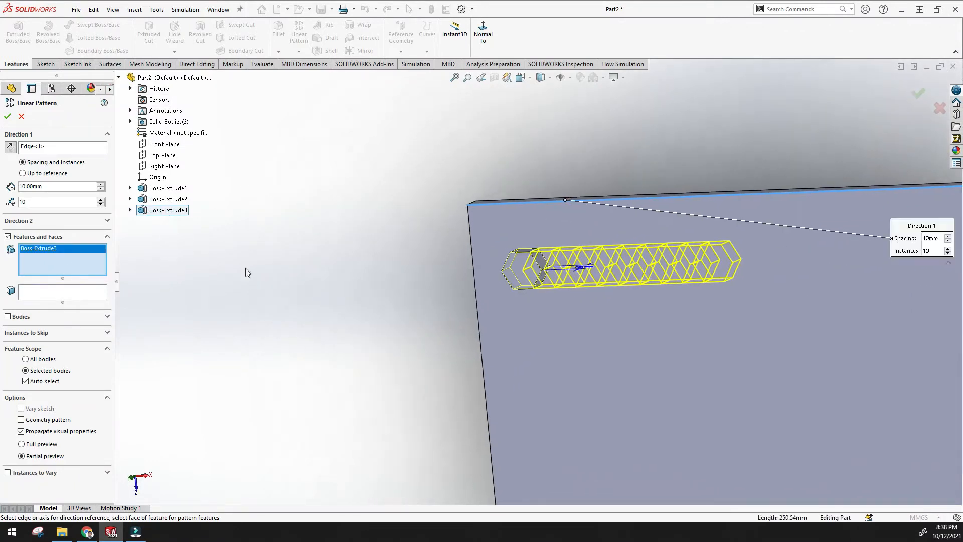
Increase the pattern's Direction 1 spacing to 20 mm
scroll(458, 209, "up", 5)
scroll(738, 311, "down", 3)
scroll(737, 311, "down", 6)
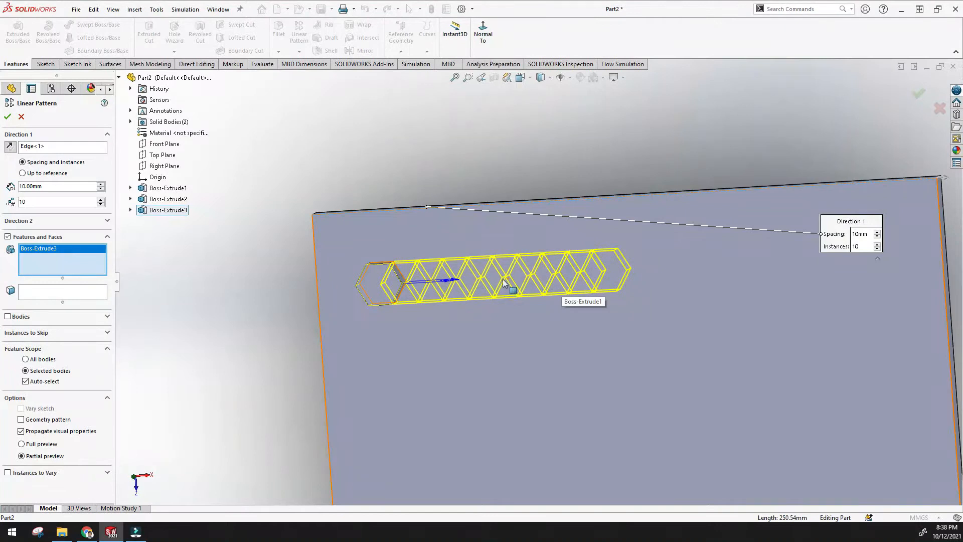
scroll(435, 242, "up", 1)
middle_click_drag(434, 242, 425, 261)
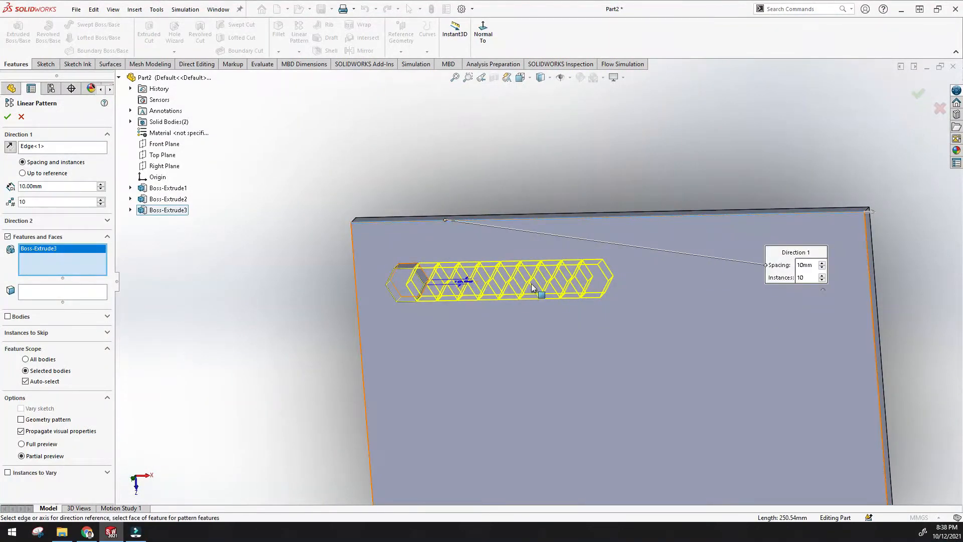
left_click(822, 266)
left_click(822, 265)
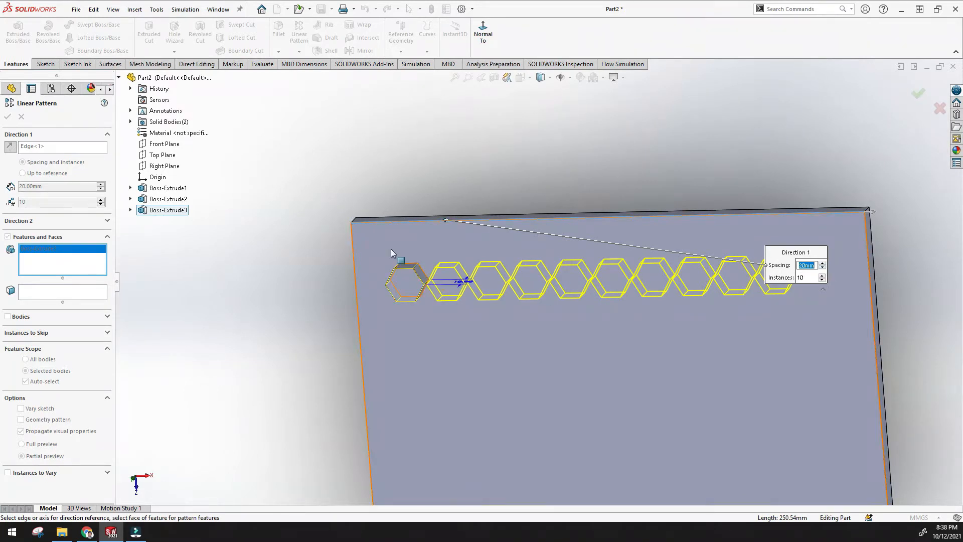
Set the pattern's Direction 1 spacing to 25 mm
left_click(39, 186)
left_click_drag(50, 186, 13, 184)
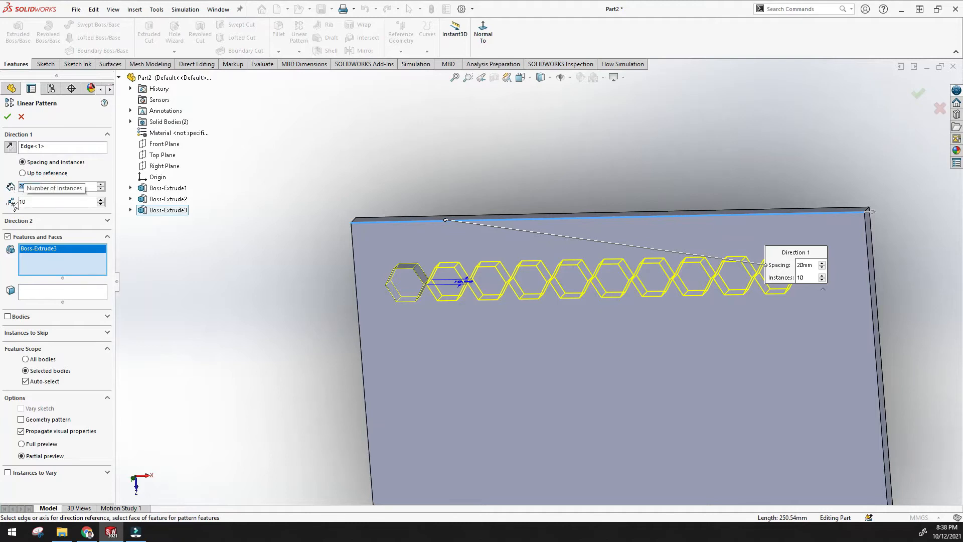
type("25")
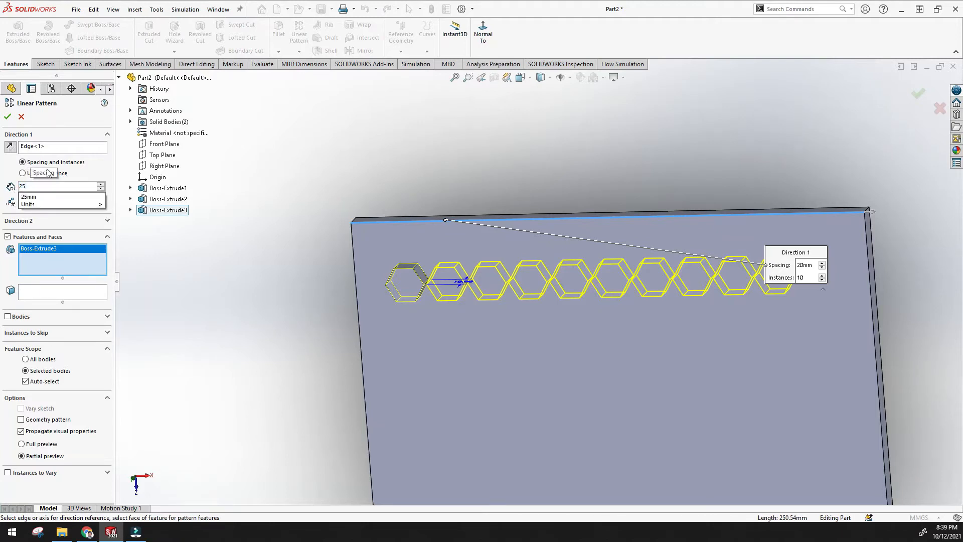
key("Return")
Reduce the number of Direction 1 instances to 9 so the hexagon row fits on the plate
middle_click_drag(505, 279, 511, 208)
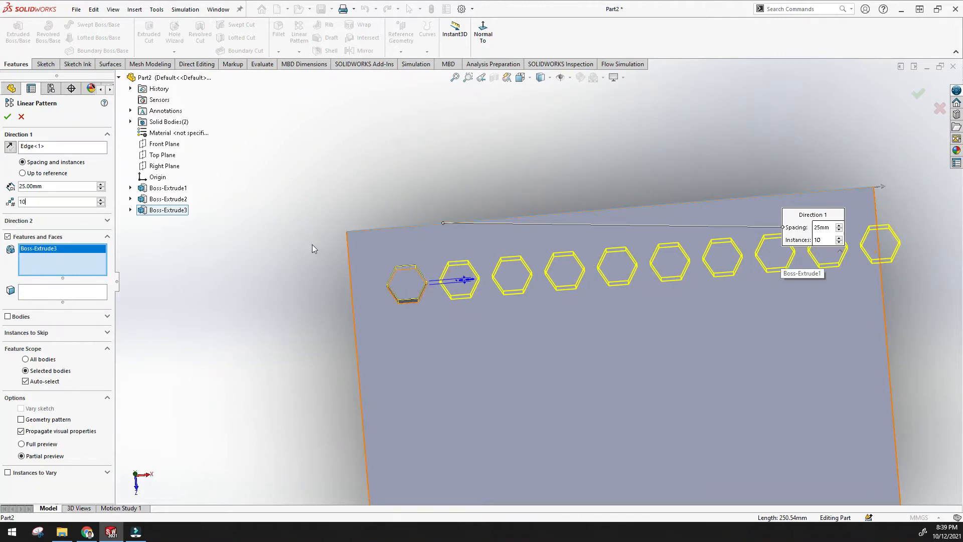
left_click(101, 204)
left_click(101, 204)
left_click(101, 200)
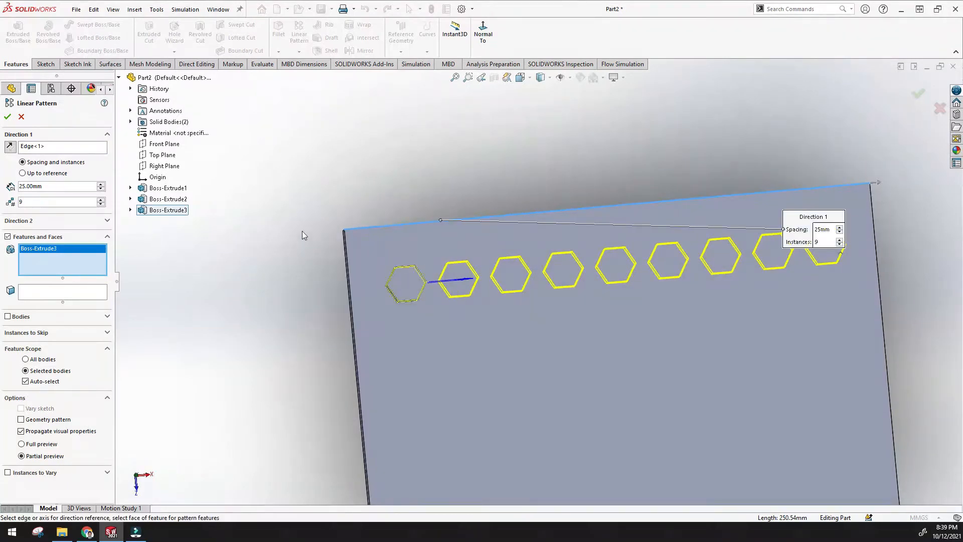
left_click(52, 188)
left_click(41, 200)
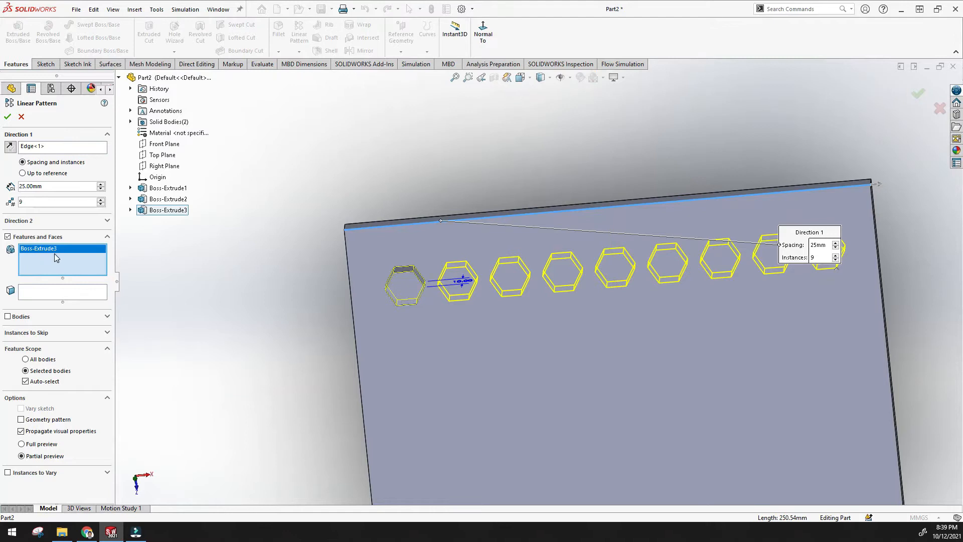
Examine the pattern preview on the plate and review the linear pattern's faces, bodies and feature scope options
middle_click_drag(341, 300, 434, 249)
scroll(442, 287, "up", 3)
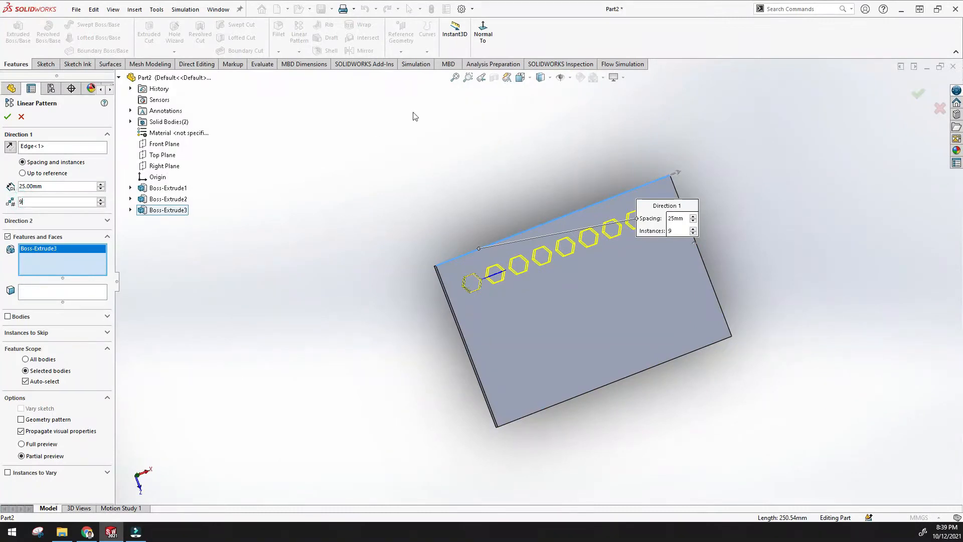
left_click(453, 78)
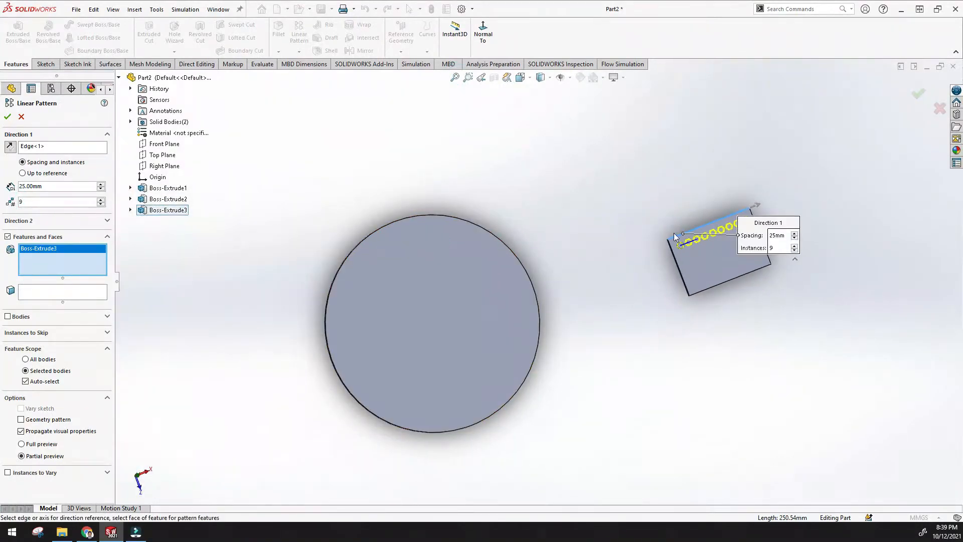
scroll(736, 238, "down", 5)
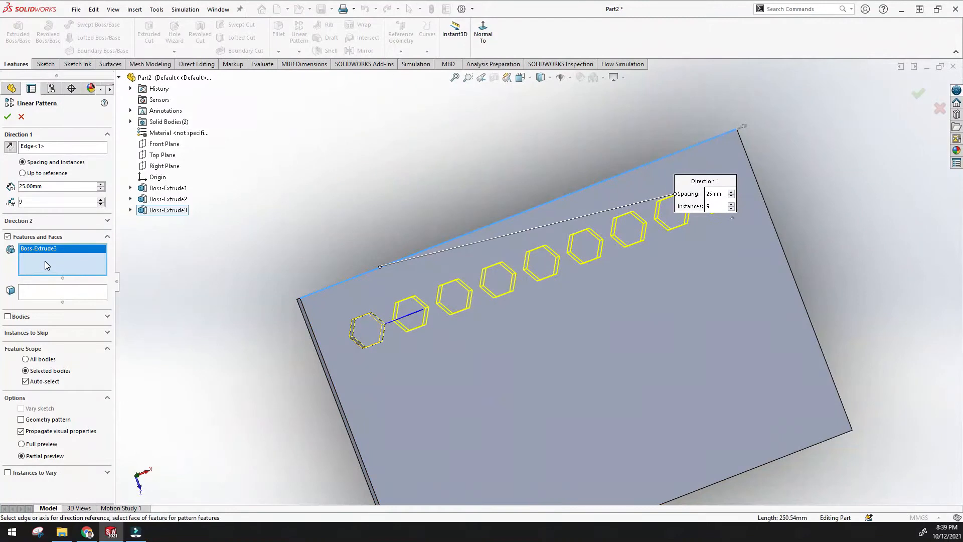
left_click(33, 295)
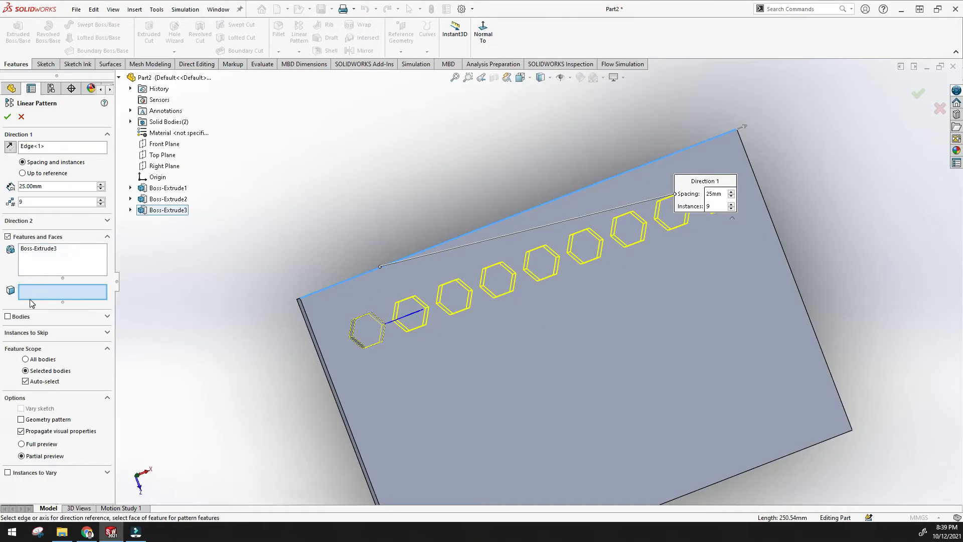
left_click(108, 318)
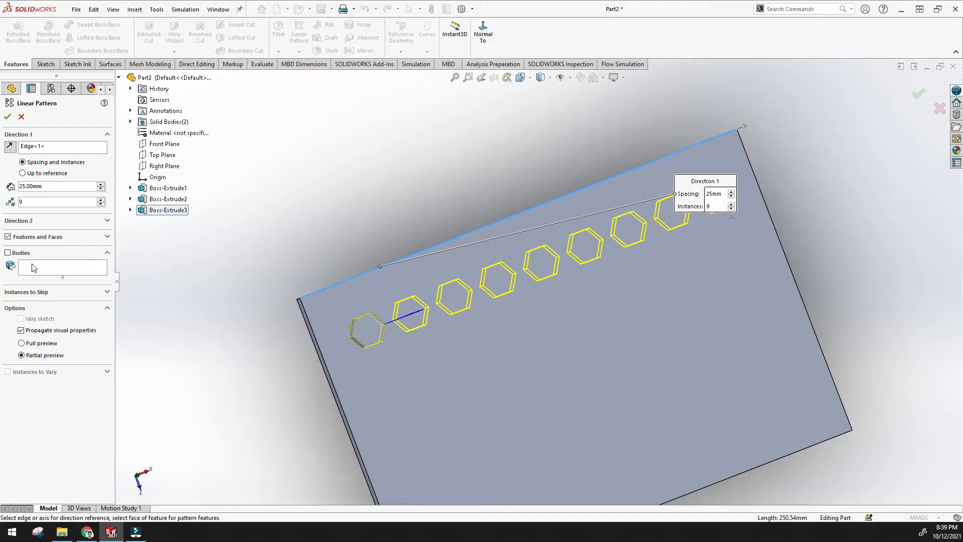
left_click(108, 254)
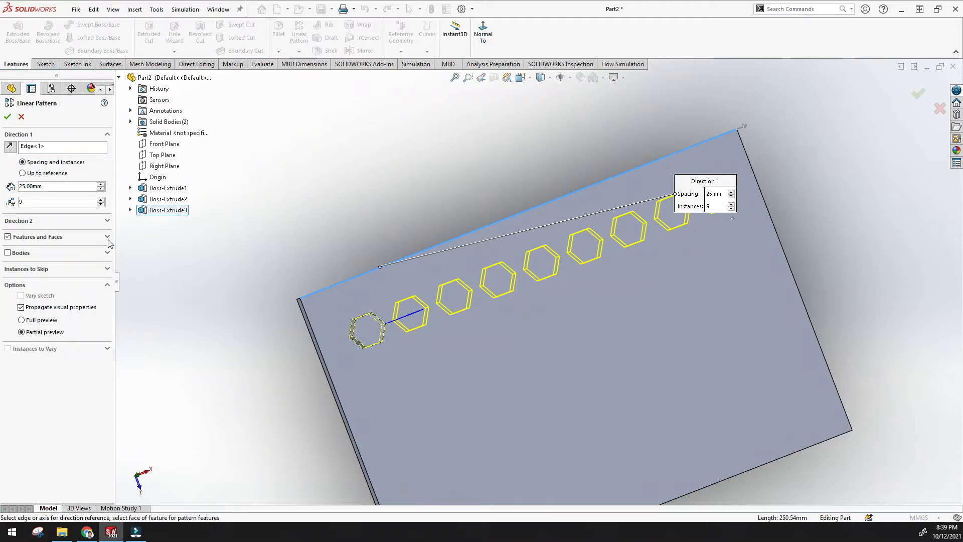
left_click(106, 237)
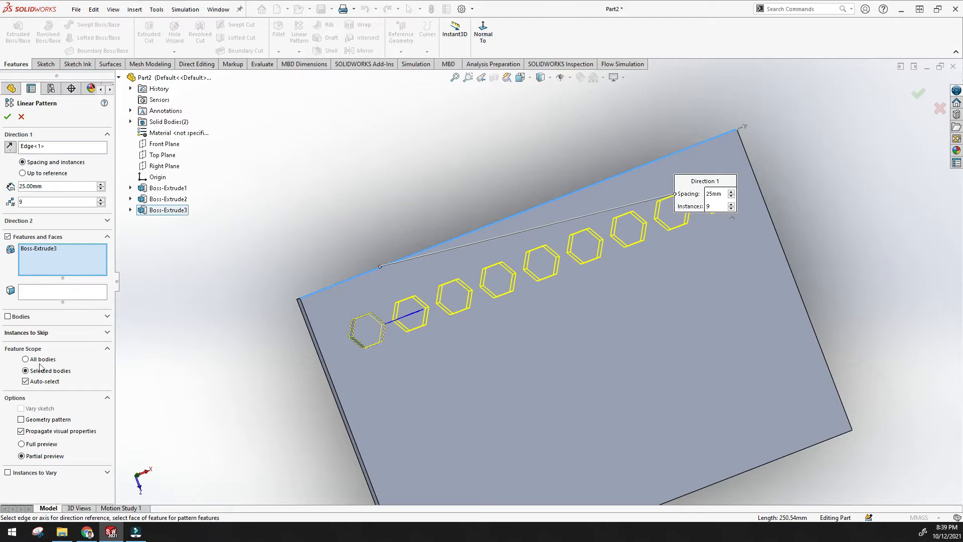
Skip the fourth instance of the hexagon row in the linear pattern
left_click(107, 333)
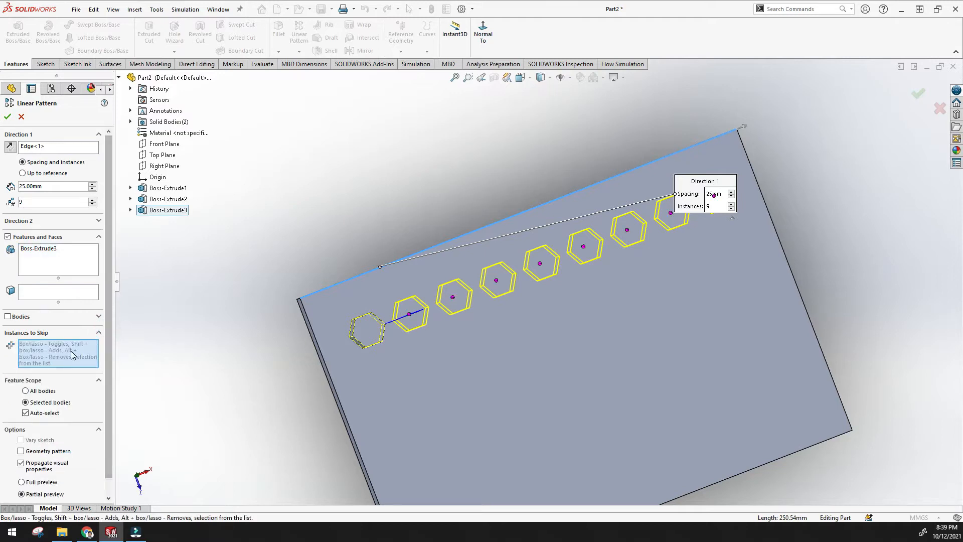
scroll(434, 323, "down", 4)
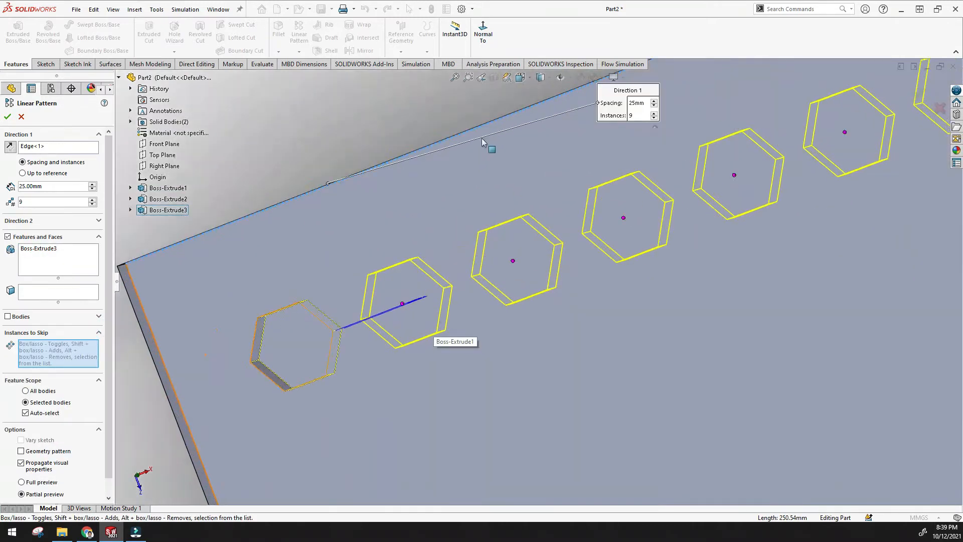
left_click(624, 218)
scroll(620, 234, "up", 5)
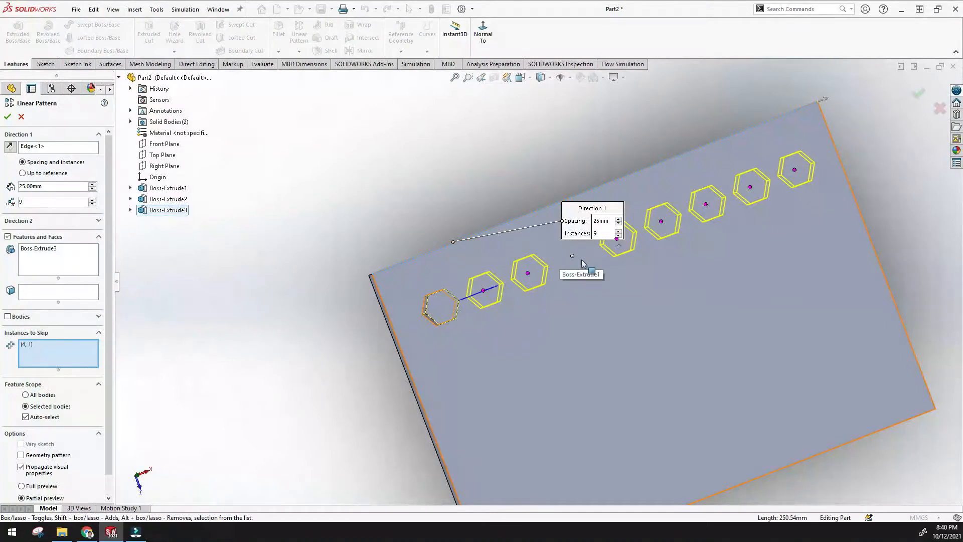
Remove the fourth hexagon from the skipped instances and skip it again
right_click(35, 348)
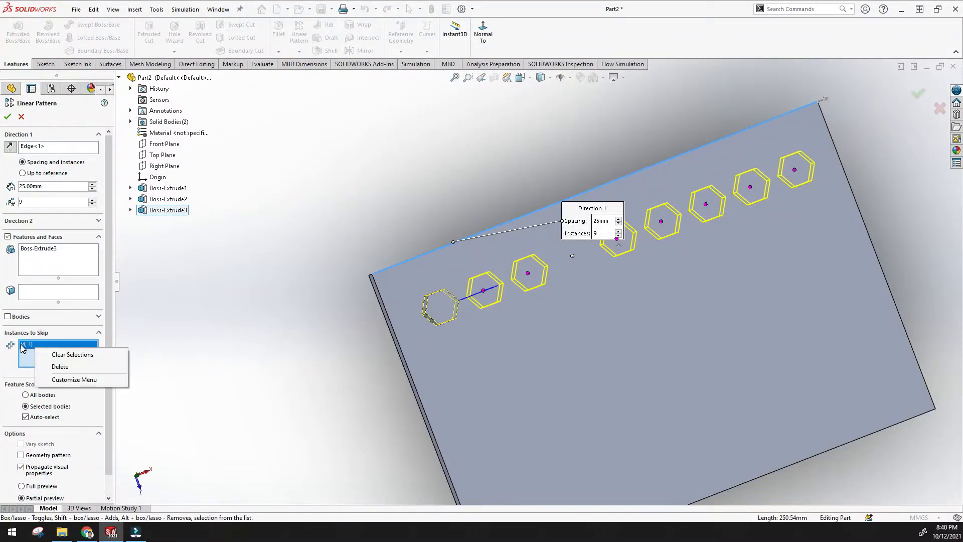
left_click(67, 369)
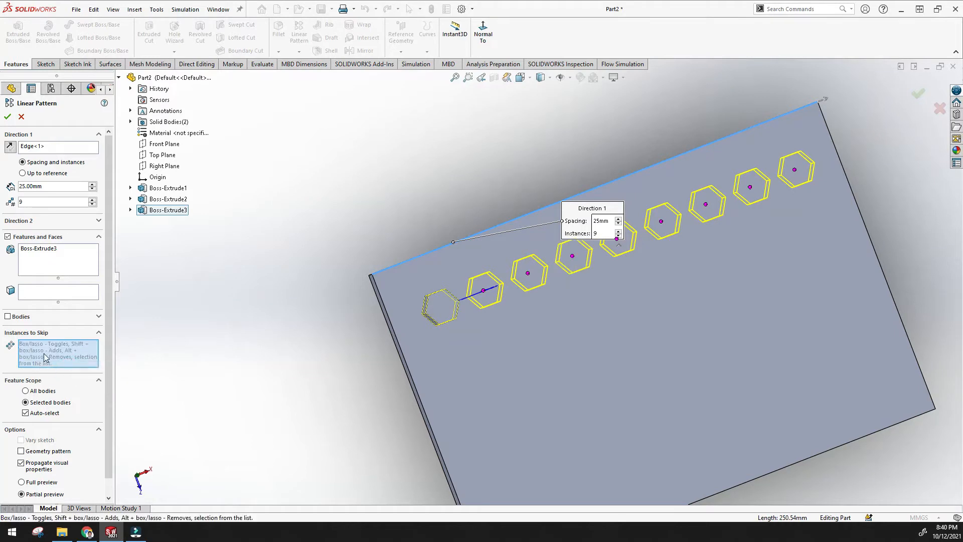
scroll(617, 261, "down", 4)
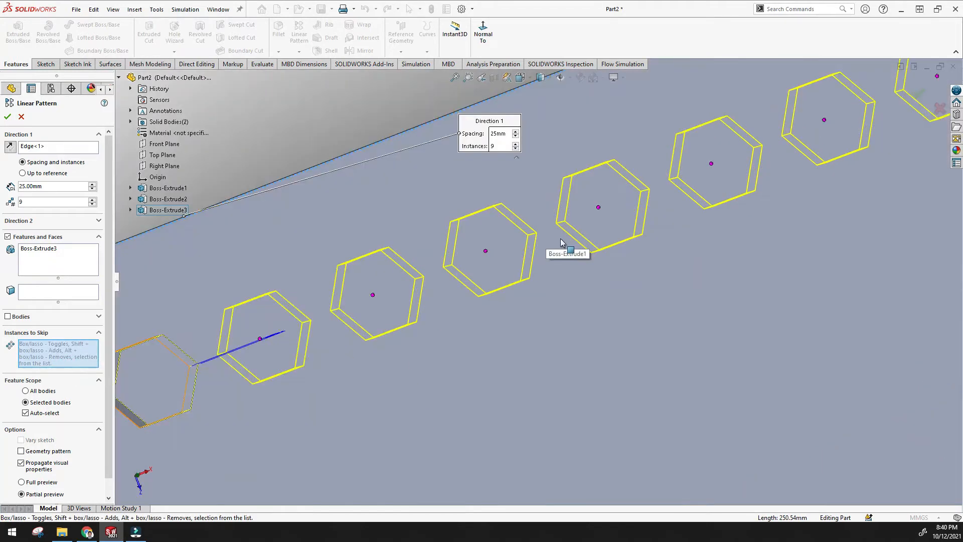
left_click(486, 251)
scroll(495, 271, "up", 5)
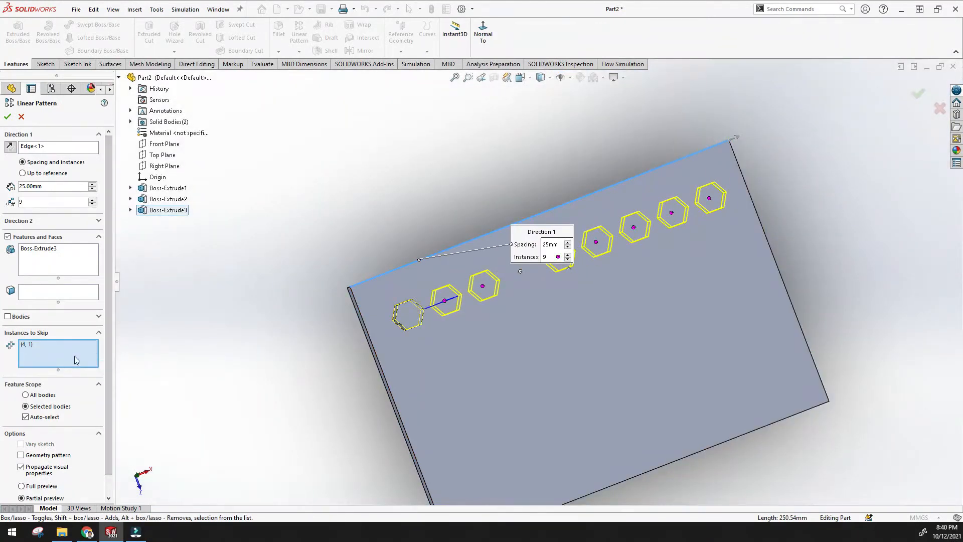
Try the All bodies feature scope for the pattern and return it to Selected bodies
left_click(25, 395)
left_click(25, 407)
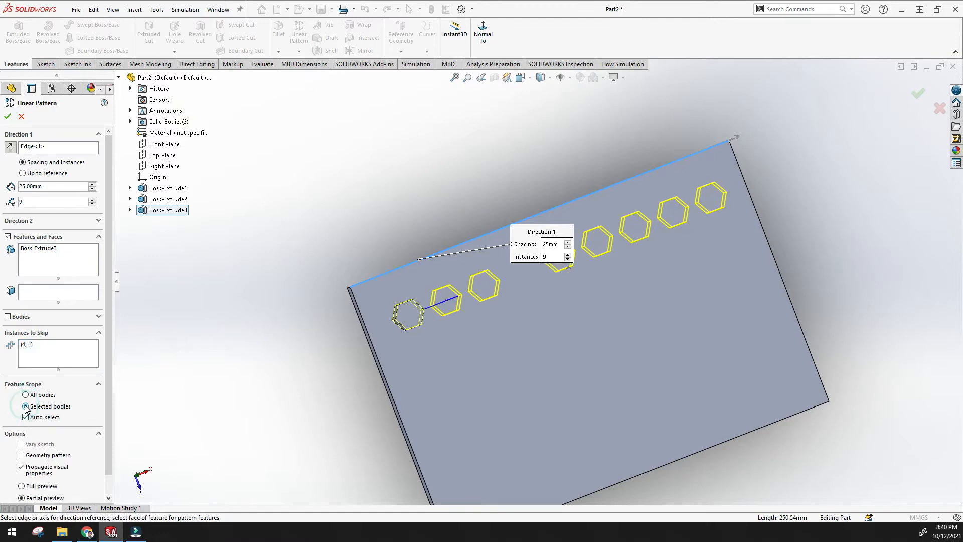
left_click(25, 397)
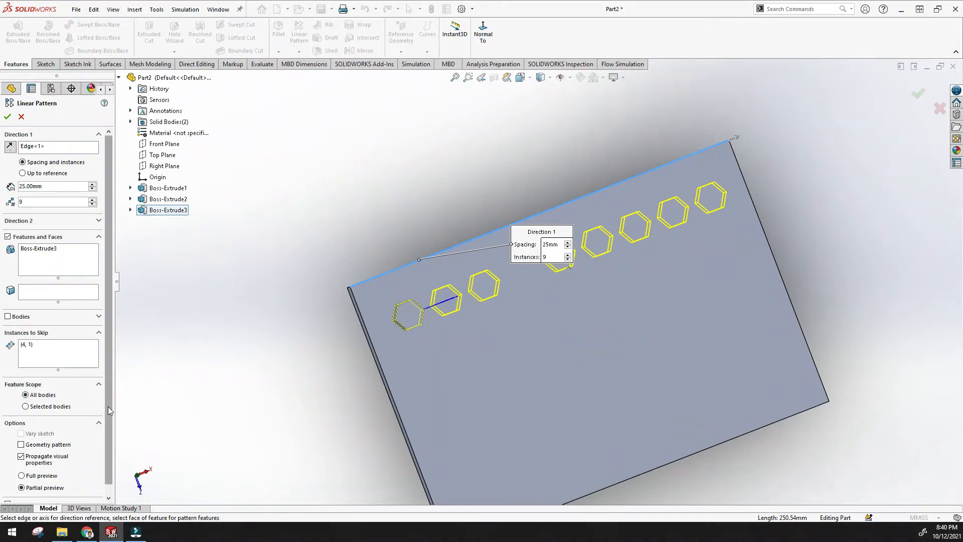
left_click(26, 407)
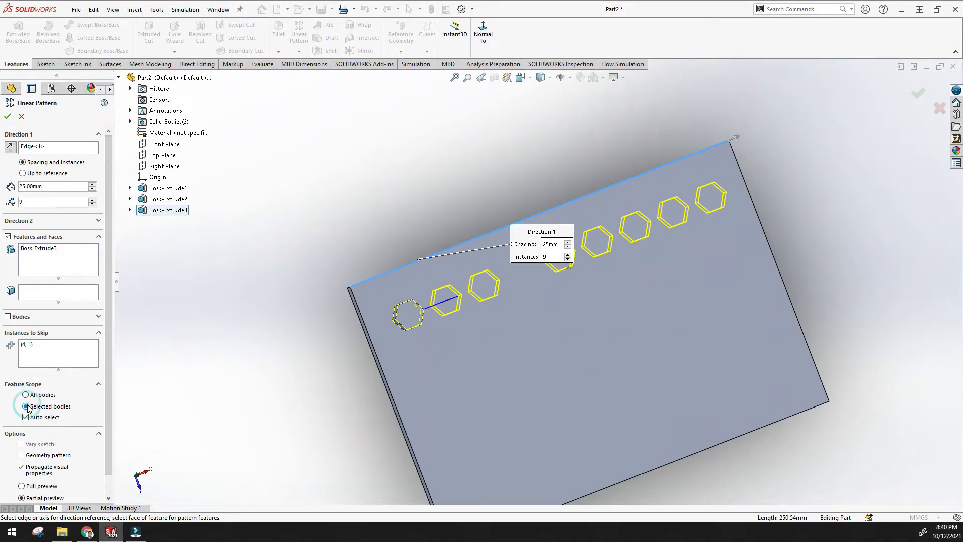
Enable Instances to Vary for the linear pattern
scroll(109, 460, "down", 1)
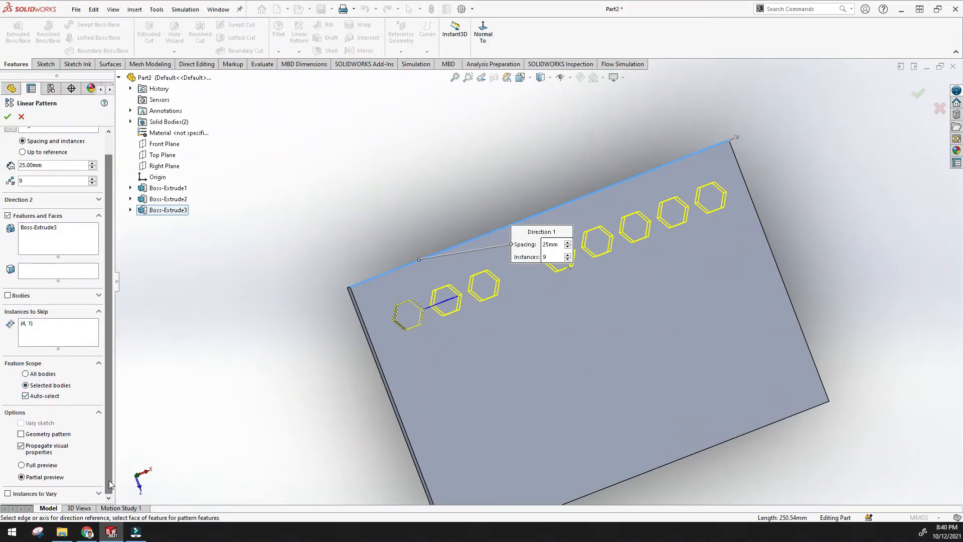
left_click(99, 494)
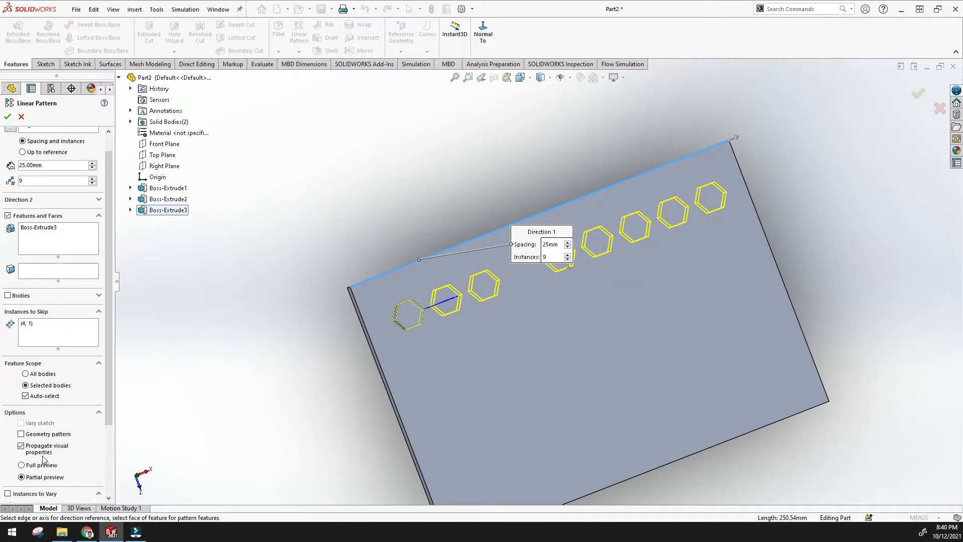
left_click(44, 484)
left_click(43, 473)
left_click(27, 481)
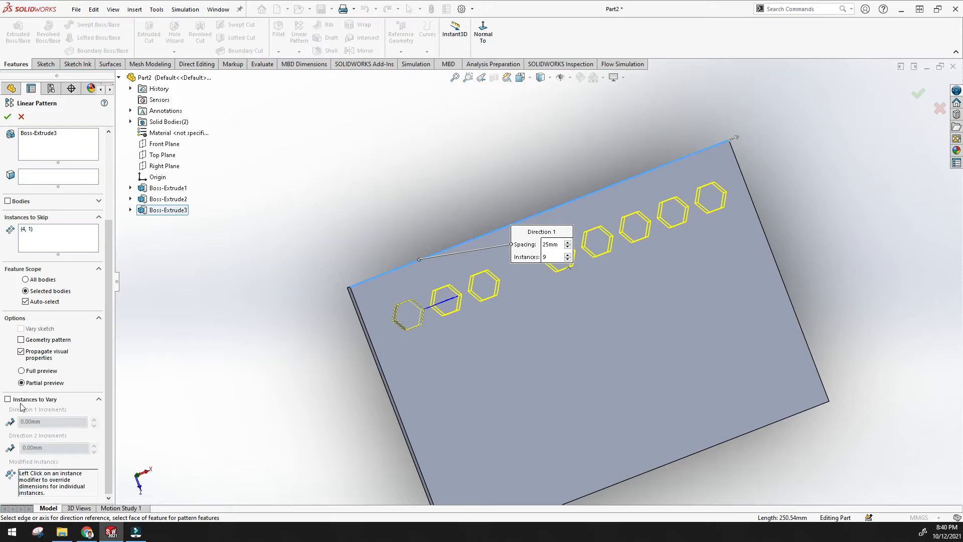
left_click(7, 399)
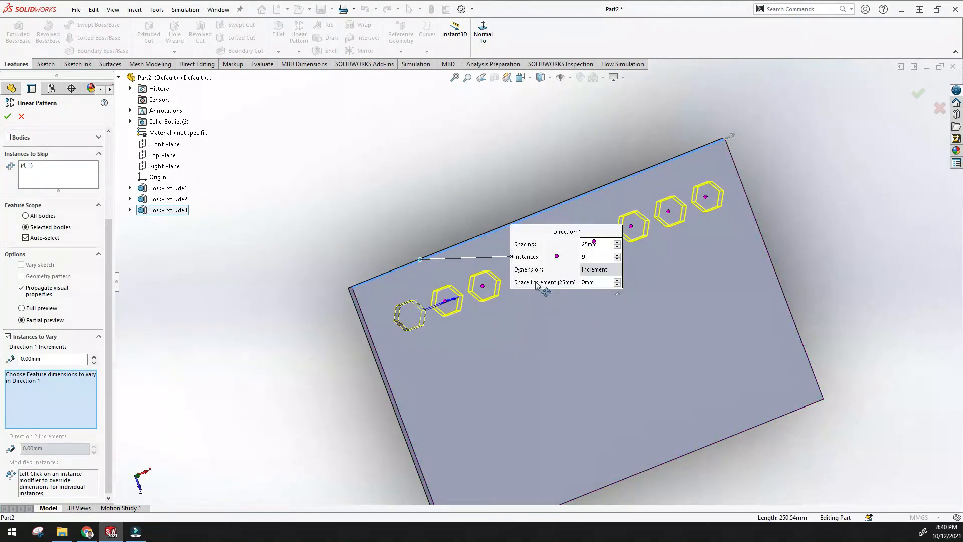
Modify the fifth hexagon instance by overriding its Direction 1 spacing with 102 mm
left_click_drag(538, 232, 513, 173)
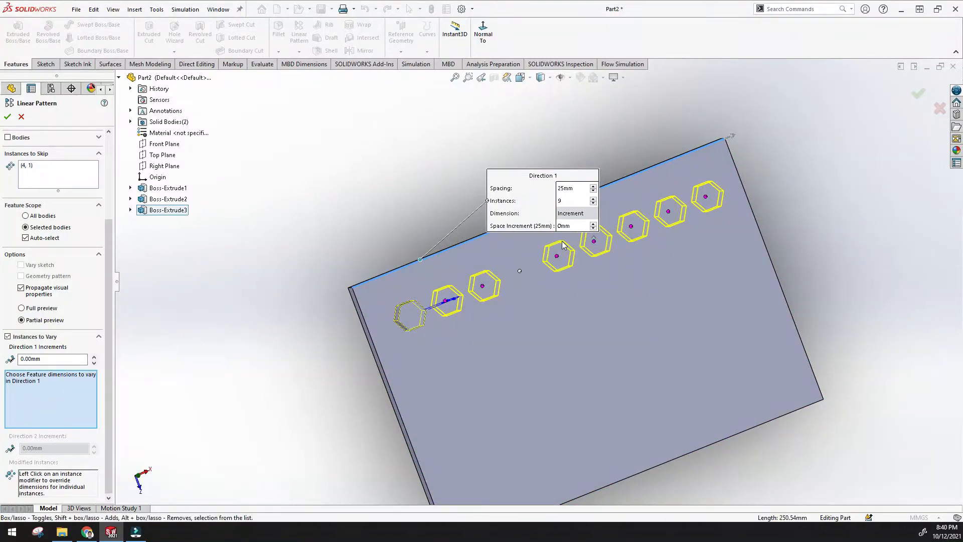
right_click(558, 258)
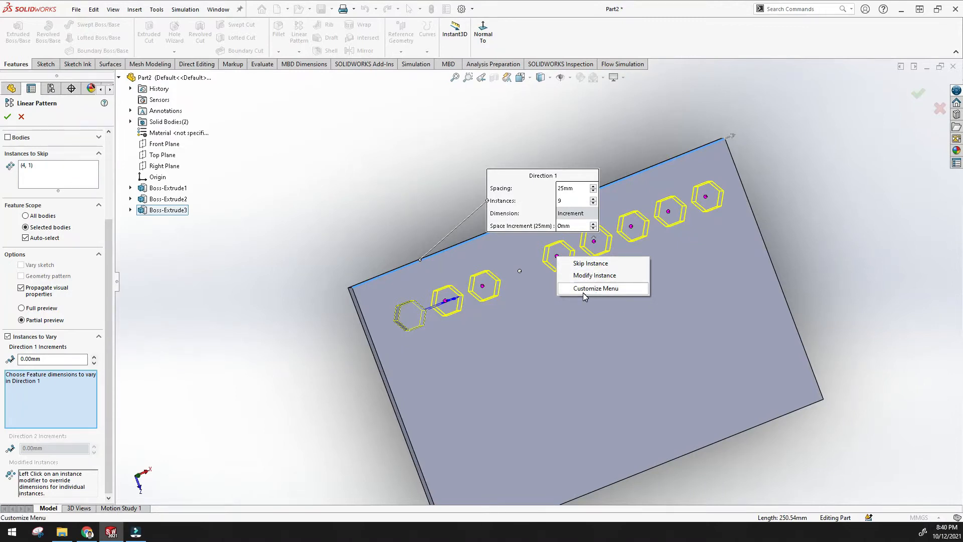
left_click(588, 275)
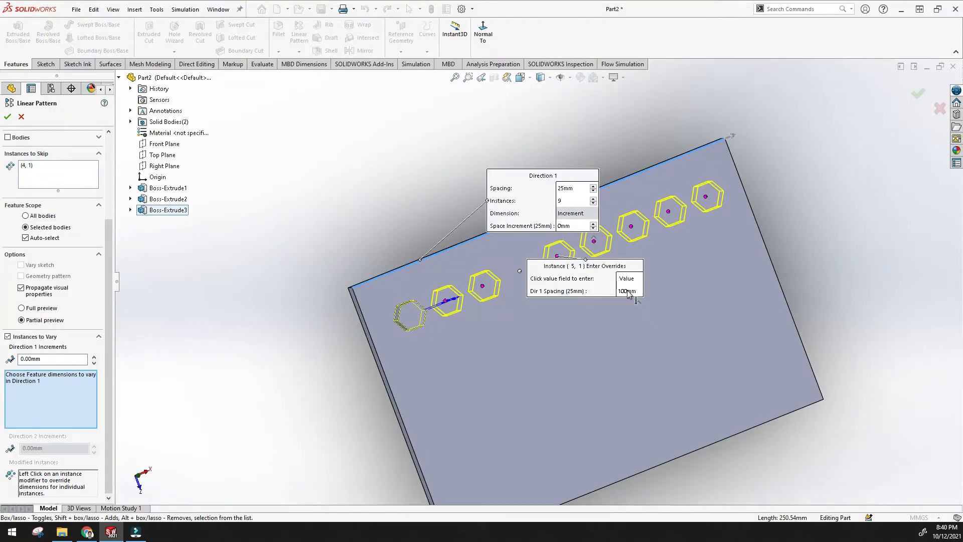
left_click(628, 292)
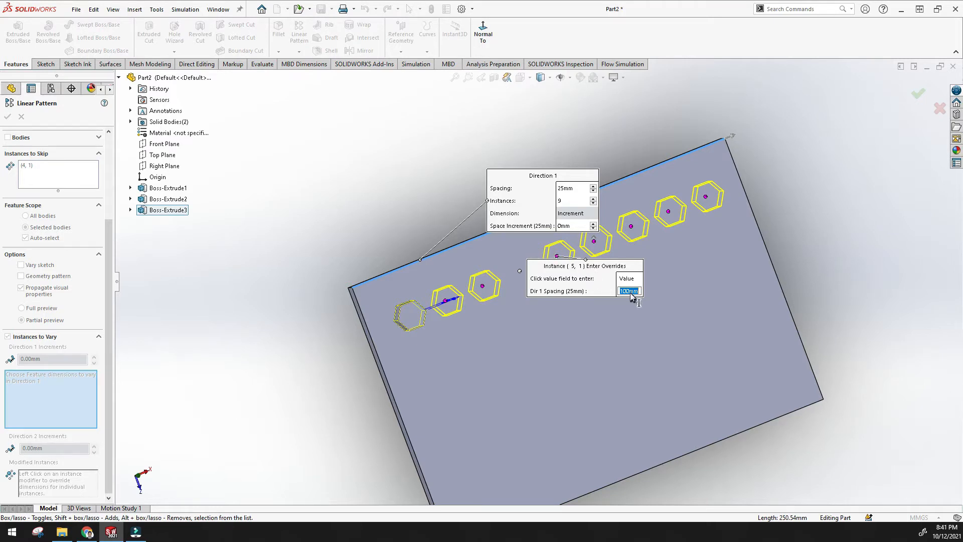
type("102")
key("Return")
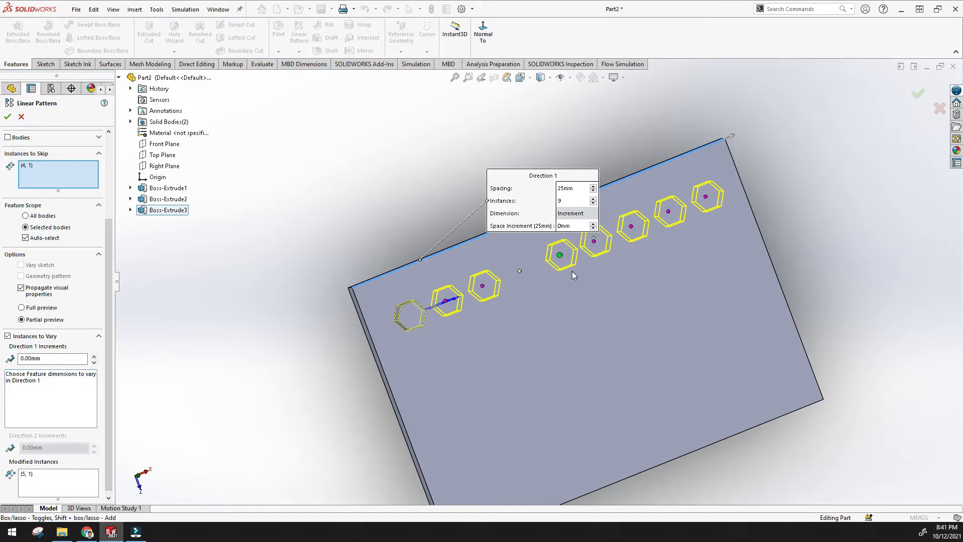
Examine the shifted fifth hexagon in the preview and its entry among the modified instances
middle_click_drag(572, 271, 559, 280)
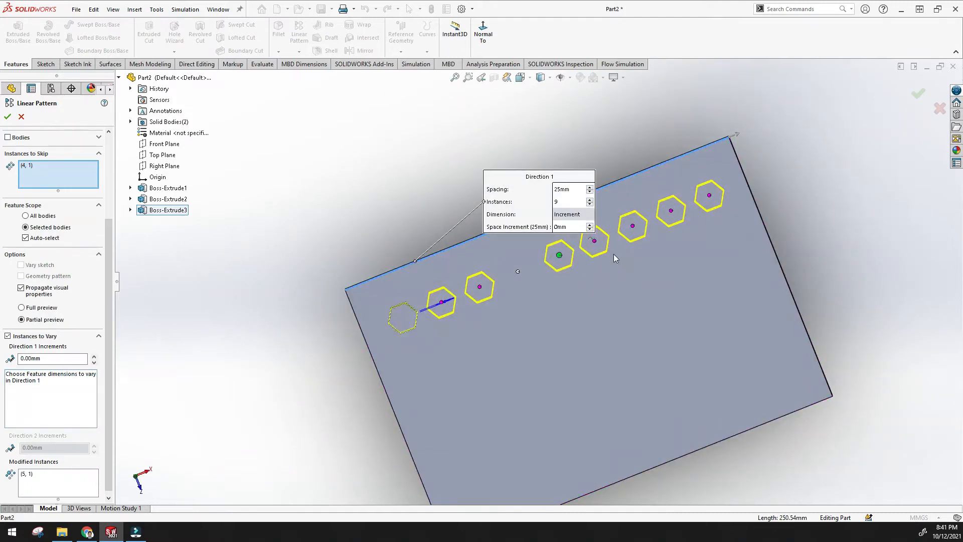
left_click(24, 479)
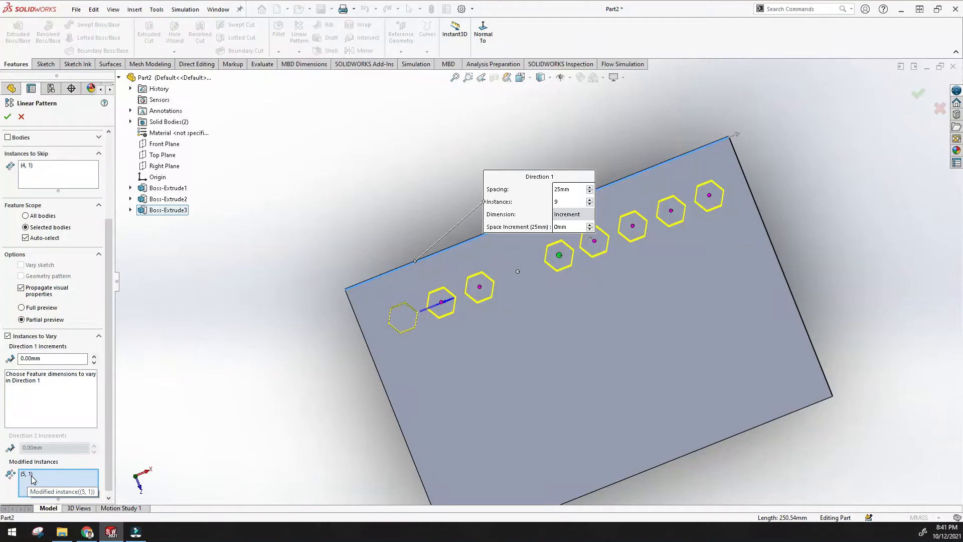
right_click(34, 479)
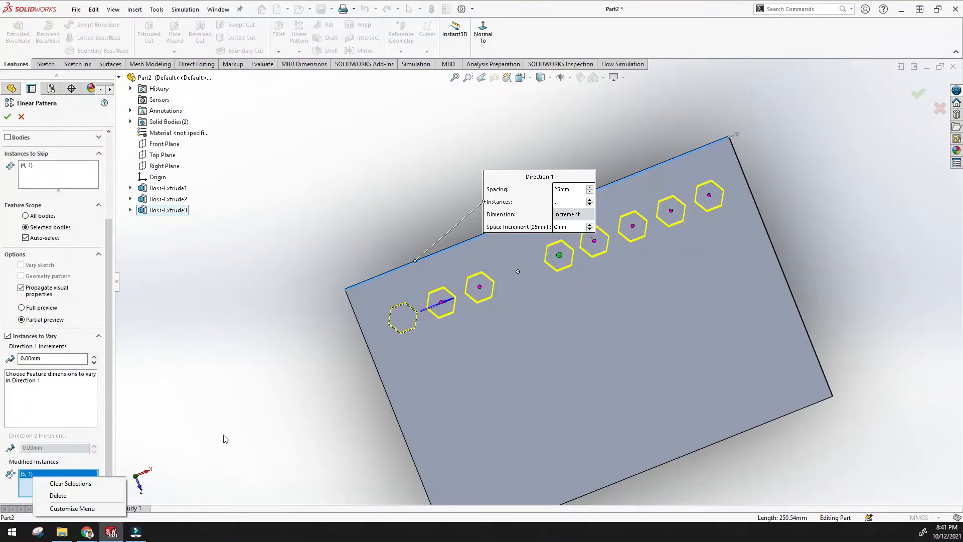
left_click(220, 435)
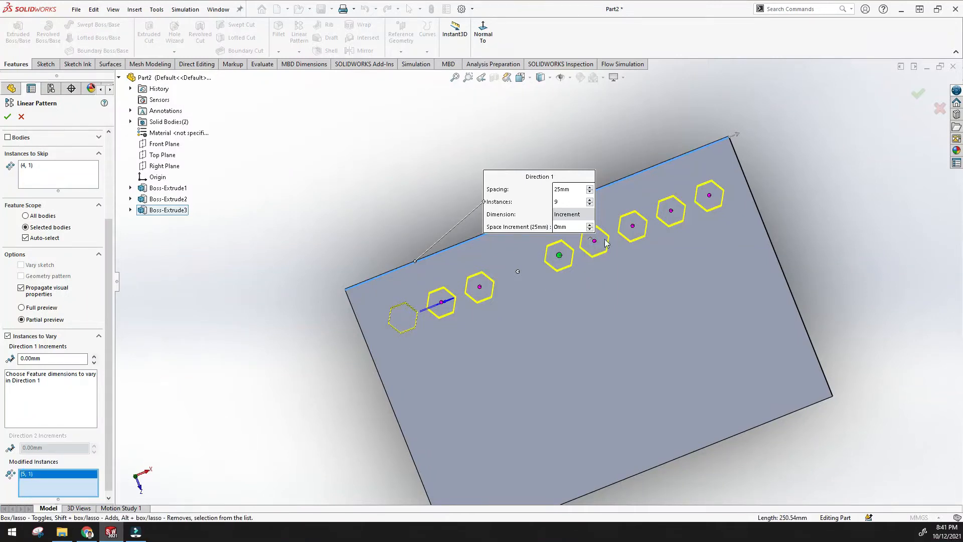
scroll(602, 245, "down", 5)
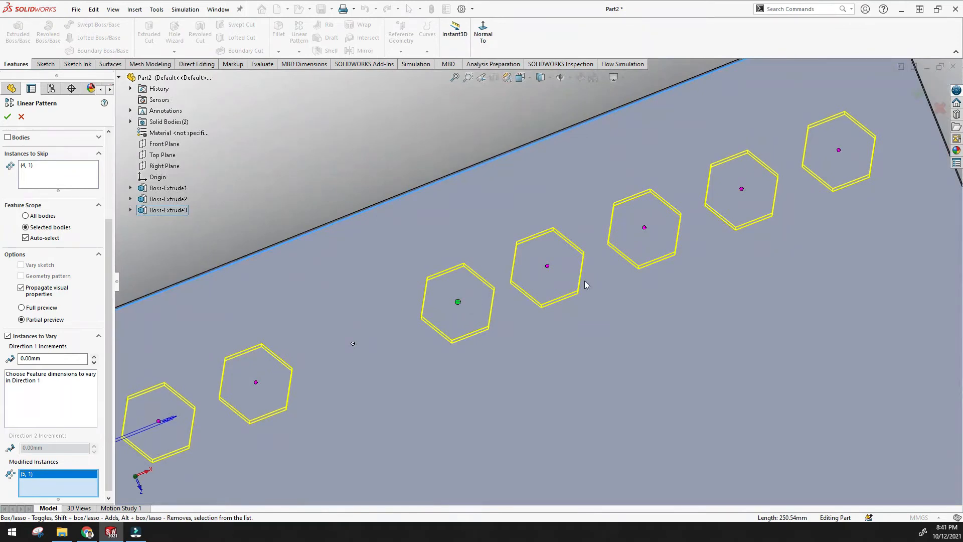
scroll(550, 267, "up", 5)
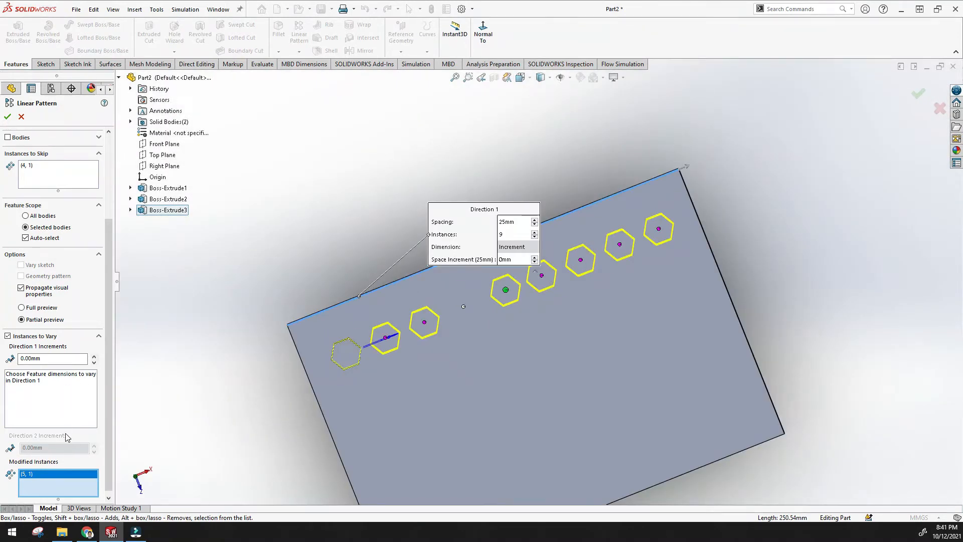
scroll(49, 351, "up", 3)
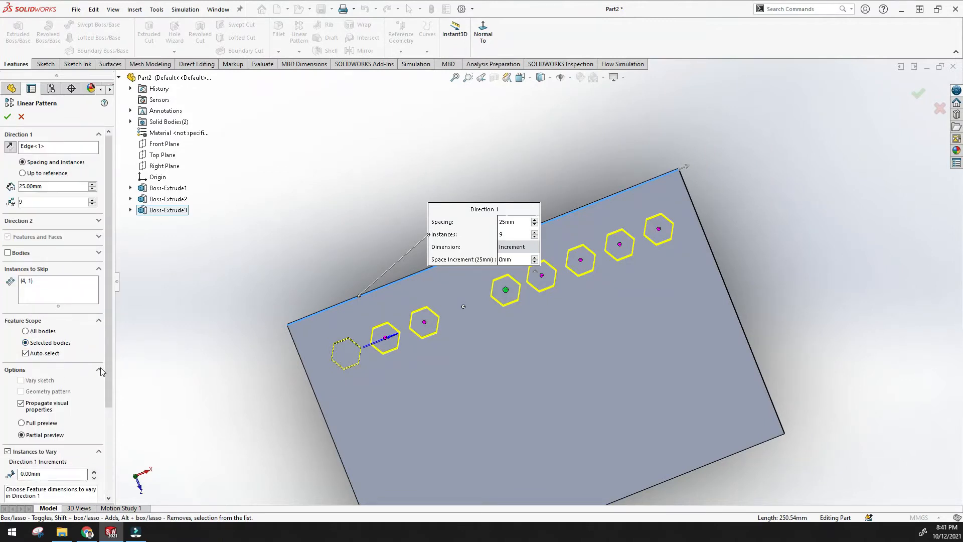
Assign the plate's edge perpendicular to the hexagon row as the Direction 2 reference
left_click_drag(107, 362, 104, 341)
left_click(101, 222)
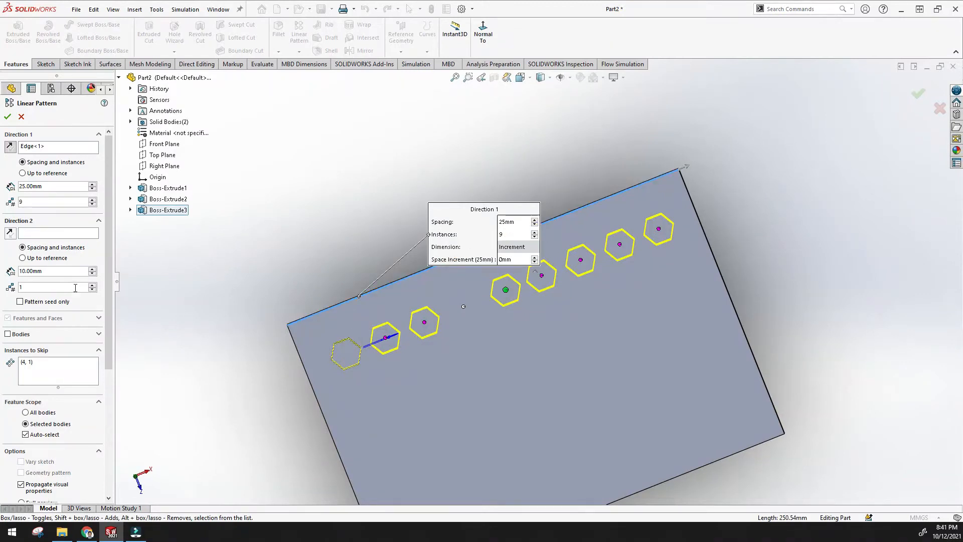
left_click(40, 235)
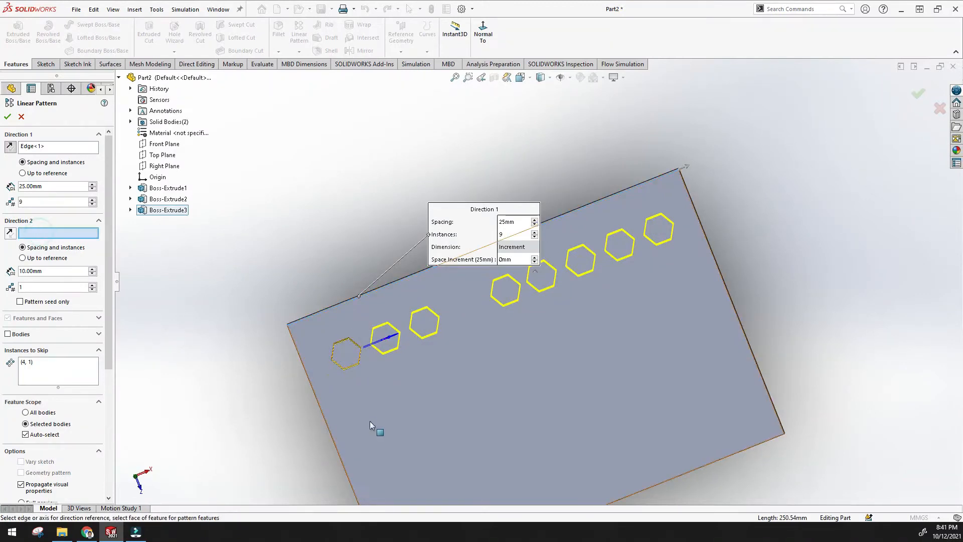
left_click(330, 435)
scroll(303, 413, "up", 1)
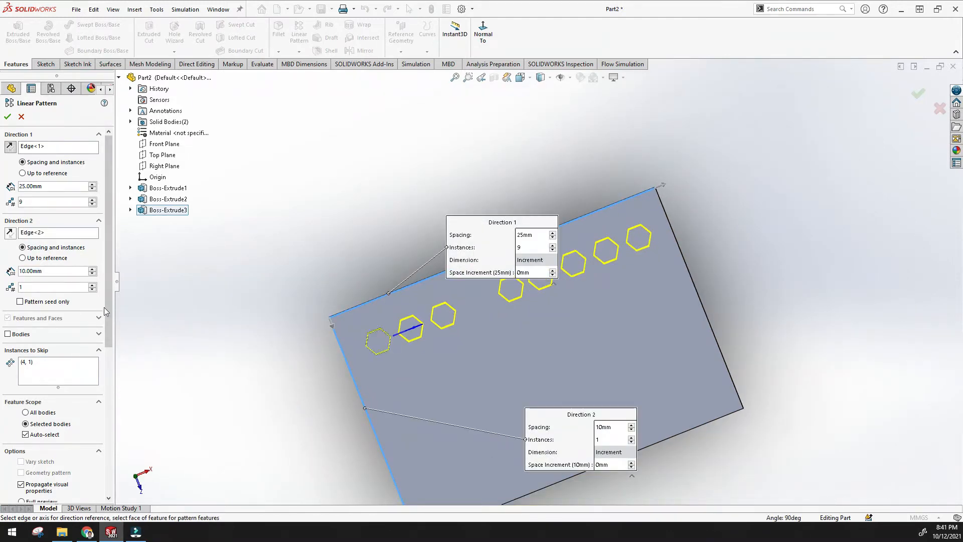
Increase the number of Direction 2 instances to 10
scroll(110, 301, "down", 2)
middle_click_drag(321, 359, 332, 341)
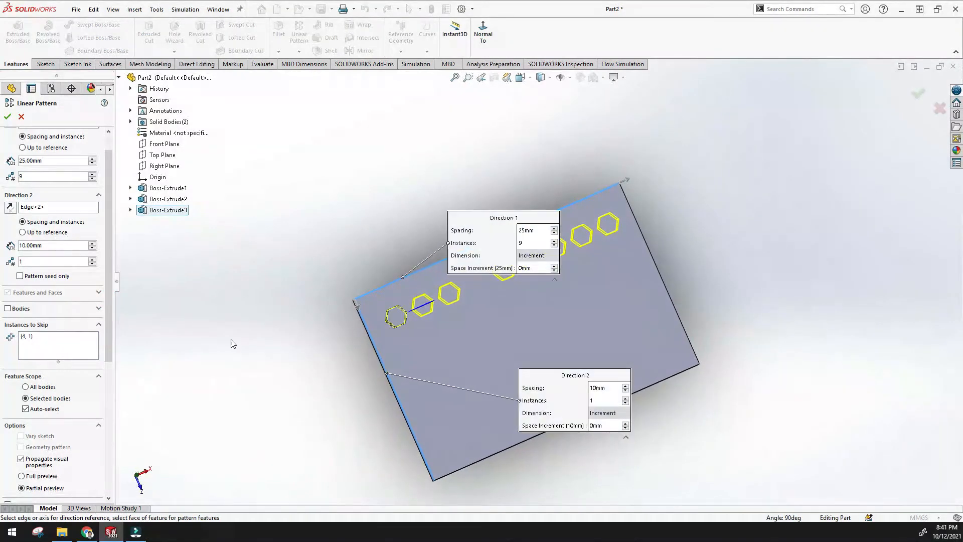
left_click(92, 259)
left_click(92, 259)
left_click(93, 259)
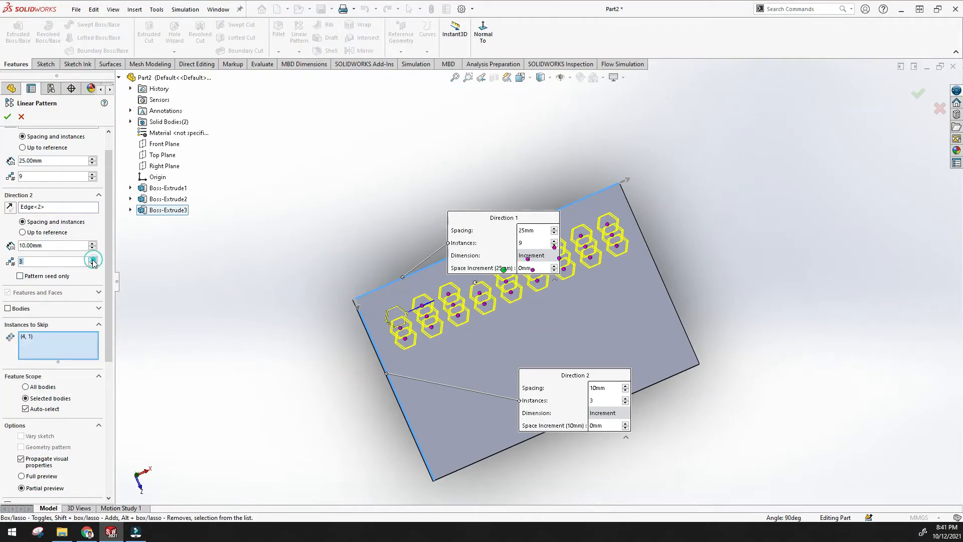
left_click(92, 259)
left_click(92, 259)
left_click(92, 259)
left_click(93, 260)
left_click(93, 260)
left_click(92, 260)
Set the pattern's Direction 2 spacing to 15 mm
left_click(92, 243)
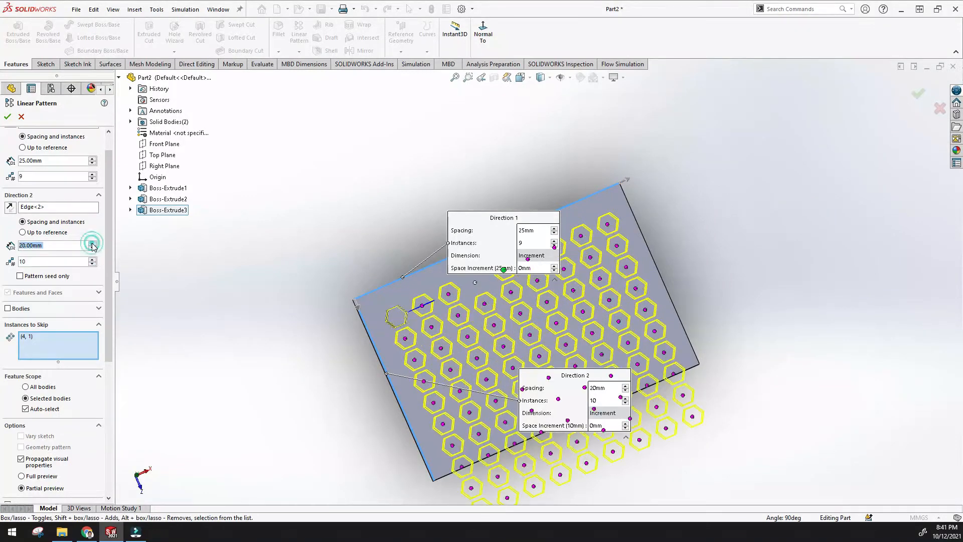
type("15")
key("Return")
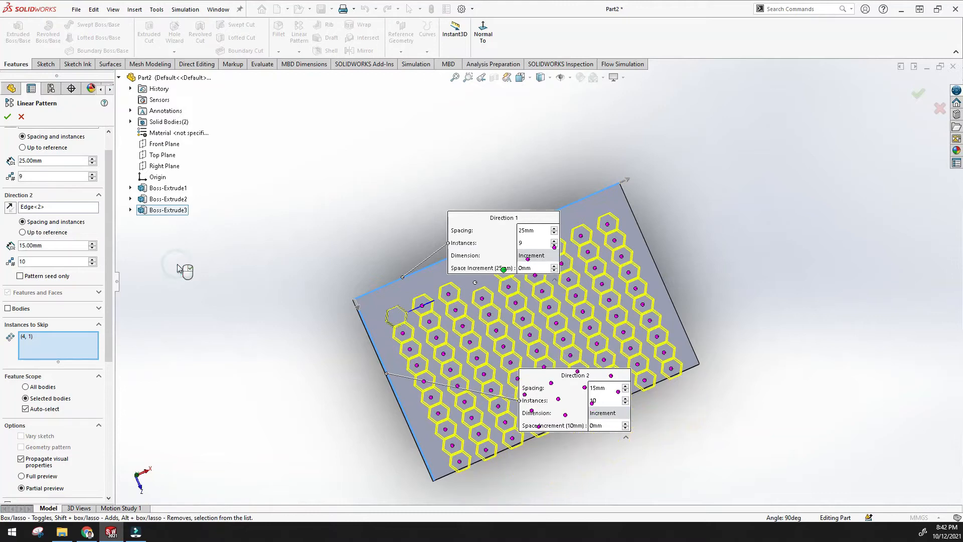
Set the Direction 2 spacing to 12 mm and reduce its number of instances to 9
double_click(57, 246)
type("12")
key("Return")
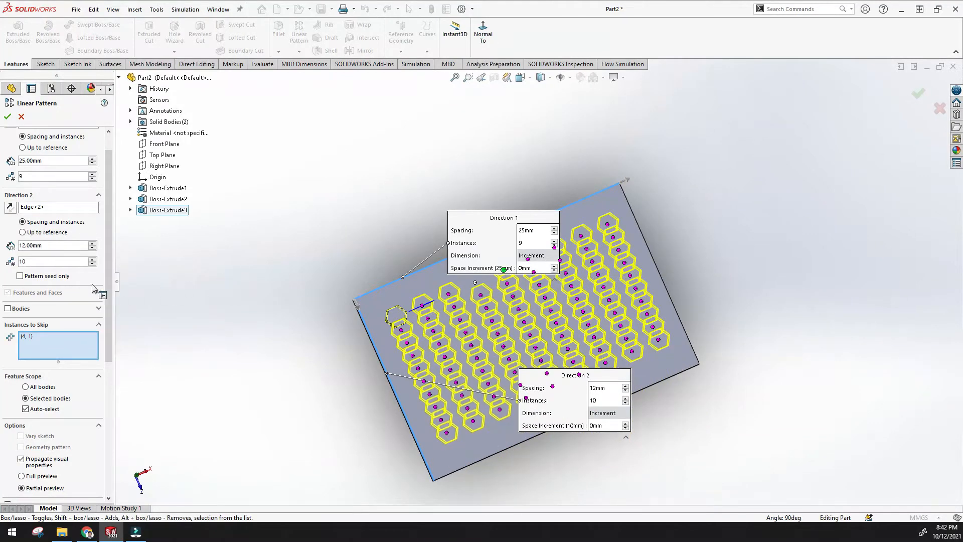
double_click(47, 262)
left_click(92, 265)
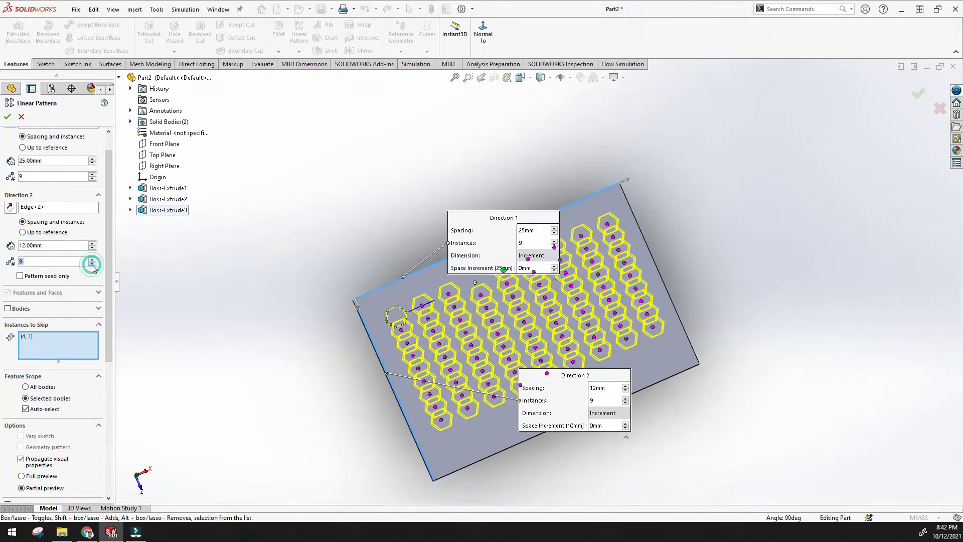
Reduce the number of Direction 2 instances to 8 and set the Direction 2 spacing to 15 mm
left_click(92, 265)
left_click_drag(60, 246, 14, 249)
type("15")
key("Return")
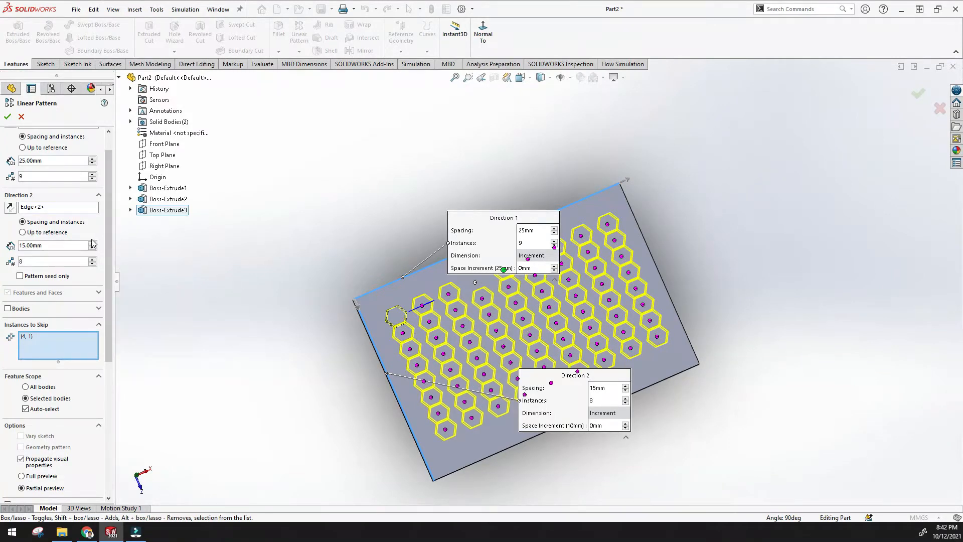
Increase the Direction 2 spacing to 25 mm and reduce its number of instances to 6
left_click(93, 245)
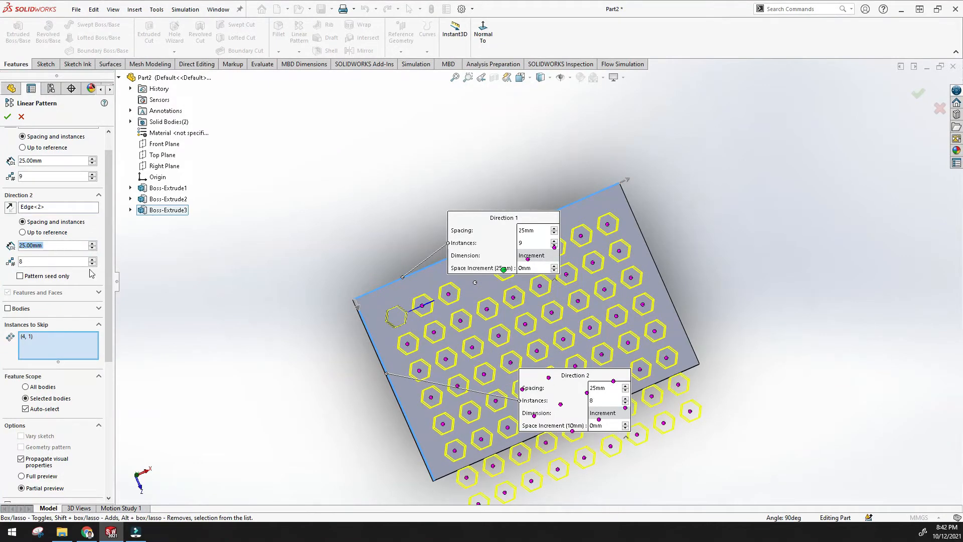
left_click(93, 263)
left_click(93, 264)
left_click(93, 262)
left_click(93, 259)
Examine how the previewed two-direction hexagon grid fits within the edges of the rectangular plate
mouse_move(221, 303)
middle_mouse_down()
mouse_move(234, 237)
mouse_move(215, 310)
middle_mouse_up()
scroll(417, 427, "down", 2)
scroll(559, 445, "up", 5)
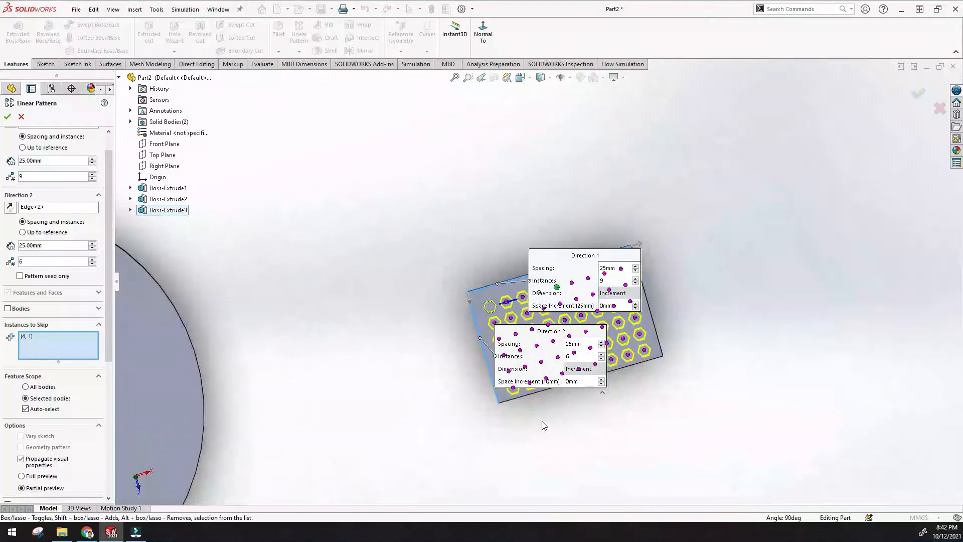
scroll(544, 283, "up", 4)
scroll(545, 284, "down", 2)
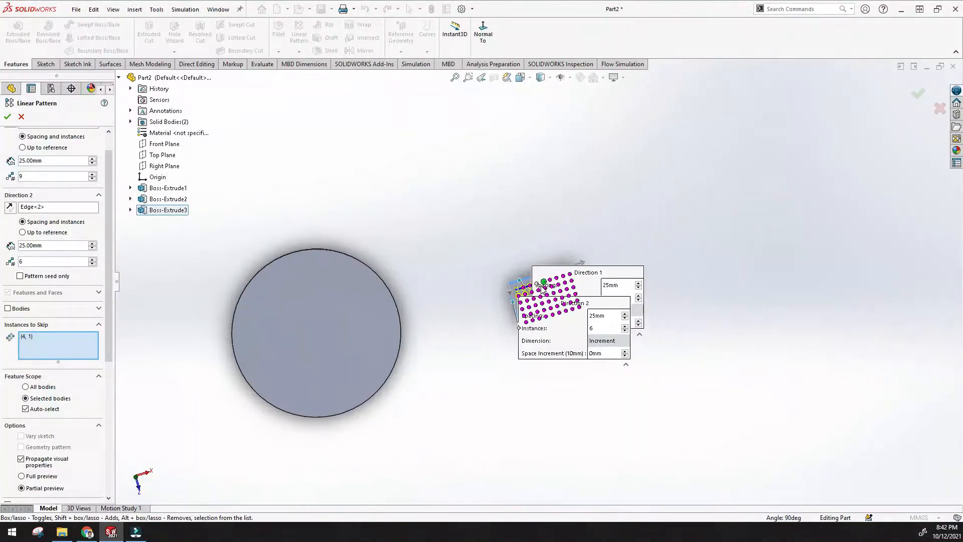
scroll(543, 288, "up", 3)
scroll(542, 289, "down", 4)
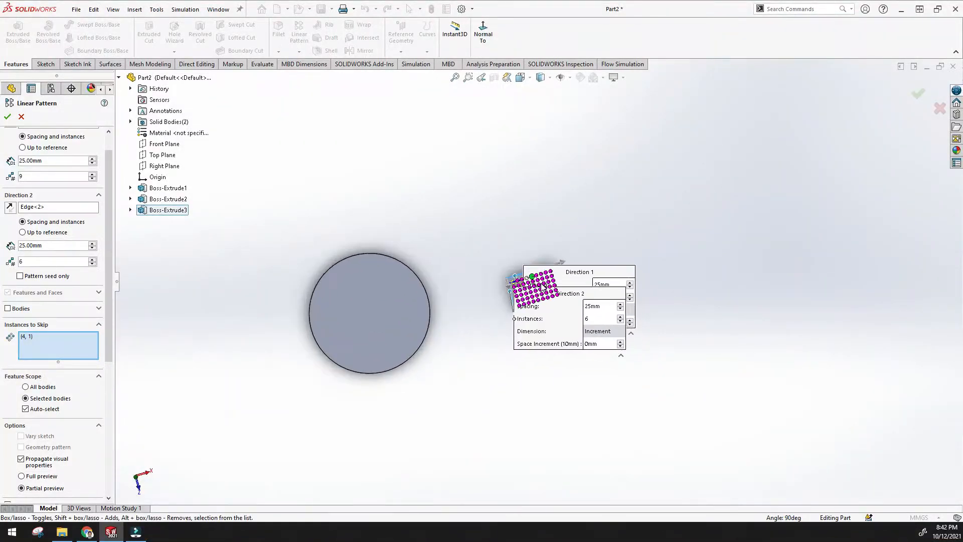
scroll(506, 285, "down", 4)
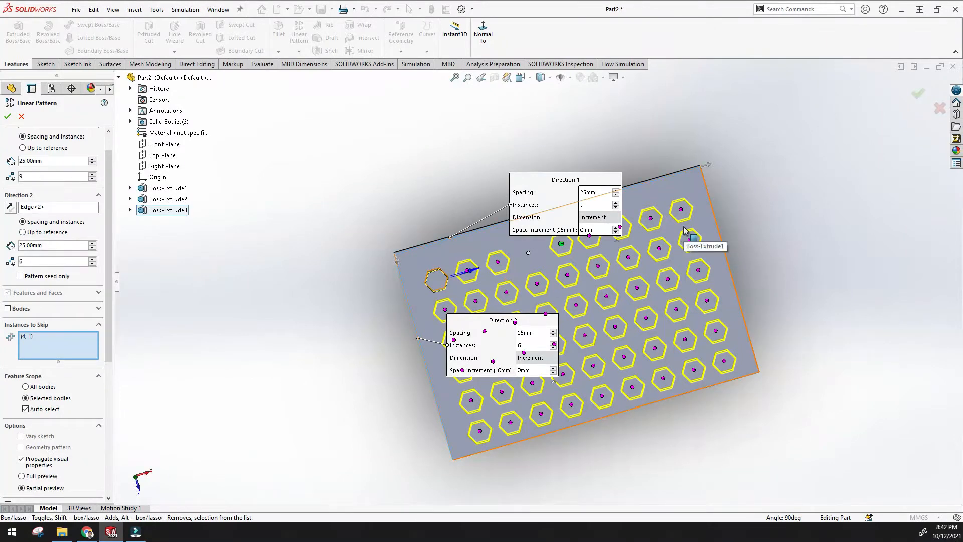
key("ctrl+7")
middle_click_drag(647, 285, 650, 403)
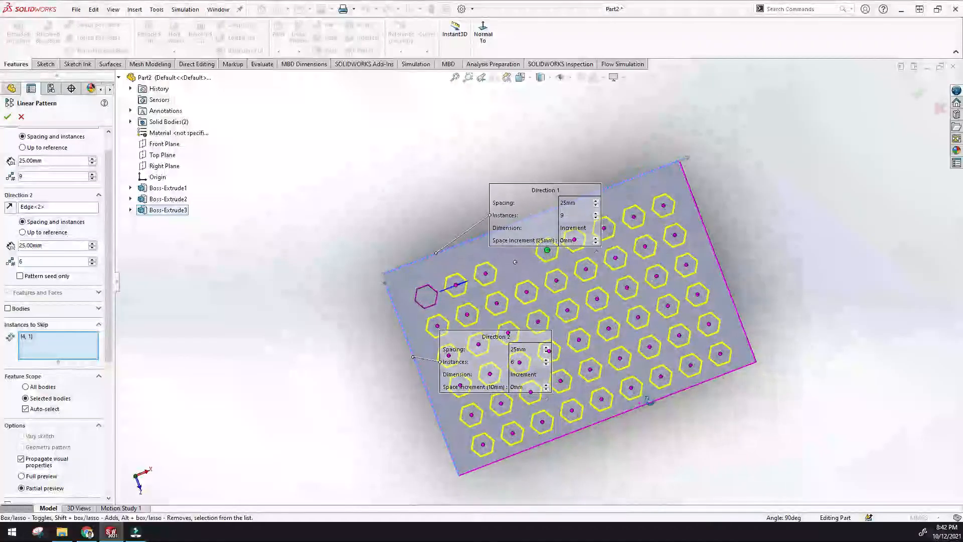
Try the Pattern seed only option for Direction 2, inspect its preview, and turn the option off again
left_click(20, 276)
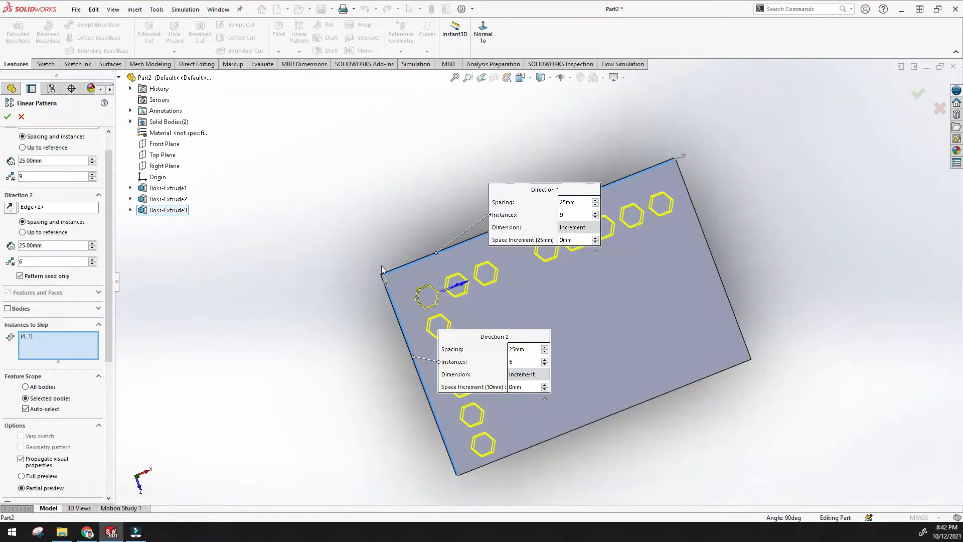
scroll(487, 267, "down", 4)
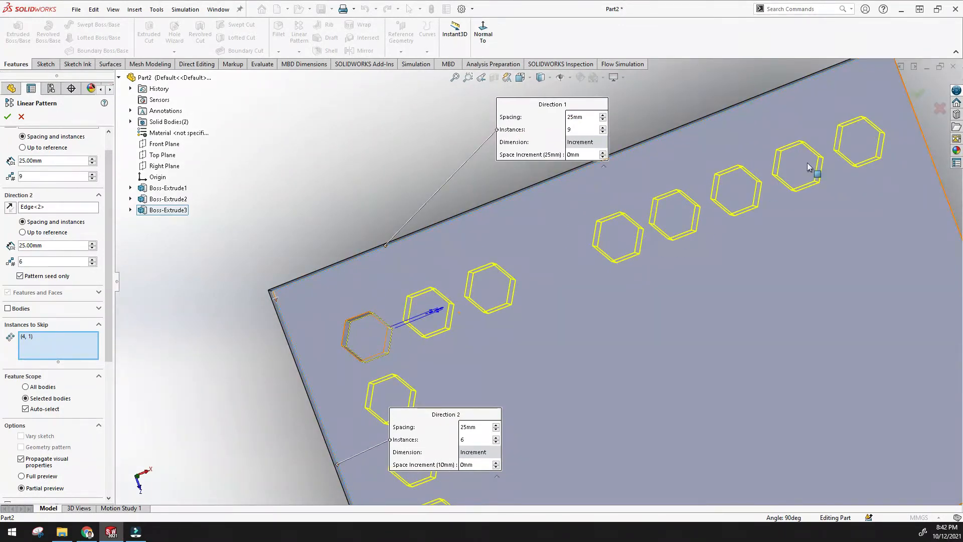
scroll(536, 281, "up", 5)
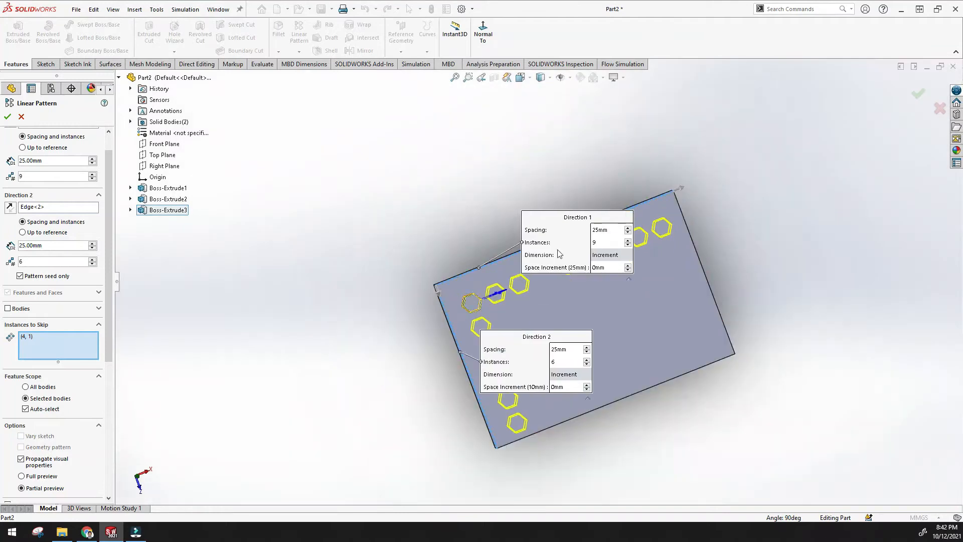
left_click(21, 276)
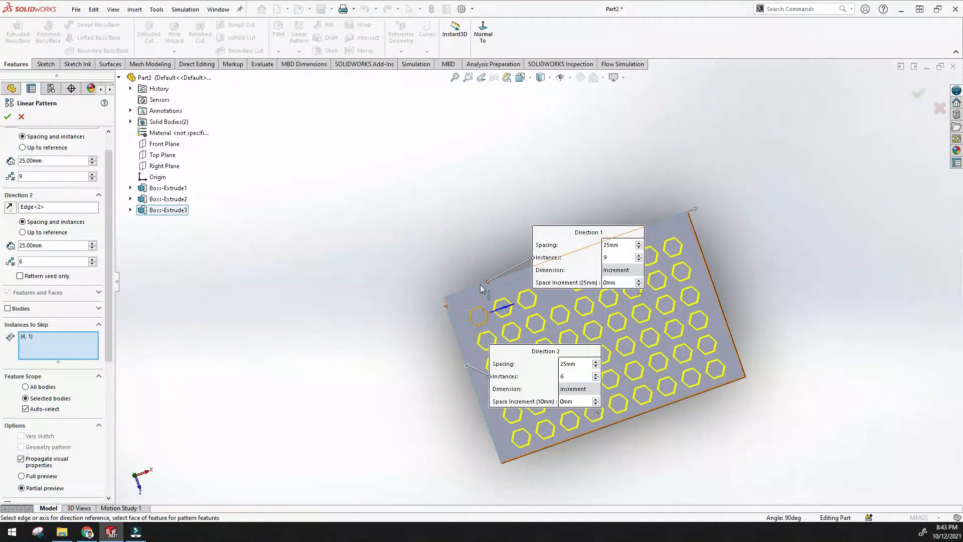
Compare the full hexagon grid with the Pattern seed only preview once more, leaving the option off
scroll(607, 326, "down", 4)
scroll(607, 326, "up", 3)
scroll(593, 317, "down", 4)
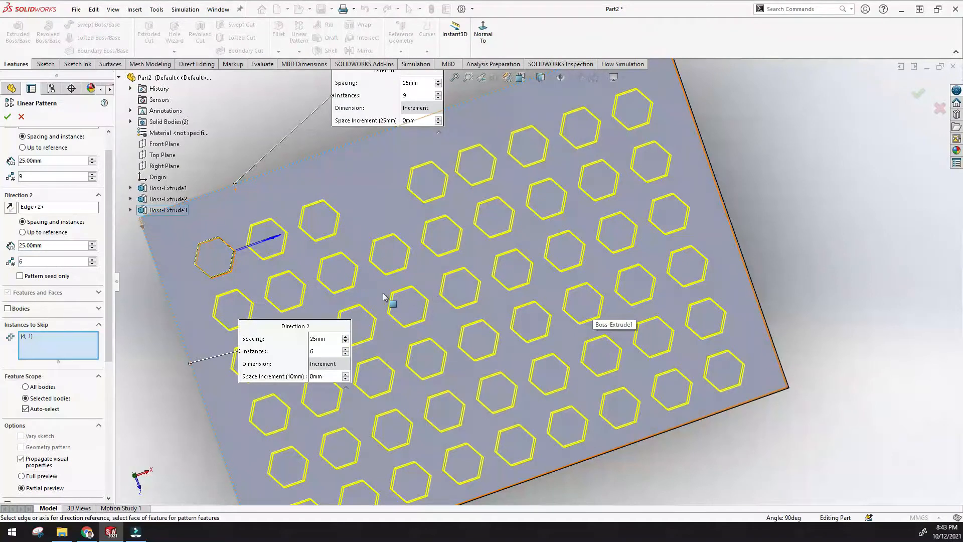
scroll(537, 295, "up", 2)
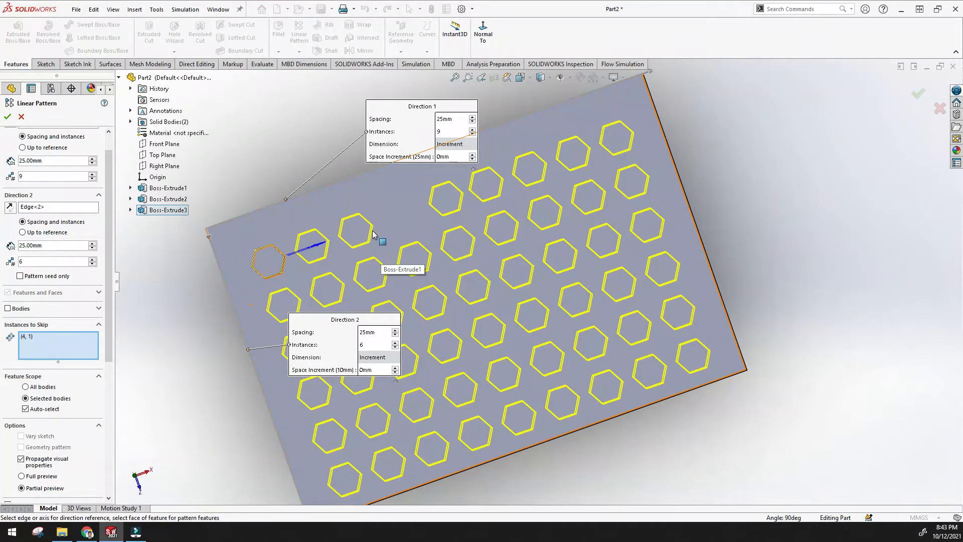
left_click(20, 276)
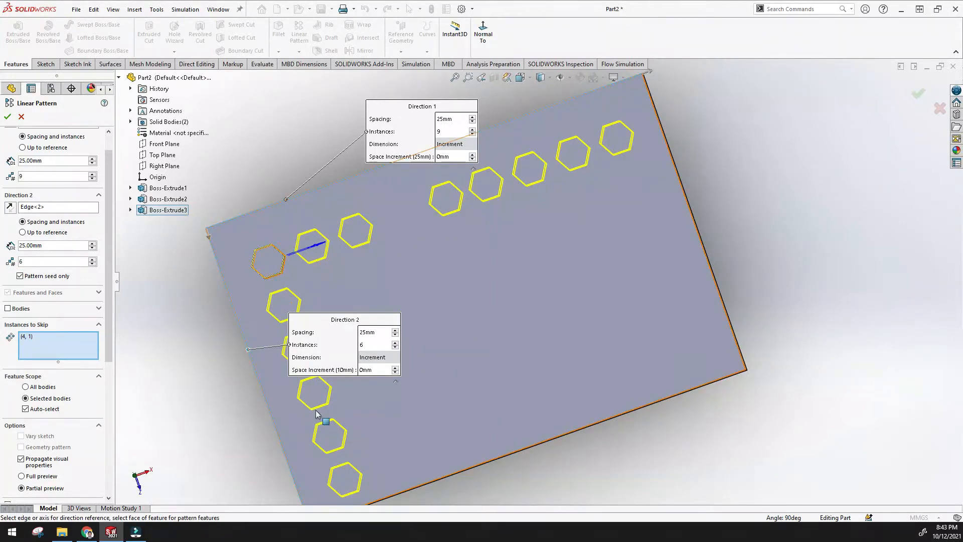
left_click(20, 276)
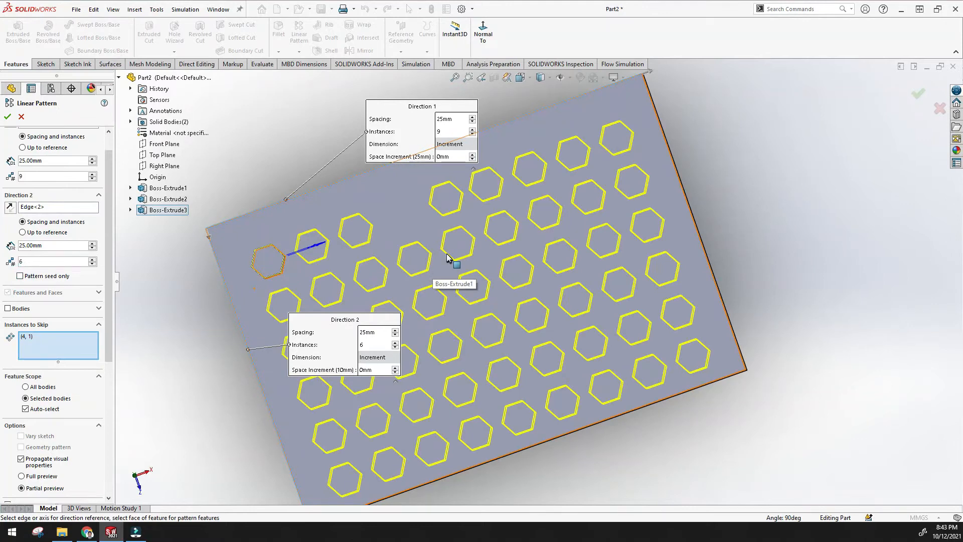
Review the pattern settings and accept the two-direction linear pattern of the hexagonal boss
scroll(446, 273, "down", 2)
scroll(446, 276, "up", 4)
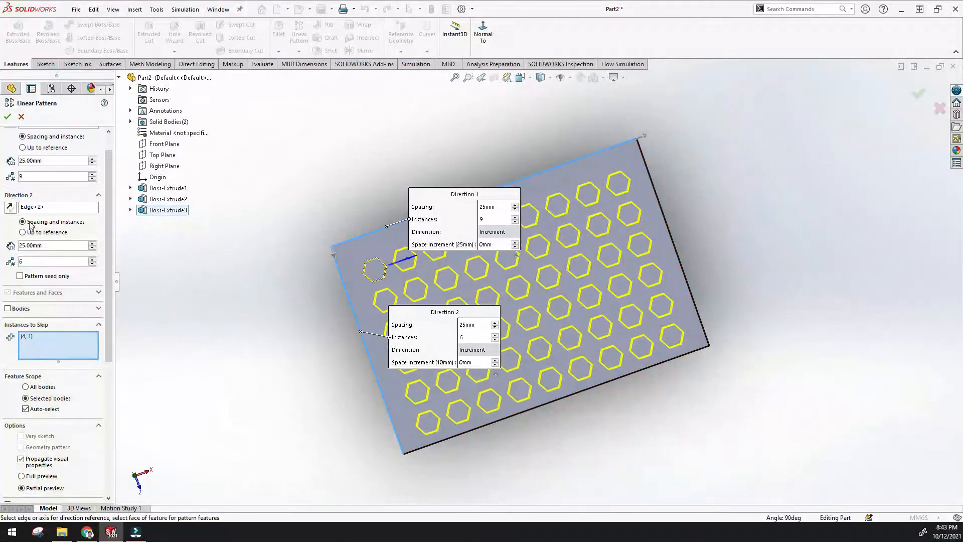
scroll(101, 357, "down", 3)
scroll(100, 357, "up", 4)
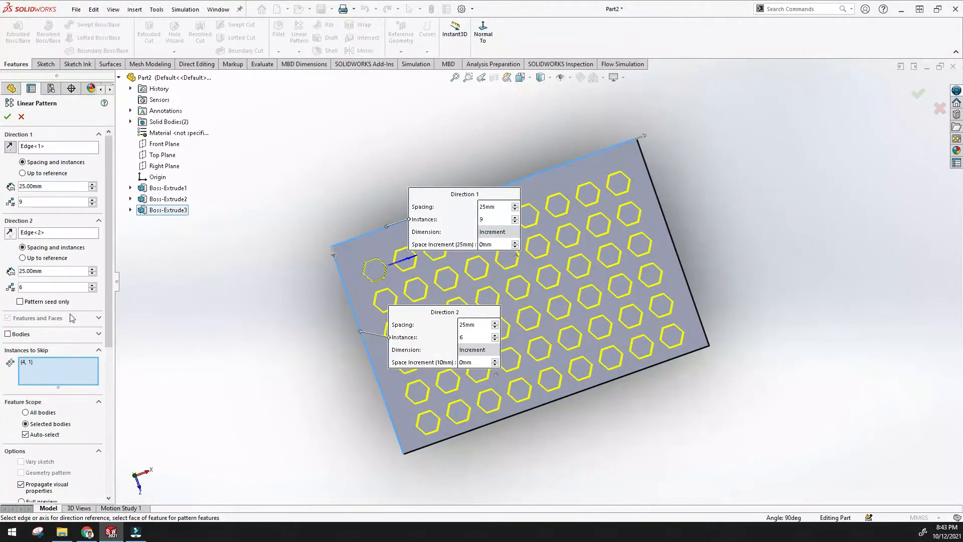
left_click(7, 116)
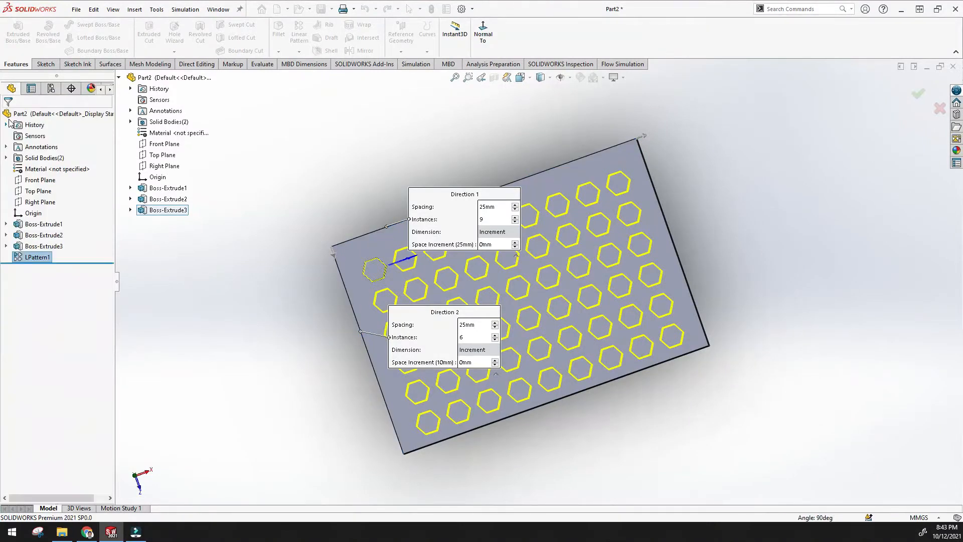
Inspect the finished hexagon pattern on the rectangular plate, close up and from an angle
mouse_move(373, 330)
middle_mouse_down()
mouse_move(370, 346)
mouse_move(370, 333)
middle_mouse_up()
left_click(455, 77)
scroll(727, 249, "down", 5)
middle_click_drag(727, 249, 609, 241)
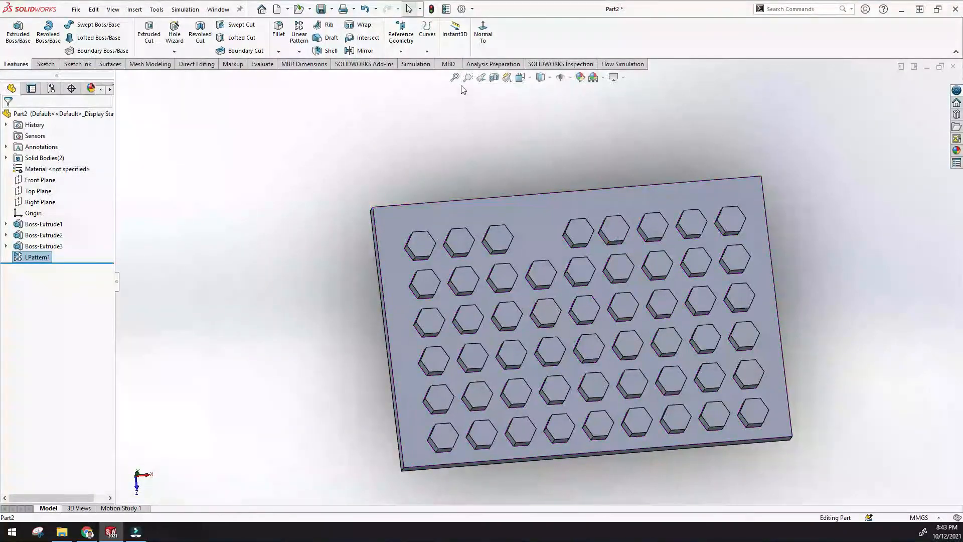
left_click(454, 77)
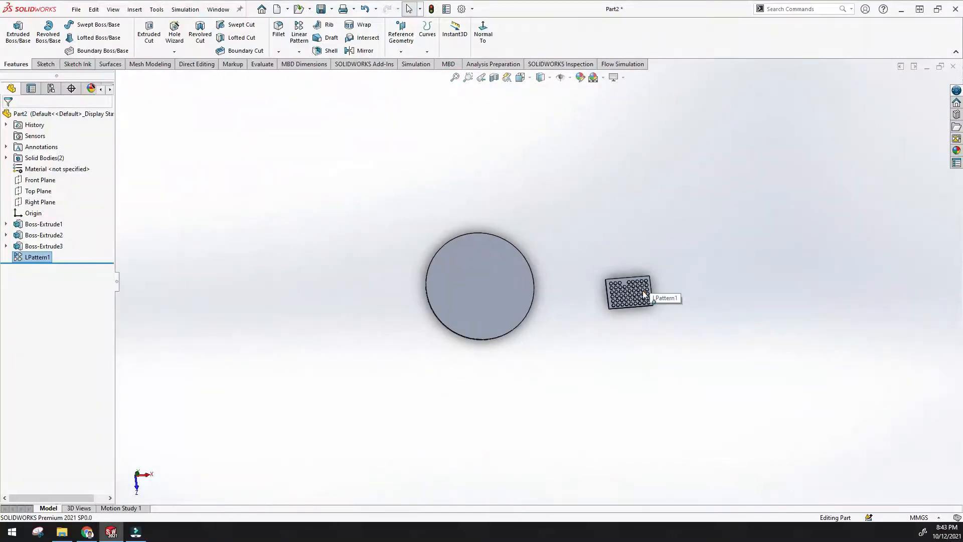
scroll(644, 294, "down", 8)
middle_click_drag(496, 305, 523, 314)
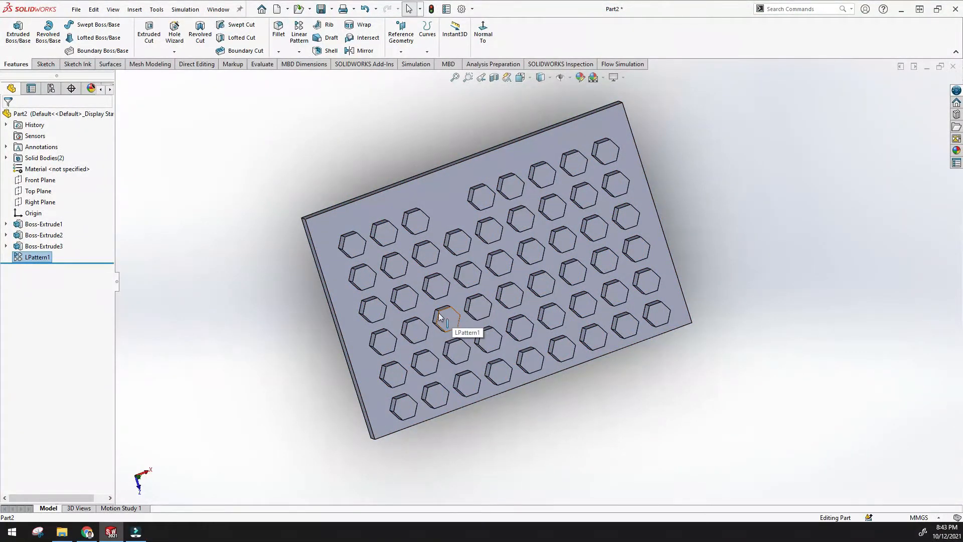
Reopen the linear pattern for editing and try Up to reference for Direction 1 with a 10 mm offset
right_click(40, 258)
left_click(51, 226)
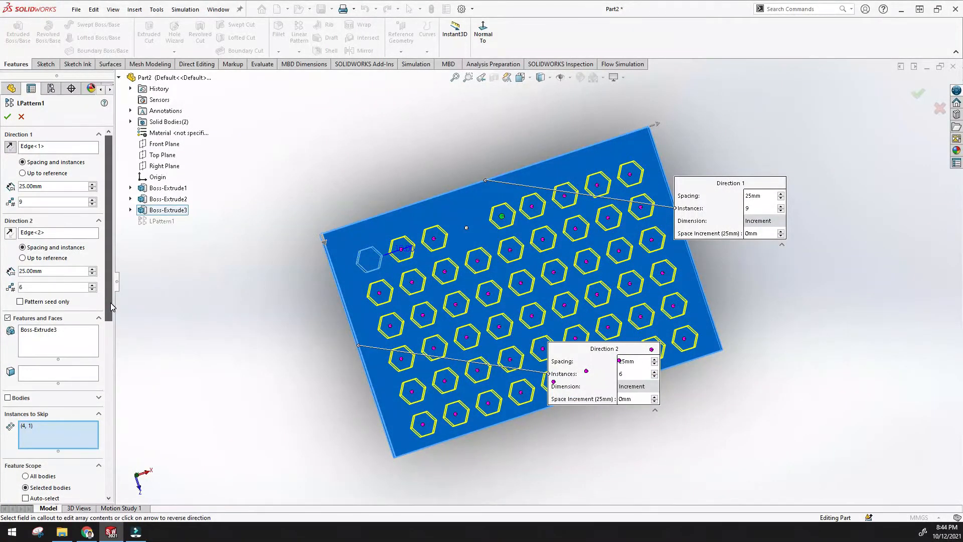
left_click(22, 174)
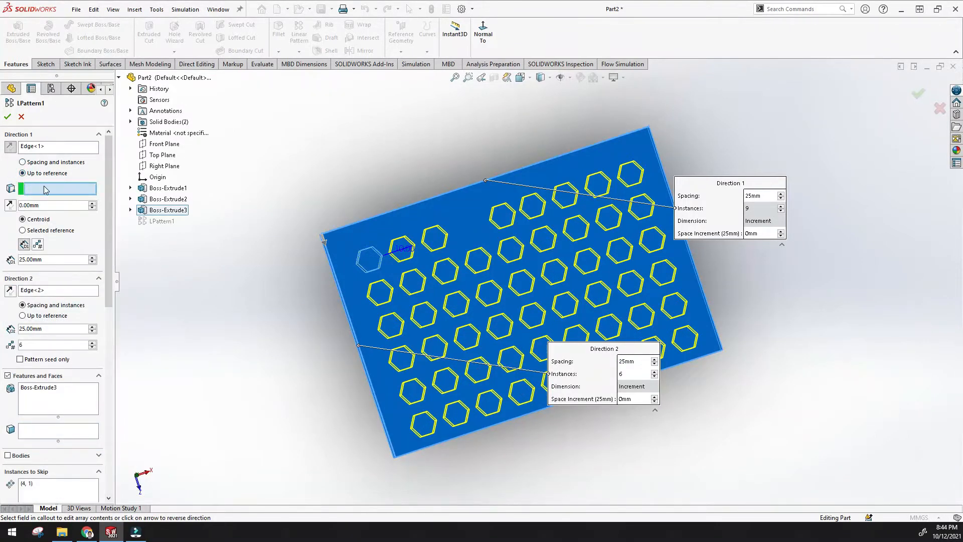
left_click(42, 189)
left_click(59, 210)
left_click(93, 204)
left_click(93, 204)
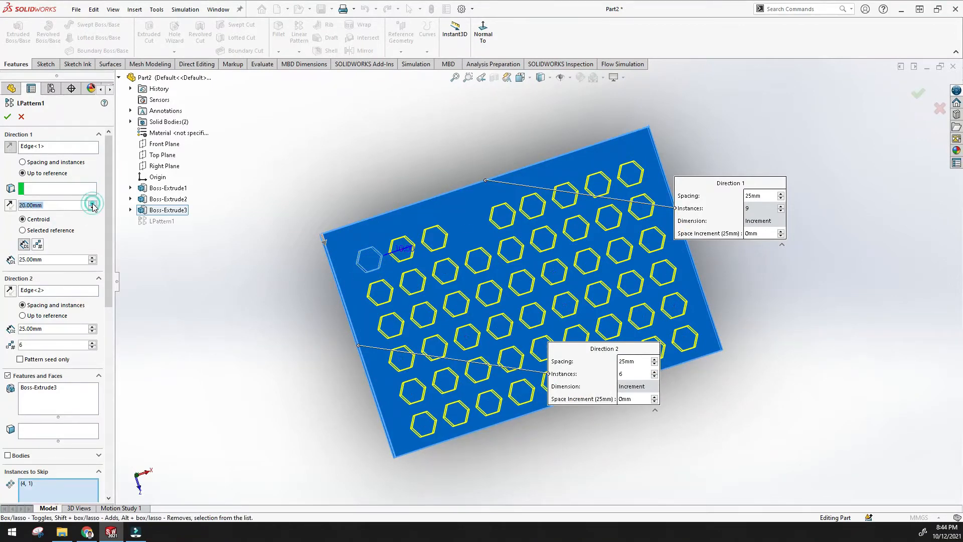
left_click(92, 208)
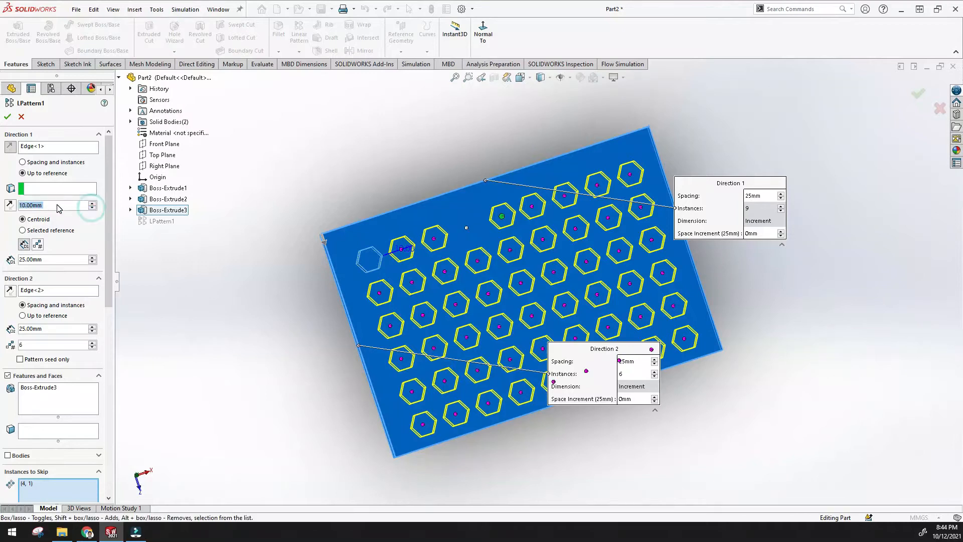
Try Selected reference and the instance-count mode for Direction 1, returning to Centroid and the spacing mode
left_click(24, 230)
left_click(24, 220)
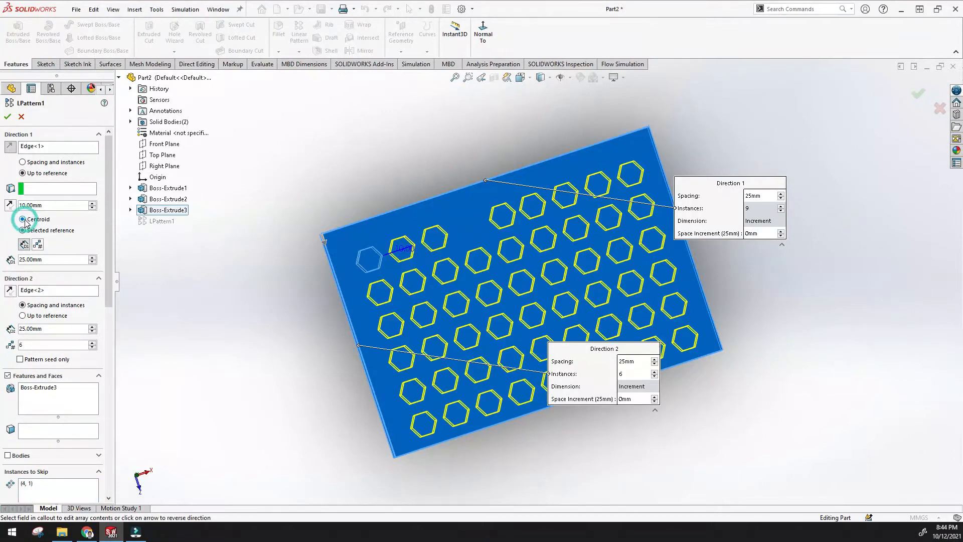
left_click(39, 247)
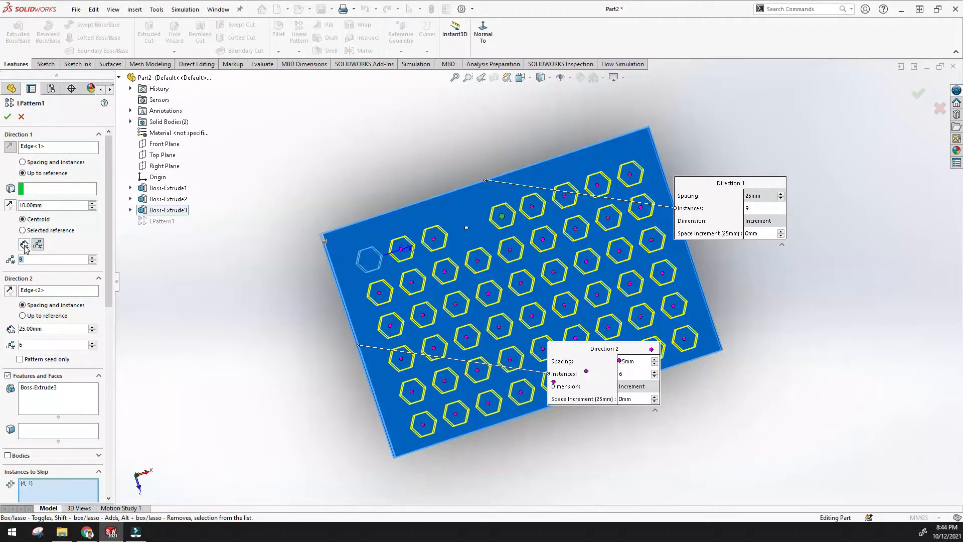
left_click(23, 245)
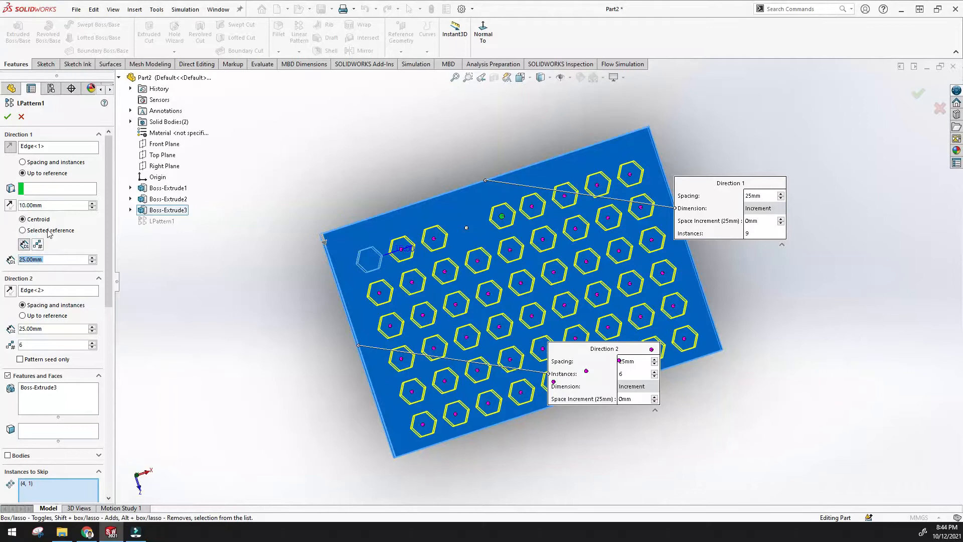
Try to accept the Up to reference setup, and return Direction 1 to Spacing and instances
left_click(7, 116)
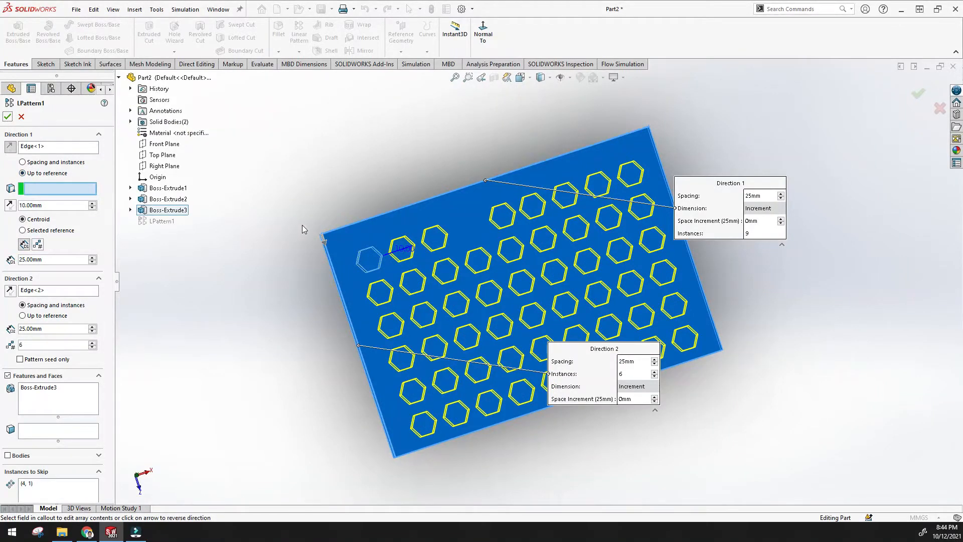
middle_click_drag(302, 225, 311, 241)
scroll(288, 243, "up", 1)
middle_click_drag(321, 179, 355, 211, "ctrl")
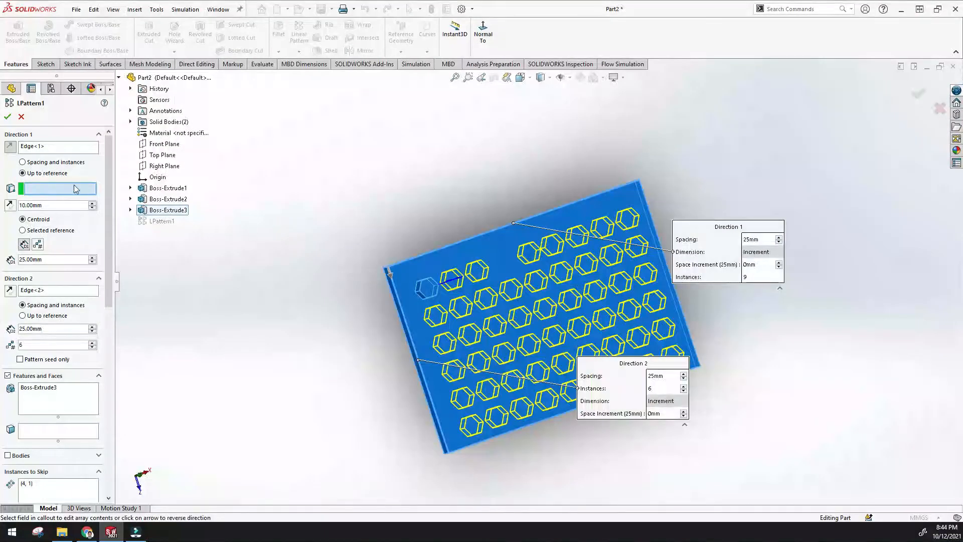
left_click(24, 162)
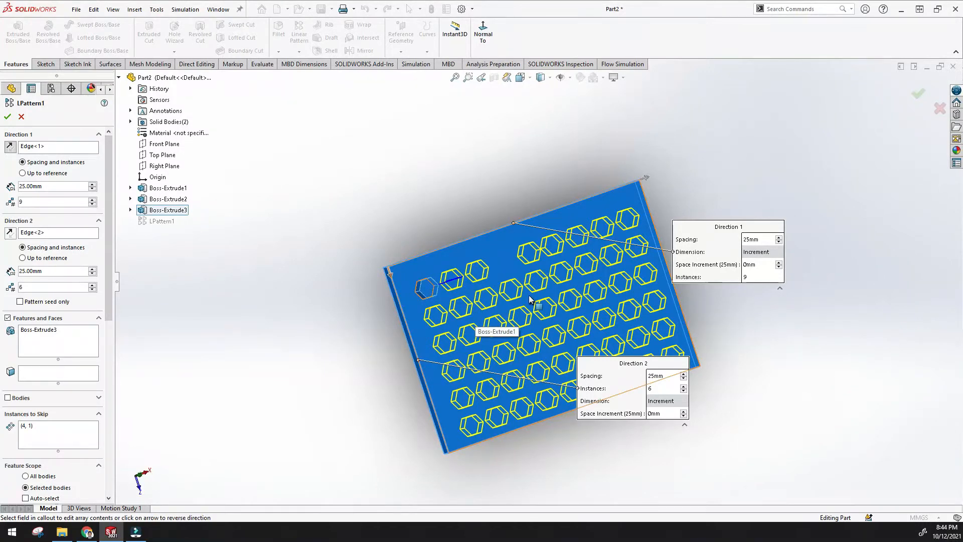
Reverse Direction 1 and Direction 2 back and forth, leave both in their original orientation, and accept the pattern edit
middle_click_drag(524, 291, 508, 311)
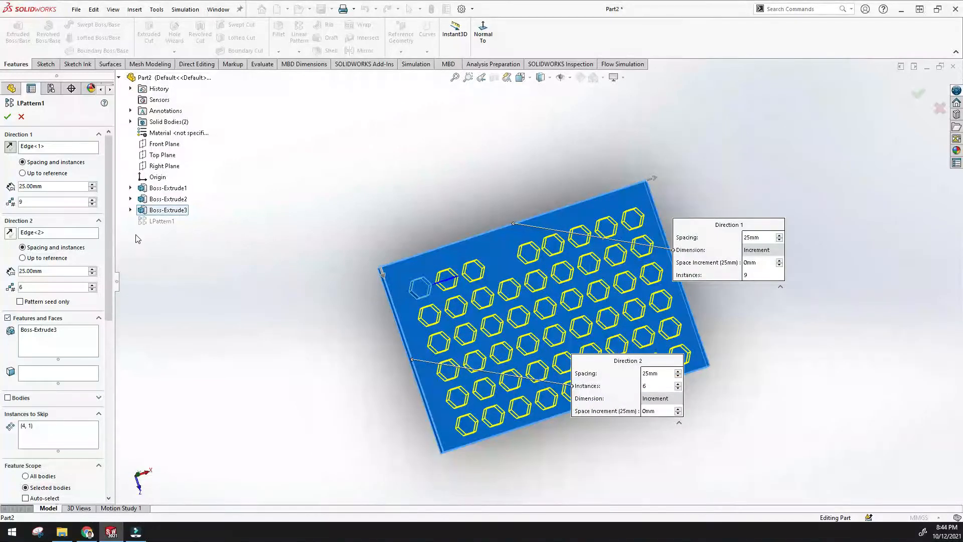
left_click(12, 150)
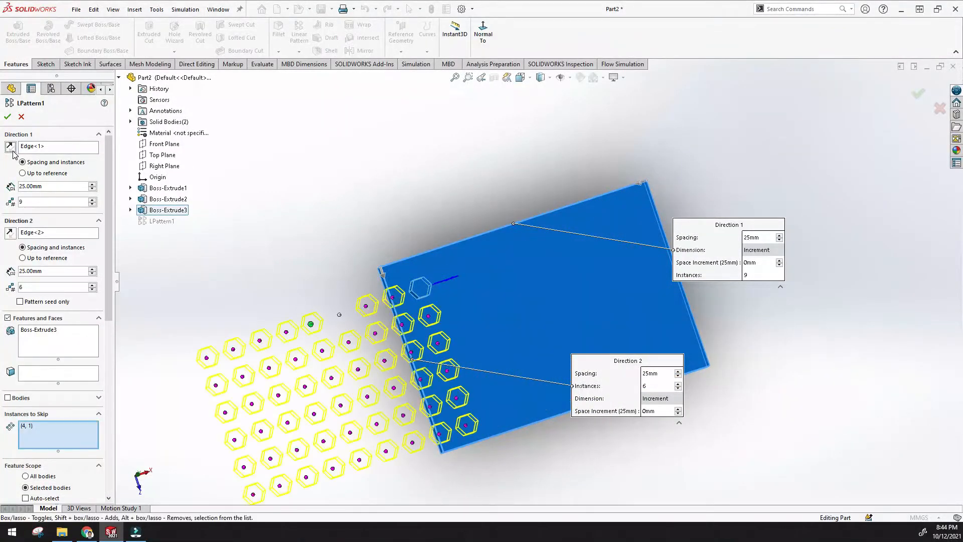
left_click(12, 148)
left_click(12, 148)
left_click(12, 148)
left_click(10, 234)
left_click(10, 234)
left_click(10, 234)
left_click(10, 234)
scroll(111, 289, "down", 3)
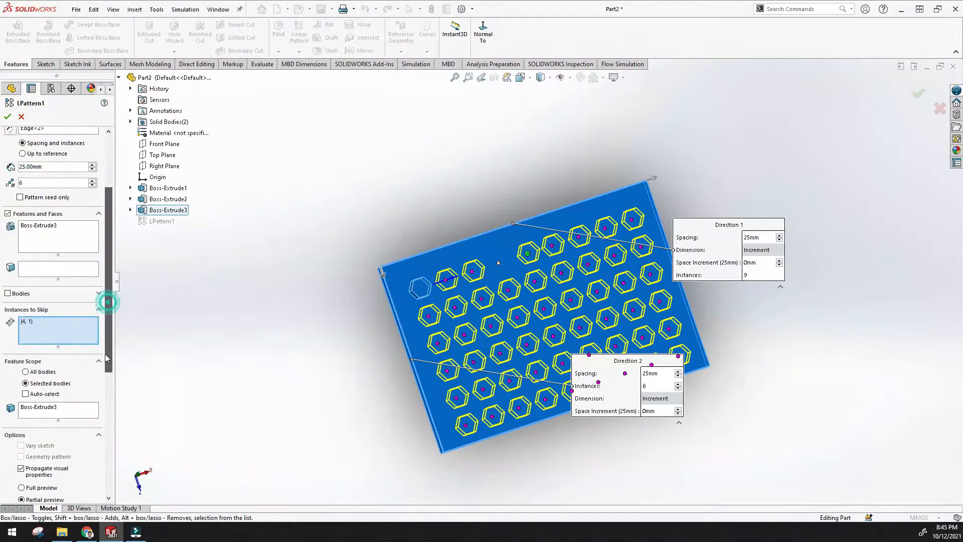
left_click(8, 117)
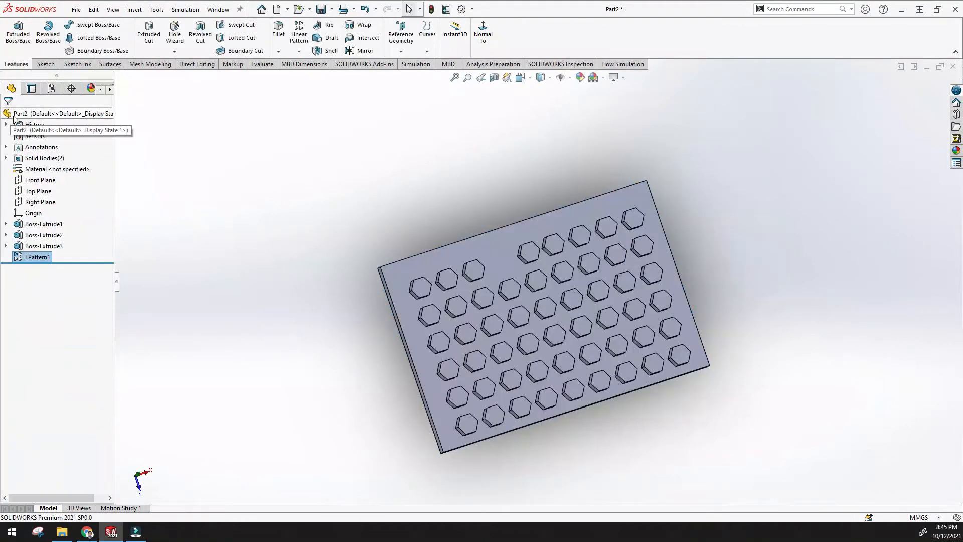
Delete the linear pattern feature so only the seed hexagonal boss remains on the plate
left_click(455, 77)
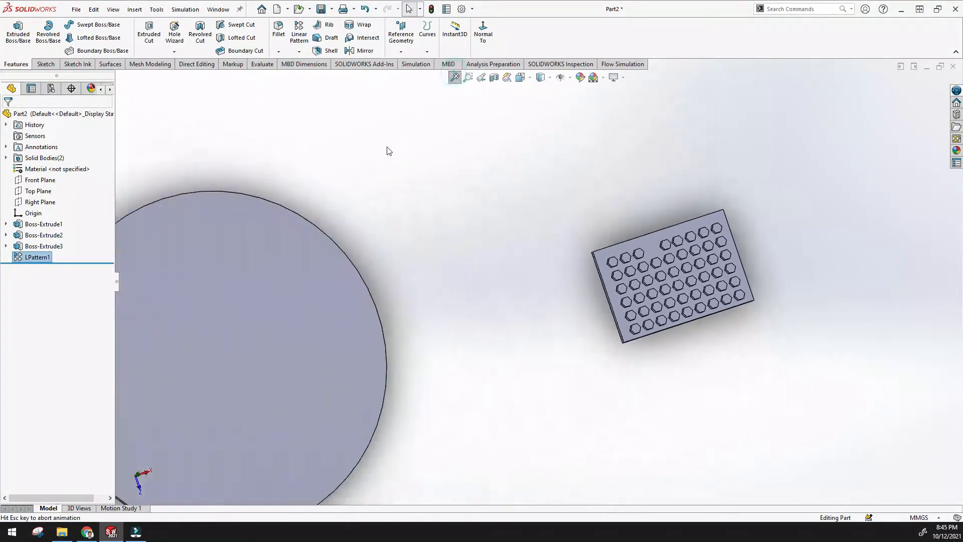
scroll(711, 263, "down", 4)
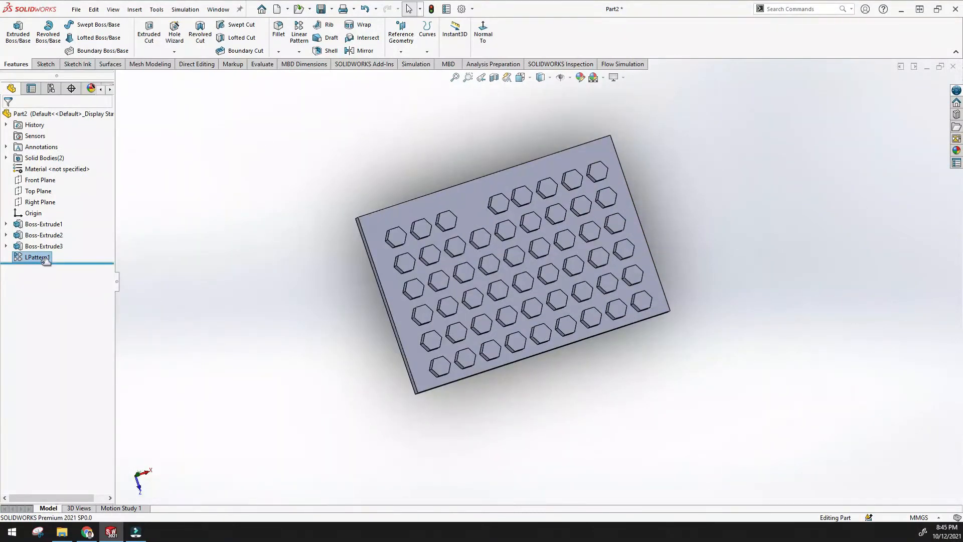
right_click(43, 259)
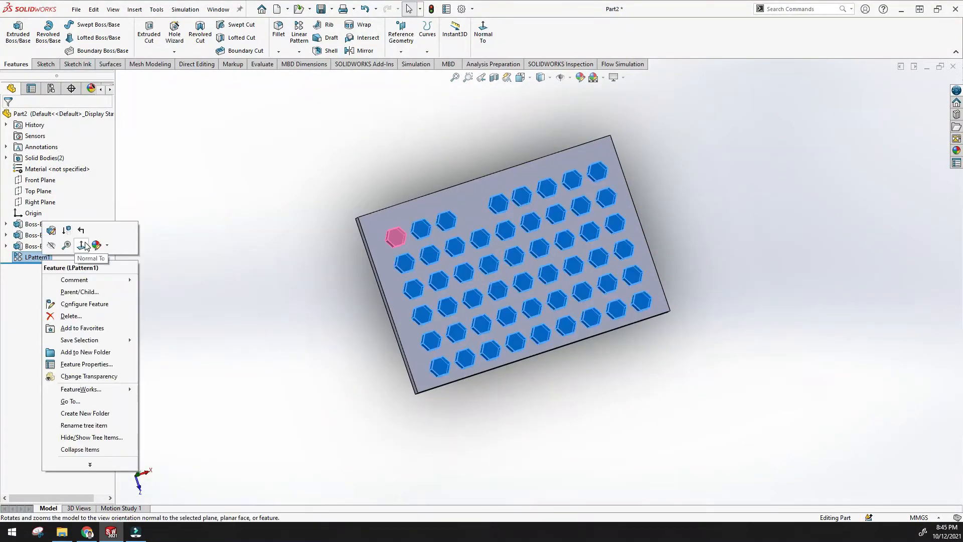
left_click(72, 316)
key("f")
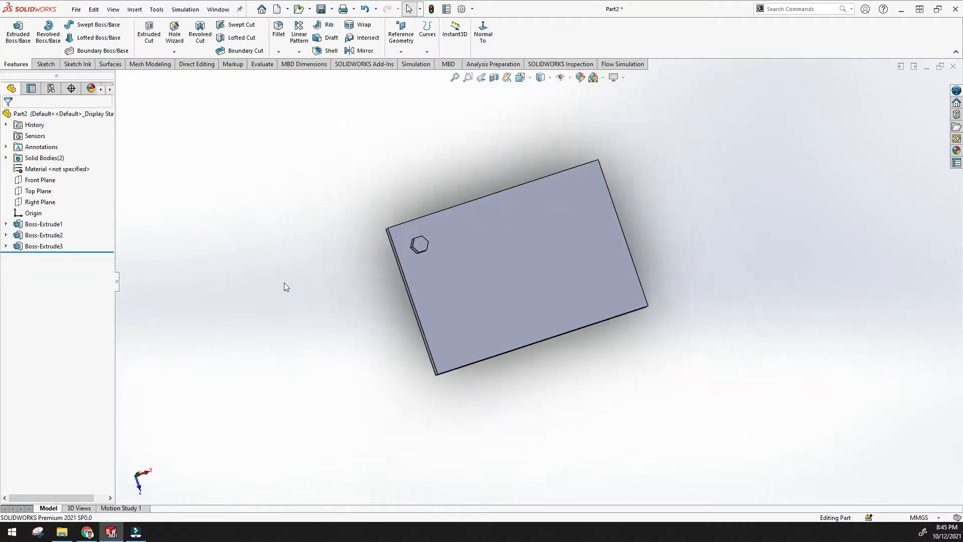
scroll(339, 250, "down", 2)
scroll(423, 268, "up", 4)
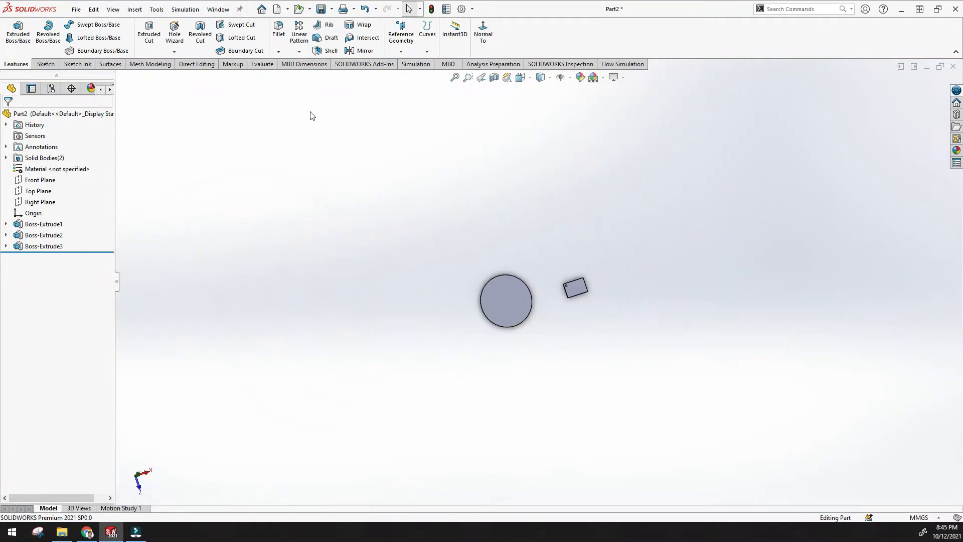
left_click(297, 53)
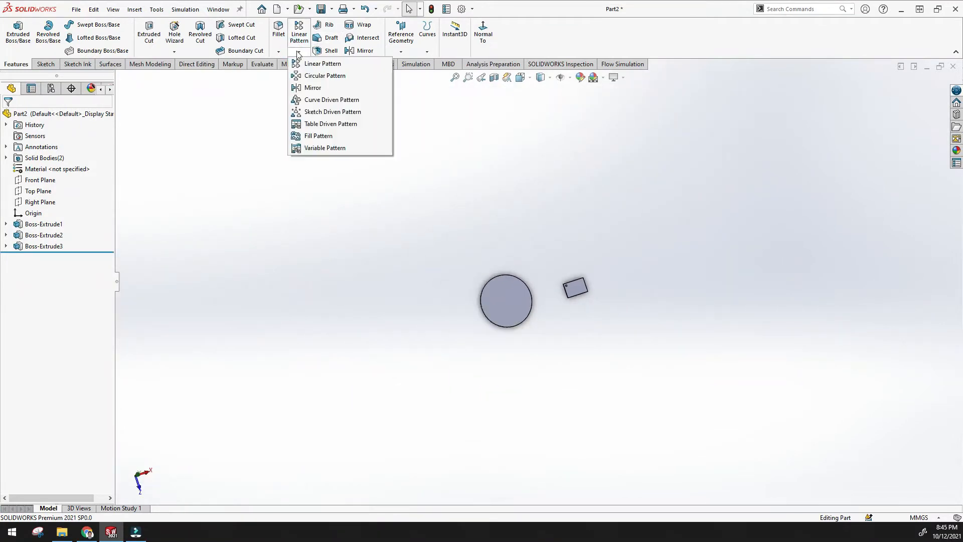
left_click(350, 205)
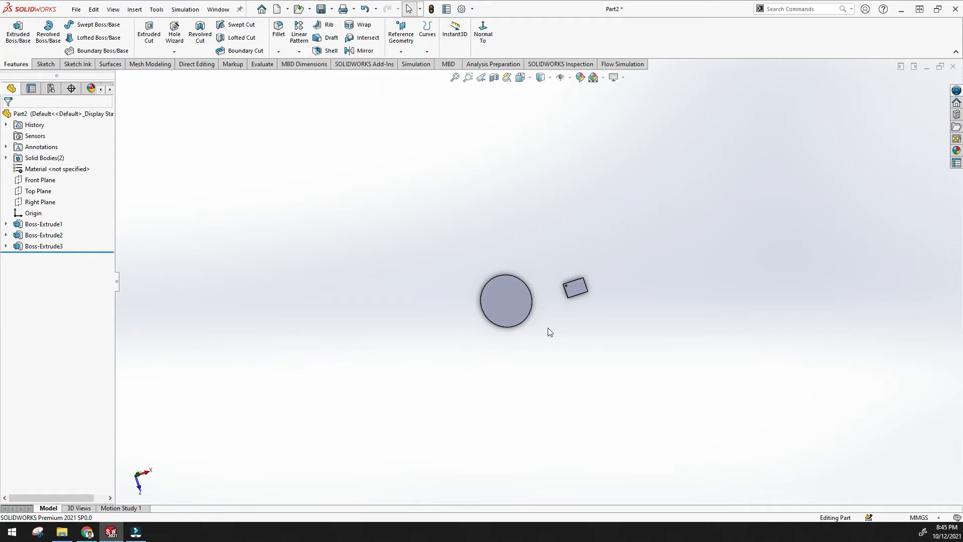
Start a new sketch on the flat face of the circular disc
scroll(549, 329, "down", 2)
left_click(483, 279)
left_click(527, 250)
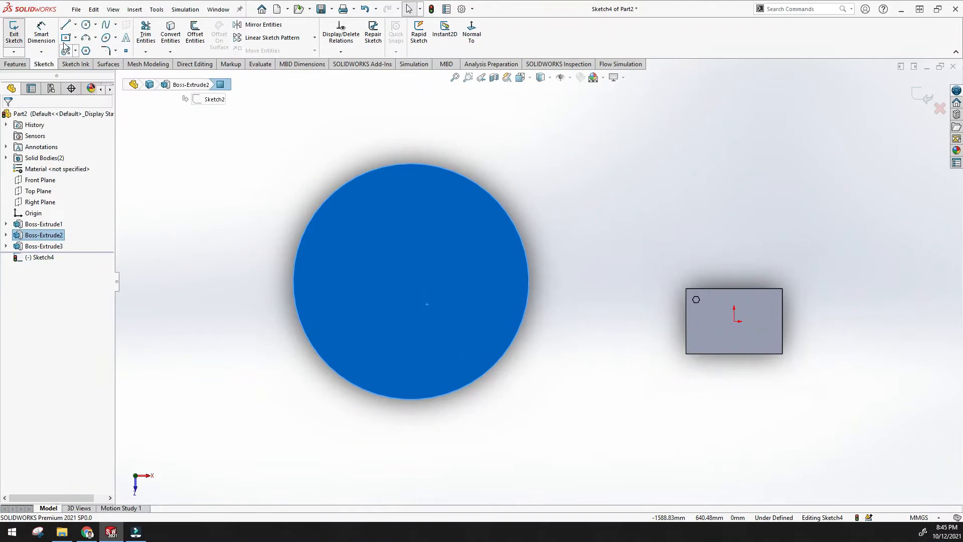
left_click(86, 24)
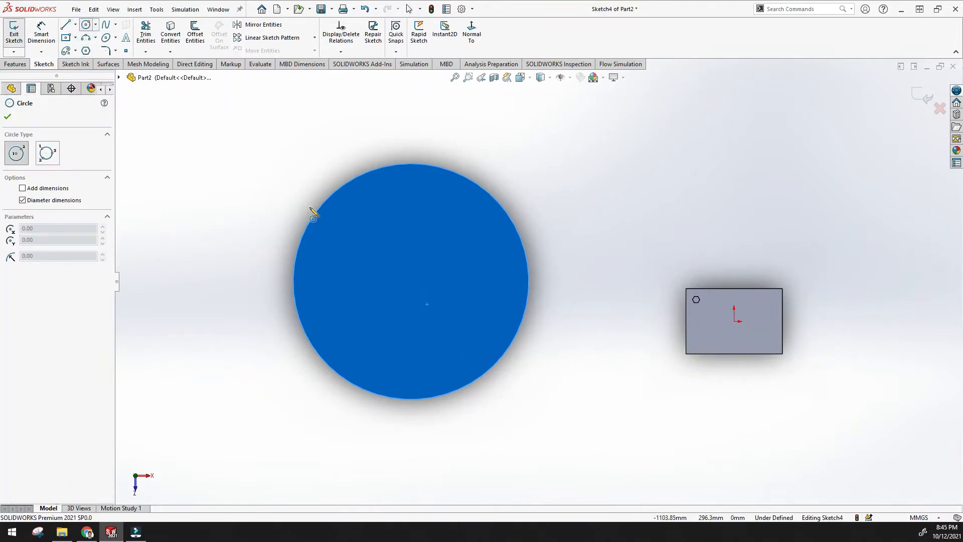
left_click(353, 232)
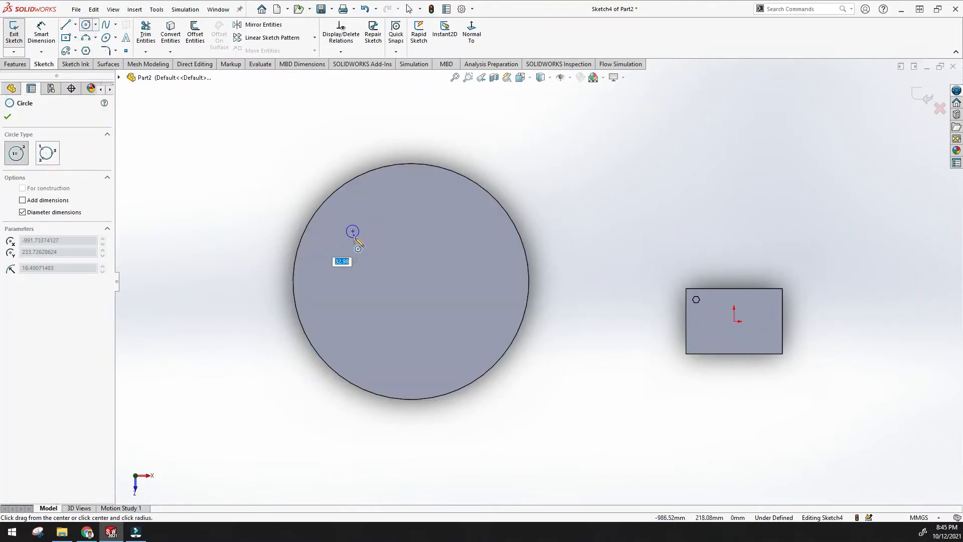
key("Escape")
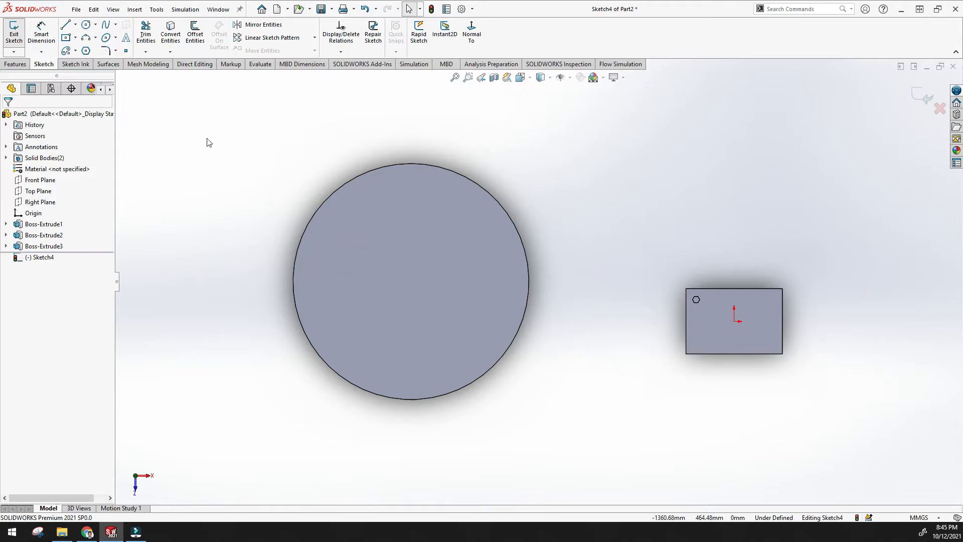
Sketch a center rectangle about 44 by 39 mm near the disc's upper-left edge and exit the sketch
left_click(65, 38)
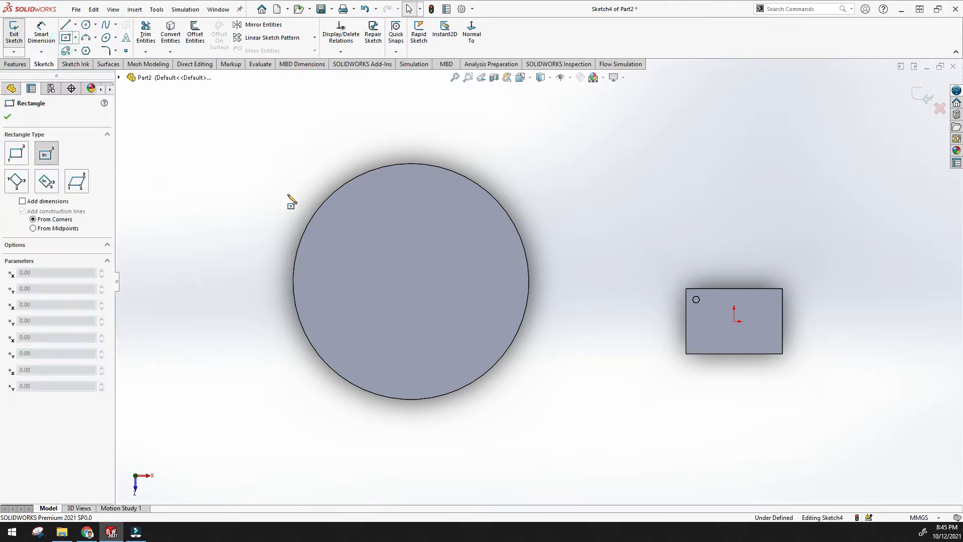
left_click(332, 227)
left_click(342, 234)
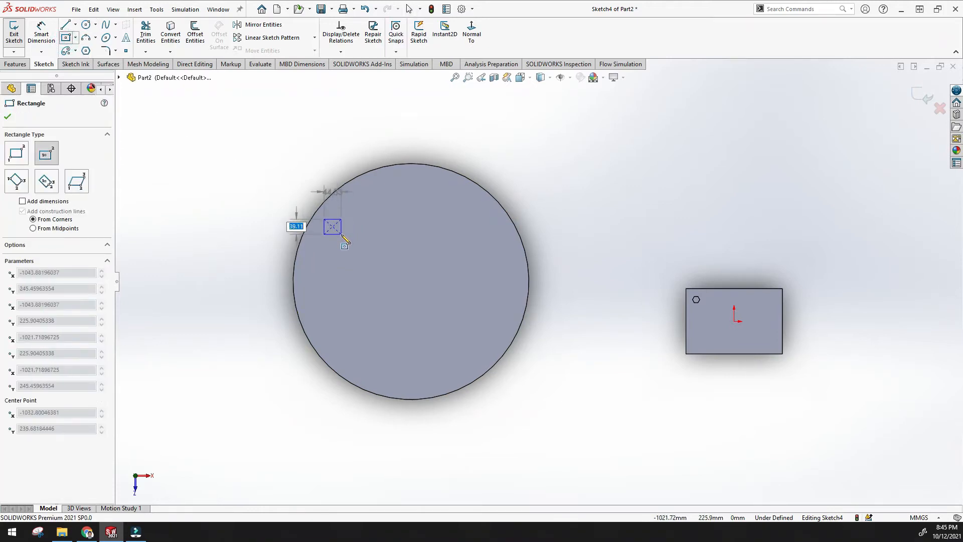
left_click(7, 116)
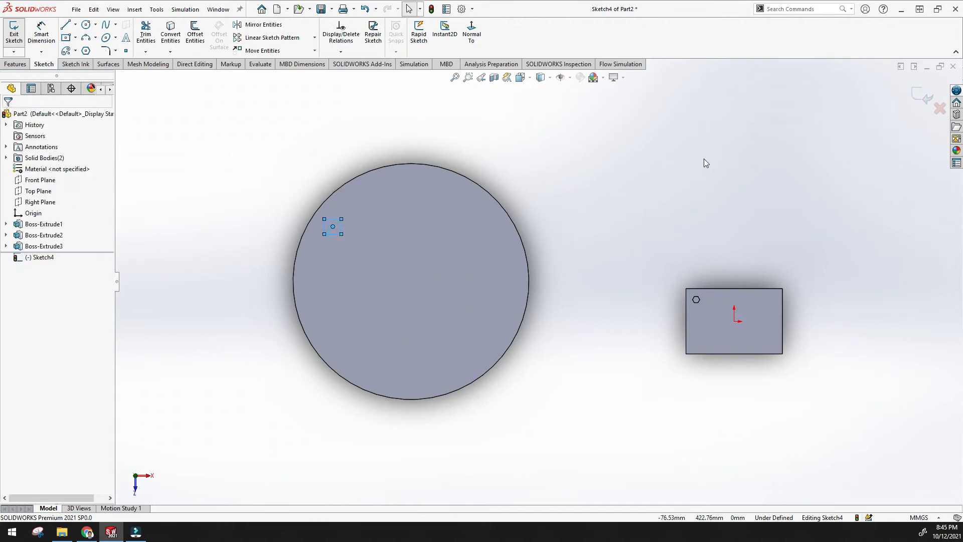
left_click(927, 100)
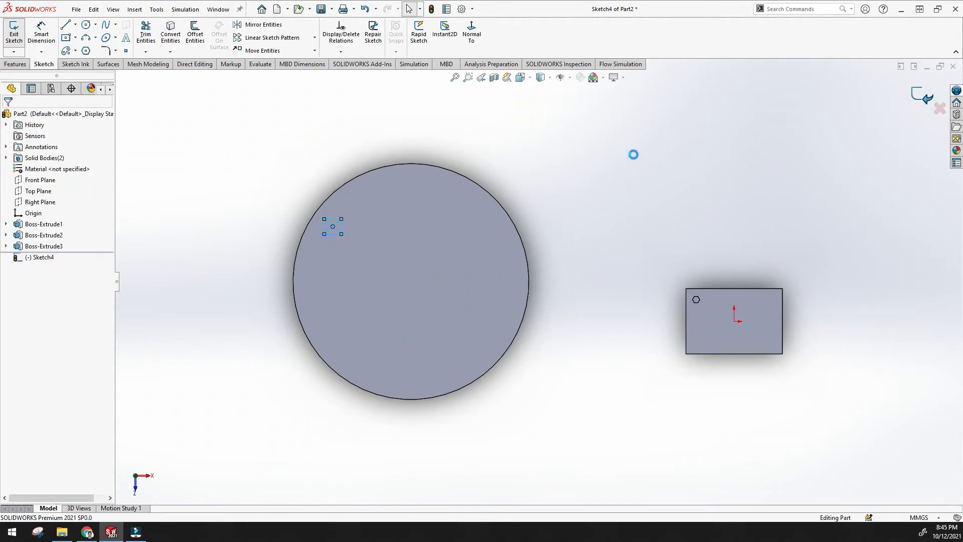
Extrude the sketched rectangle as a Blind boss merged with the disc, raising the depth above 10 mm
left_click(19, 31)
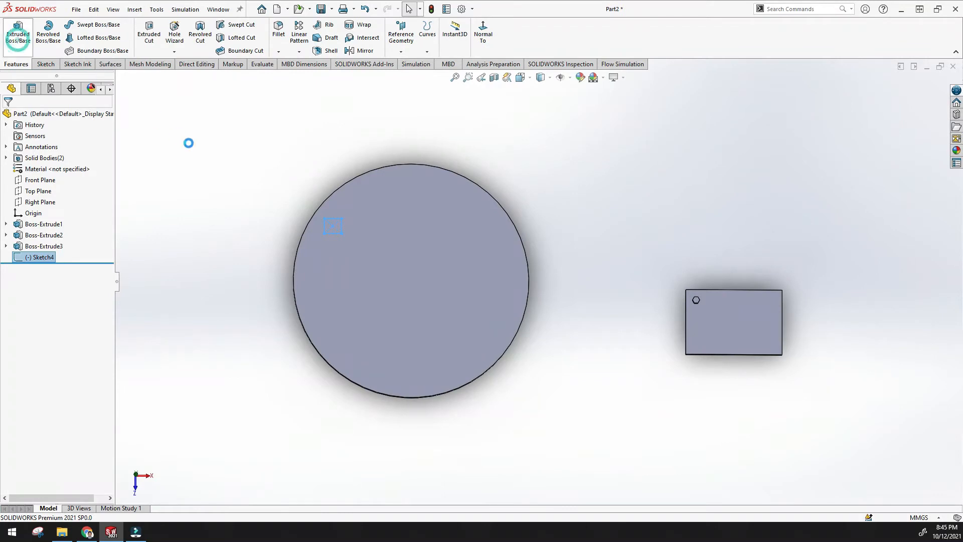
middle_click_drag(297, 181, 249, 198)
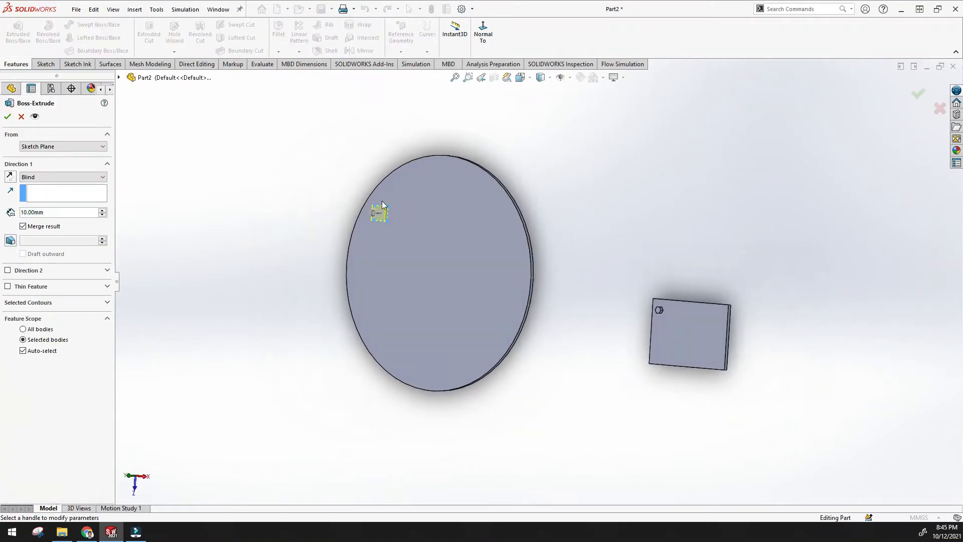
mouse_move(372, 213)
middle_mouse_down()
mouse_move(269, 215)
mouse_move(377, 206)
middle_mouse_up()
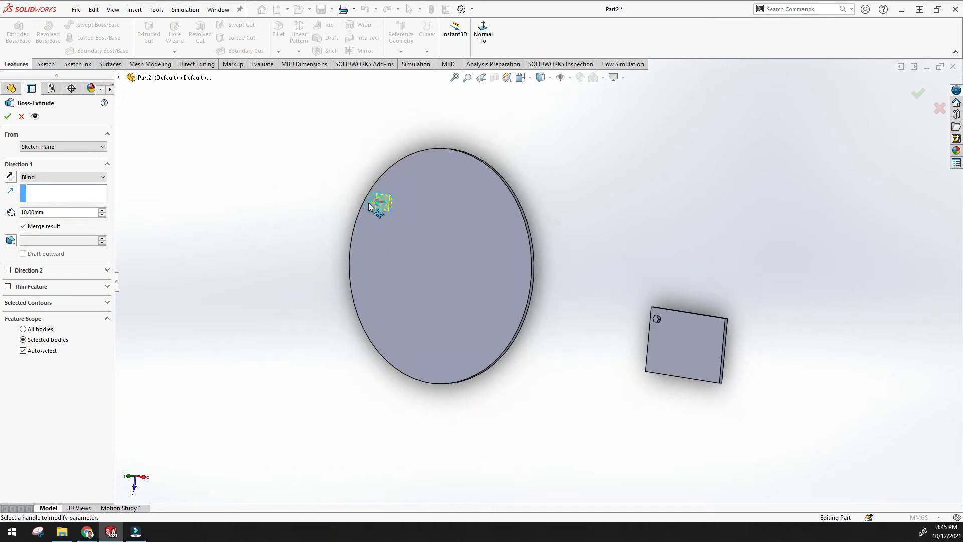
left_click(102, 210)
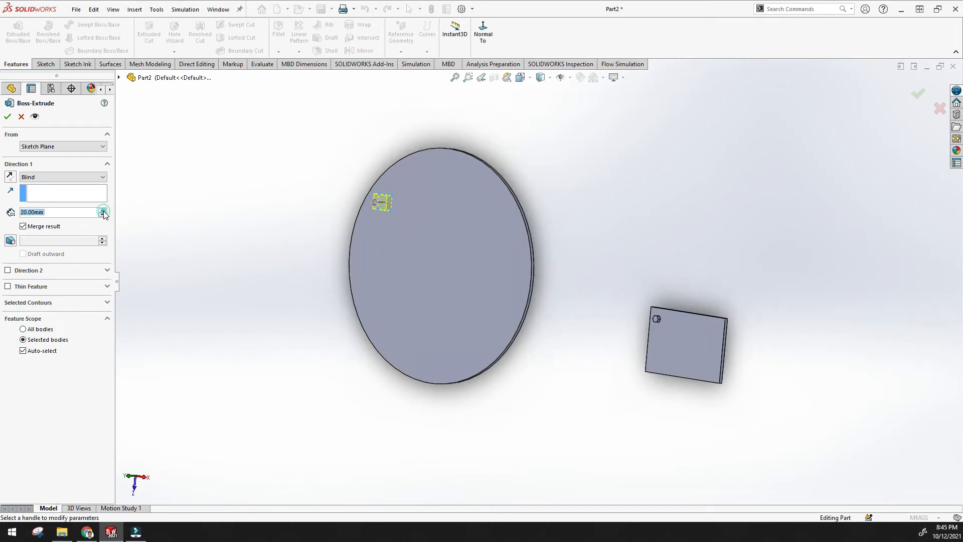
left_click(102, 211)
left_click(8, 117)
Start a Circular Pattern of the rectangular boss, using the disc's circular edge as the Direction 1 reference
scroll(279, 149, "up", 2)
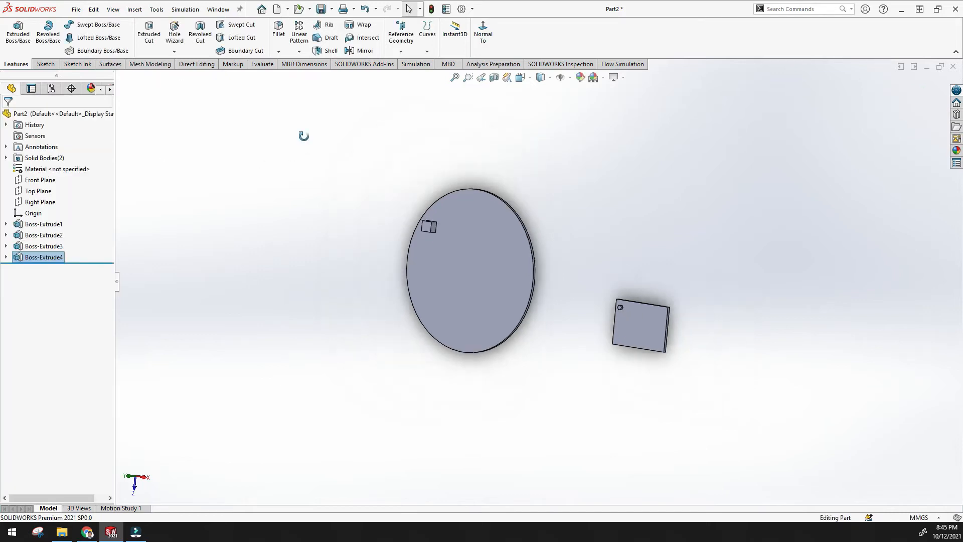
middle_click_drag(304, 136, 306, 133)
left_click(299, 51)
left_click(313, 80)
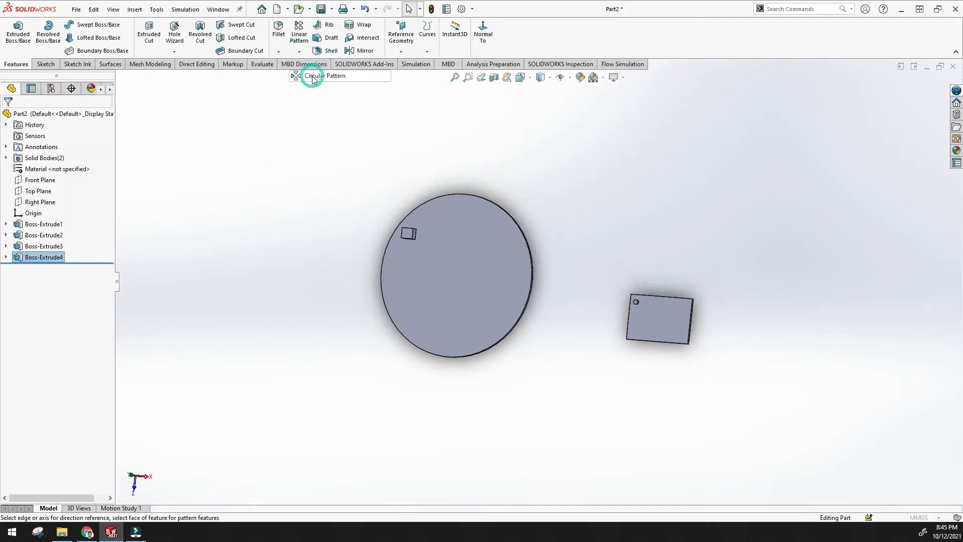
left_click(447, 194)
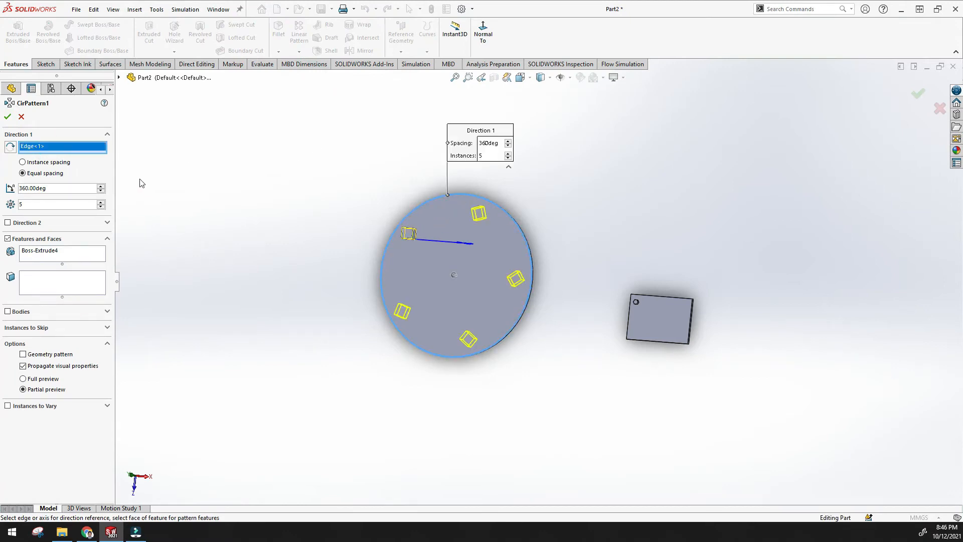
left_click(42, 261)
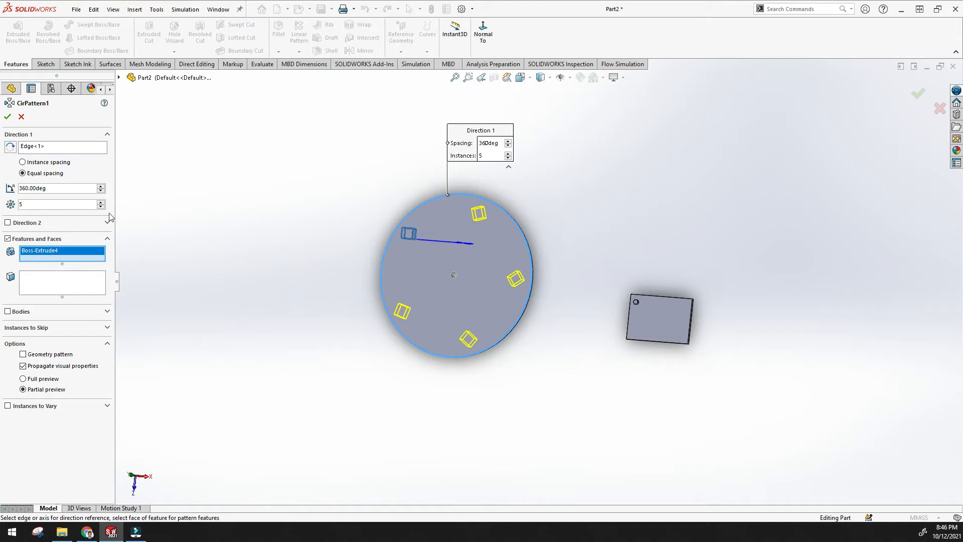
Try Instance spacing at 15 degrees for the circular pattern, and return to Equal spacing over 360 degrees
left_click(23, 162)
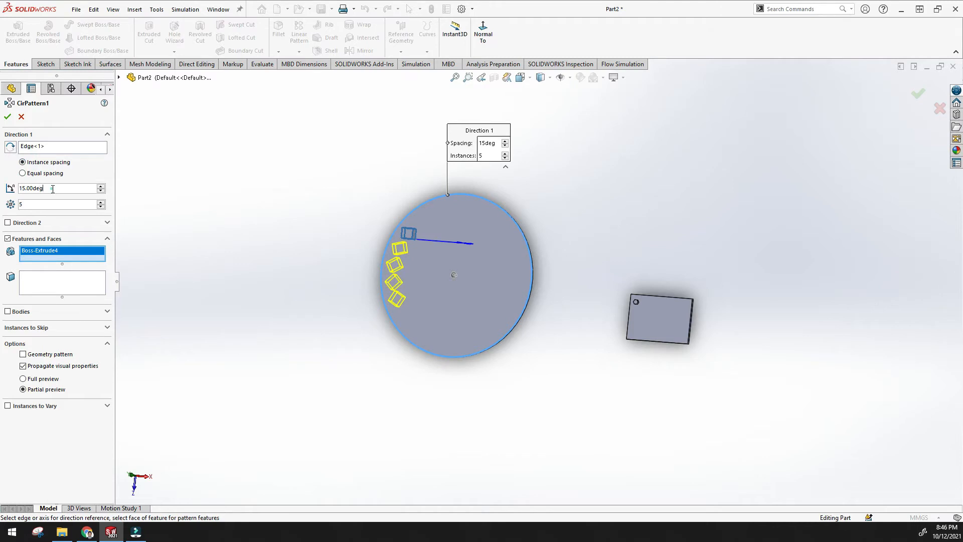
left_click(31, 204)
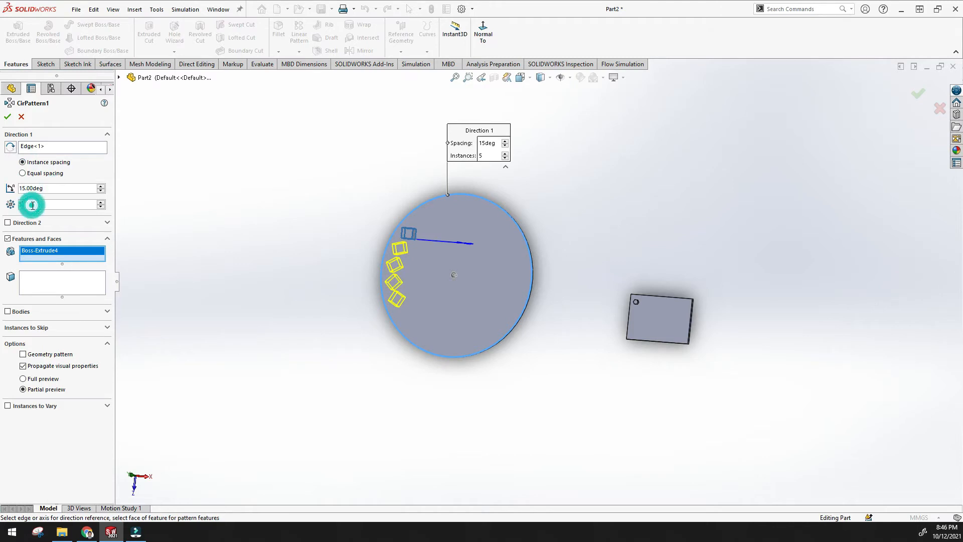
left_click(23, 174)
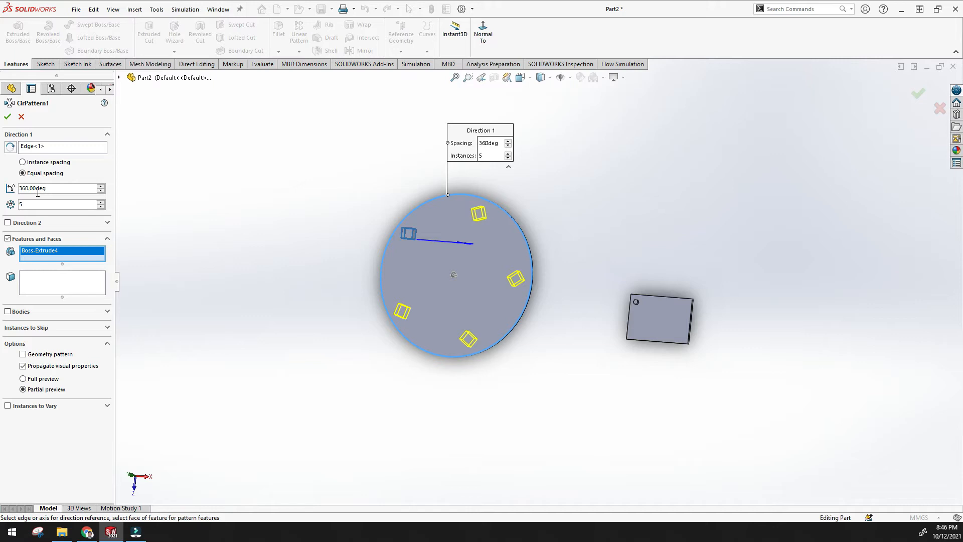
Increase the number of equally spaced instances in the circular pattern to 13
left_click(101, 201)
left_click(100, 202)
left_click(100, 202)
left_click(101, 202)
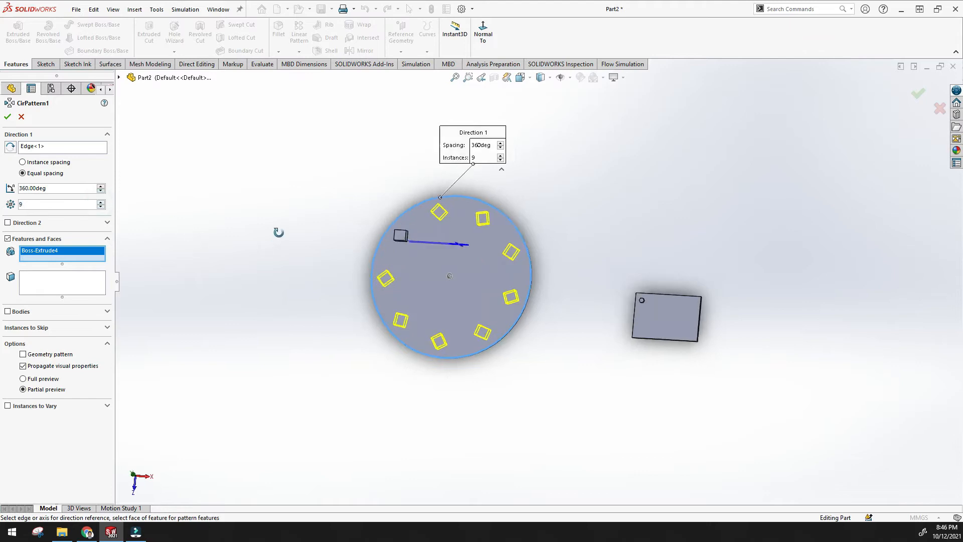
scroll(397, 246, "down", 5)
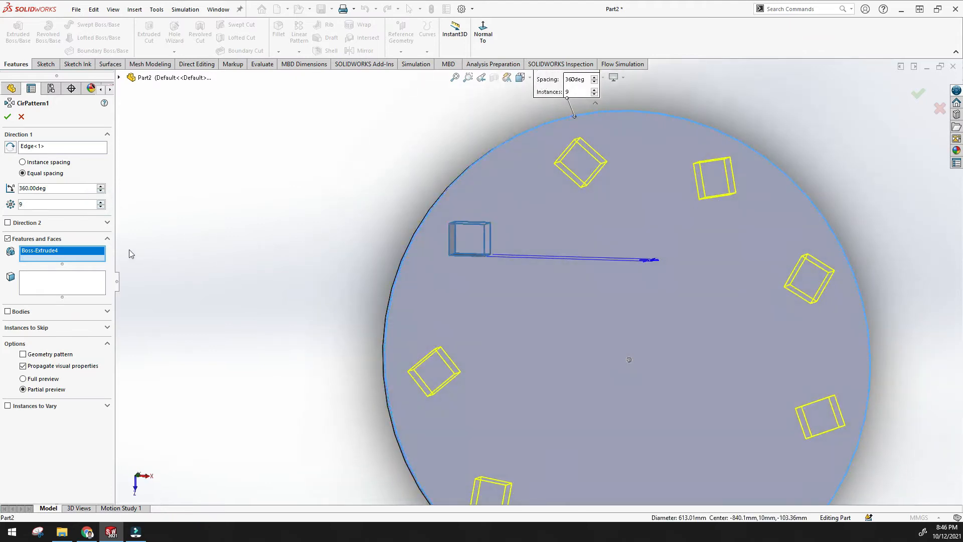
left_click(101, 202)
scroll(258, 241, "up", 5)
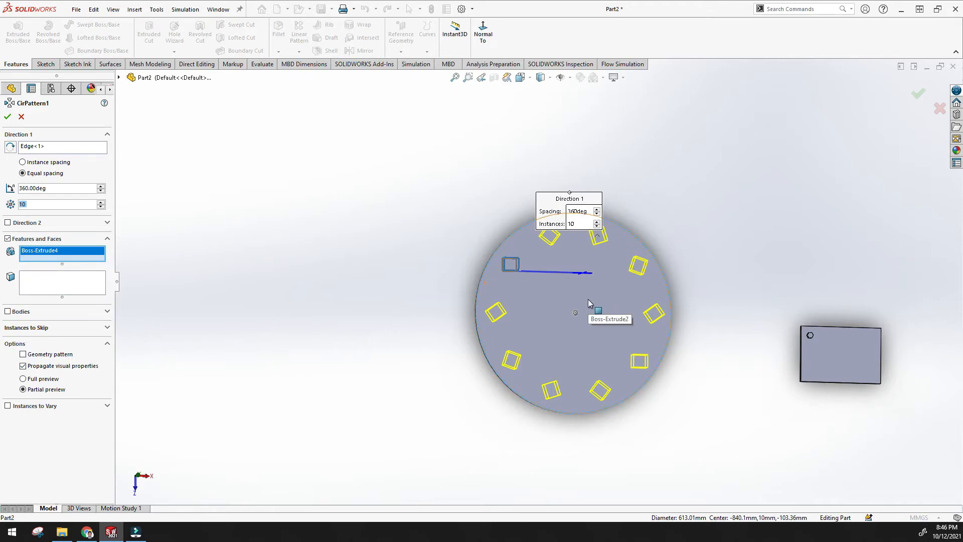
scroll(588, 299, "down", 2)
scroll(588, 299, "up", 5)
left_click(455, 77)
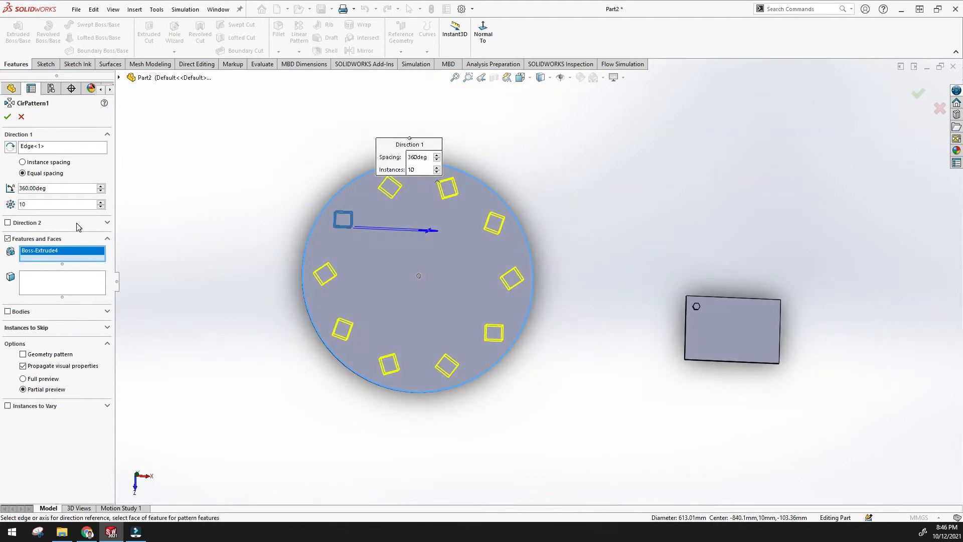
left_click(101, 202)
left_click(101, 202)
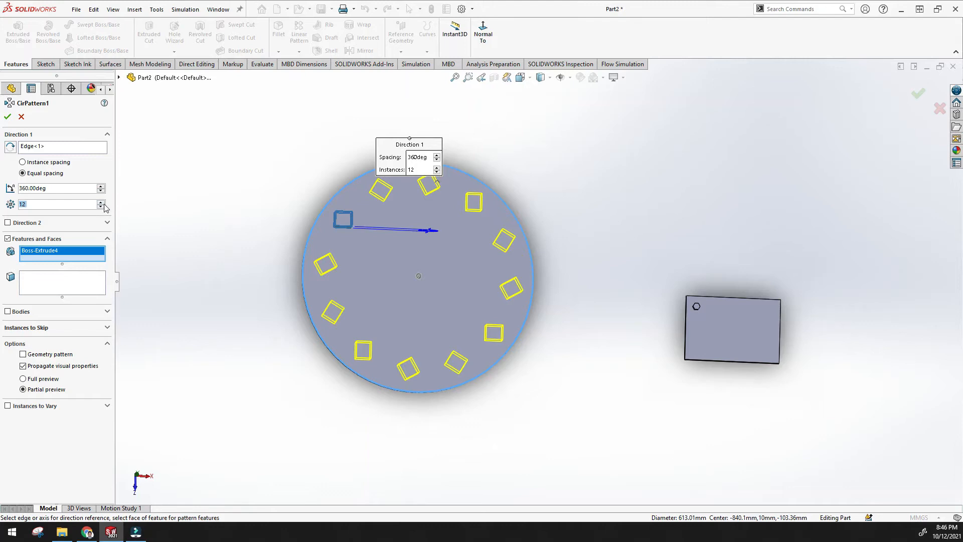
left_click(101, 202)
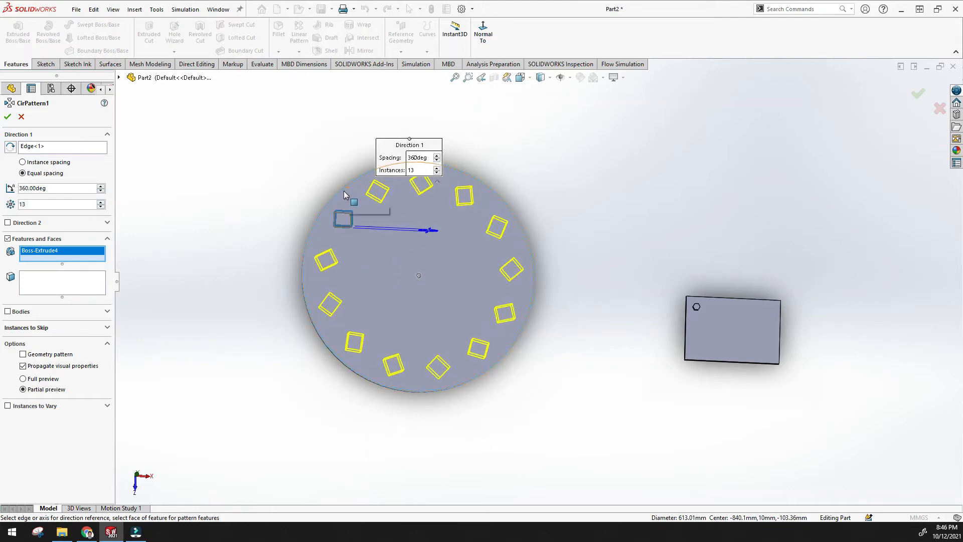
scroll(323, 225, "down", 3)
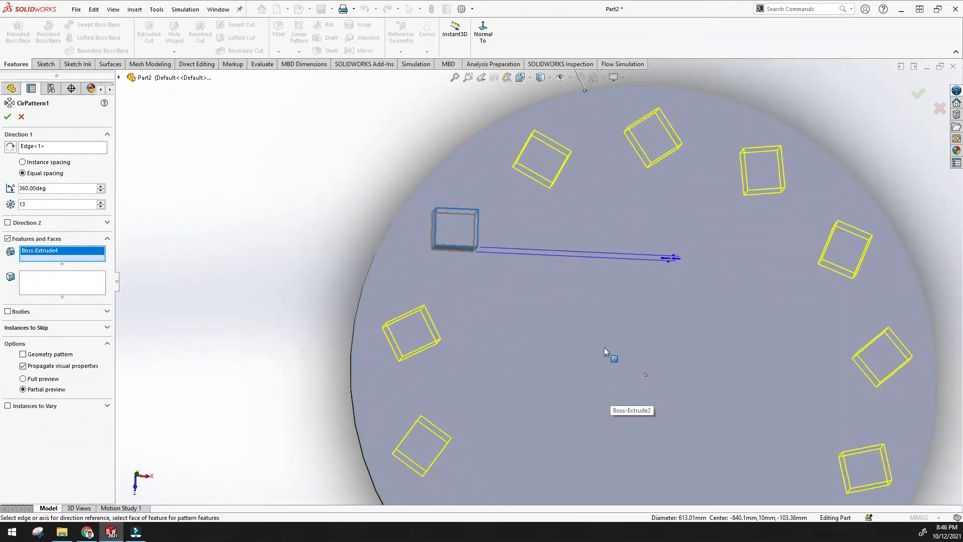
scroll(604, 347, "up", 3)
Reverse the rotation direction of the circular pattern's Direction 1
mouse_move(594, 349)
middle_mouse_down()
mouse_move(557, 350)
mouse_move(575, 352)
middle_mouse_up()
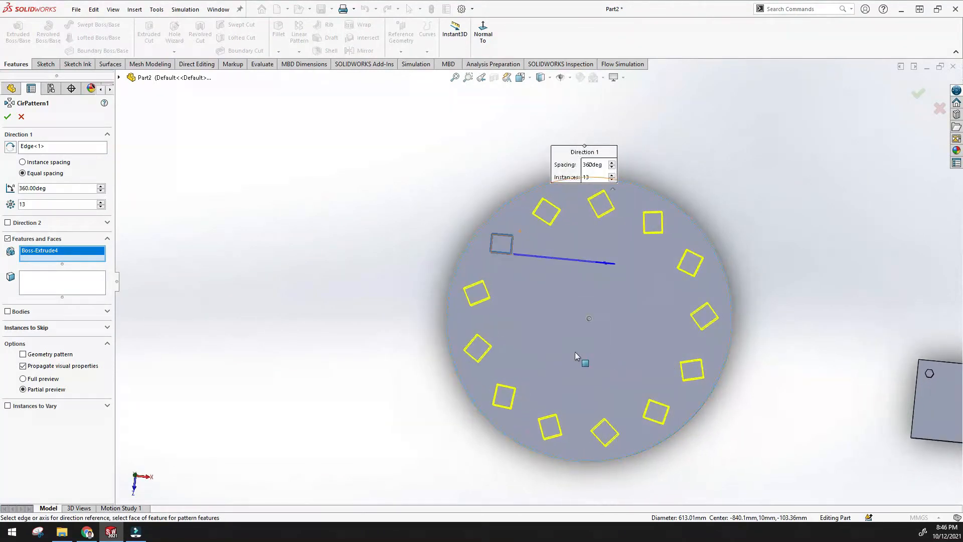
middle_click_drag(180, 210, 254, 199)
left_click(13, 149)
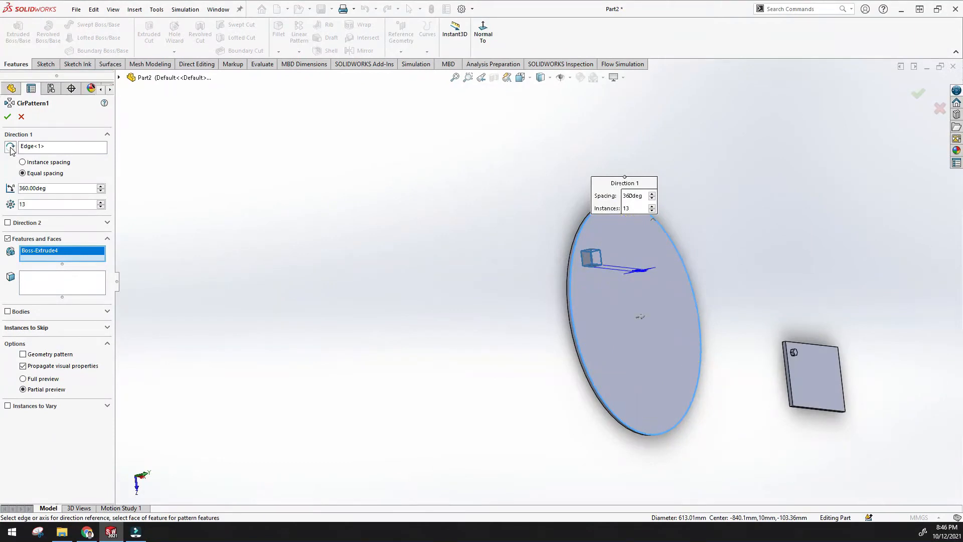
Accept the circular pattern of 13 equally spaced rectangular bosses around the disc
left_click(7, 117)
middle_click_drag(507, 291, 452, 316)
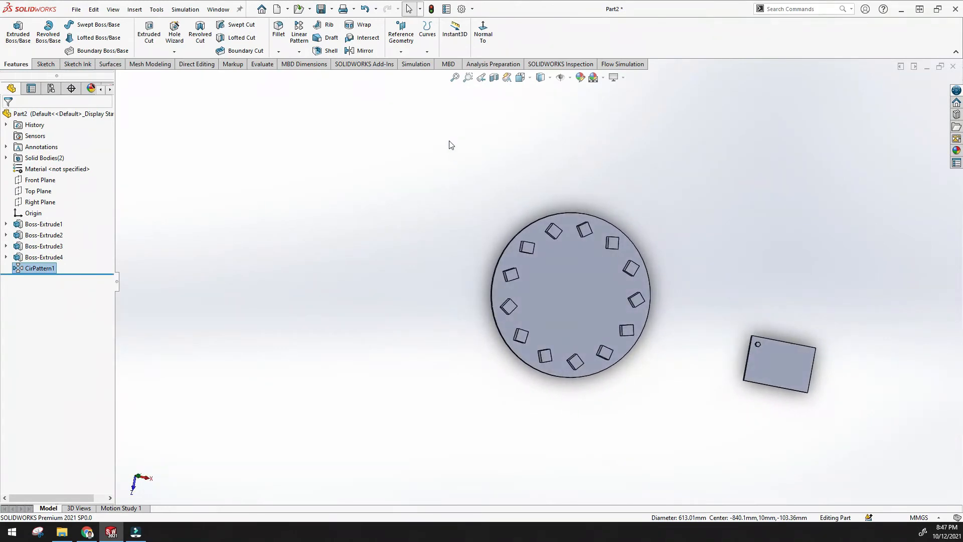
left_click(455, 78)
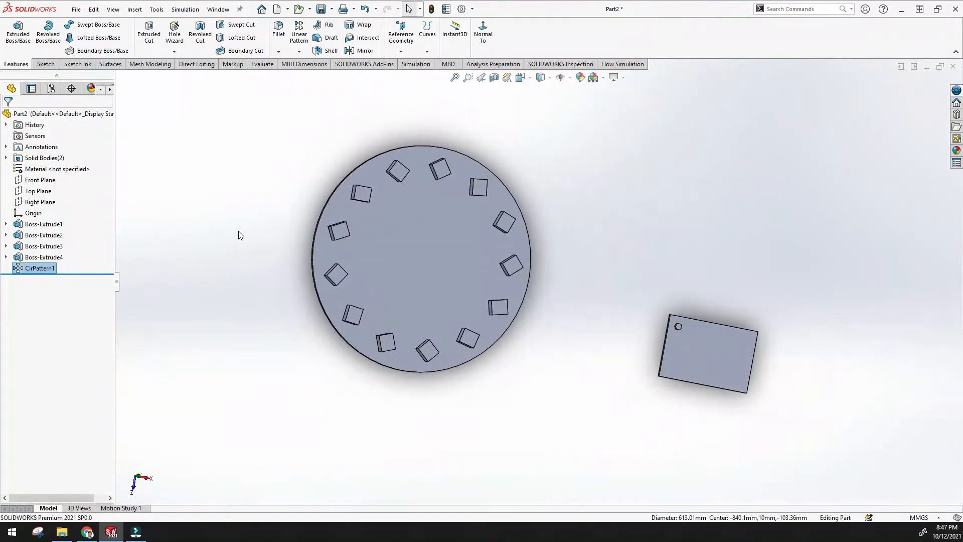
Edit the circular pattern and try a straight edge of the rectangular boss as the Direction 1 reference
right_click(46, 270)
left_click(66, 235)
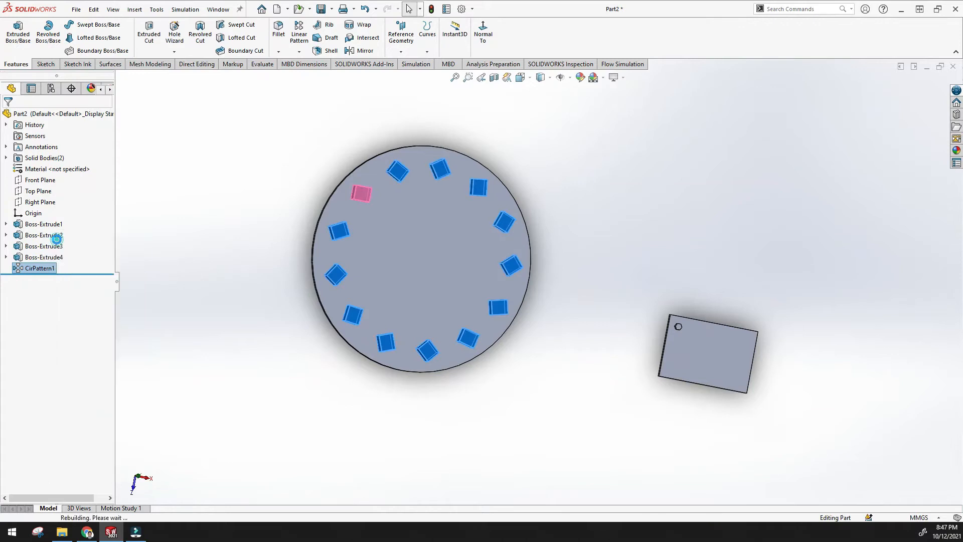
left_click(33, 146)
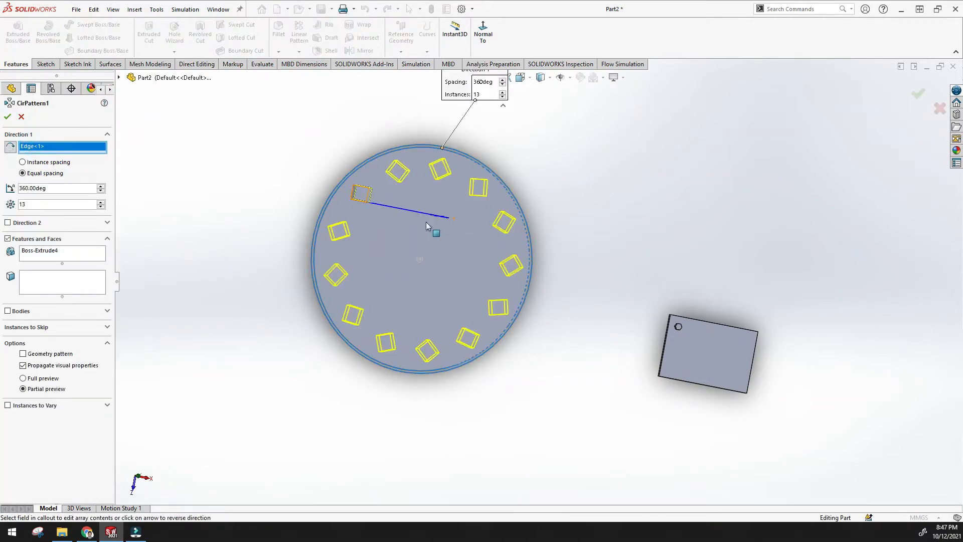
left_click(361, 203)
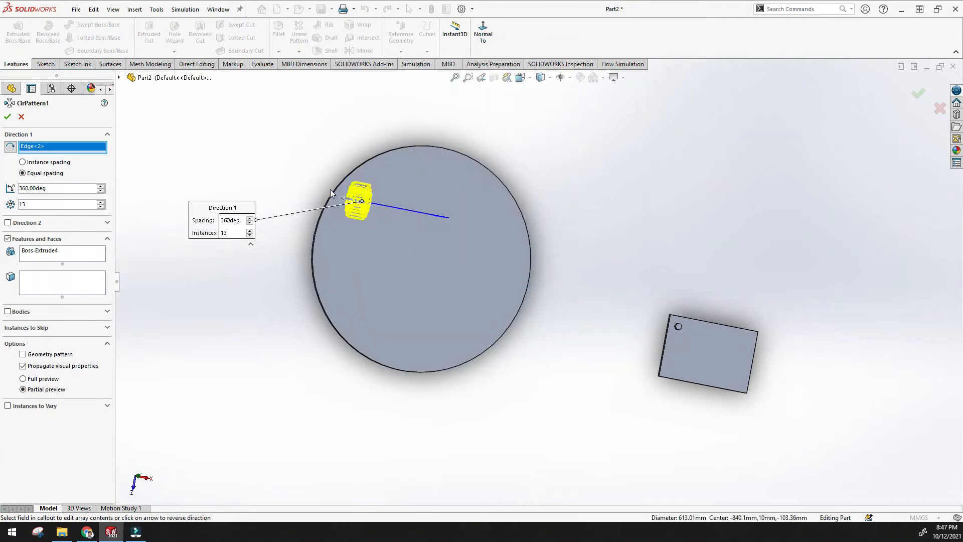
scroll(410, 215, "down", 10)
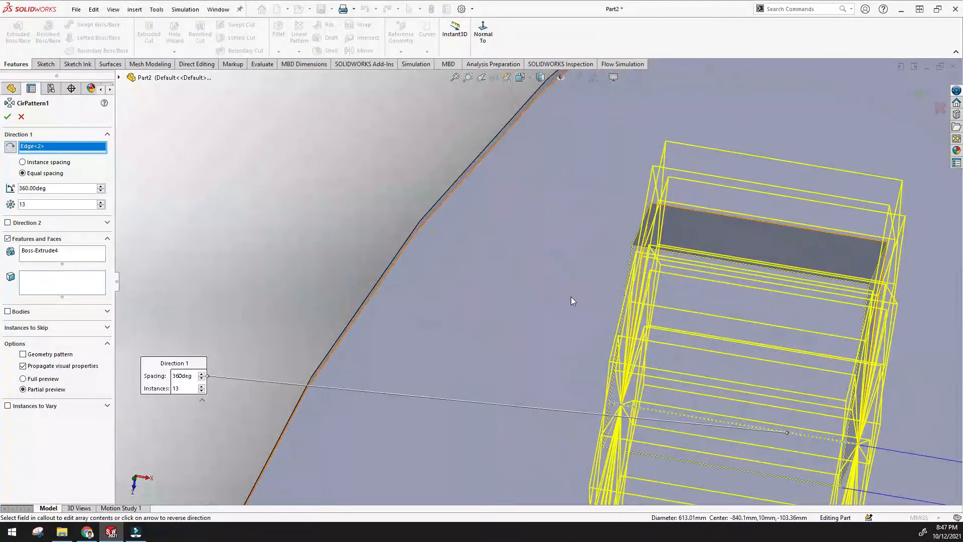
scroll(571, 297, "up", 5)
scroll(562, 306, "down", 6)
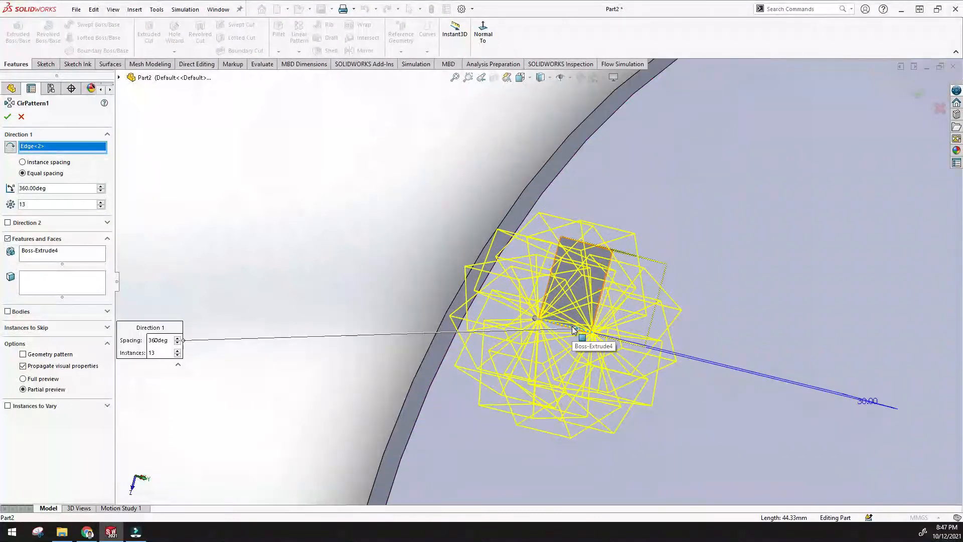
scroll(575, 329, "down", 2)
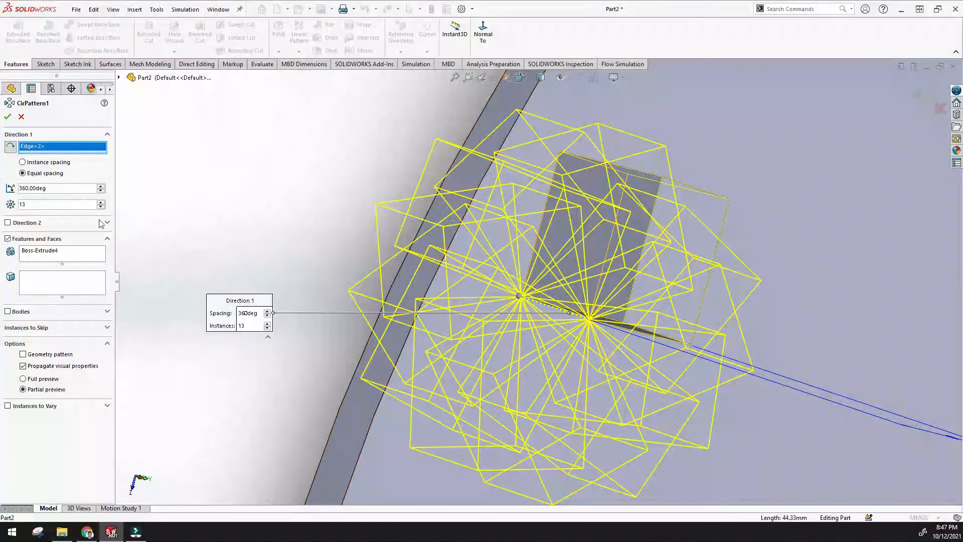
Reduce the circular pattern to 7 instances, accept it, and inspect the patterned bosses from both sides of the disc
left_click(101, 207)
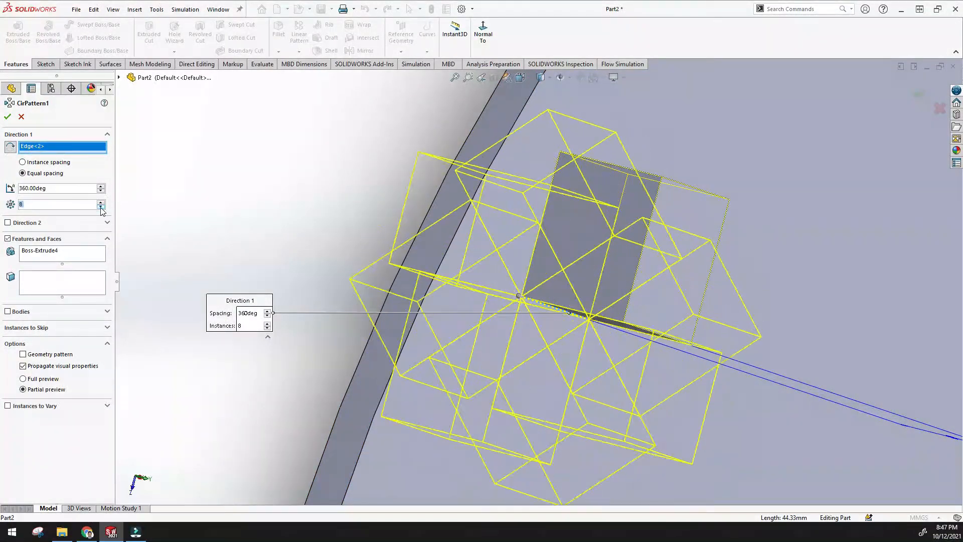
middle_click_drag(482, 335, 517, 330)
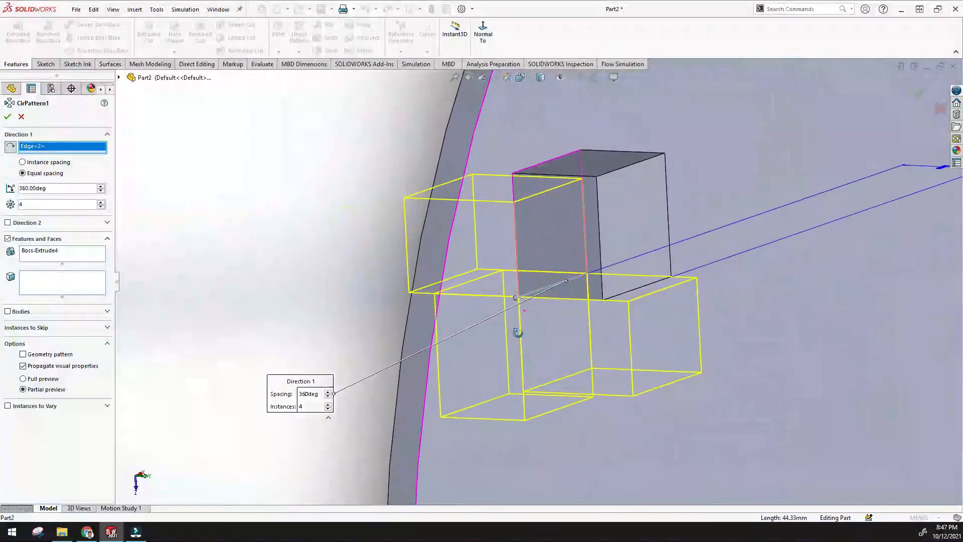
left_click(100, 202)
left_click(8, 116)
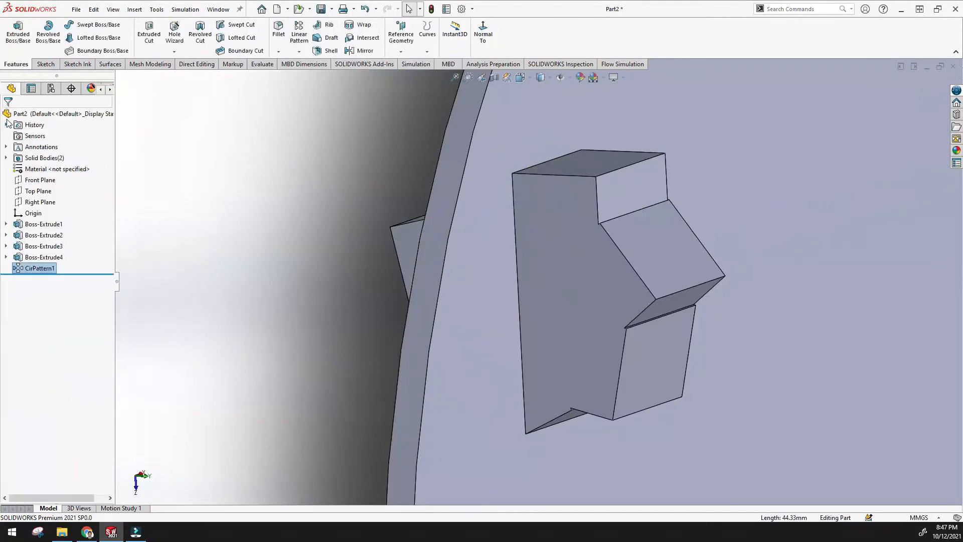
middle_click_drag(567, 316, 583, 301)
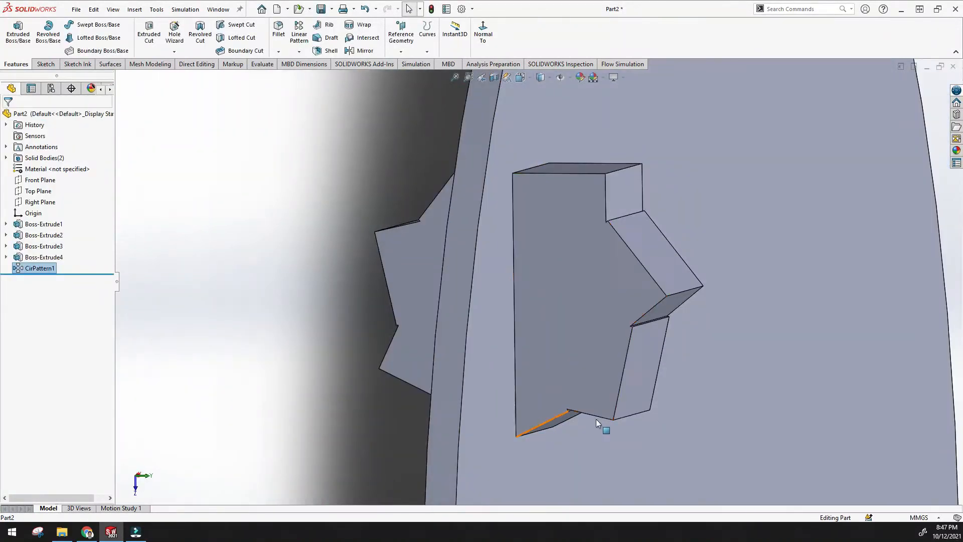
middle_click_drag(504, 346, 504, 191)
scroll(545, 321, "up", 5)
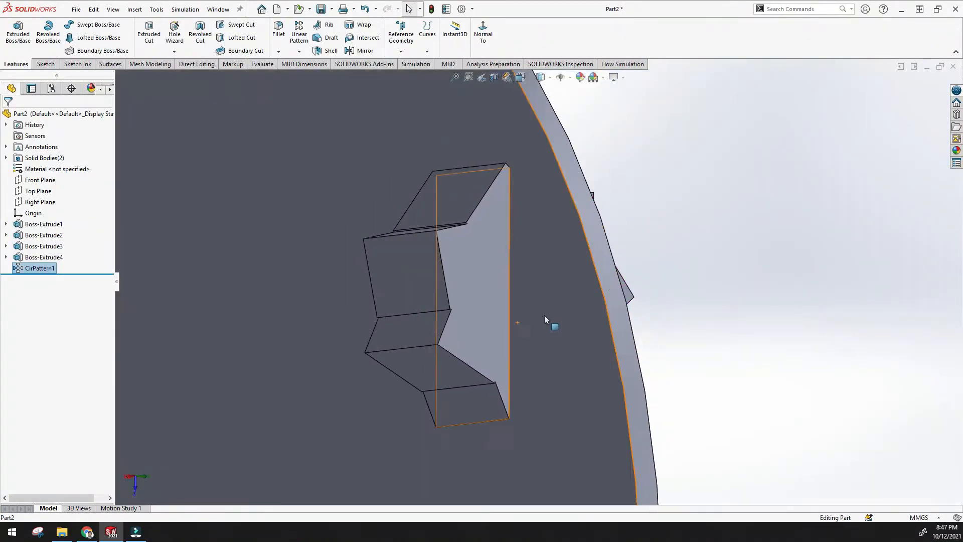
middle_click_drag(545, 323, 261, 274)
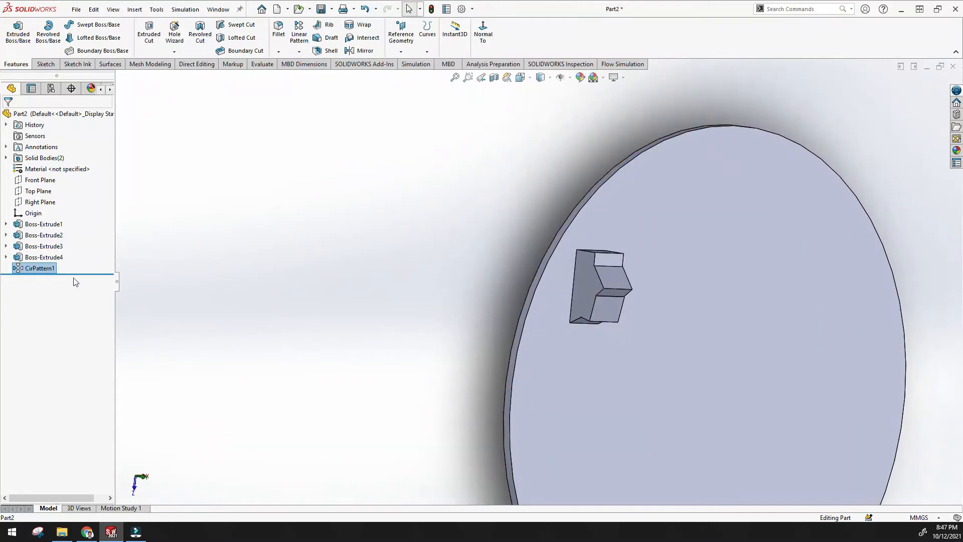
left_click(454, 78)
middle_click_drag(396, 138, 294, 153)
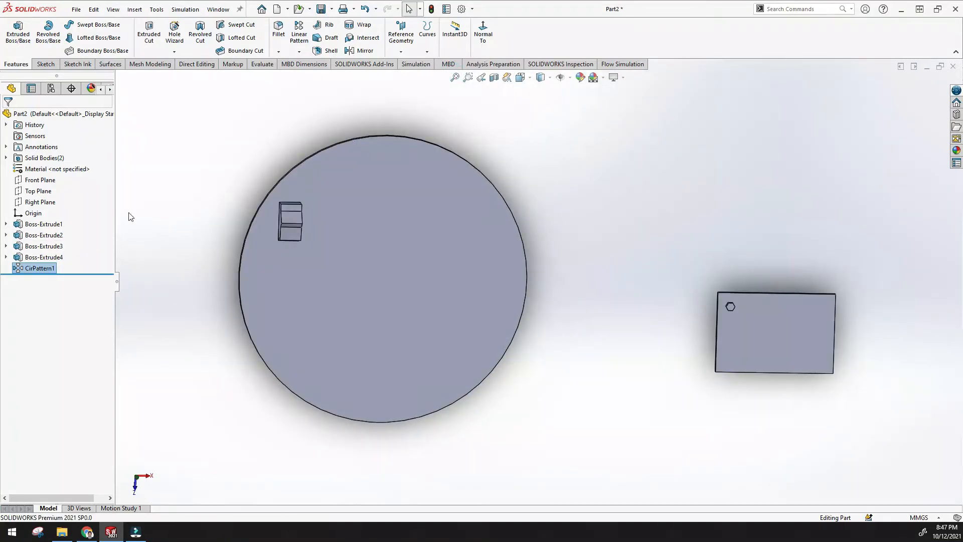
Edit the circular pattern again, replace the Direction 1 reference with the disc's circular edge, and accept it
right_click(44, 265)
left_click(54, 236)
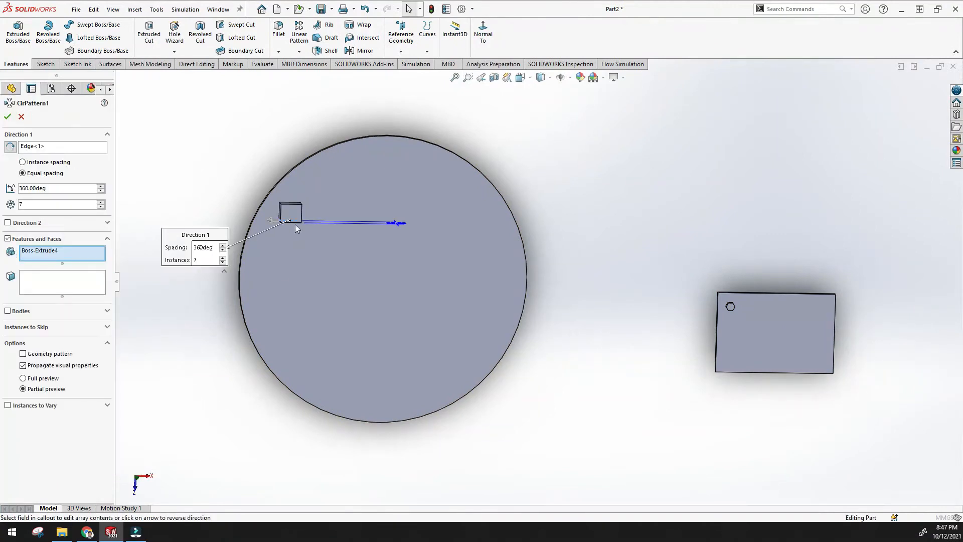
left_click(46, 148)
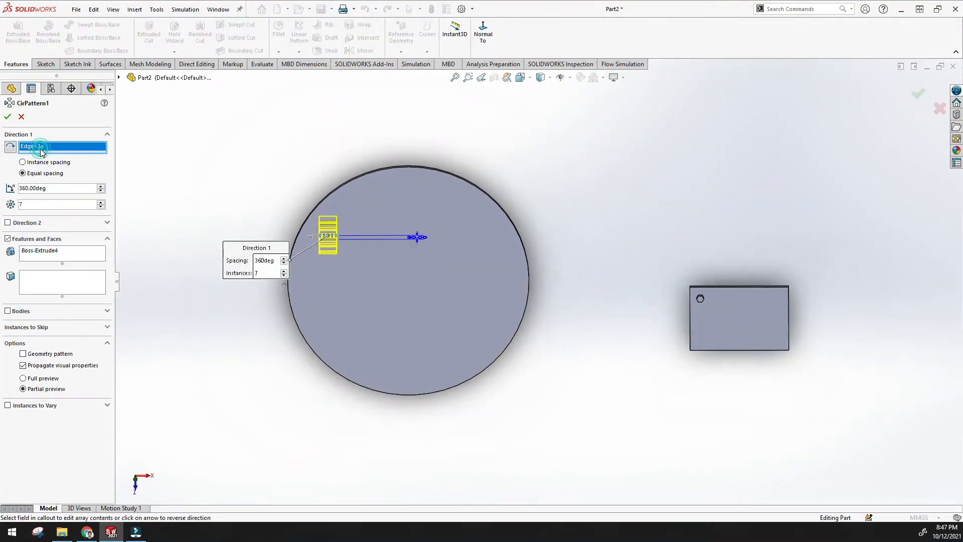
left_click(120, 79)
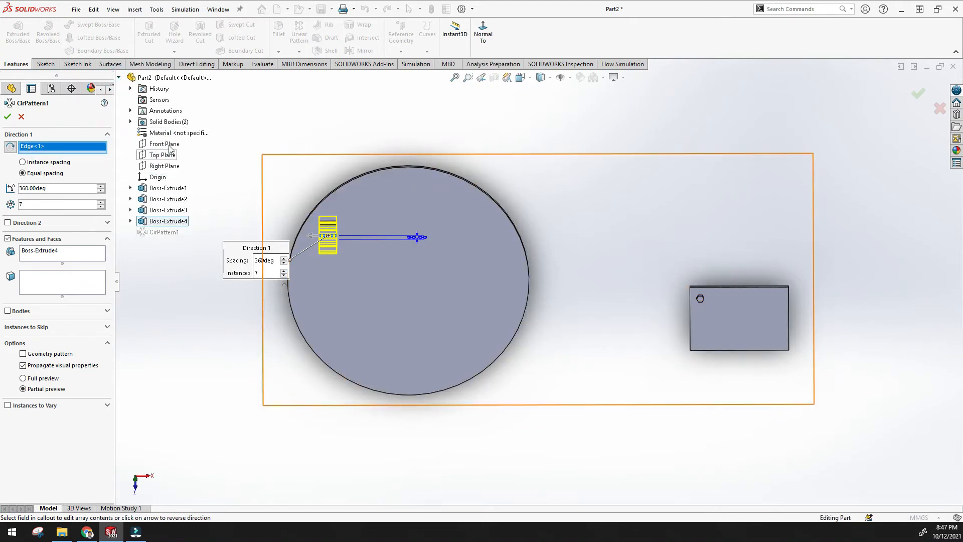
scroll(301, 221, "down", 4)
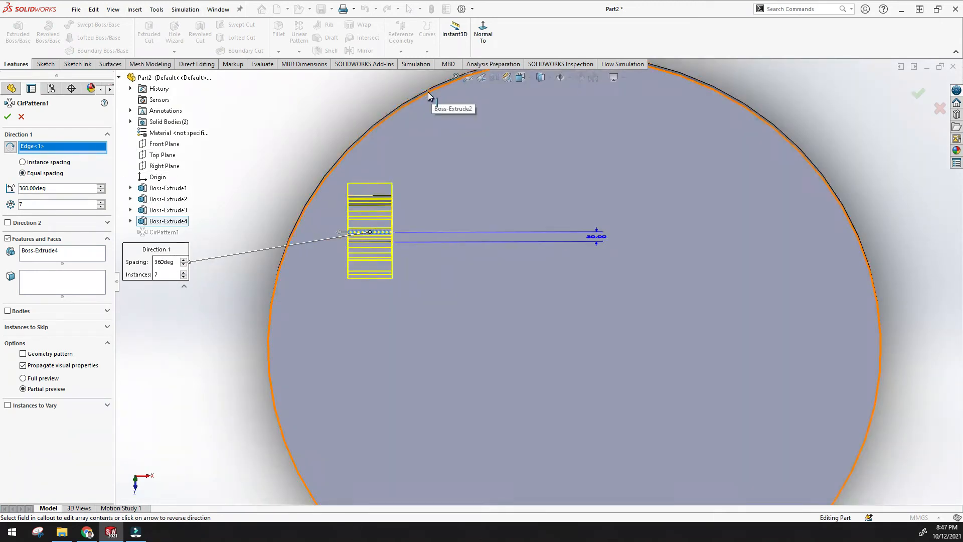
left_click(431, 92)
scroll(519, 188, "up", 4)
middle_click_drag(518, 189, 576, 167)
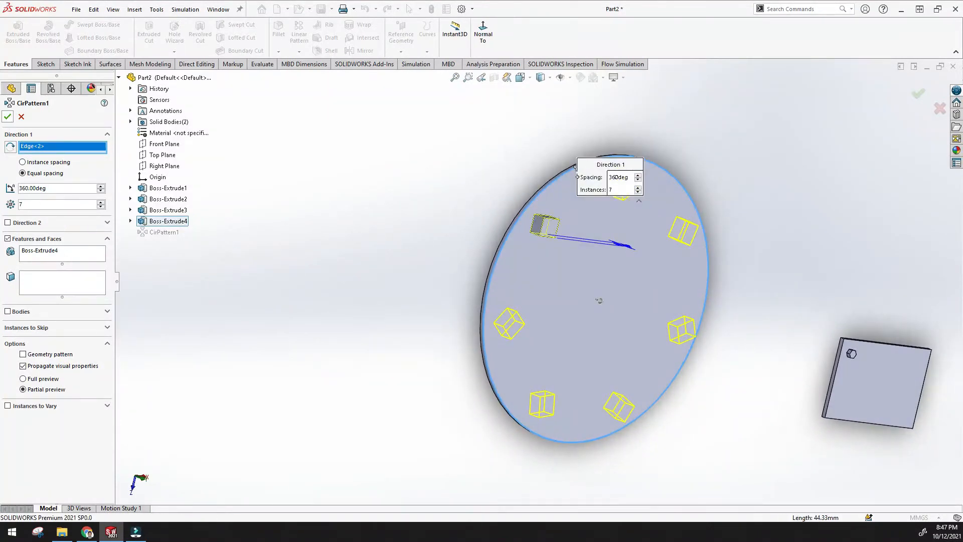
left_click(7, 117)
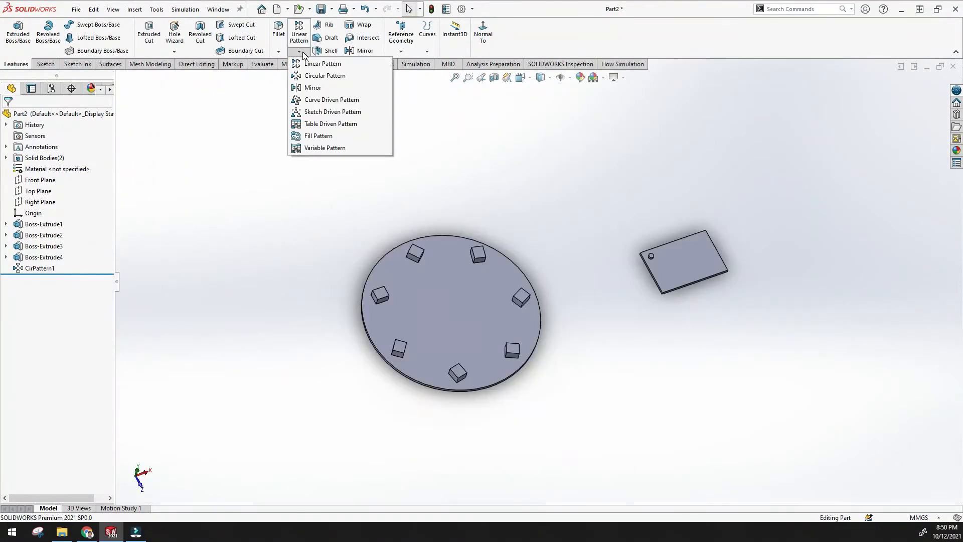
left_click(272, 145)
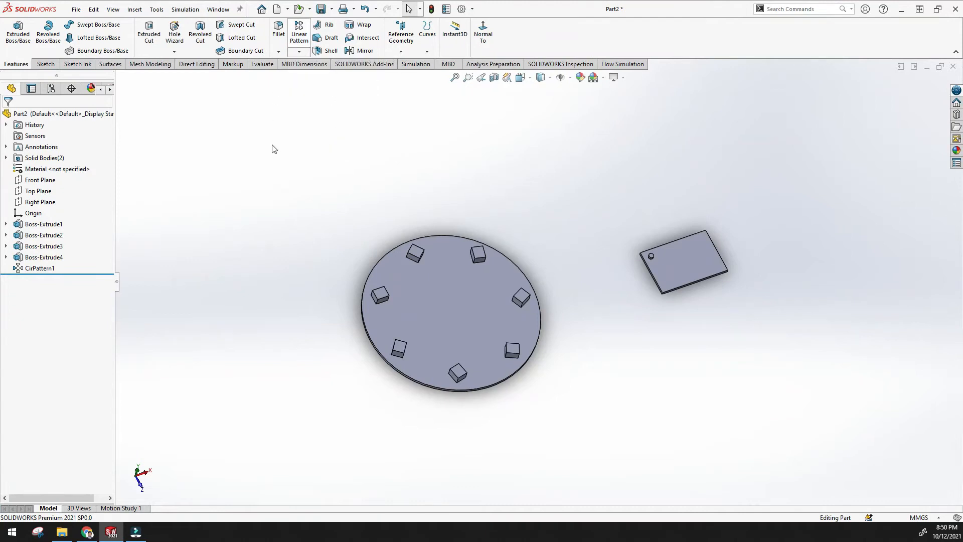
left_click(301, 53)
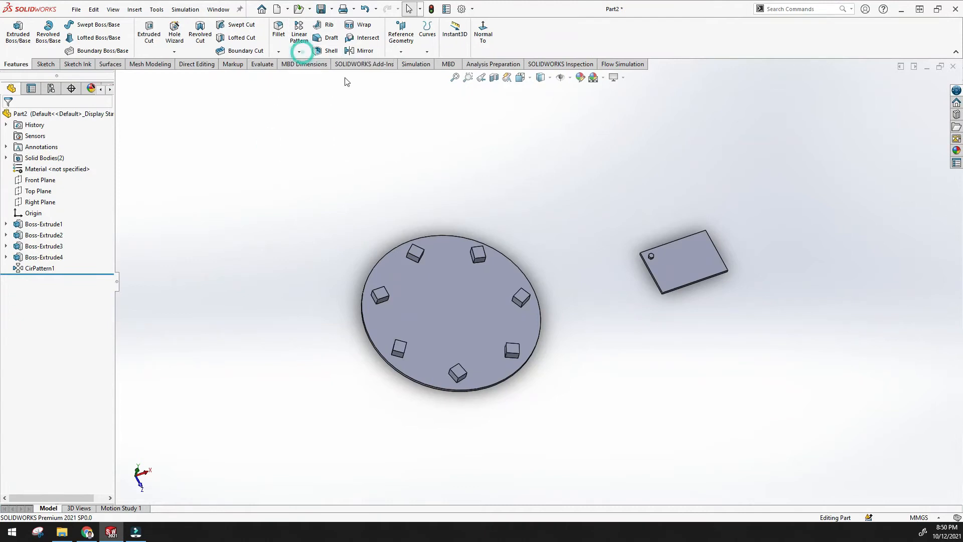
left_click(299, 51)
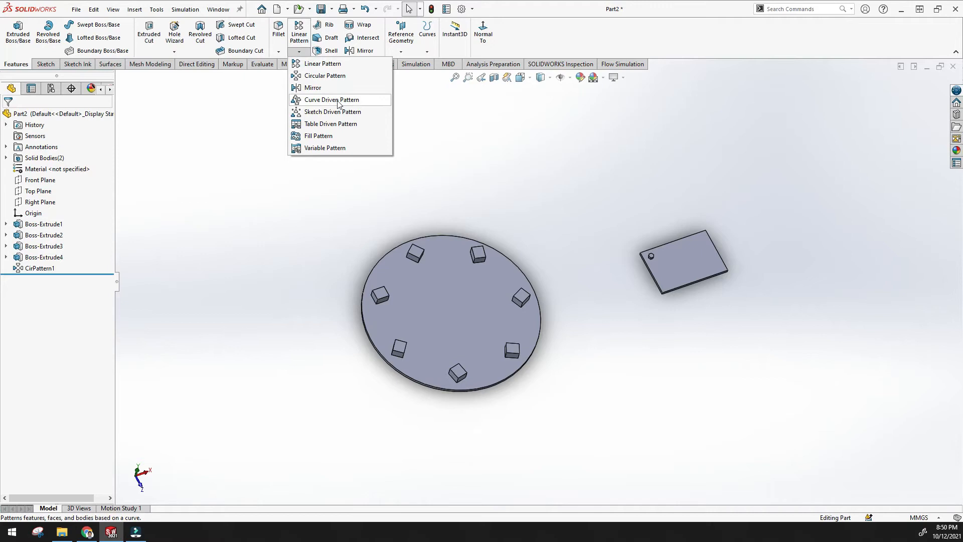
left_click(486, 166)
Sketch a wavy six-point spline across the rectangular plate's top face, below the hexagonal boss, and exit the sketch
left_click(679, 261)
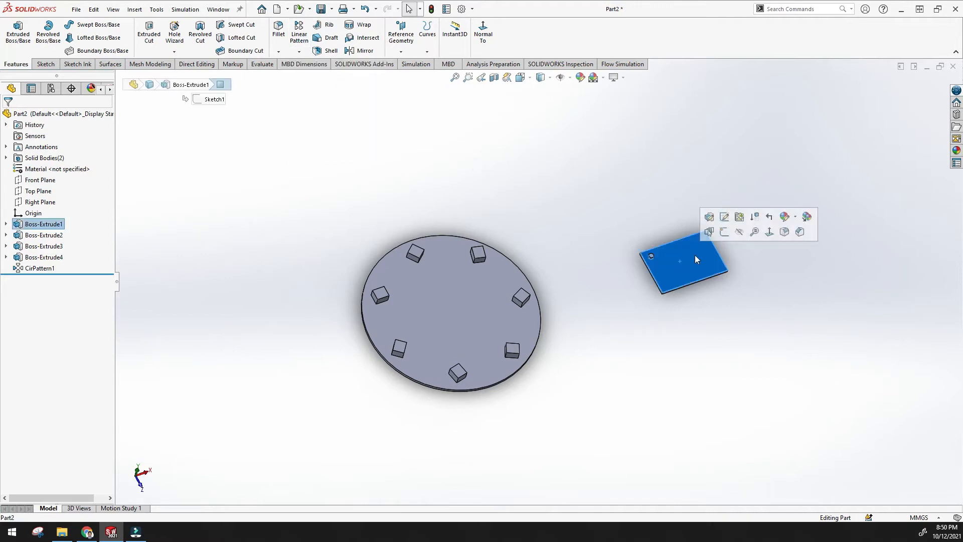
left_click(724, 231)
left_click(106, 27)
left_click(699, 321)
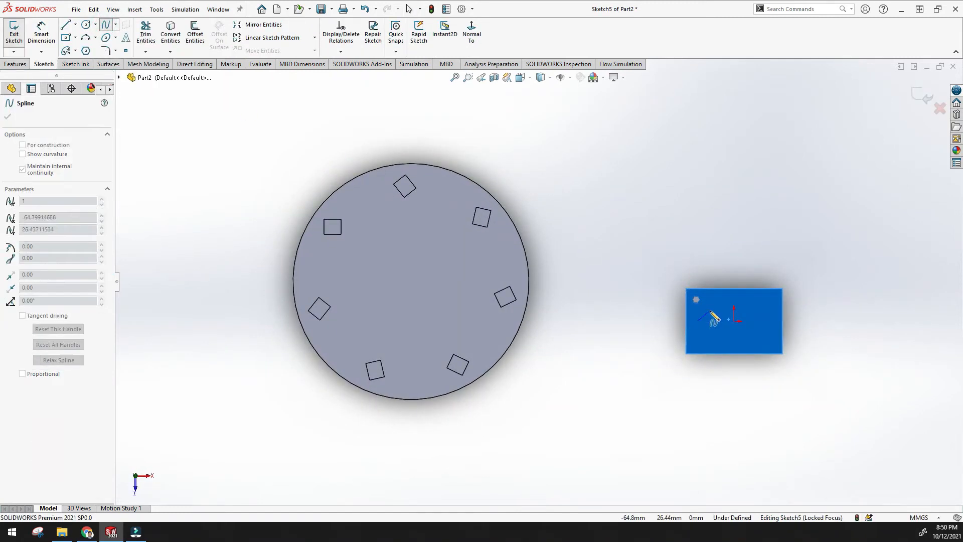
left_click(712, 311)
left_click(724, 328)
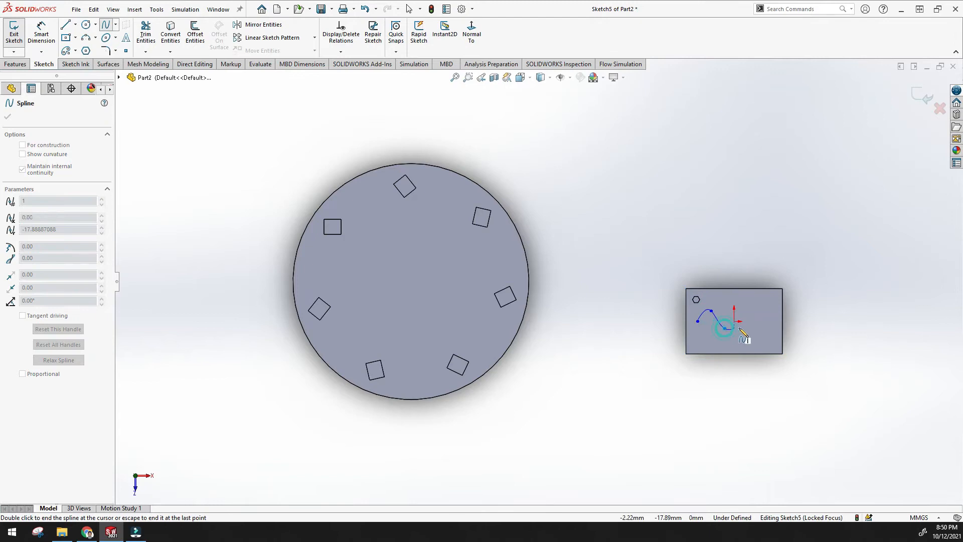
left_click(754, 317)
left_click(773, 321)
double_click(780, 312)
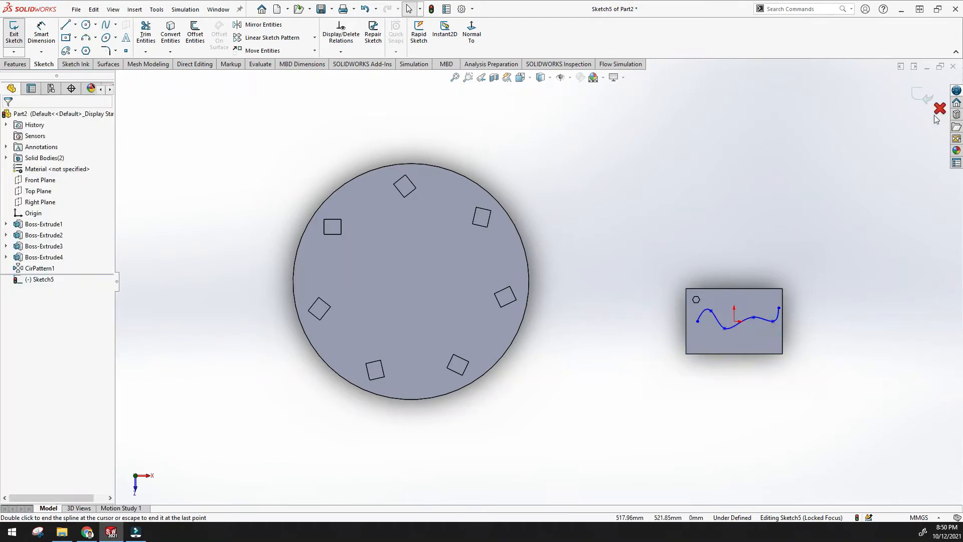
left_click(926, 98)
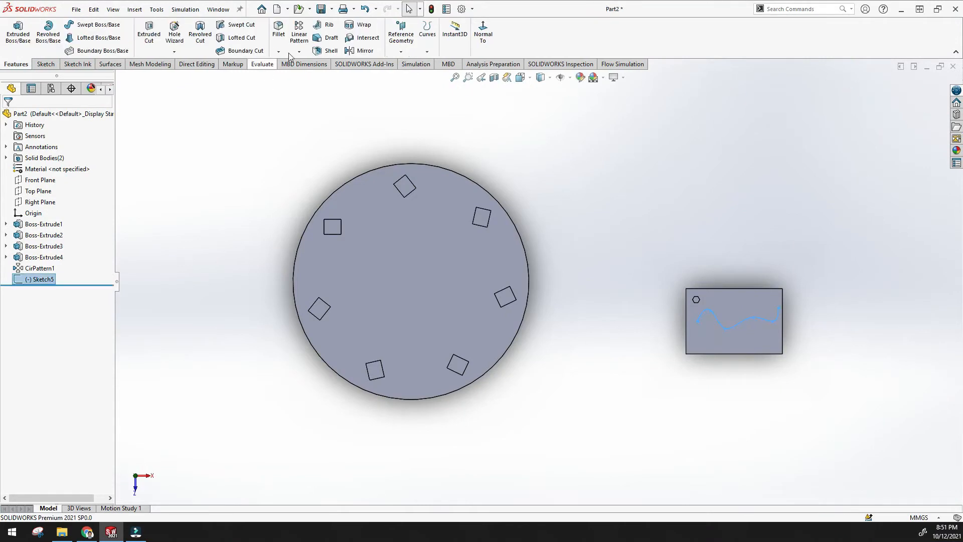
Start a Curve Driven Pattern along the spline sketch with the hexagonal boss as the feature to pattern
left_click(299, 51)
left_click(324, 99)
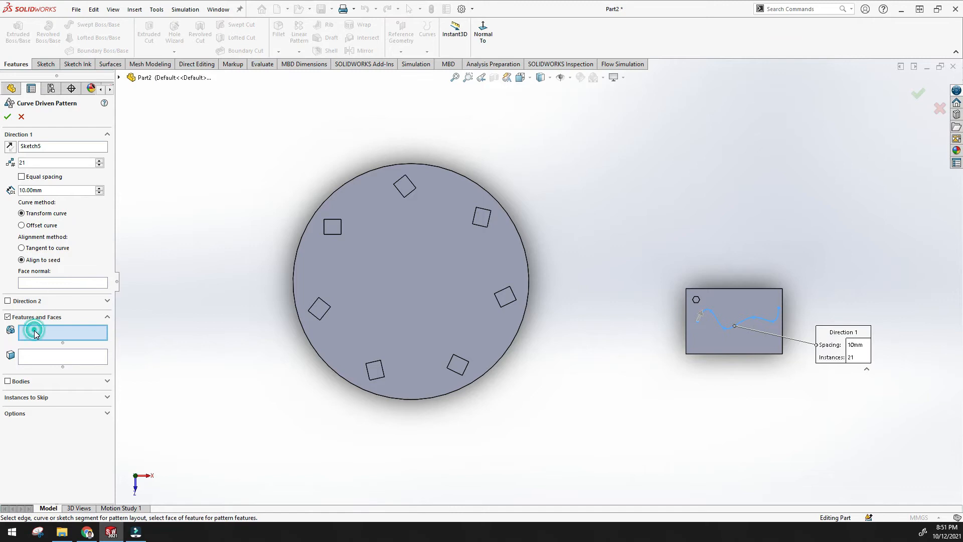
left_click(119, 78)
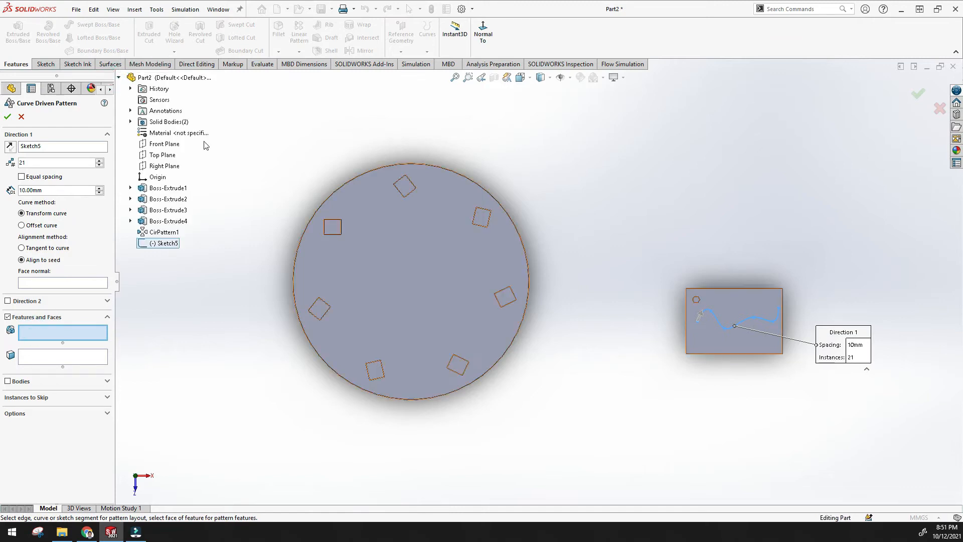
middle_click_drag(679, 282, 675, 269)
scroll(670, 290, "down", 5)
left_click(563, 302)
scroll(566, 323, "down", 3)
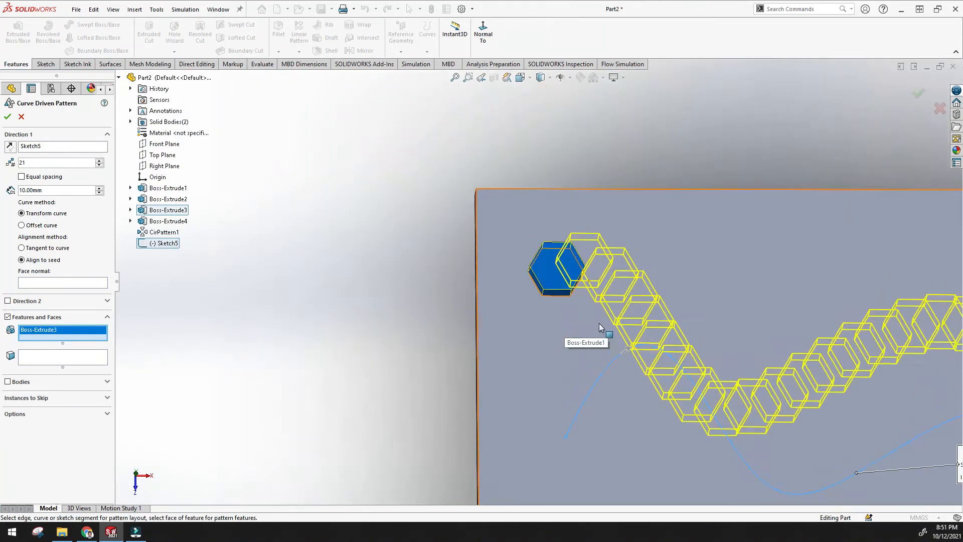
scroll(599, 324, "up", 5)
middle_click_drag(629, 312, 636, 331)
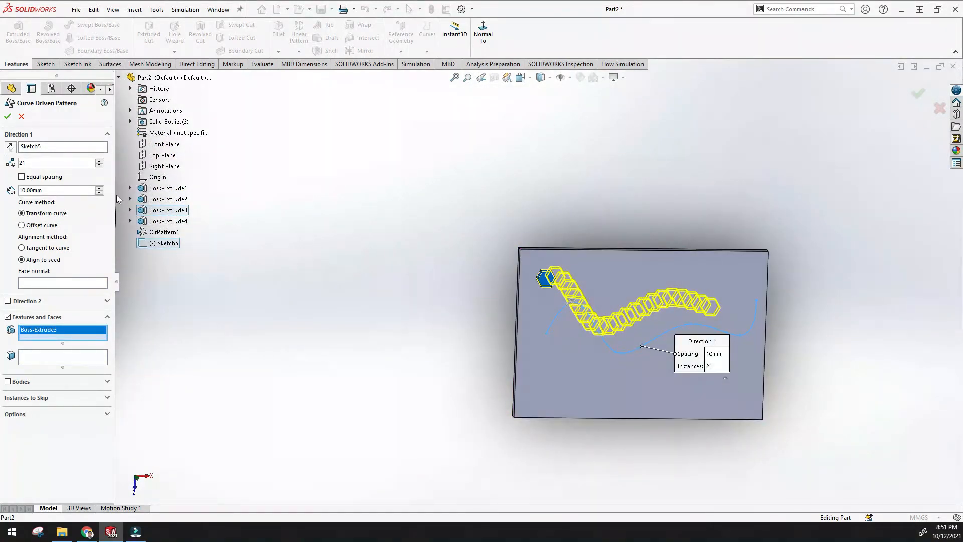
Set the curve driven pattern's Direction 1 to 12 instances with 30 mm spacing
left_click(98, 167)
left_click(98, 167)
left_click(98, 167)
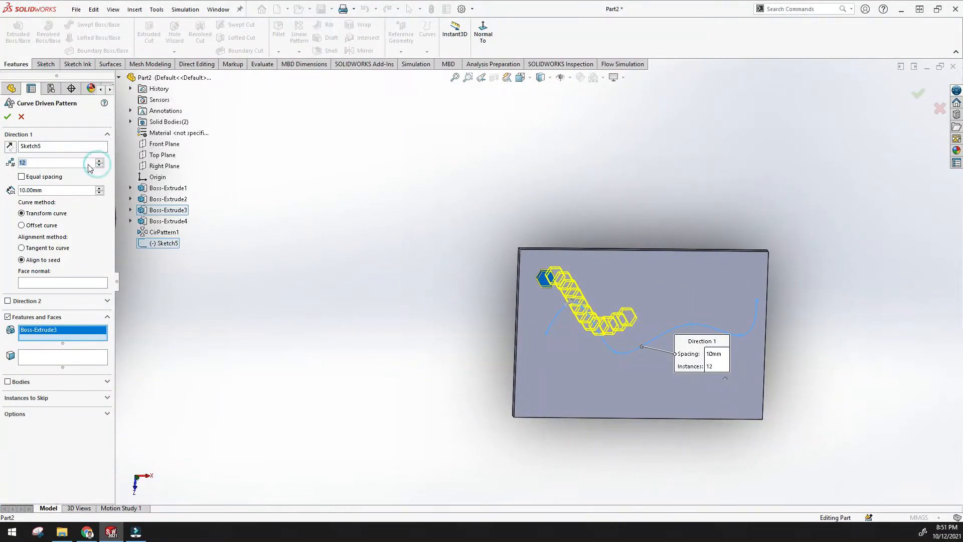
left_click(98, 189)
left_click(98, 188)
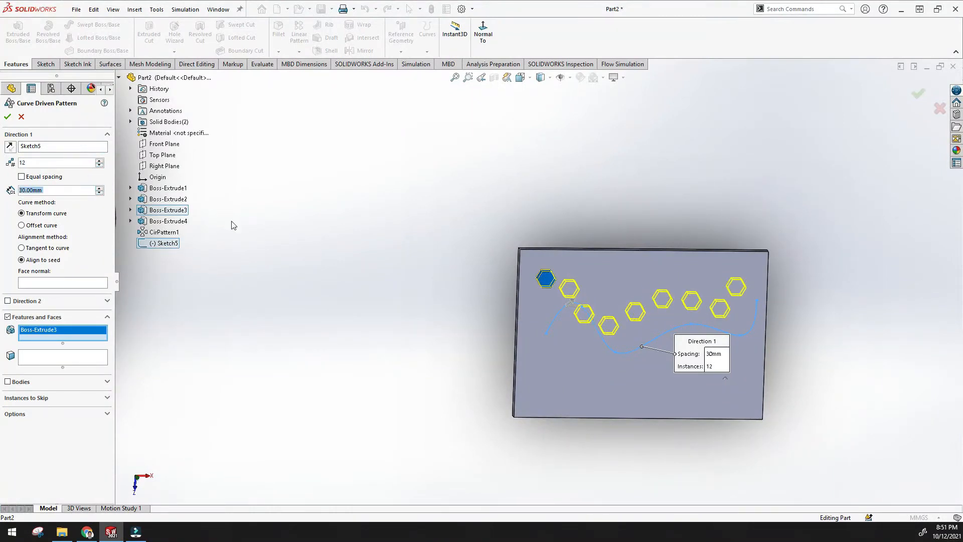
Accept the curve driven pattern of the hexagonal boss and check its instances on the rectangular plate
middle_click_drag(357, 225, 341, 209)
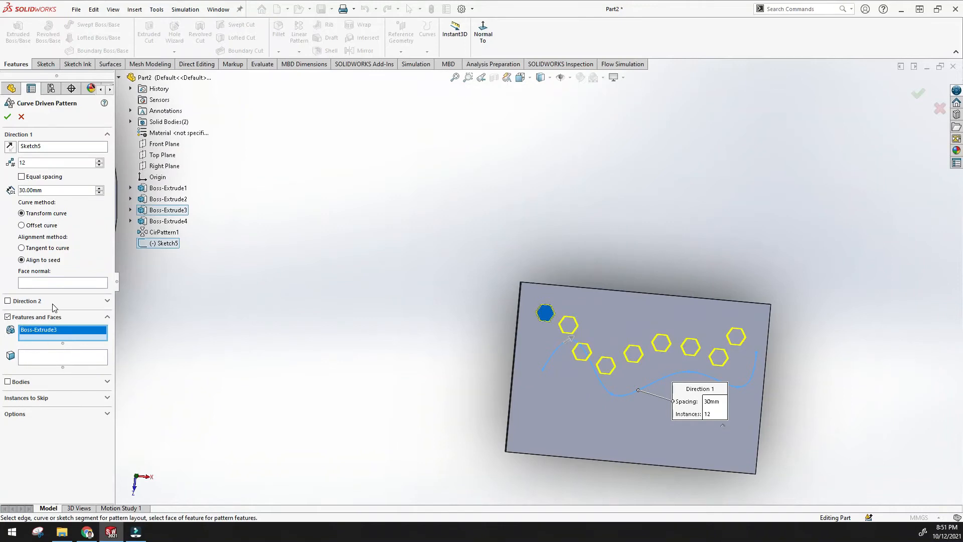
left_click(7, 116)
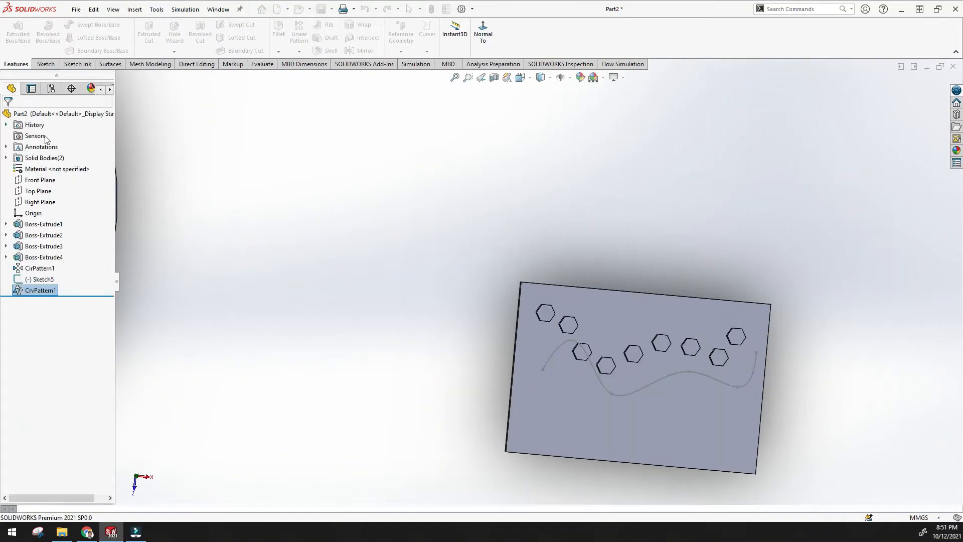
scroll(430, 326, "up", 3)
middle_click_drag(441, 316, 467, 282)
scroll(565, 338, "down", 5)
scroll(467, 282, "up", 5)
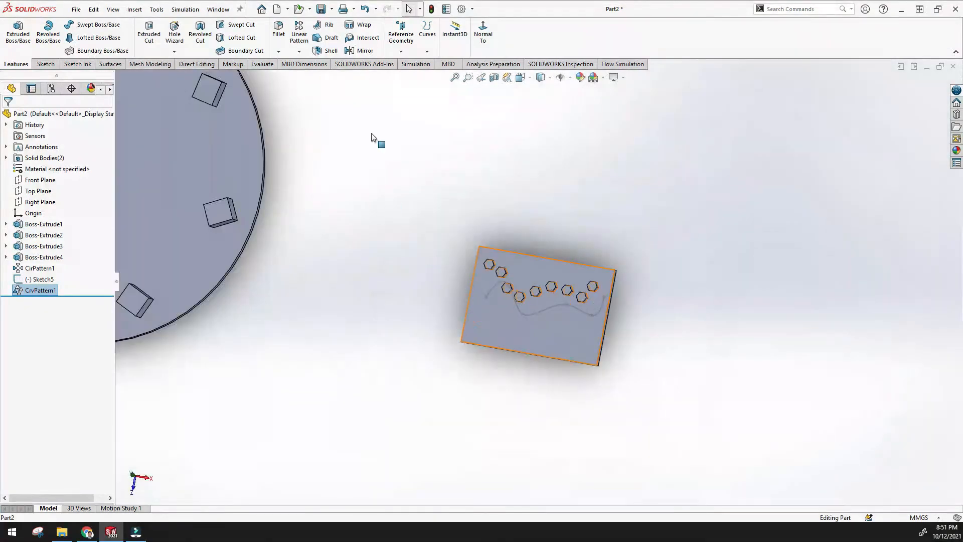
Delete the curve driven pattern and its spline sketch from the part
left_click(299, 51)
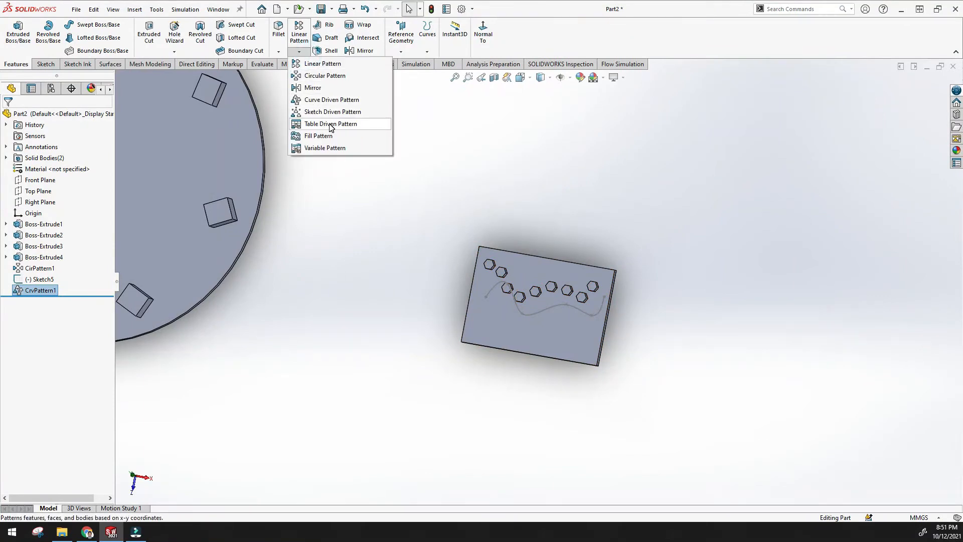
left_click(370, 192)
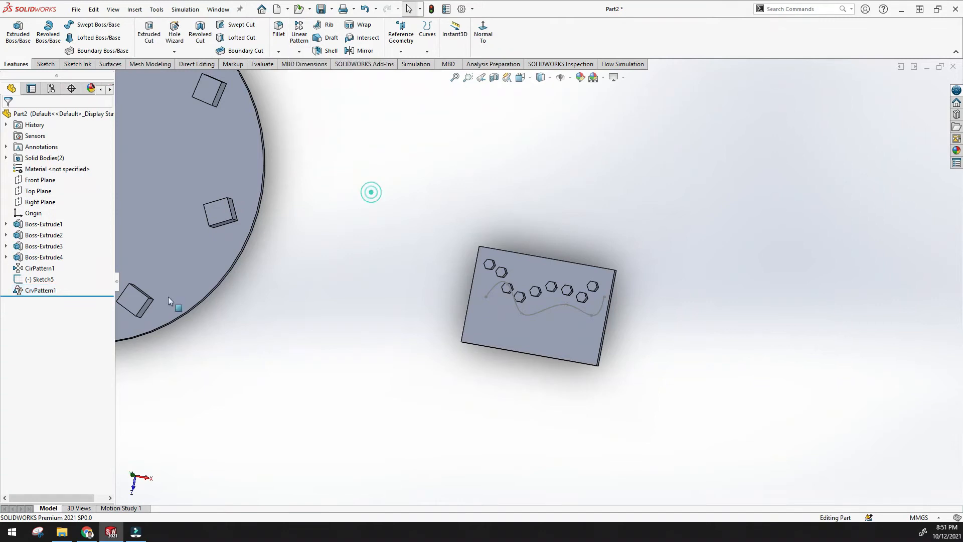
right_click(41, 294)
left_click(65, 346)
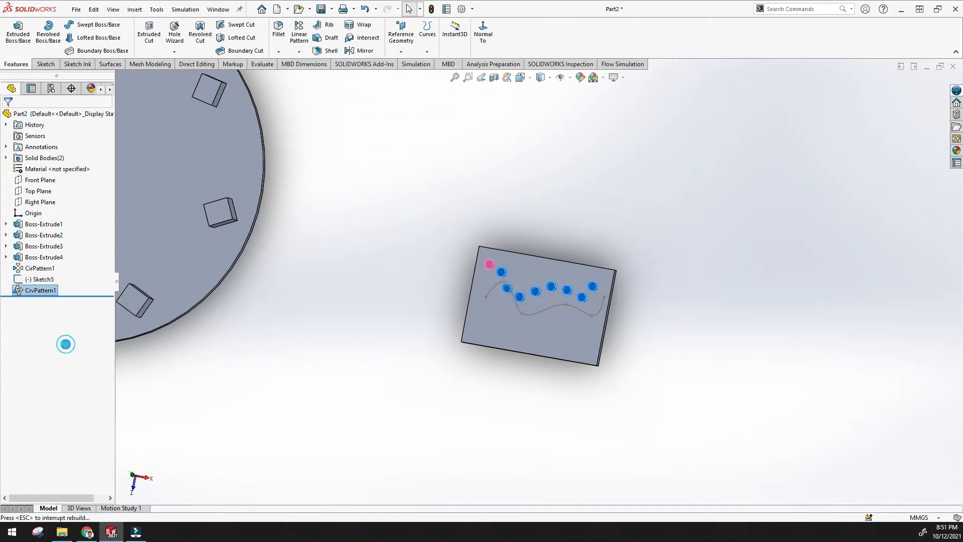
key("z")
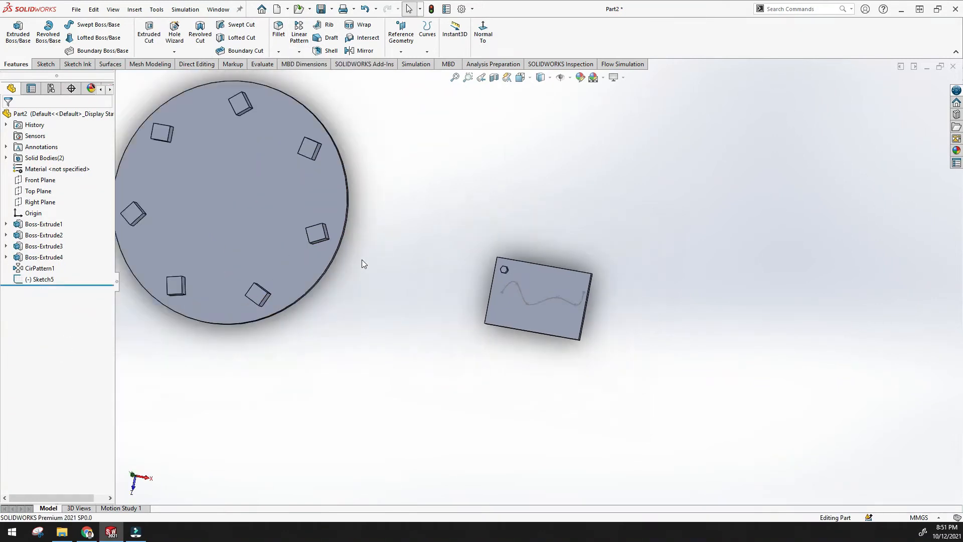
right_click(43, 281)
left_click(70, 347)
left_click(299, 52)
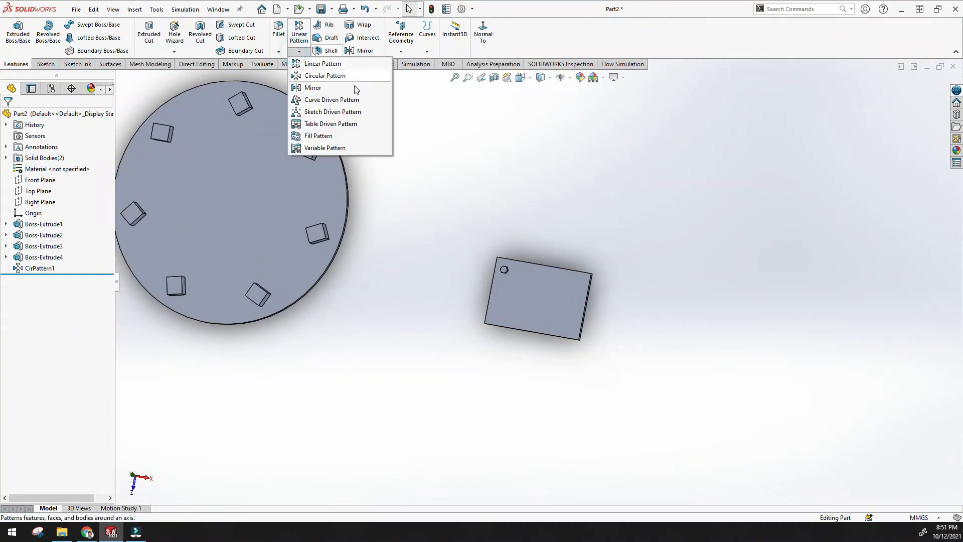
left_click(335, 125)
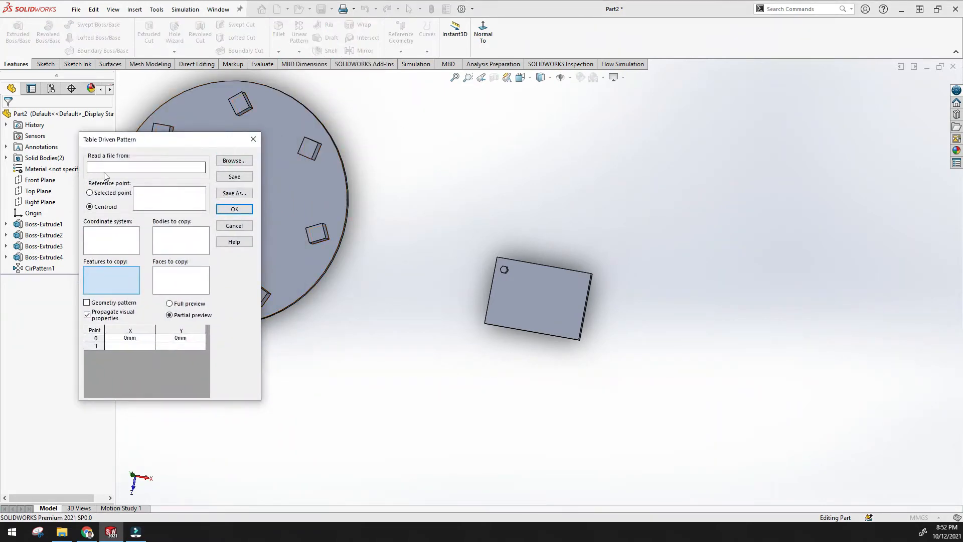
left_click(117, 171)
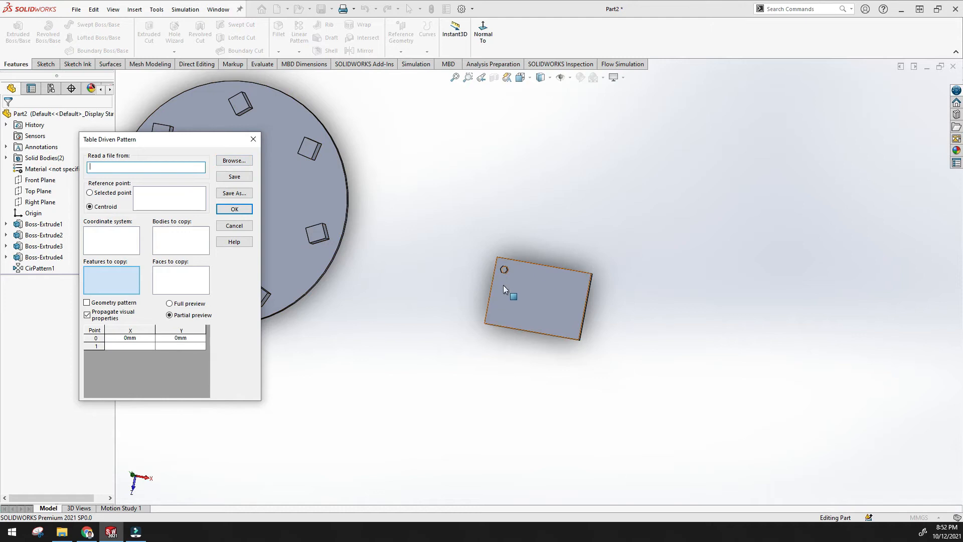
left_click(116, 241)
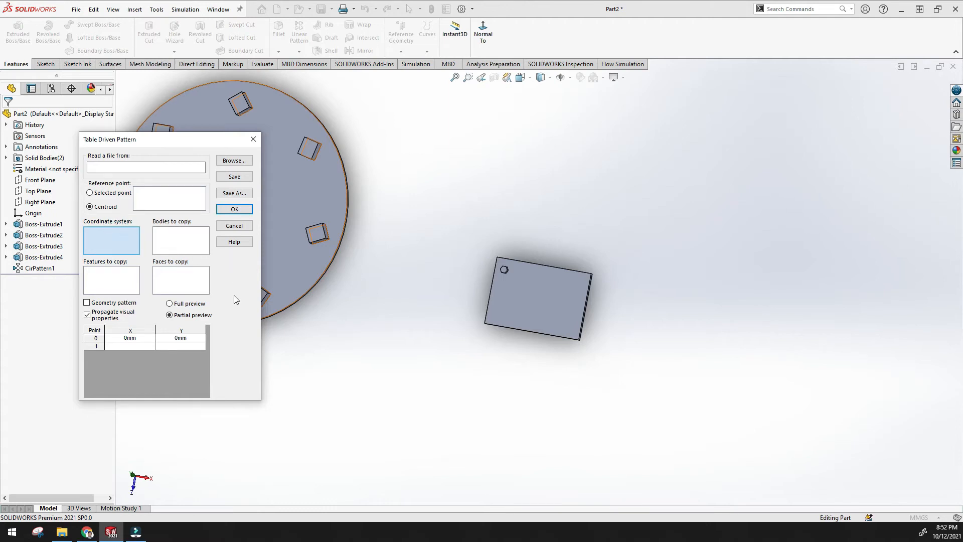
left_click(102, 280)
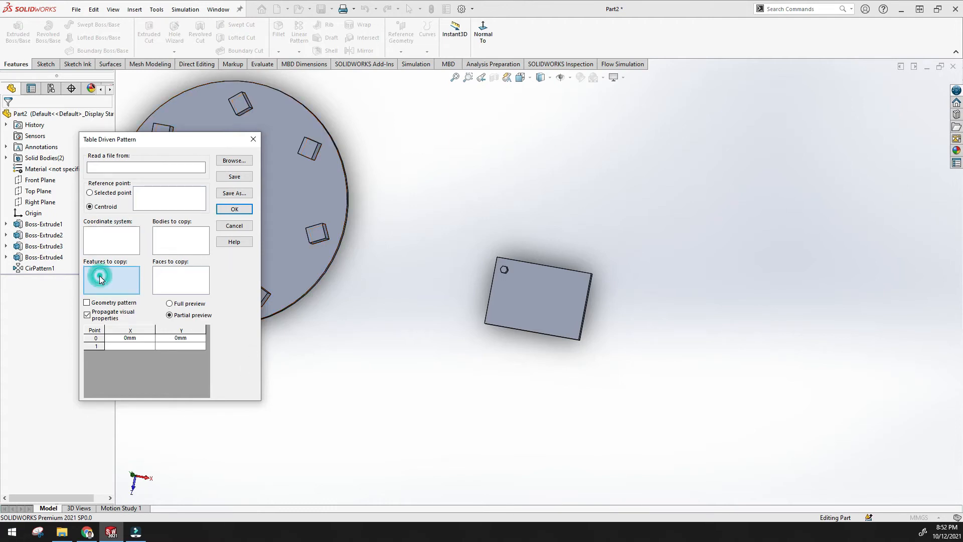
left_click(115, 242)
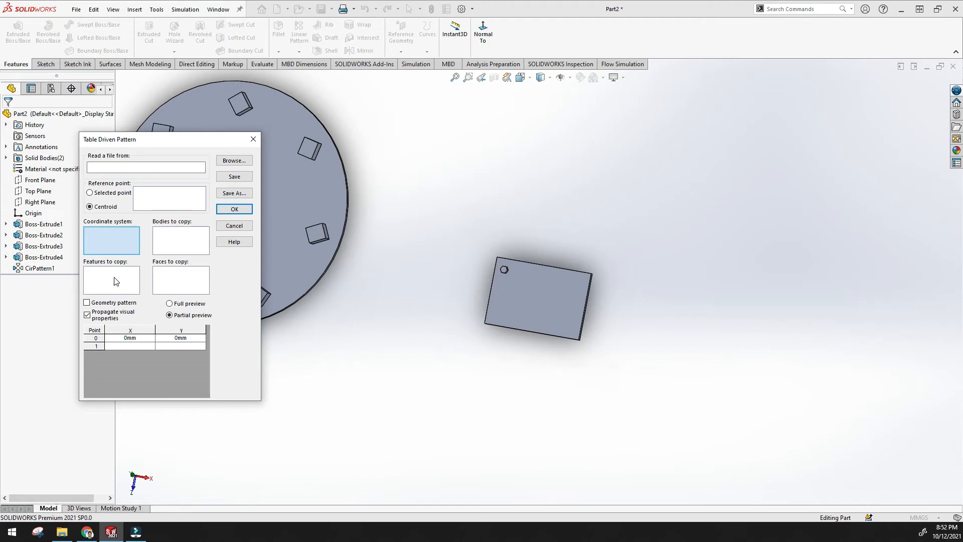
left_click(253, 139)
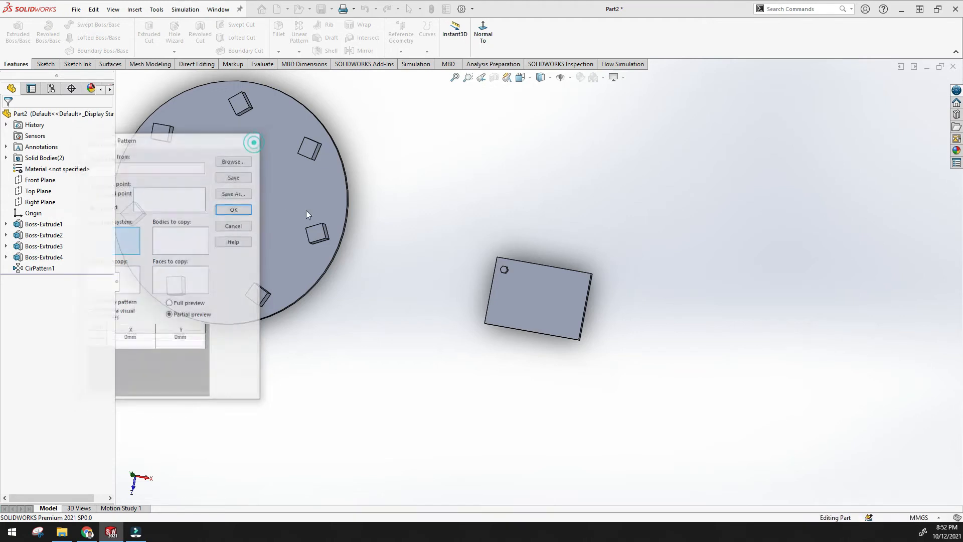
Start a reference Coordinate System with its origin at the bottom vertex of the rectangular plate's front-left corner
scroll(572, 251, "down", 4)
left_click(403, 53)
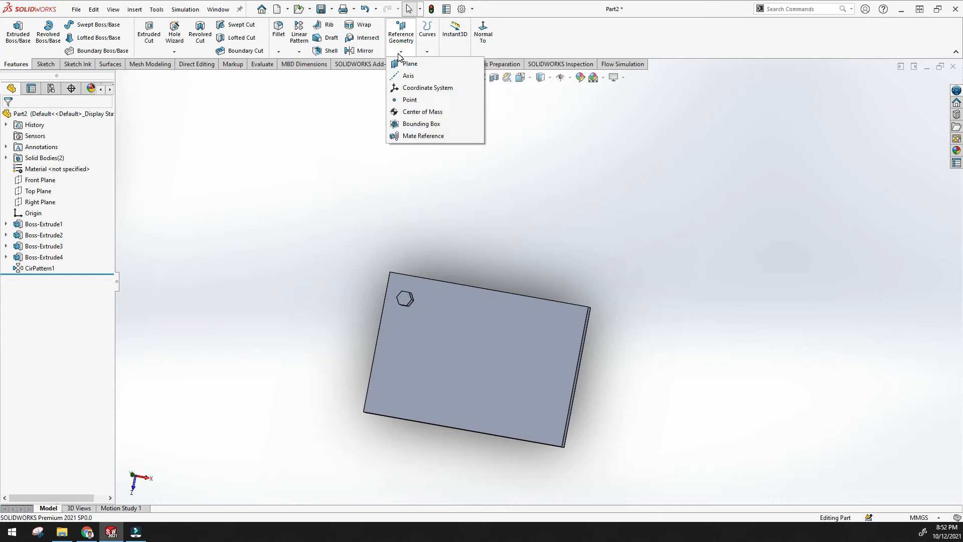
left_click(418, 86)
scroll(411, 375, "up", 4)
middle_click_drag(472, 311, 487, 251)
scroll(465, 323, "down", 7)
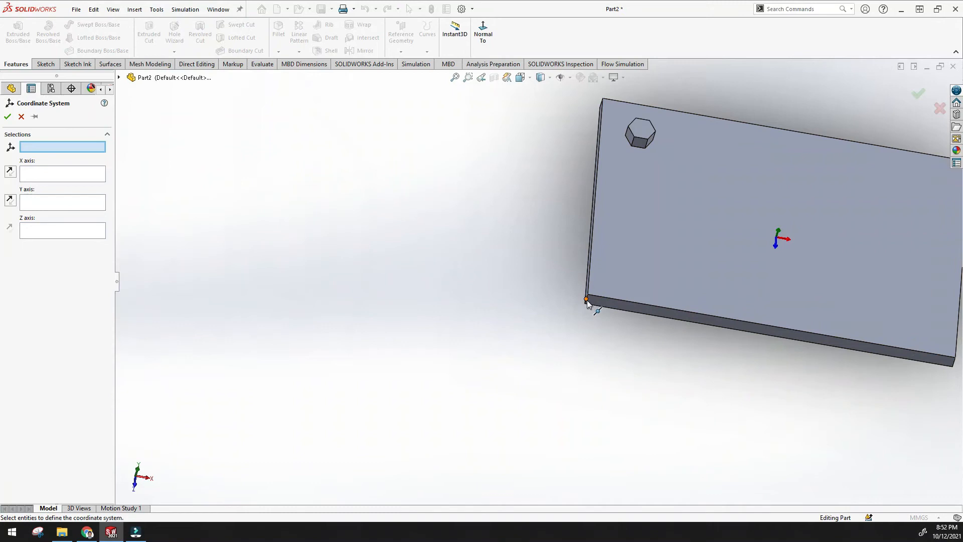
left_click(586, 300)
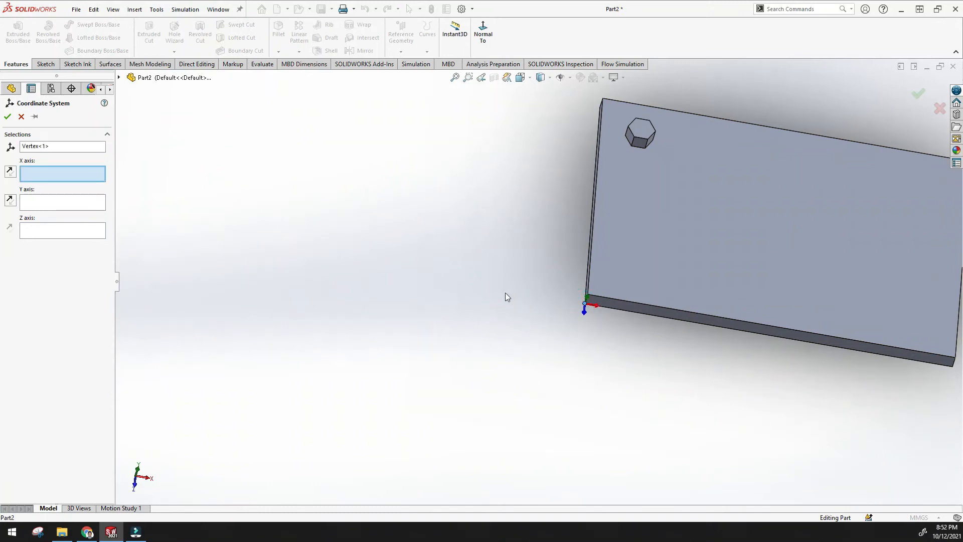
Align the coordinate system's X axis with the plate's bottom front edge and its Y axis with the vertical corner edge
middle_click_drag(405, 327, 395, 262)
middle_click_drag(590, 150, 453, 290)
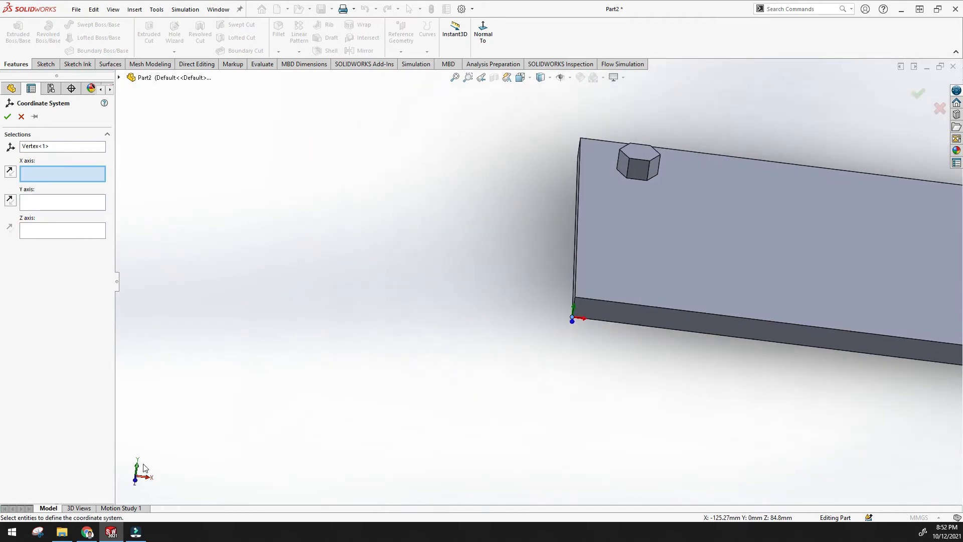
left_click(593, 319)
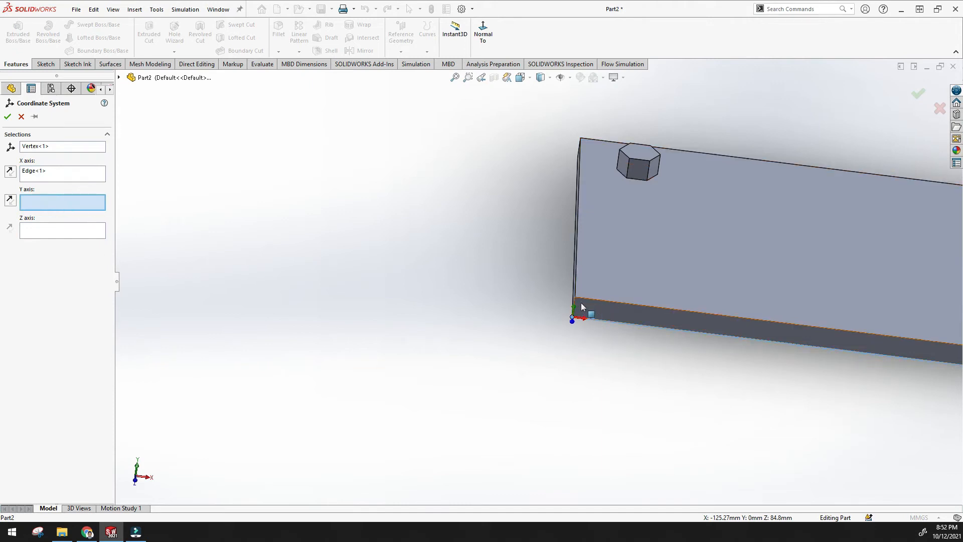
scroll(573, 301, "down", 2)
left_click(564, 296)
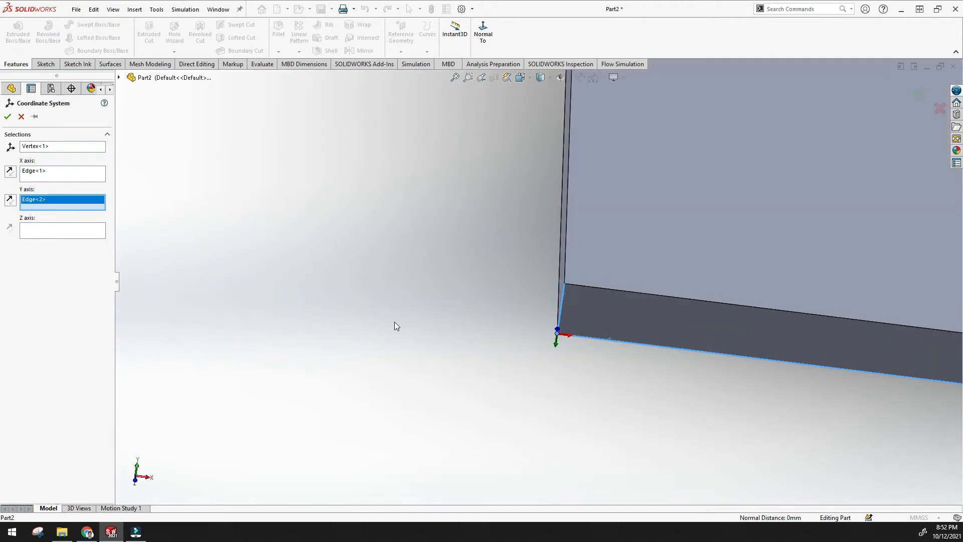
Align the coordinate system's Z axis with the plate's bottom left edge and reverse the Z direction
middle_click_drag(193, 452, 203, 434)
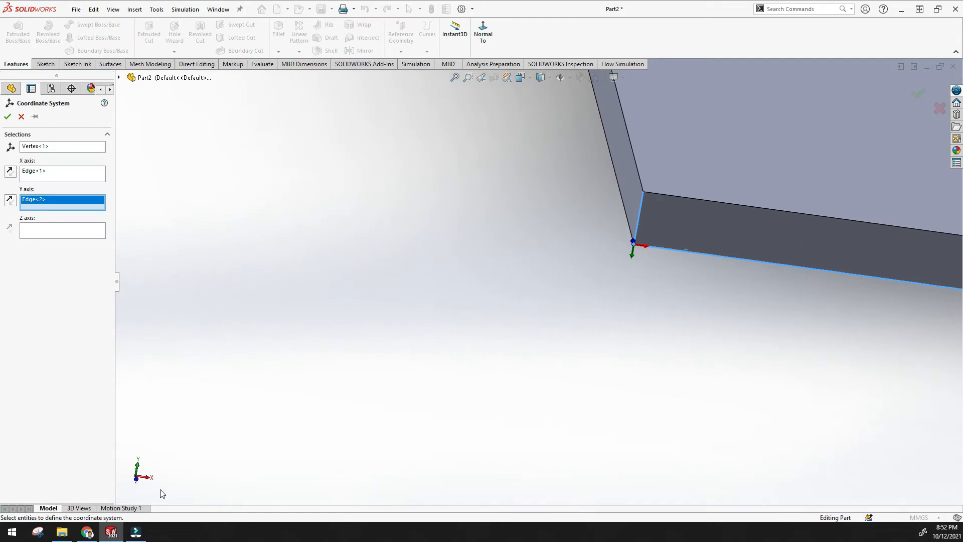
middle_click_drag(473, 337, 491, 351)
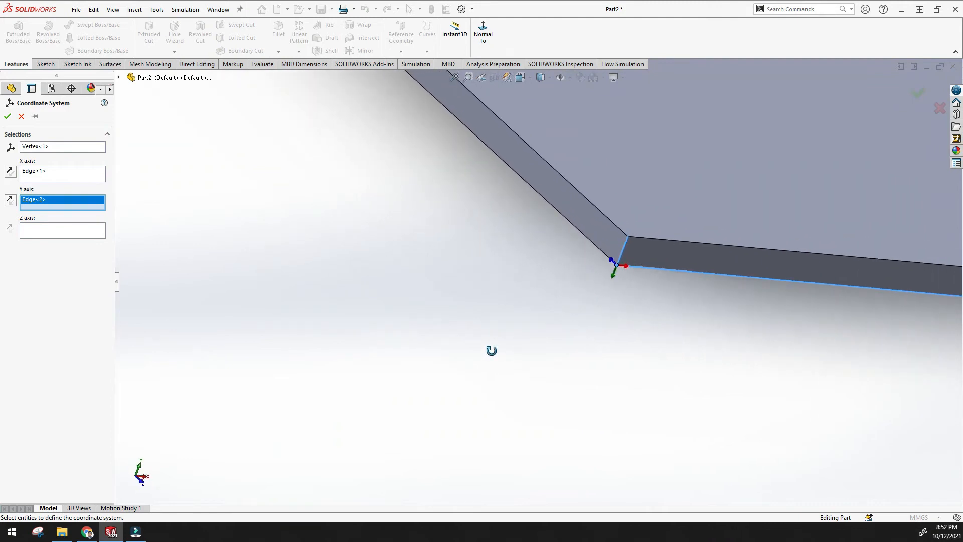
left_click(33, 230)
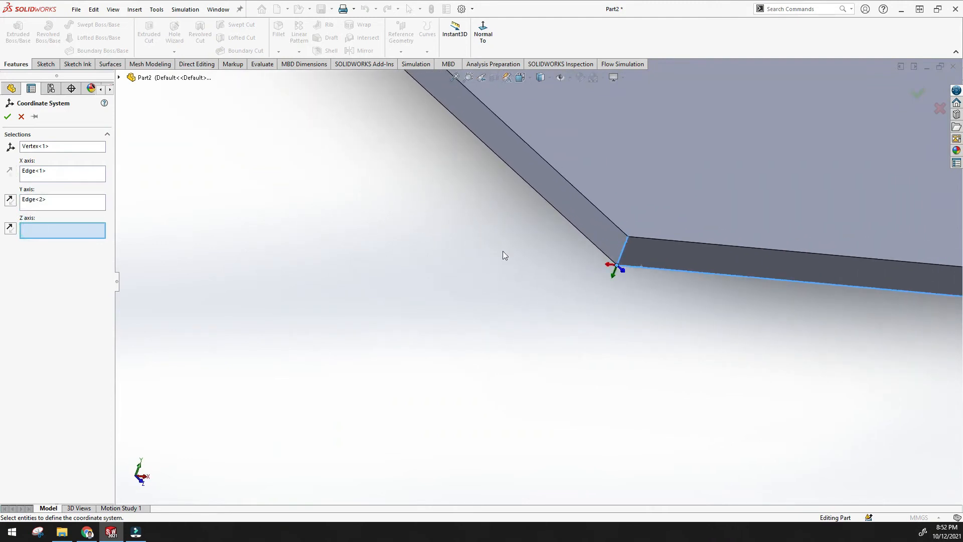
left_click(608, 257)
middle_click_drag(567, 271, 531, 297)
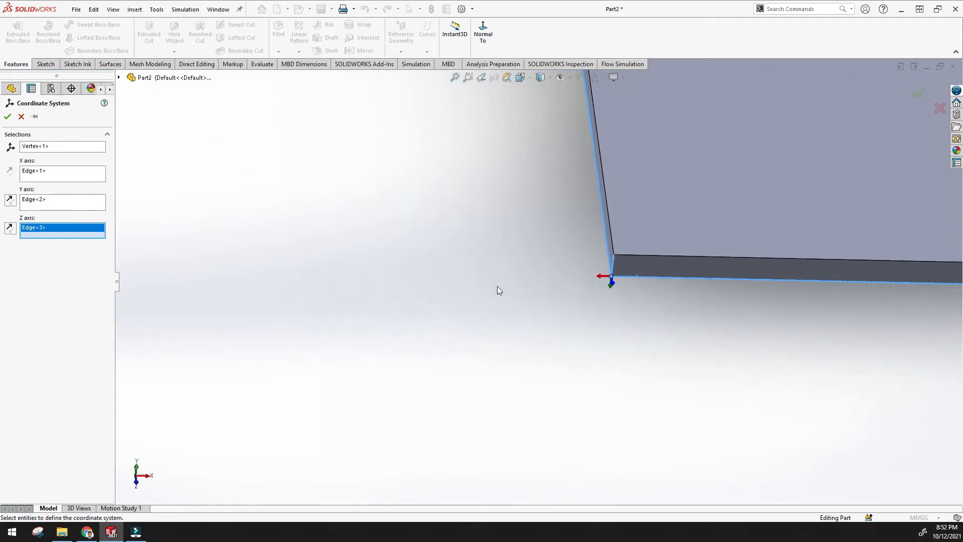
left_click(8, 231)
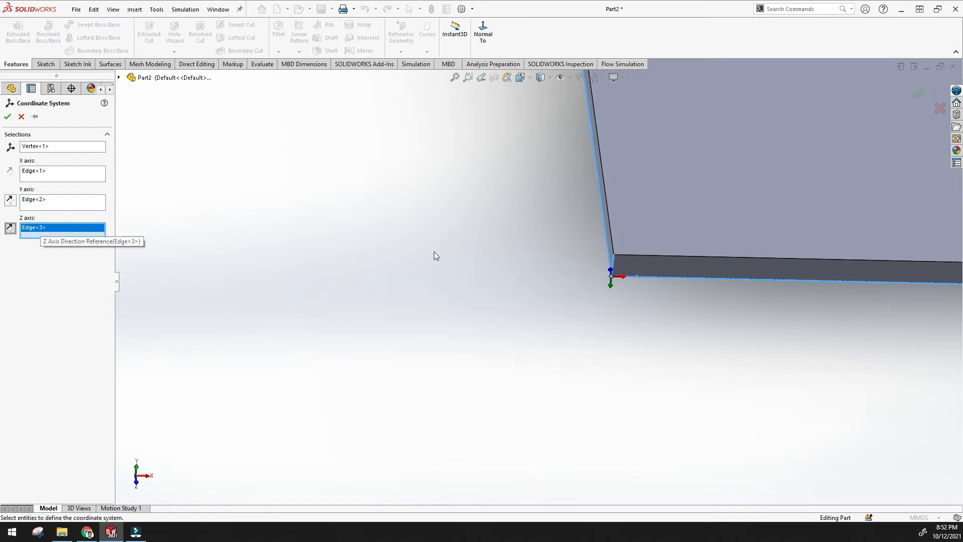
Reverse the Y and X axis directions so X points along the plate and Y points up, and accept the coordinate system
scroll(616, 282, "down", 5)
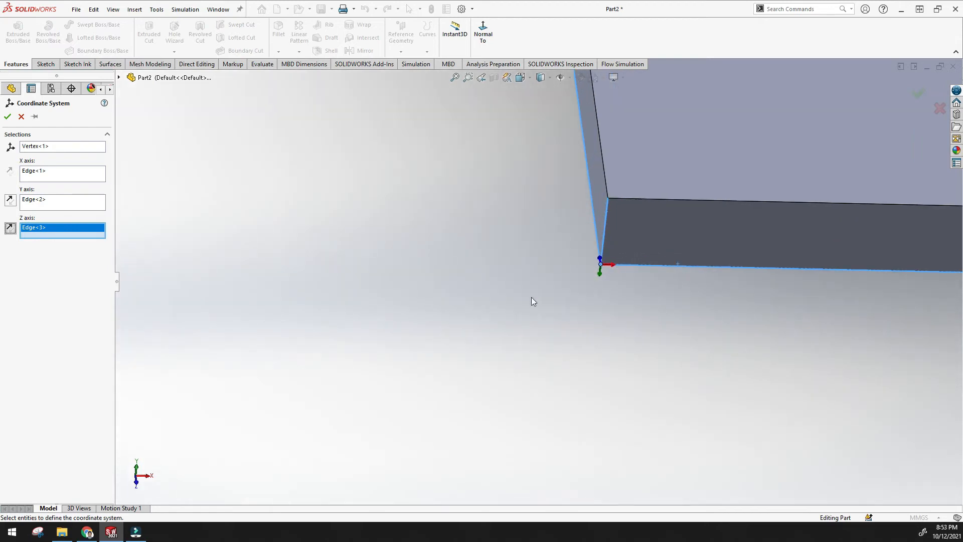
middle_click_drag(327, 366, 341, 343)
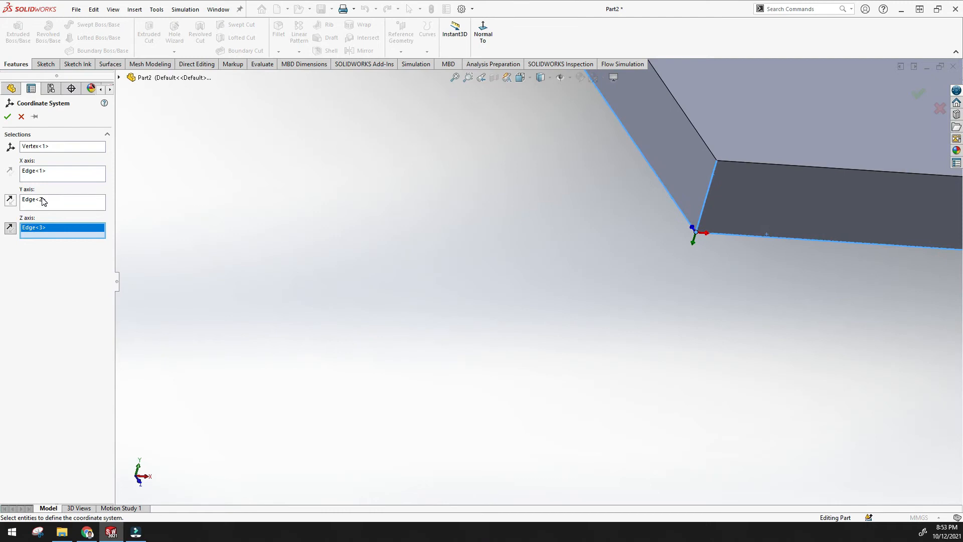
left_click(64, 203)
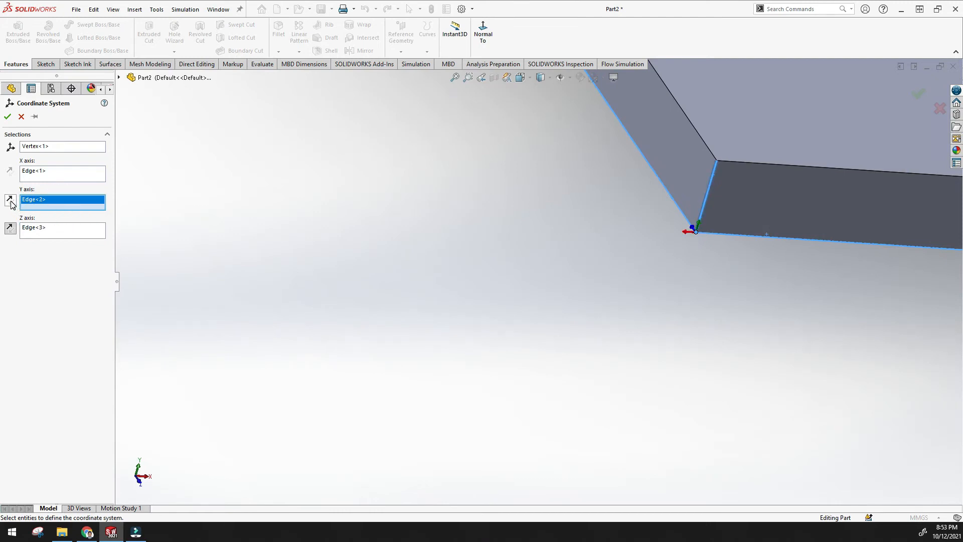
mouse_move(357, 232)
middle_mouse_down()
mouse_move(355, 250)
mouse_move(345, 245)
middle_mouse_up()
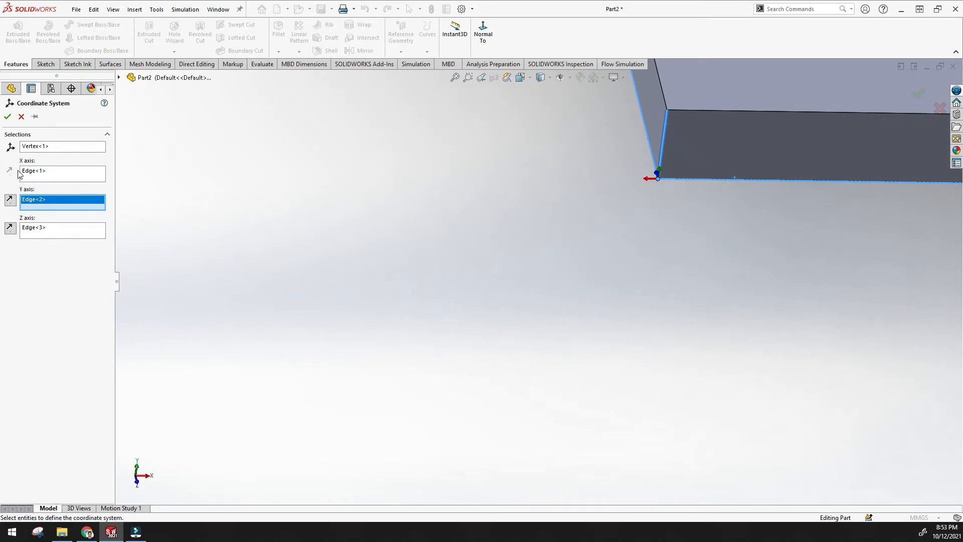
left_click(43, 173)
left_click(10, 172)
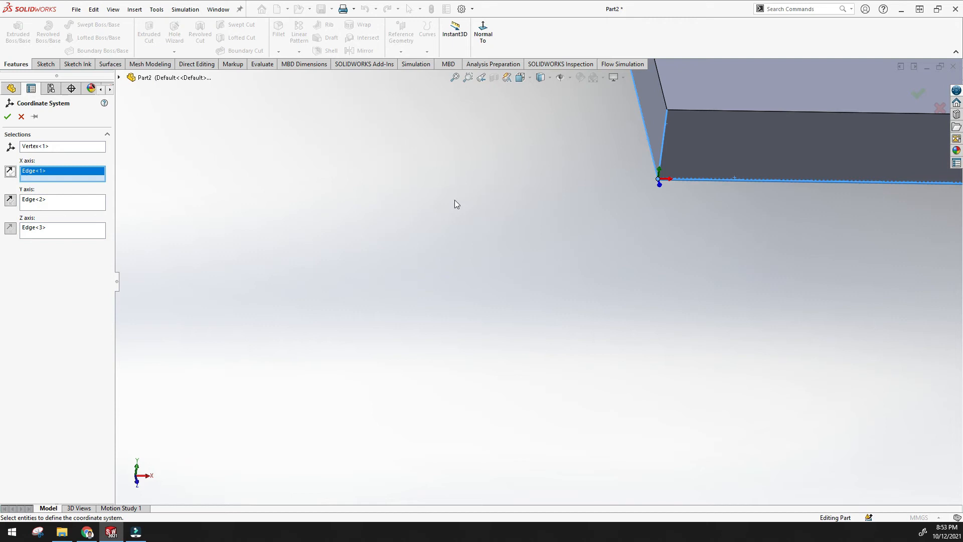
left_click(8, 116)
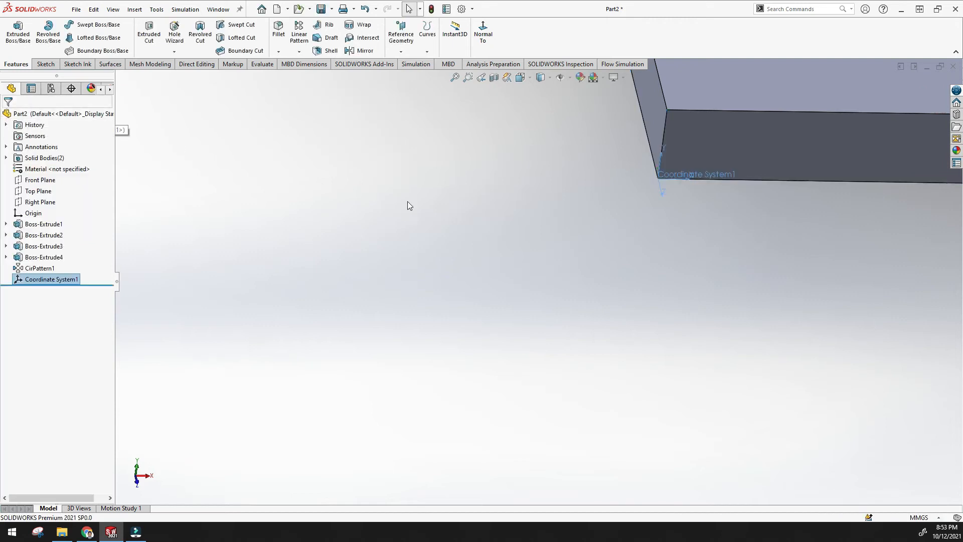
Start a Table Driven Pattern based on Coordinate System1 and select the plate's hexagonal boss as the feature to copy
scroll(459, 209, "up", 7)
scroll(451, 211, "up", 3)
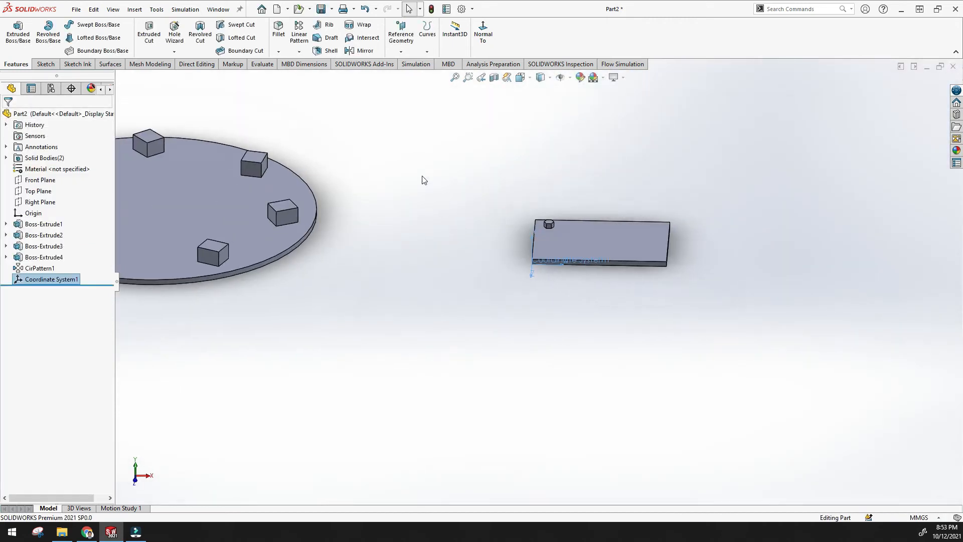
left_click(301, 51)
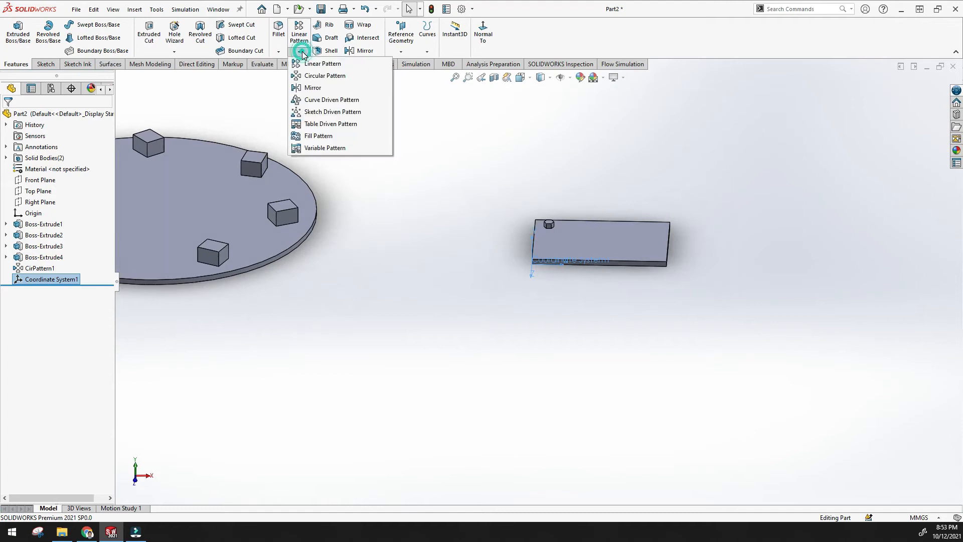
left_click(299, 52)
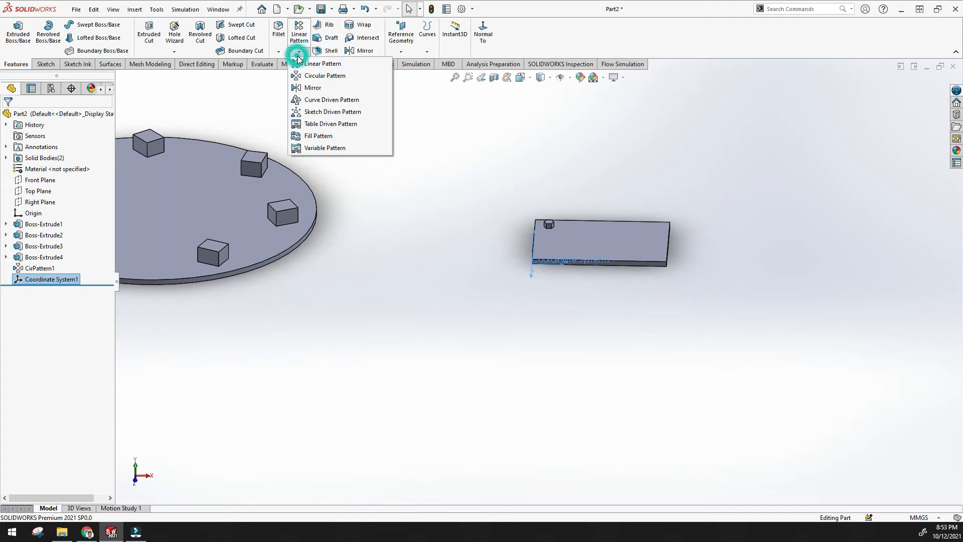
left_click(334, 129)
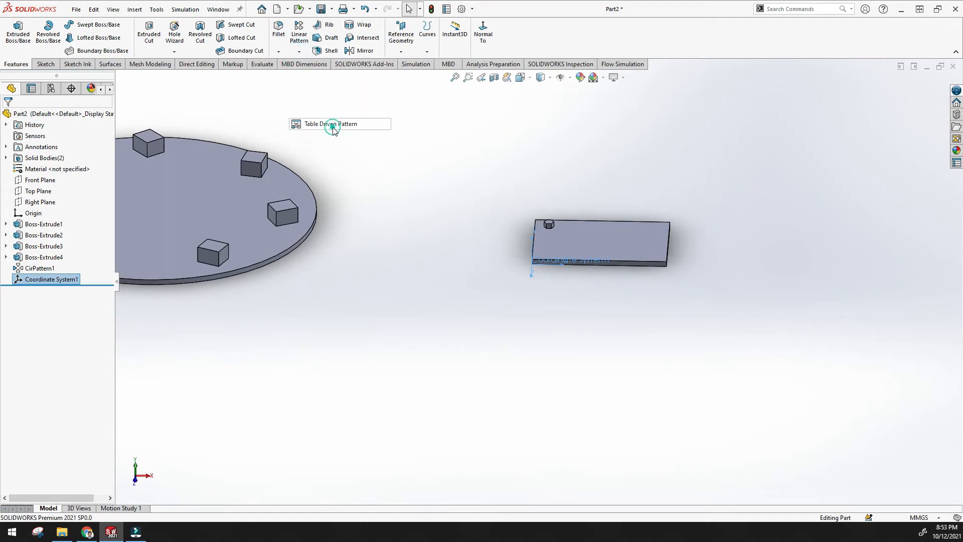
left_click_drag(157, 133, 156, 130)
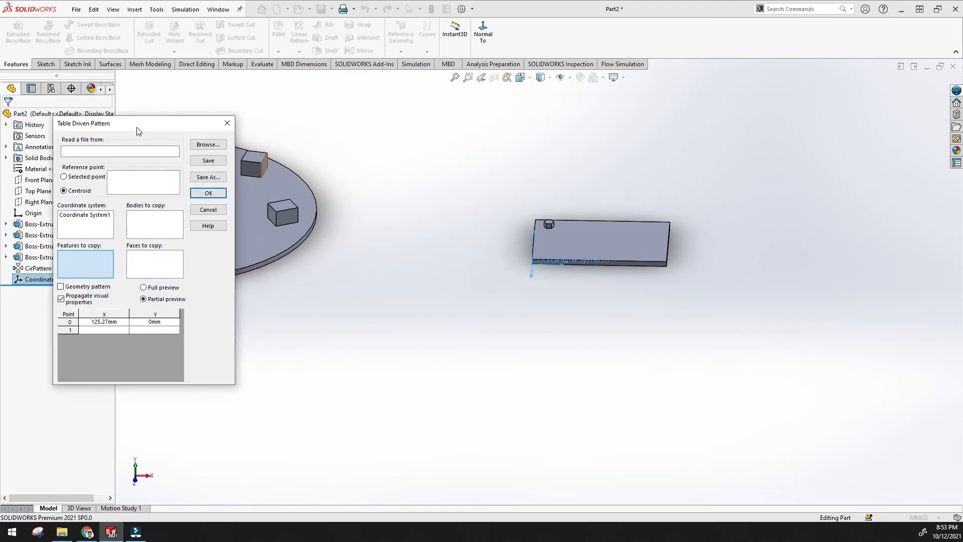
left_click(93, 259)
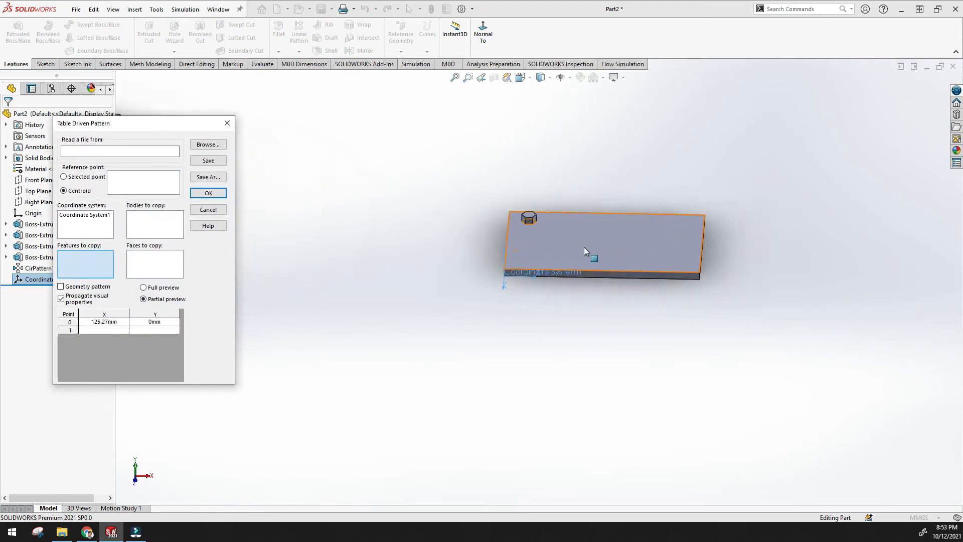
scroll(584, 246, "down", 5)
left_click(456, 192)
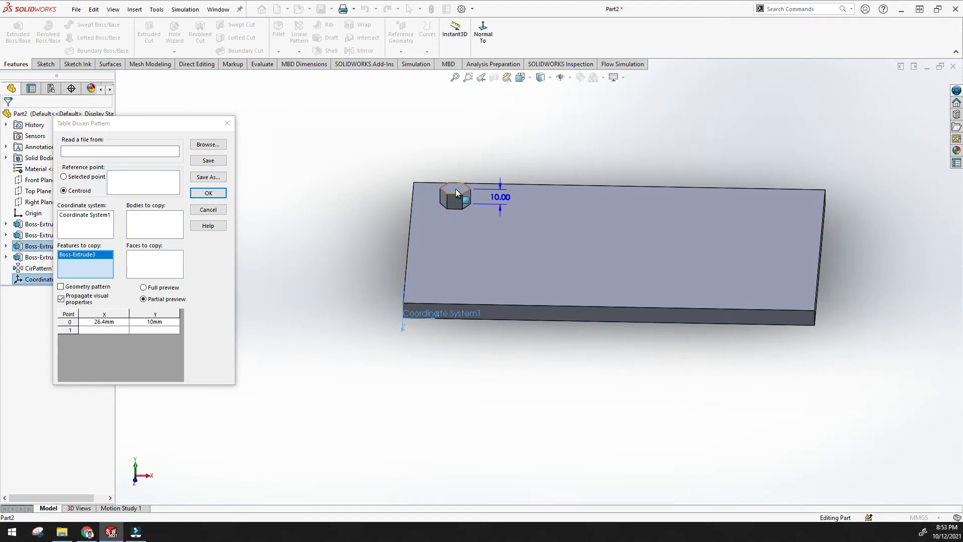
left_click(95, 217)
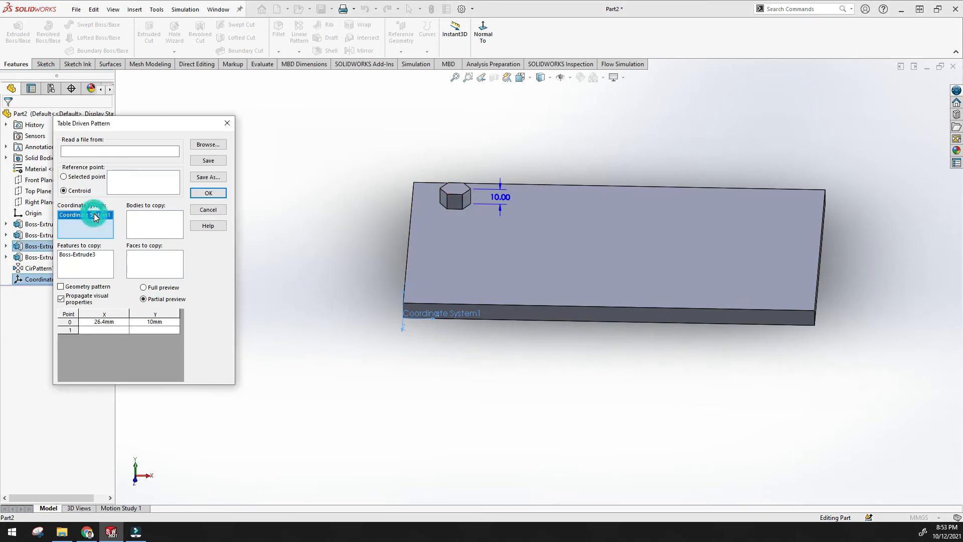
Add points 1, 2 and 3 as new rows in the table driven pattern's coordinate table
left_click(112, 322)
middle_click_drag(343, 273, 388, 281)
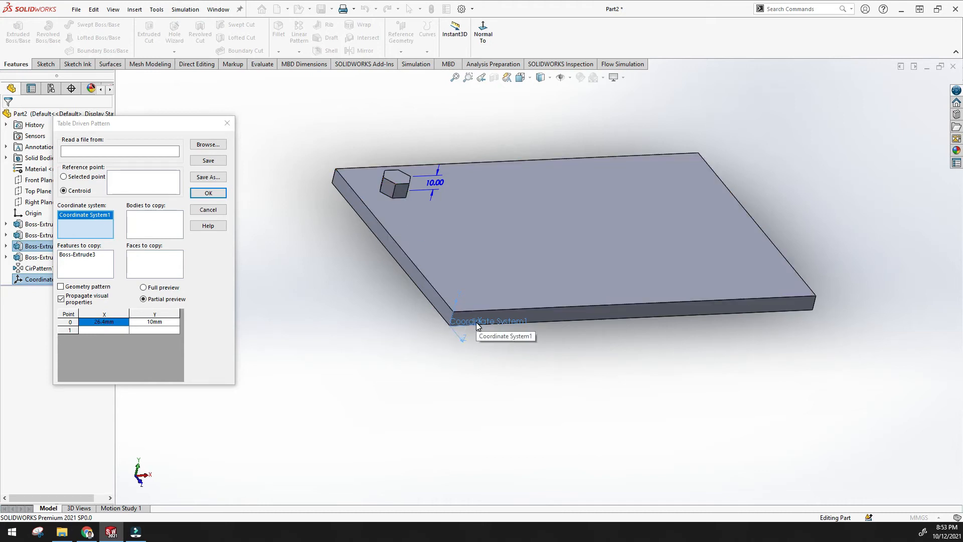
left_click(152, 326)
double_click(111, 330)
middle_click_drag(360, 302, 379, 317)
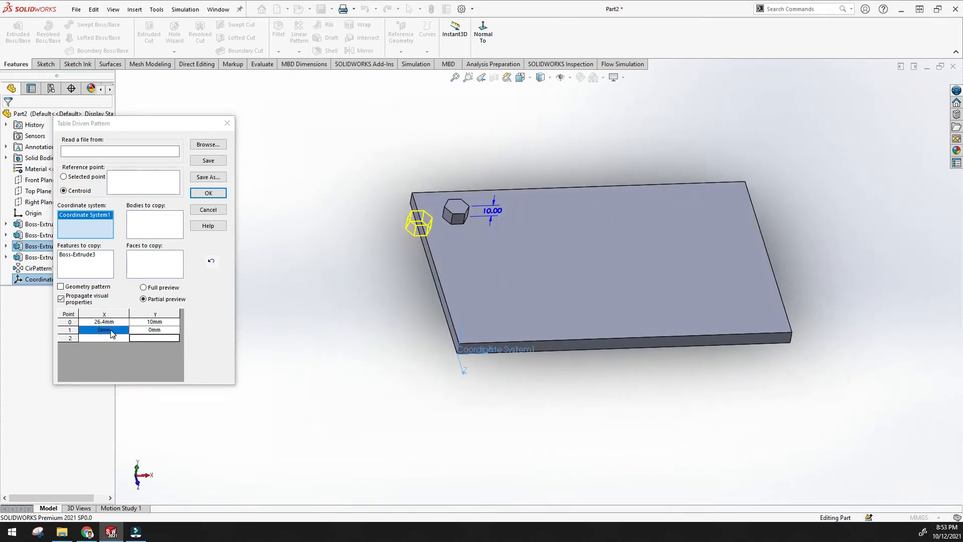
middle_click_drag(382, 278, 372, 310)
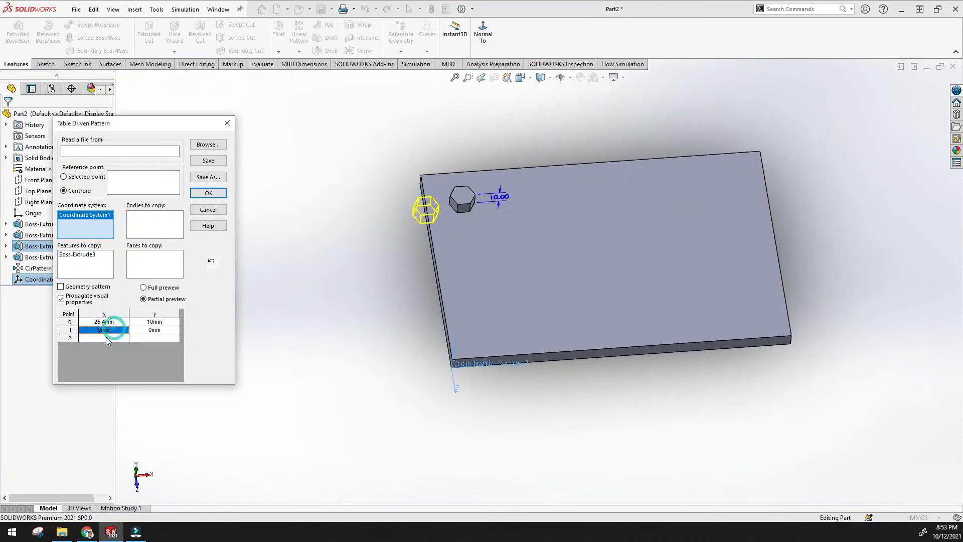
double_click(106, 337)
double_click(118, 347)
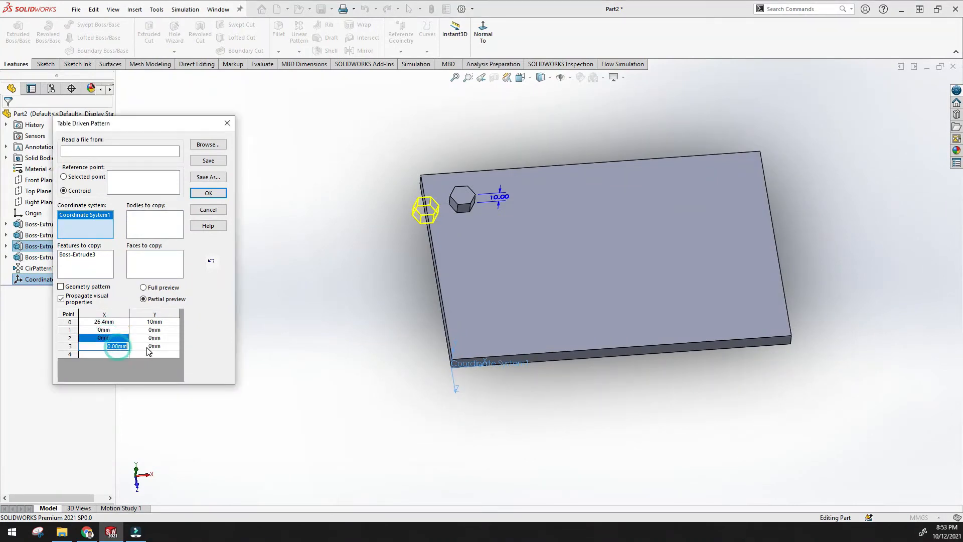
Set the X coordinate of pattern point 1 to 30 mm
left_click_drag(116, 334, 119, 329)
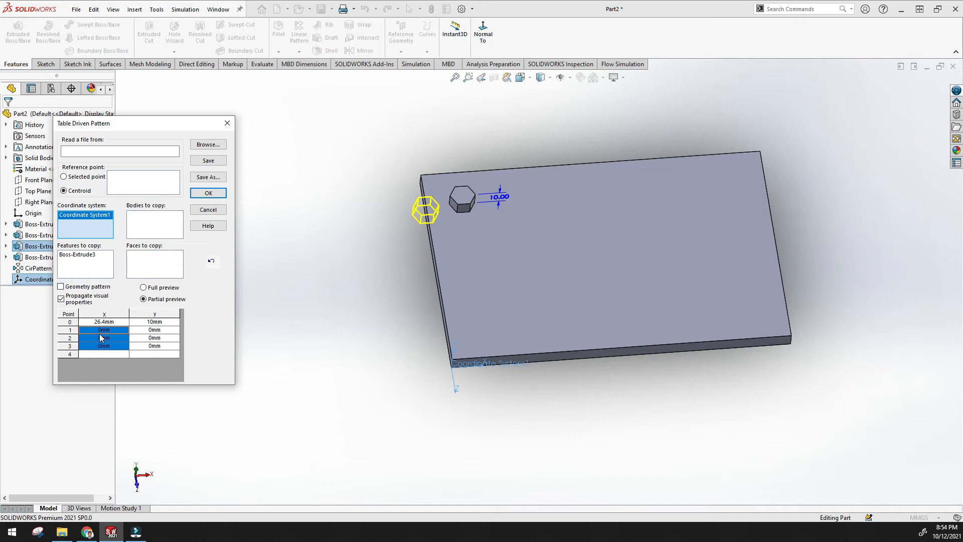
left_click(102, 330)
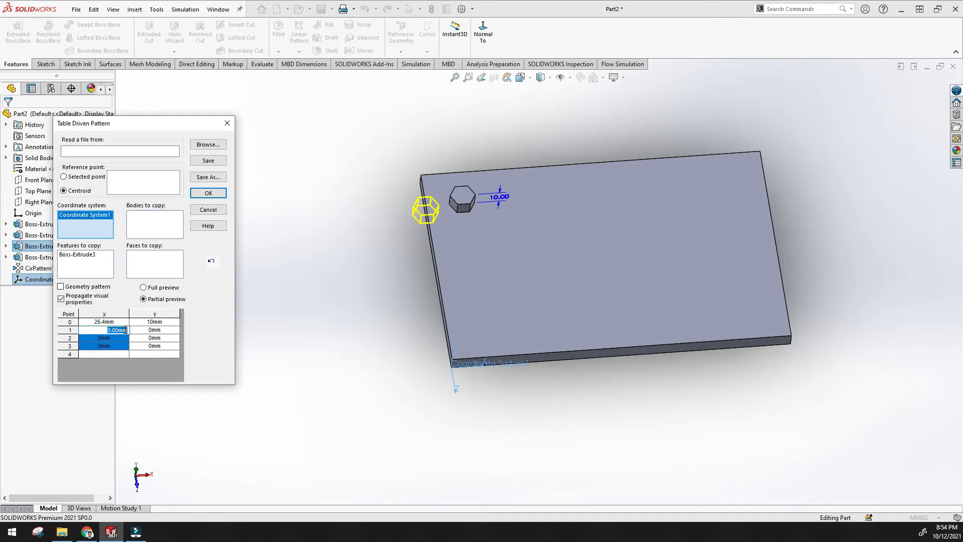
type("30")
left_click(149, 332)
left_click(159, 329)
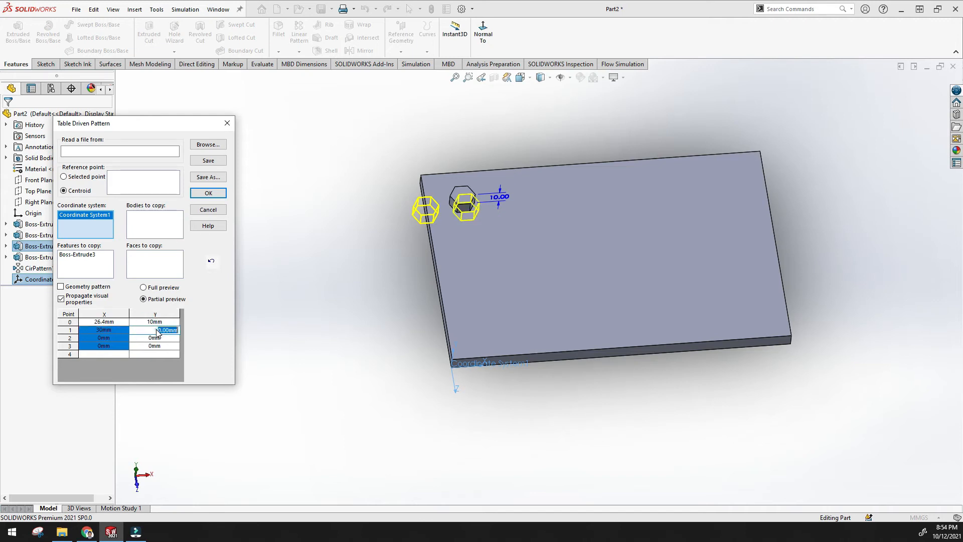
middle_click_drag(345, 326, 388, 279)
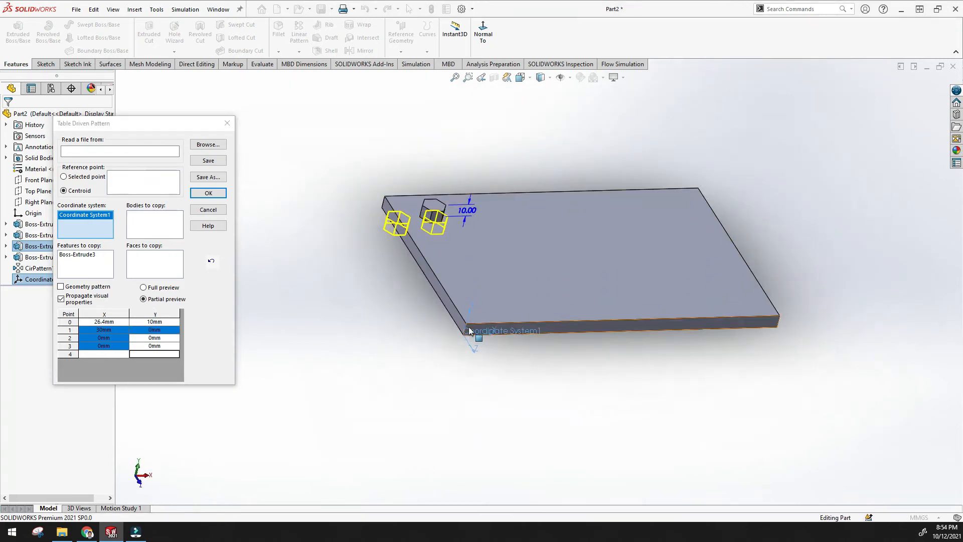
scroll(464, 287, "down", 3)
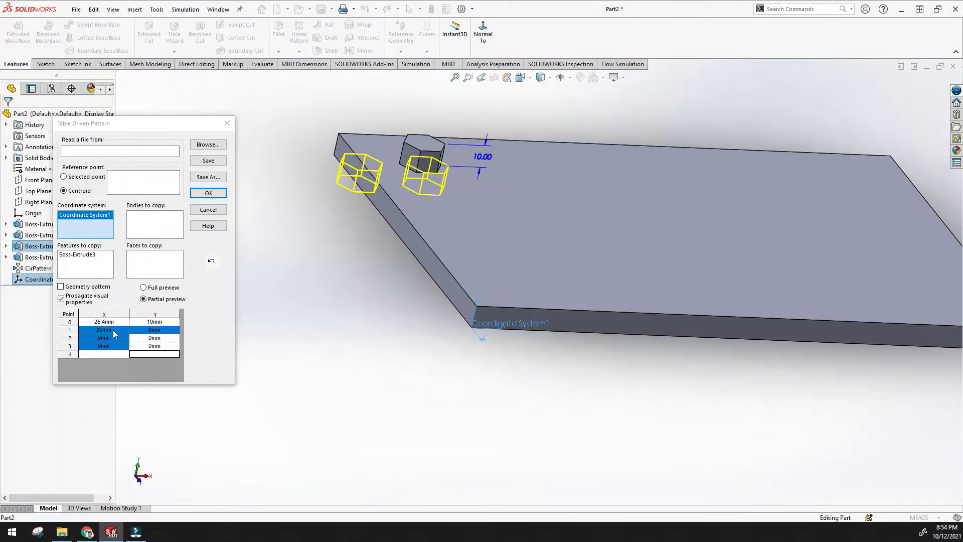
Change the X coordinate of pattern point 1 to 35 mm
left_click(113, 330)
type("3")
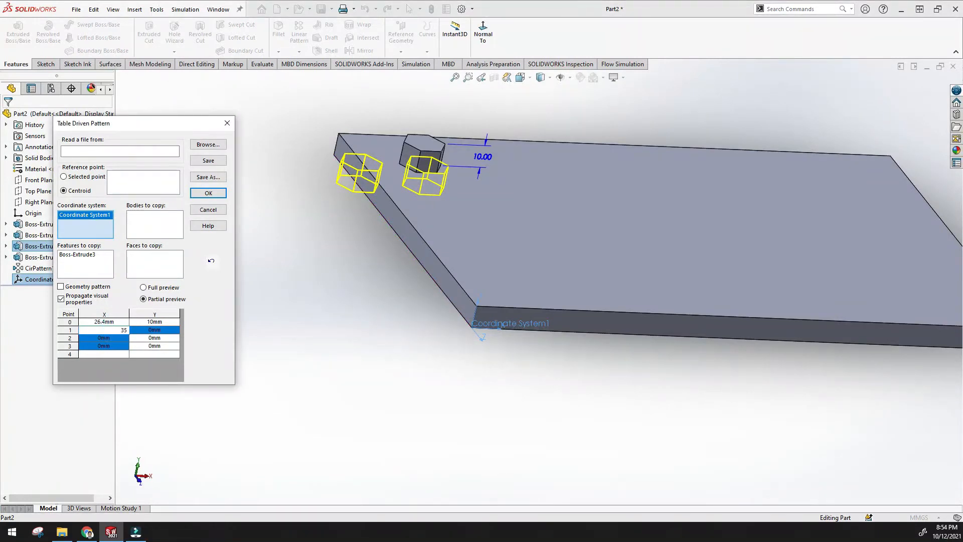
type("5")
key("Return")
middle_click_drag(356, 302, 468, 285)
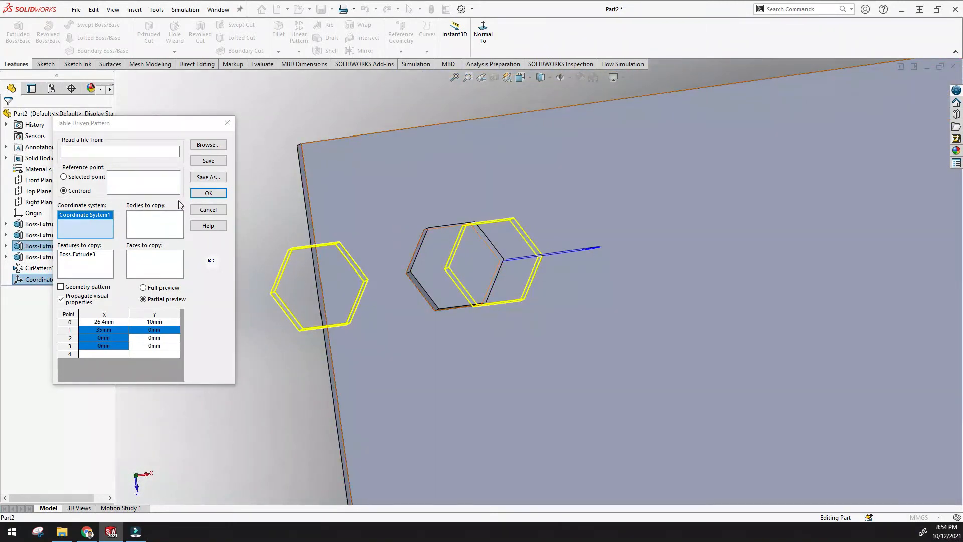
Increase the X coordinate of pattern point 1 to 45 mm
double_click(119, 330)
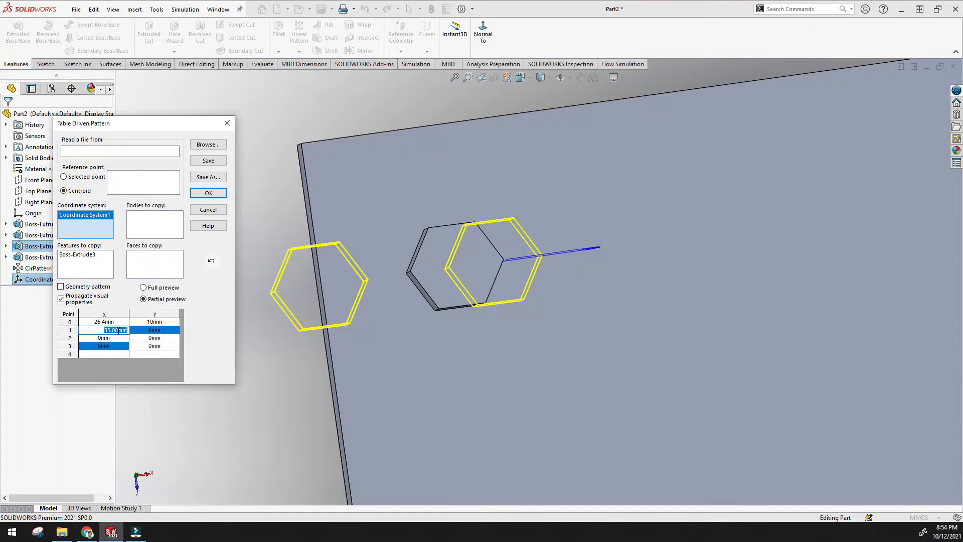
type("45")
left_click(115, 337)
middle_click_drag(416, 269, 408, 274)
scroll(514, 259, "down", 5)
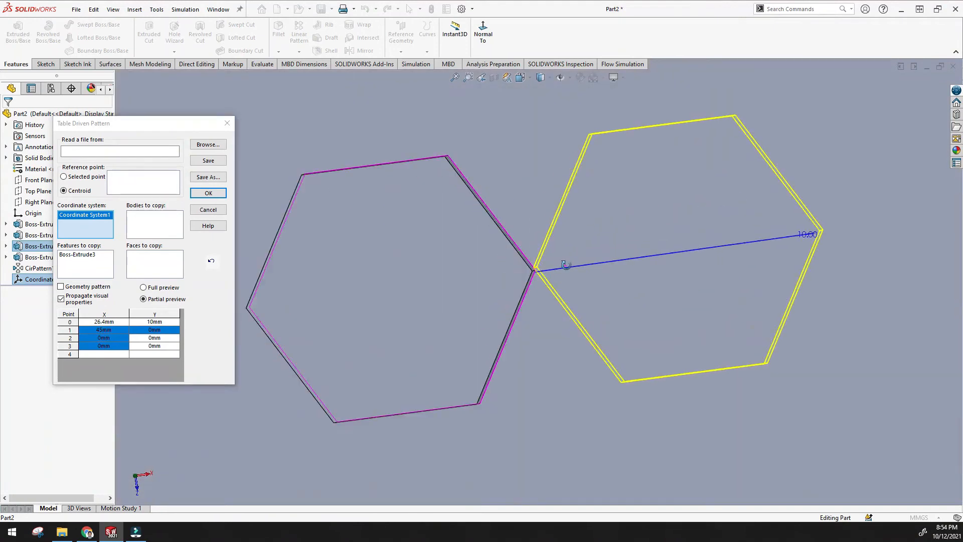
Set the X coordinate of pattern point 1 to 50 mm and that of point 2 to 80 mm
left_click(104, 330)
type("50")
left_click(95, 339)
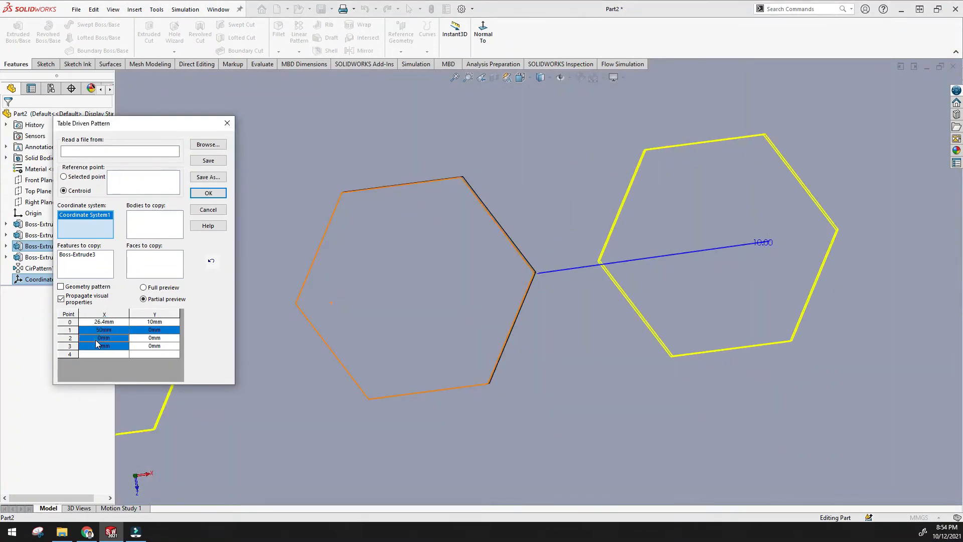
double_click(104, 337)
type("8")
left_click(113, 346)
Set the X coordinate of pattern point 3 to 90 mm
double_click(114, 346)
scroll(538, 281, "up", 6)
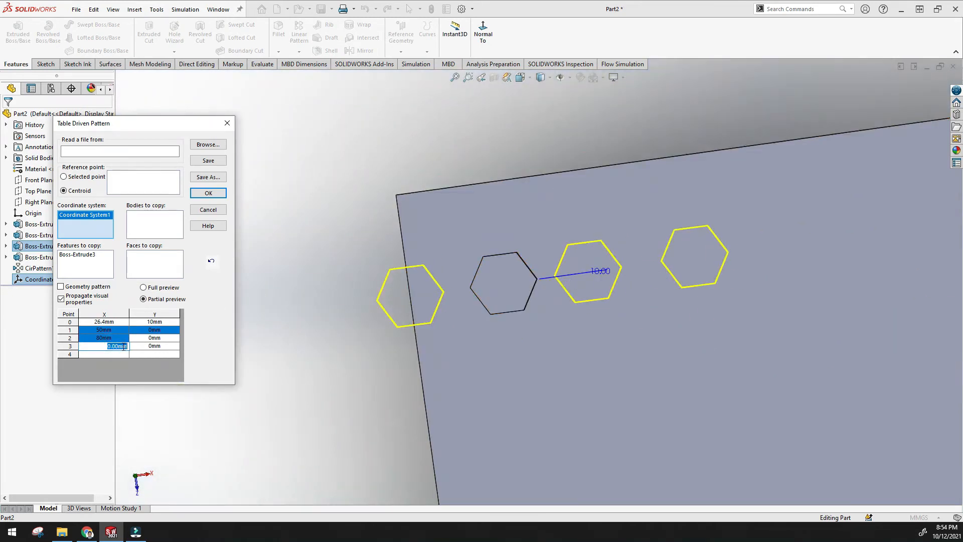
type("90")
left_click(120, 355)
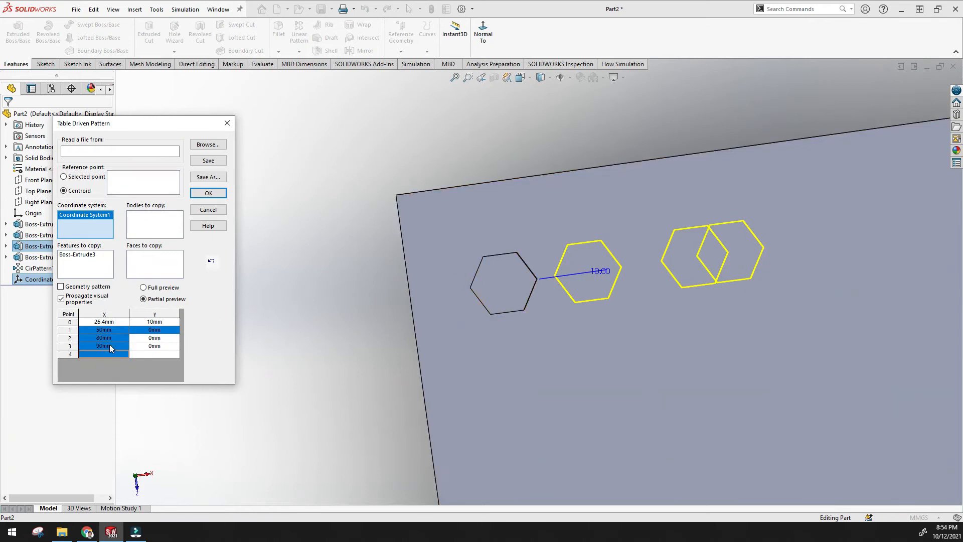
Change the X coordinate of pattern point 3 to 105 mm
double_click(111, 345)
type("105")
left_click(116, 354)
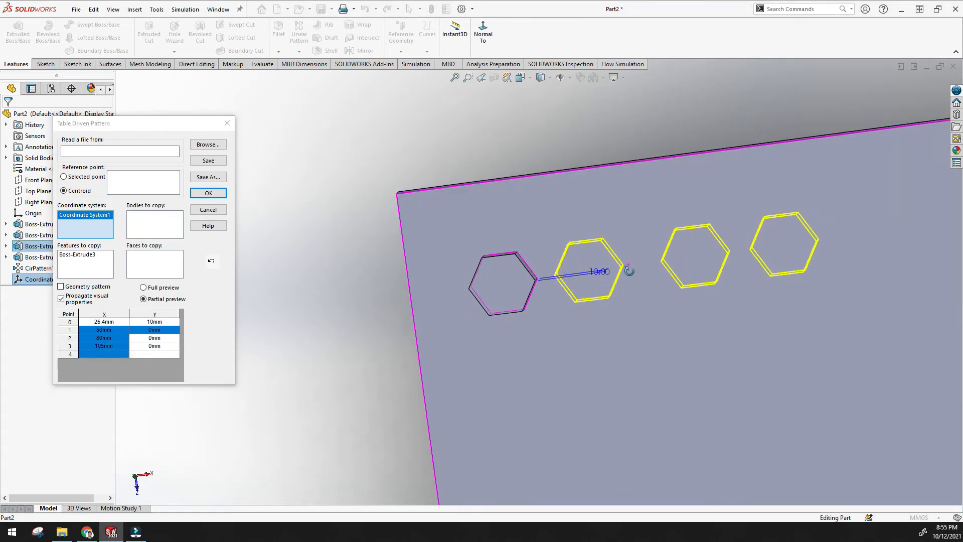
Check the hexagon copies in the preview and accept the table driven pattern
scroll(636, 267, "up", 4)
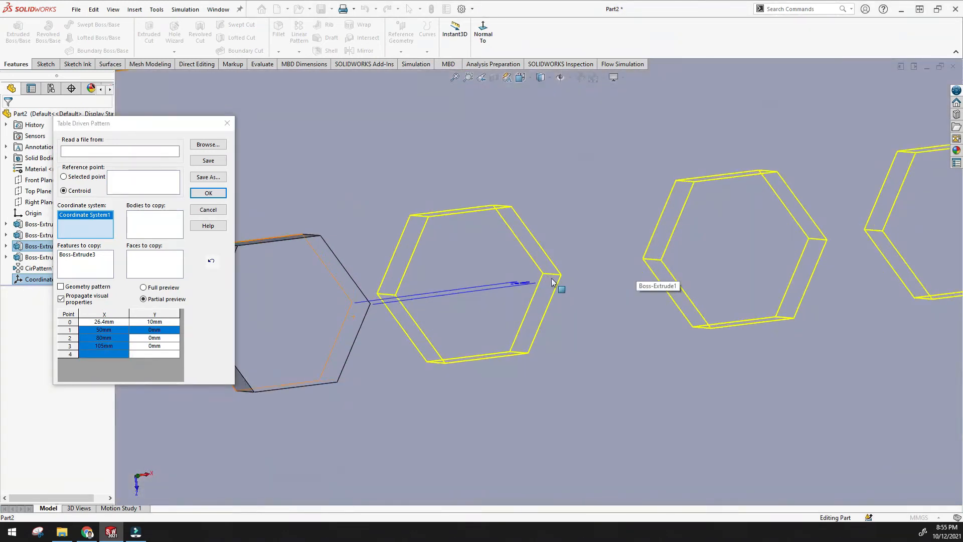
middle_click_drag(666, 260, 528, 276)
scroll(642, 270, "down", 4)
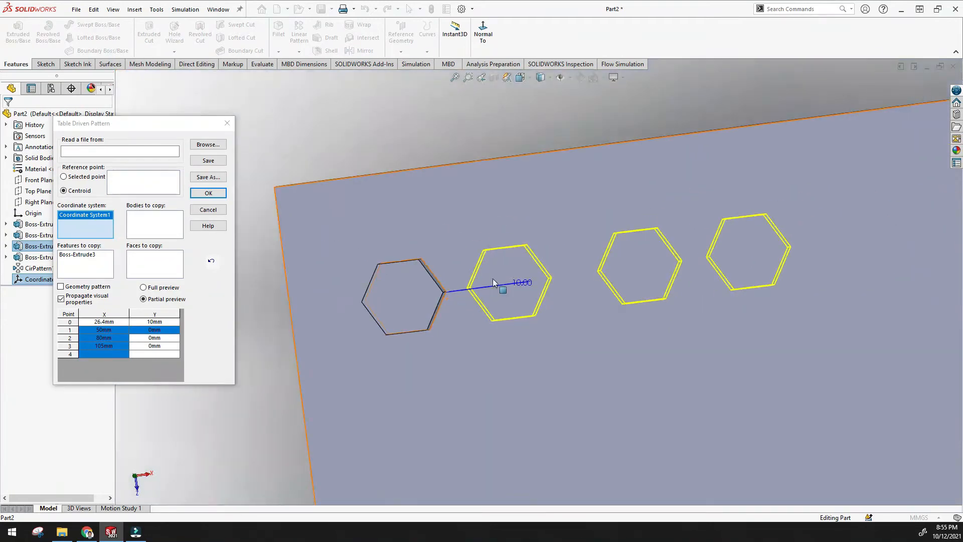
left_click_drag(91, 346, 109, 330)
middle_click_drag(498, 373, 511, 338)
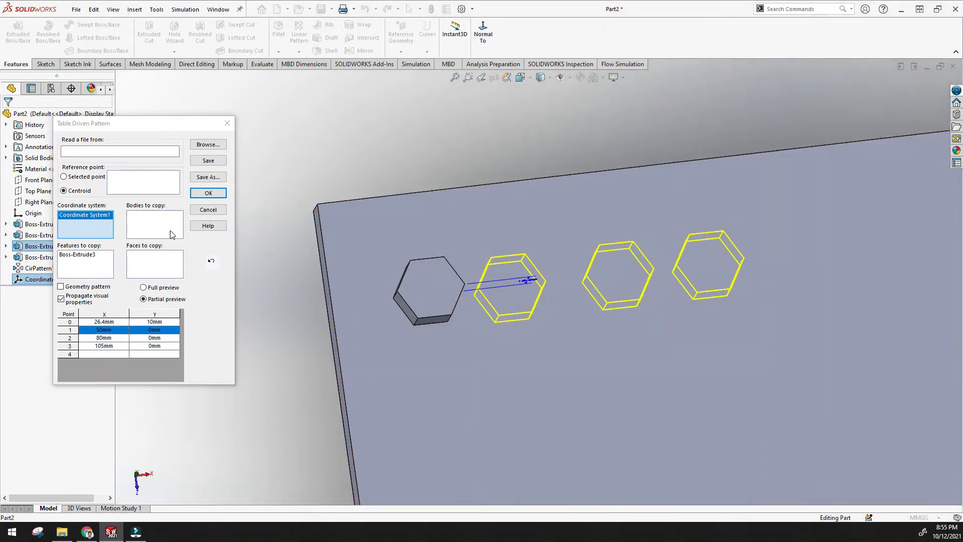
left_click(215, 194)
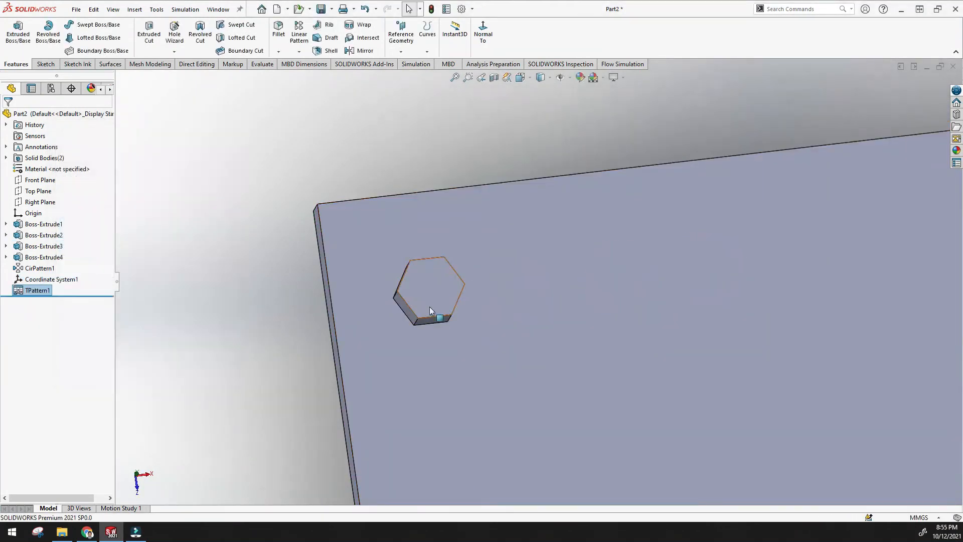
Examine the hexagonal boss on the plate and the coordinate system's origin and axis directions at the plate's corner
scroll(450, 332, "up", 5)
middle_click_drag(485, 341, 510, 204)
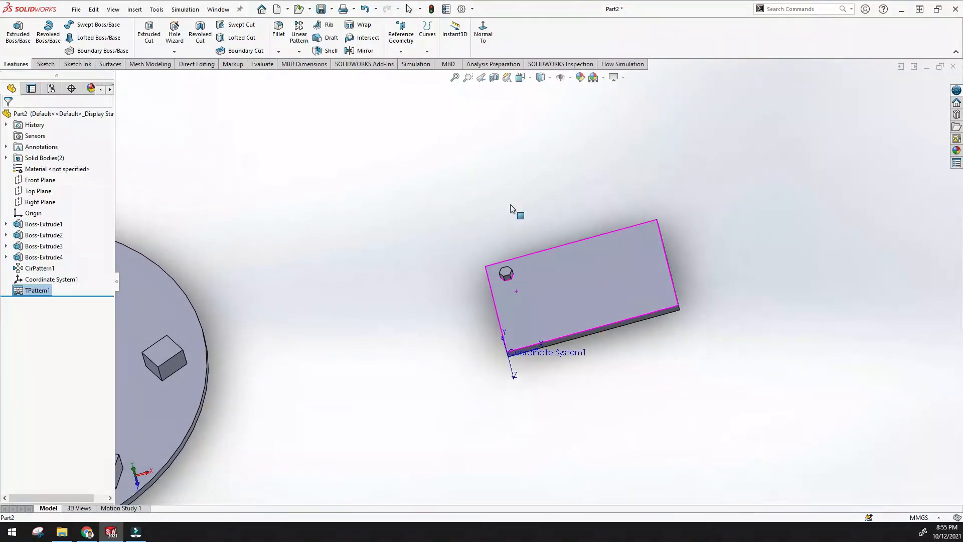
scroll(515, 335, "down", 5)
middle_click_drag(515, 335, 508, 335)
scroll(508, 336, "down", 5)
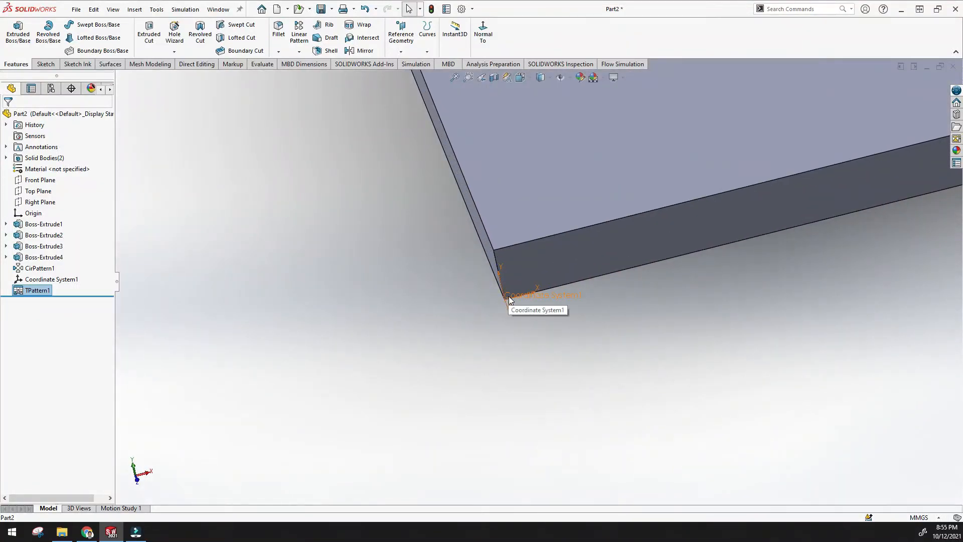
scroll(525, 304, "down", 5)
middle_click_drag(502, 286, 466, 269)
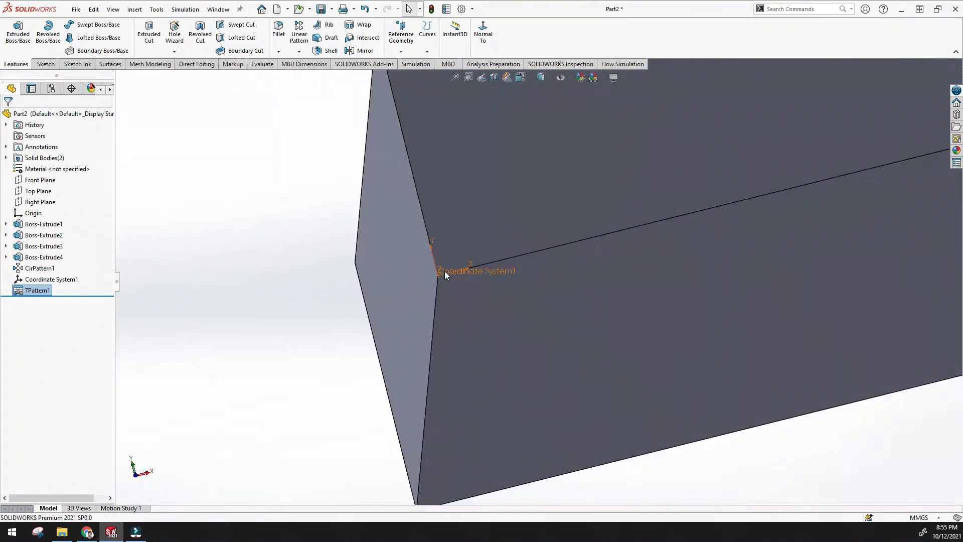
scroll(502, 316, "up", 6)
middle_click_drag(606, 290, 423, 330)
scroll(592, 266, "up", 5)
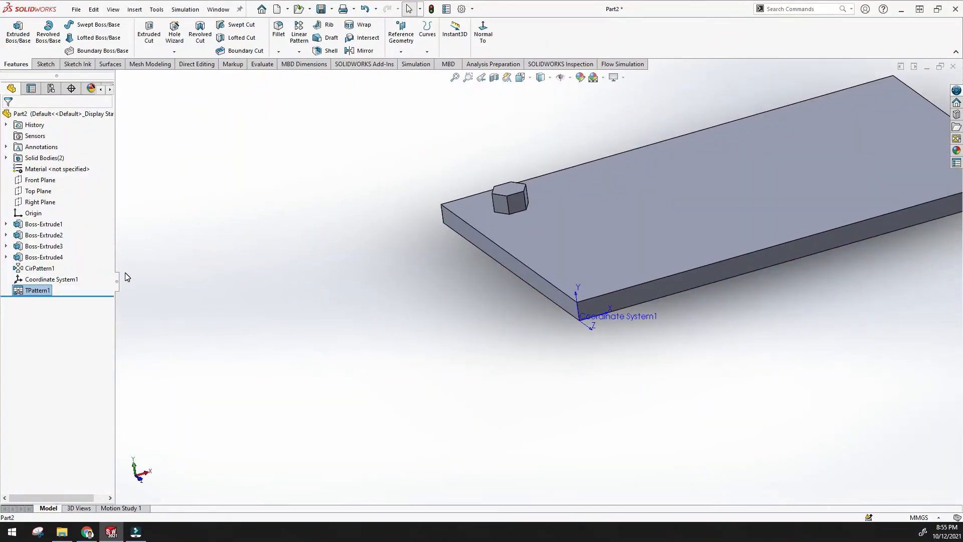
Reopen the table driven pattern for editing and try Selected point as its reference point
right_click(37, 290)
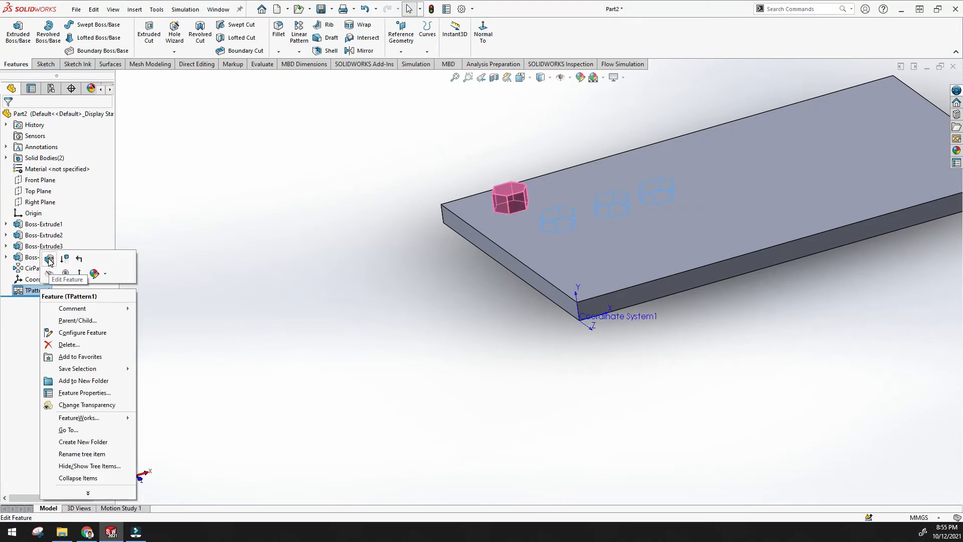
left_click(48, 259)
middle_click_drag(379, 196, 377, 212)
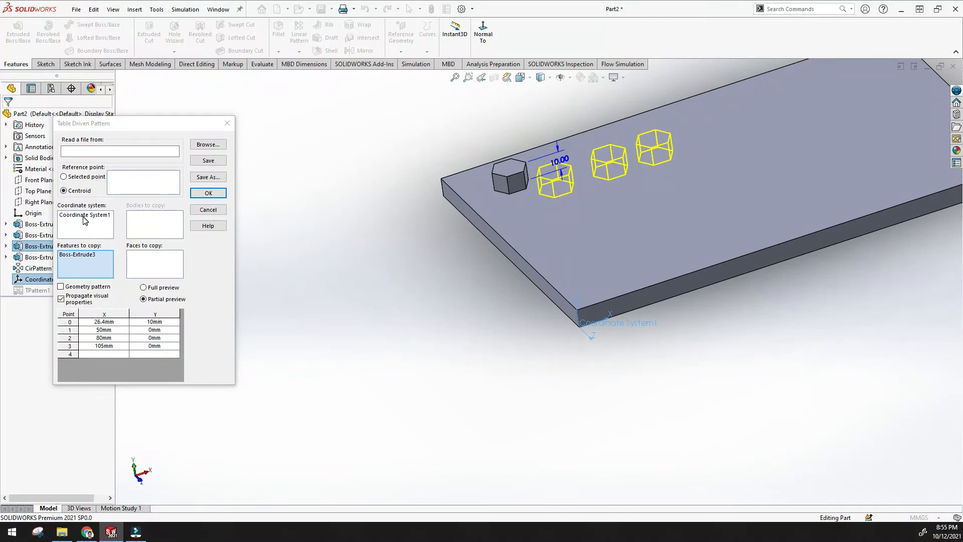
left_click(87, 255)
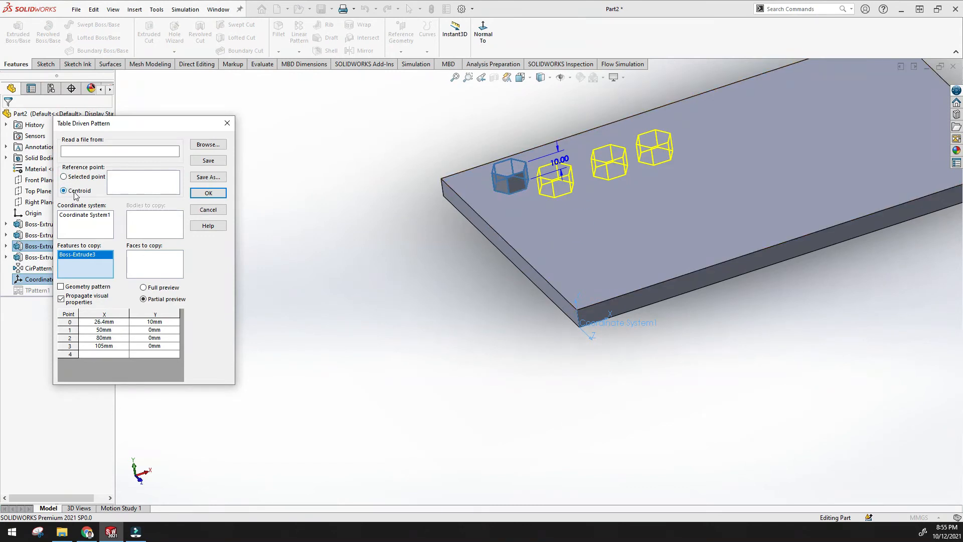
left_click(64, 177)
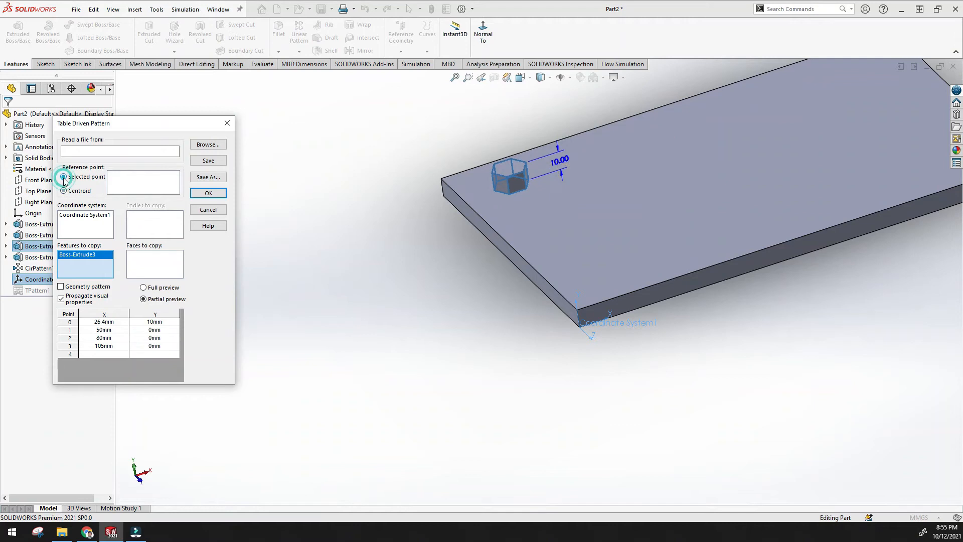
middle_click_drag(403, 200, 409, 243)
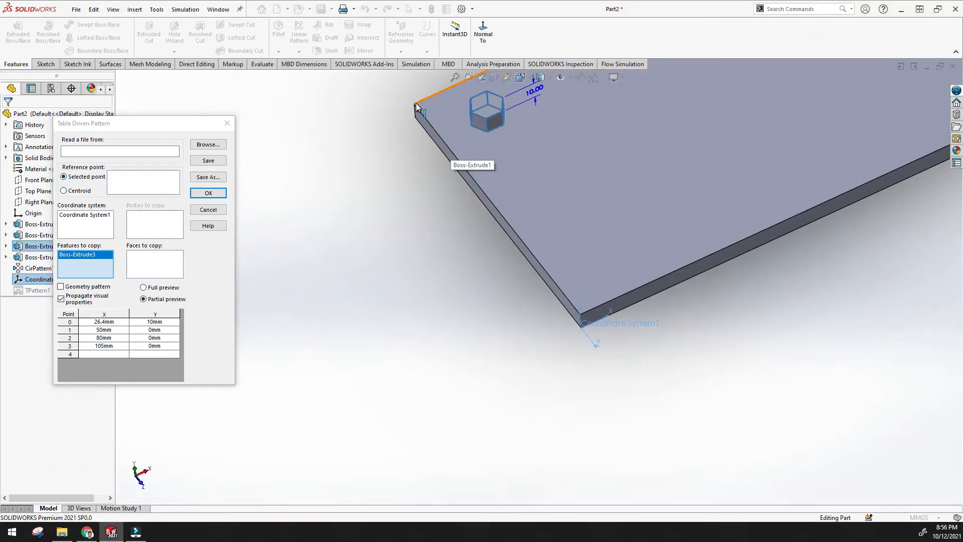
middle_click_drag(419, 110, 409, 154)
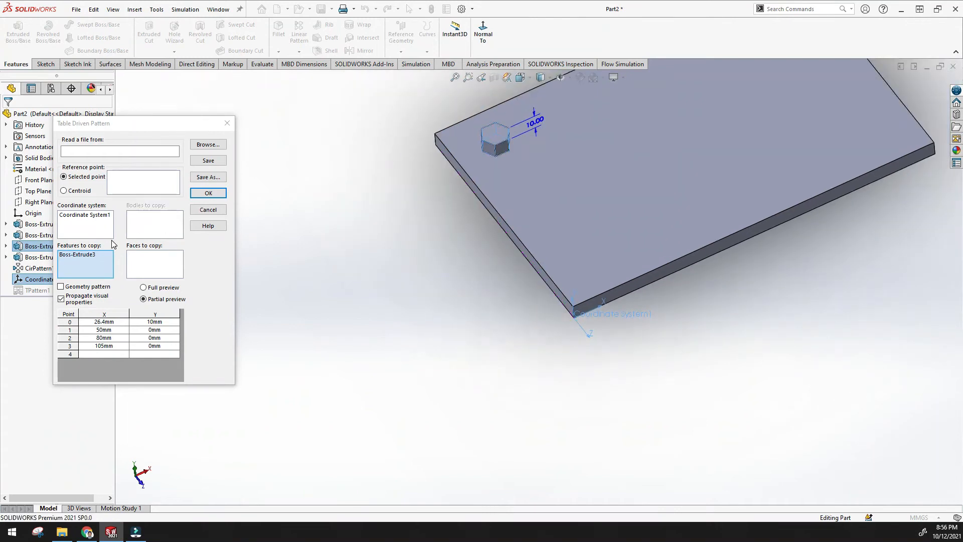
Set the table driven pattern's reference point back to Centroid and accept the pattern
left_click(79, 192)
scroll(499, 148, "down", 5)
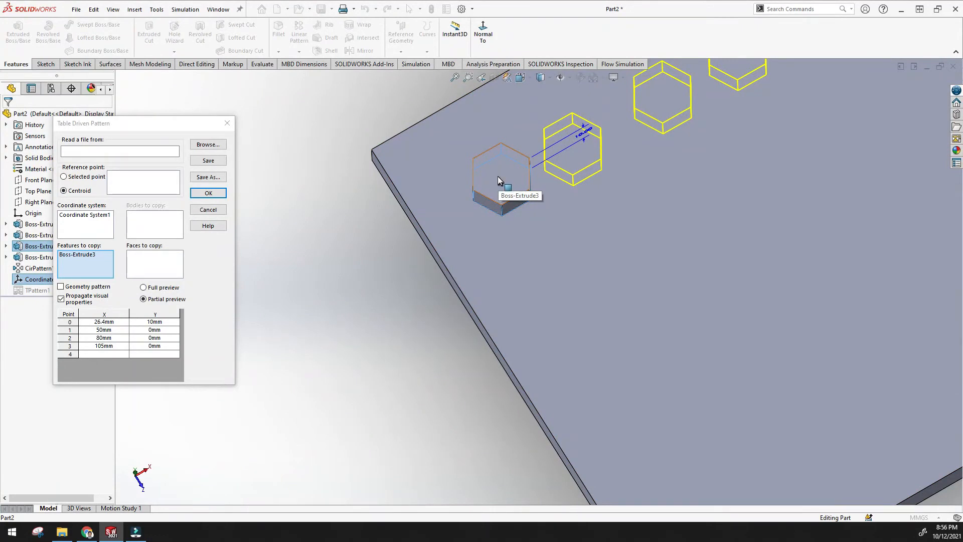
scroll(583, 161, "up", 6)
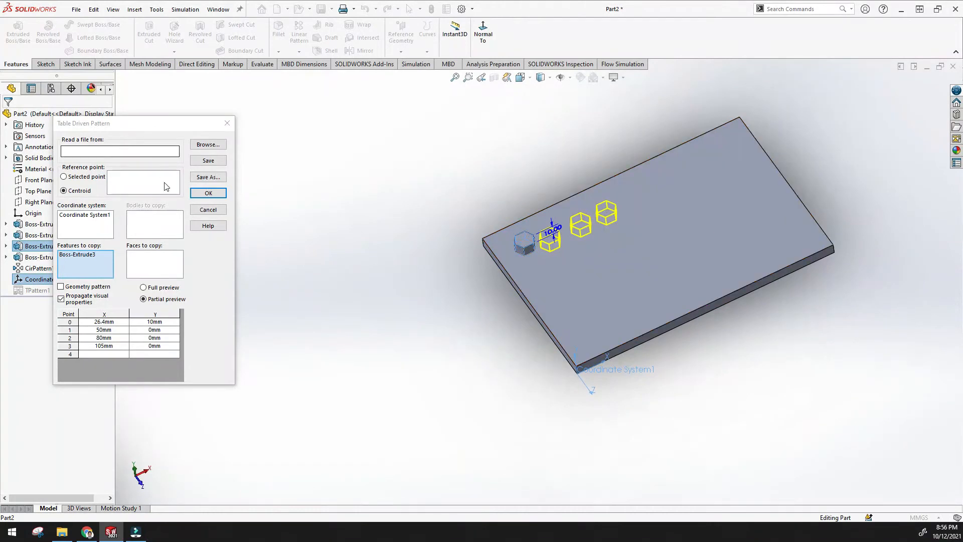
left_click(209, 193)
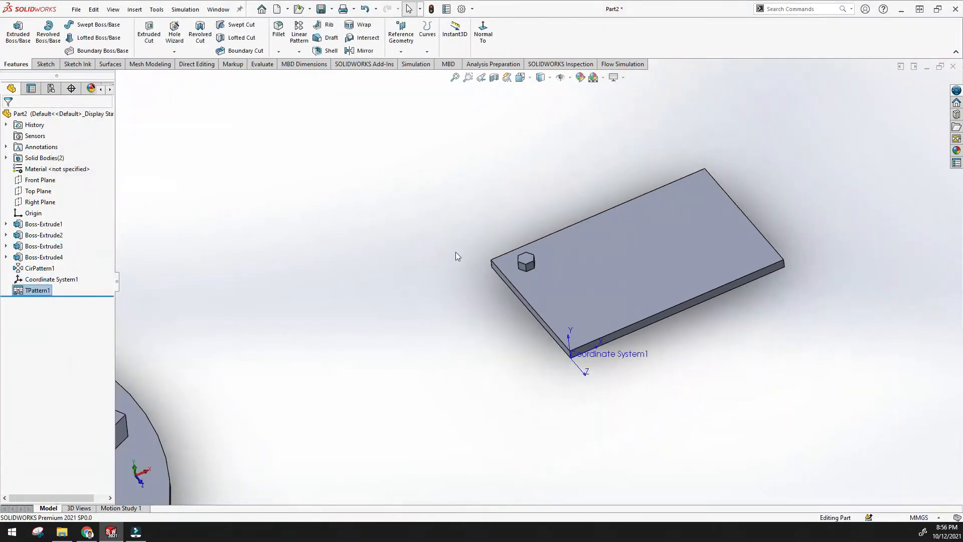
Delete the circular pattern on the disc and the table driven pattern on the rectangular plate
left_click(454, 77)
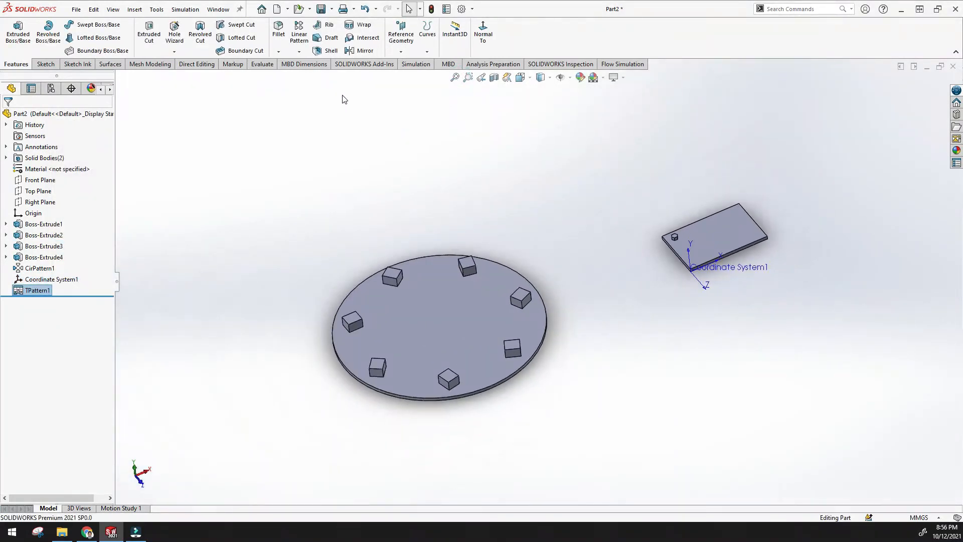
left_click(299, 52)
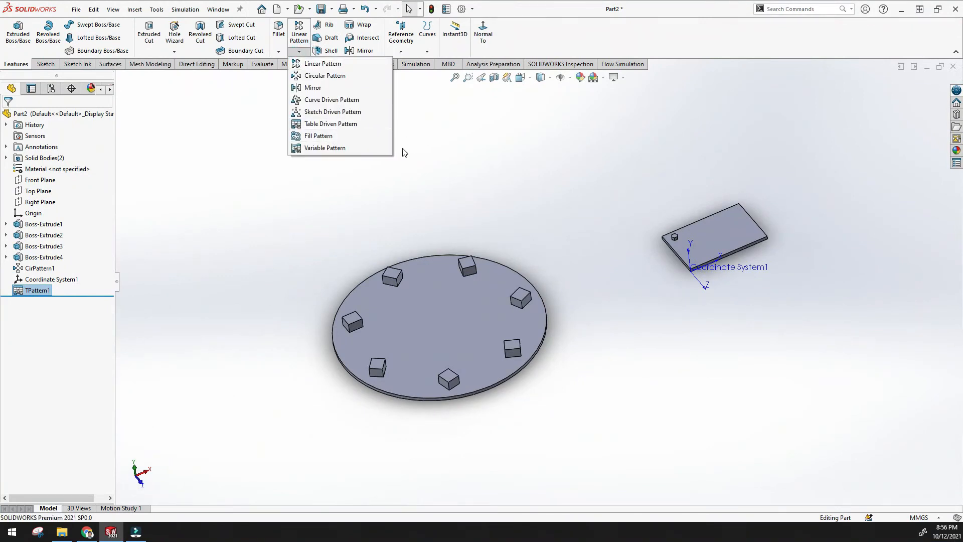
left_click(43, 271)
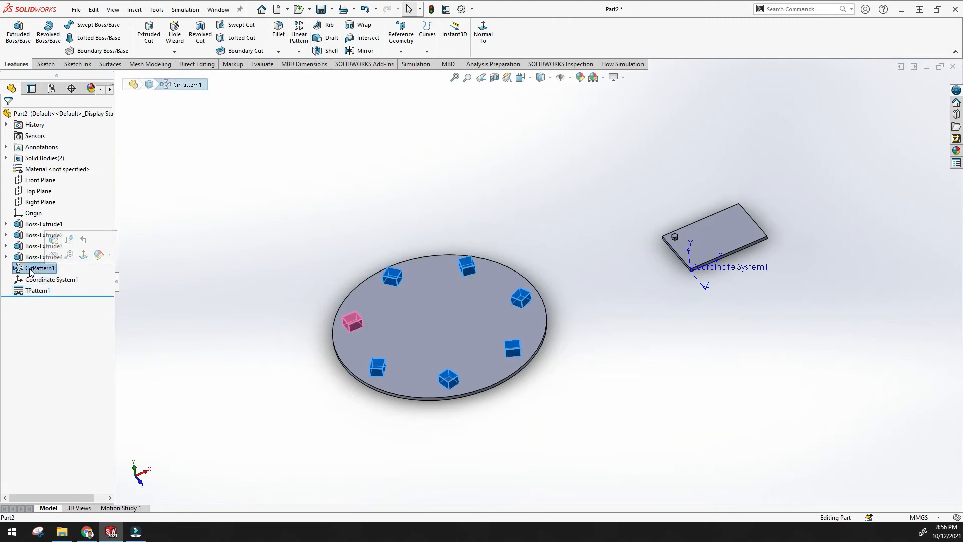
right_click(31, 270)
left_click(58, 324)
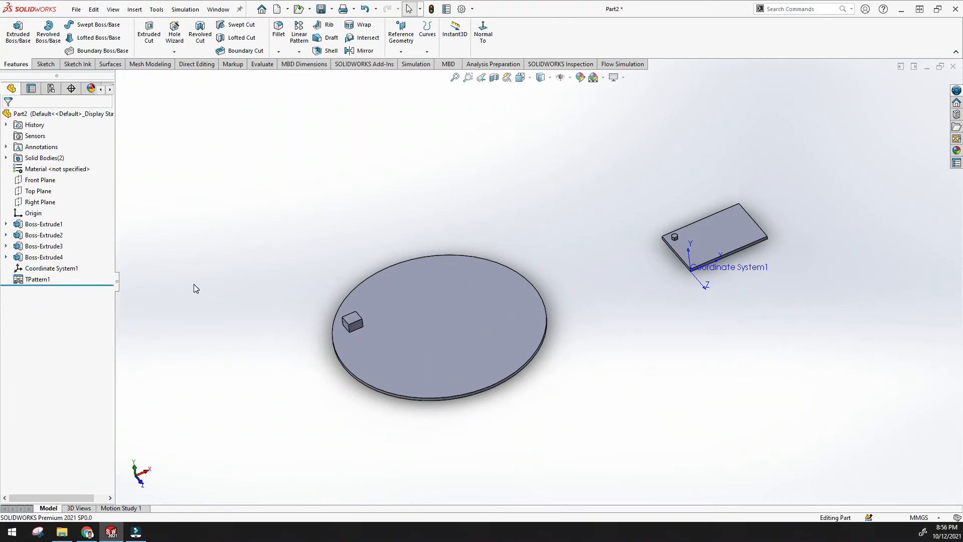
right_click(36, 280)
left_click(77, 336)
Start a Fill Pattern with the disc's top face as the fill boundary
left_click(299, 52)
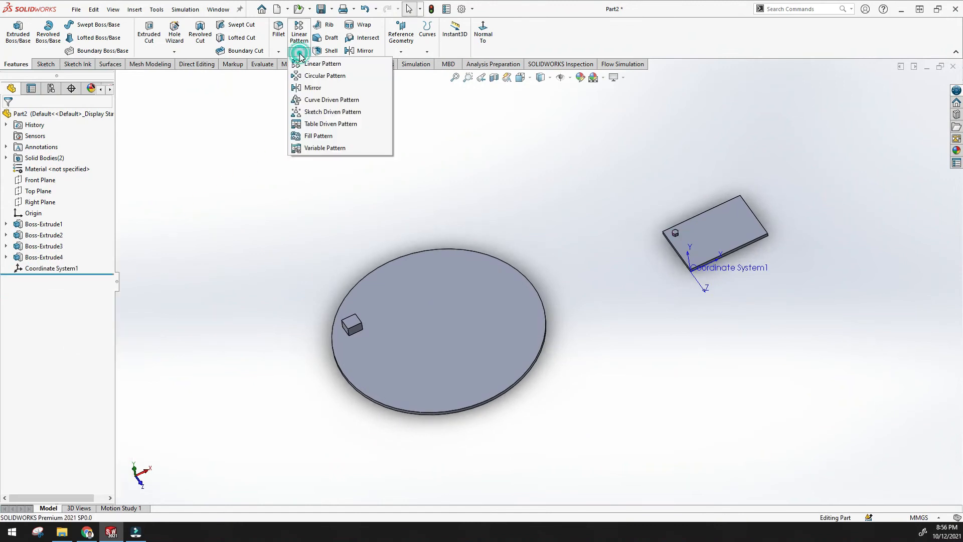
left_click(326, 136)
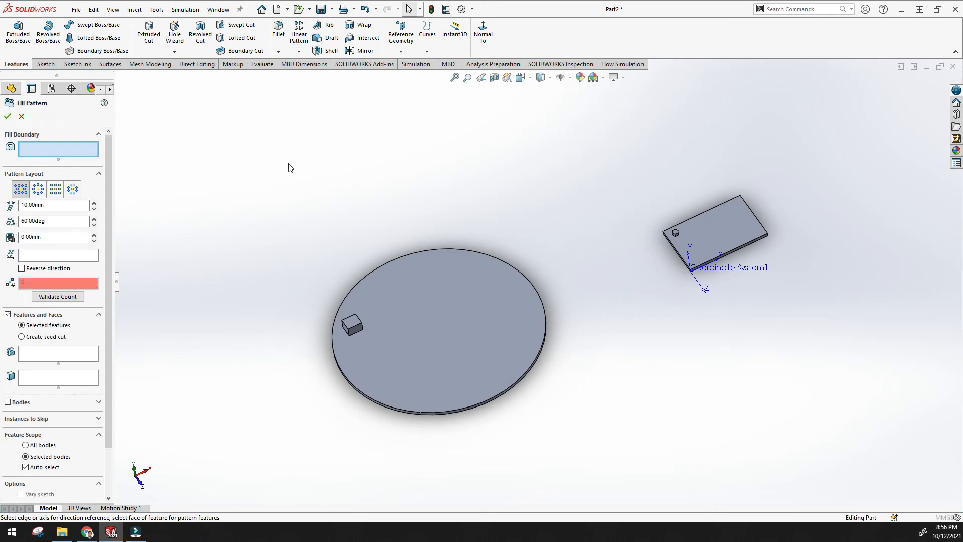
left_click(34, 150)
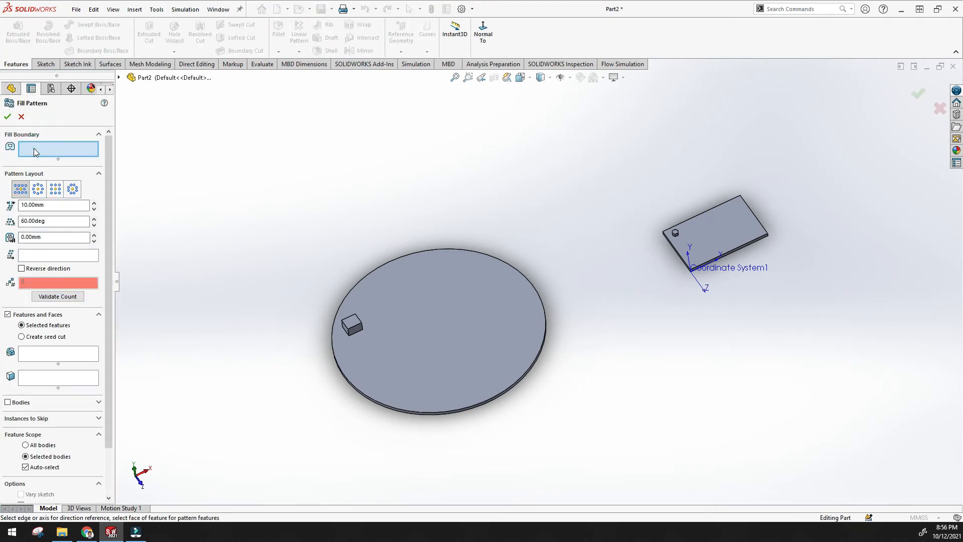
middle_click_drag(150, 187, 423, 264)
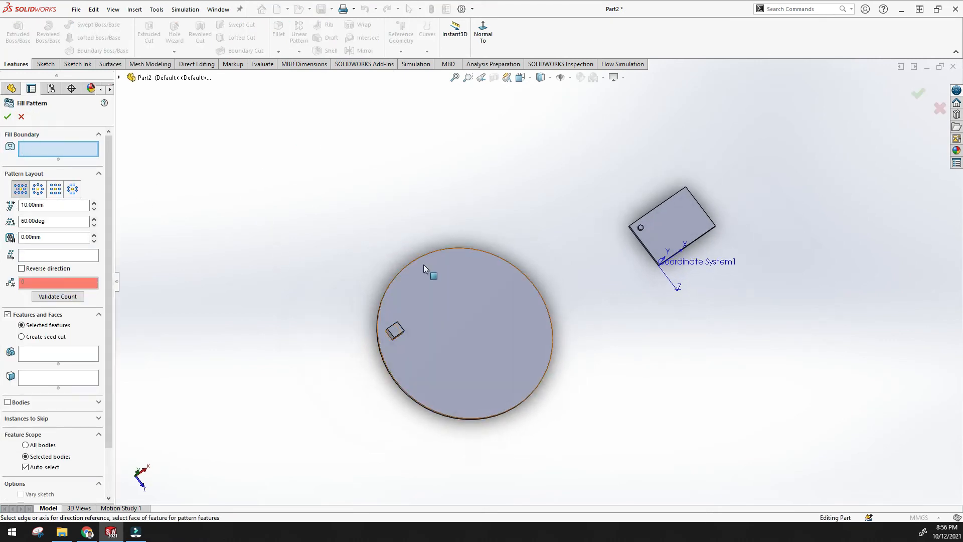
left_click(454, 279)
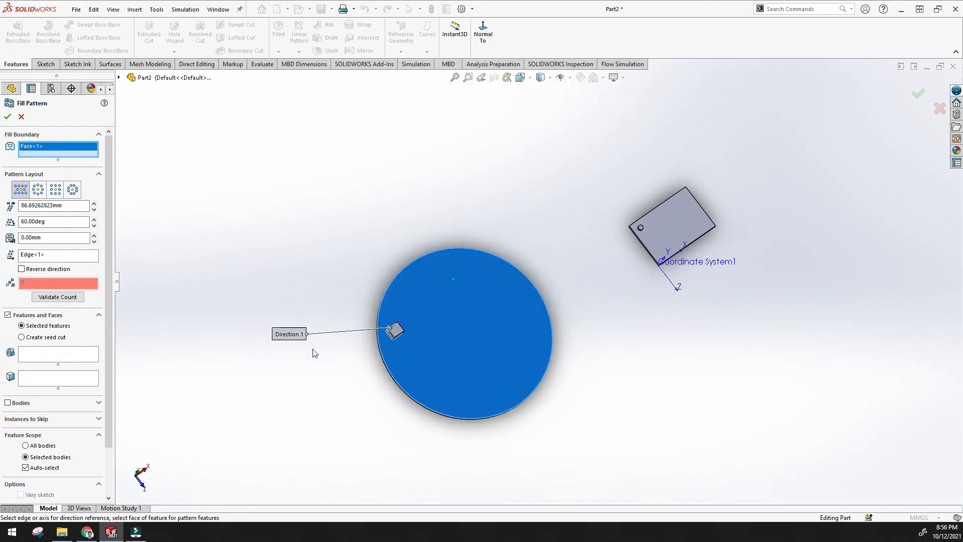
scroll(448, 302, "up", 1)
left_click(454, 75)
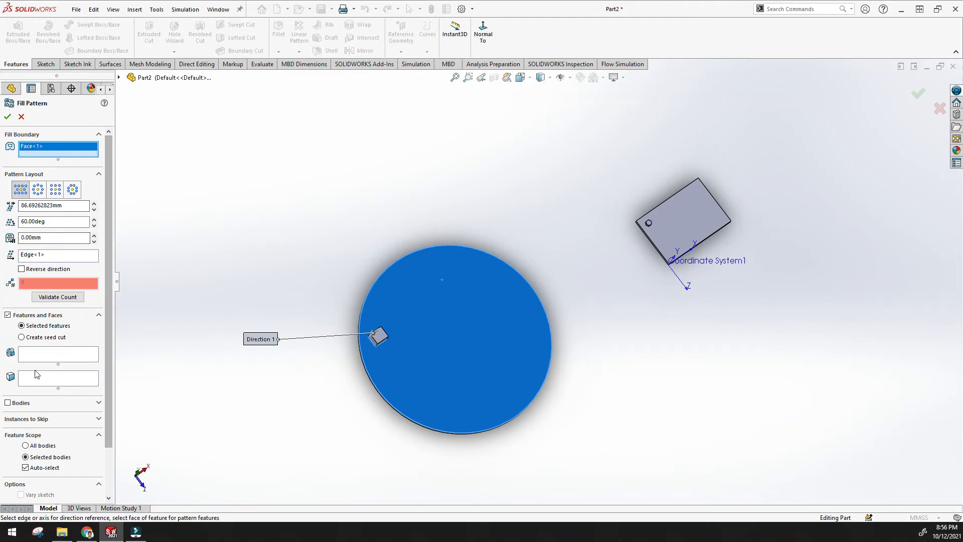
Choose the square boss on the disc as the feature to repeat in the fill pattern
left_click(45, 361)
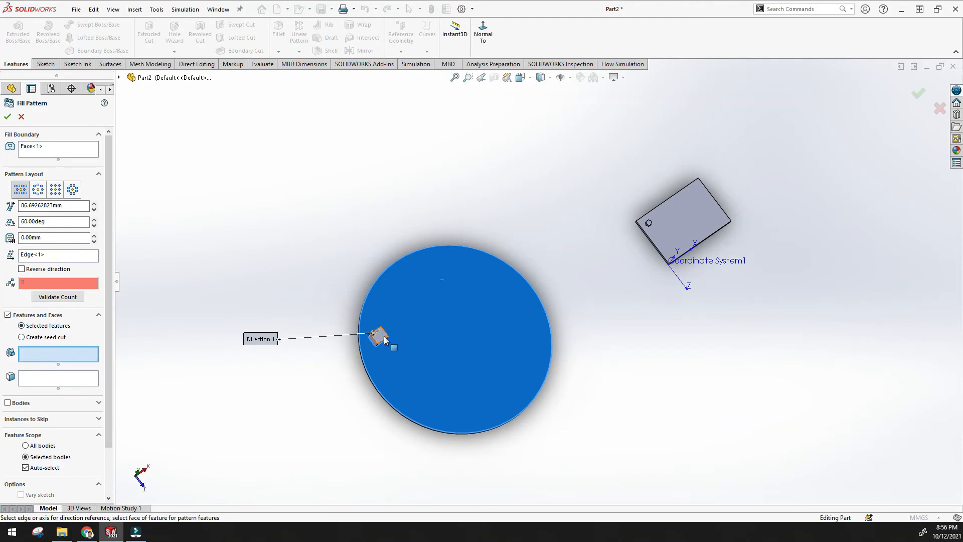
middle_click_drag(390, 341, 415, 312)
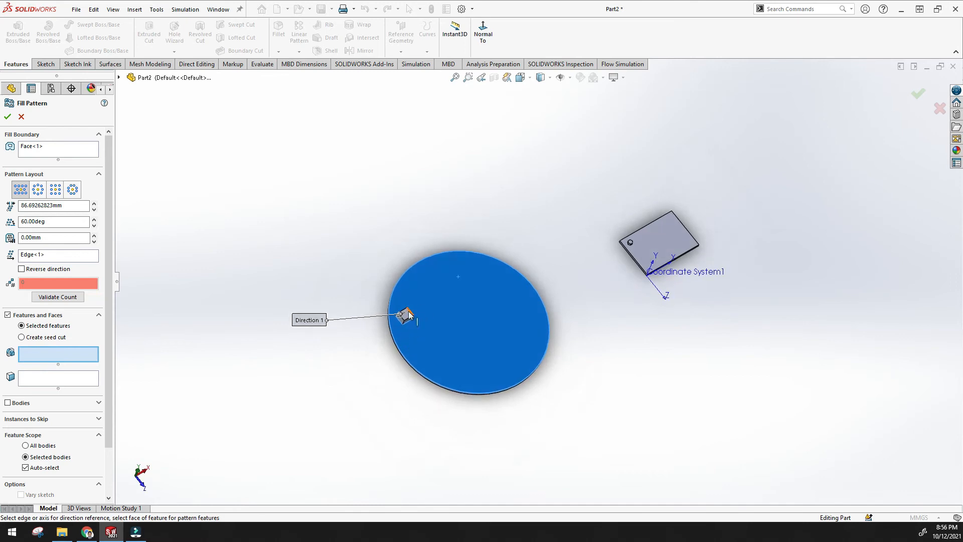
left_click(408, 315)
key("z")
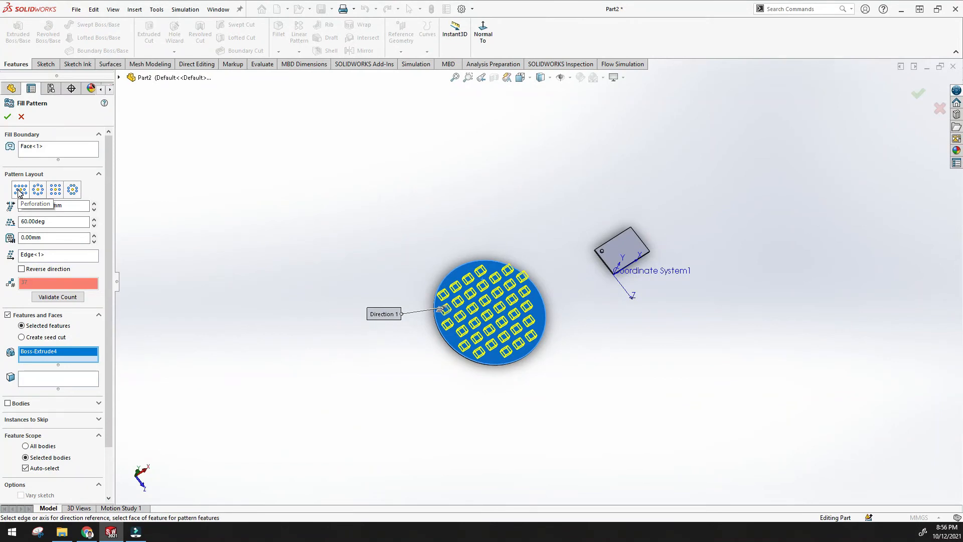
Preview the circular and square fill layouts, and switch to the polygon layout with 8 sides
left_click(39, 189)
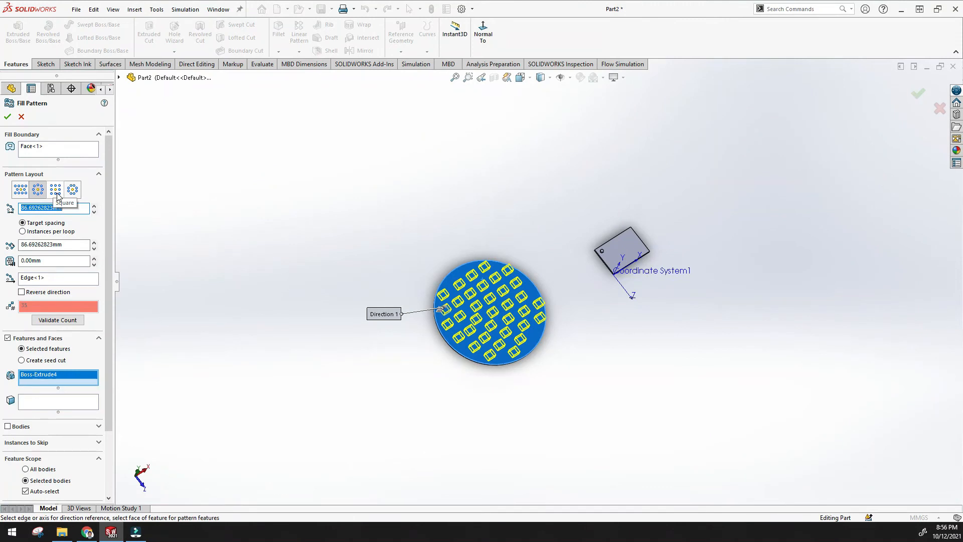
left_click(56, 191)
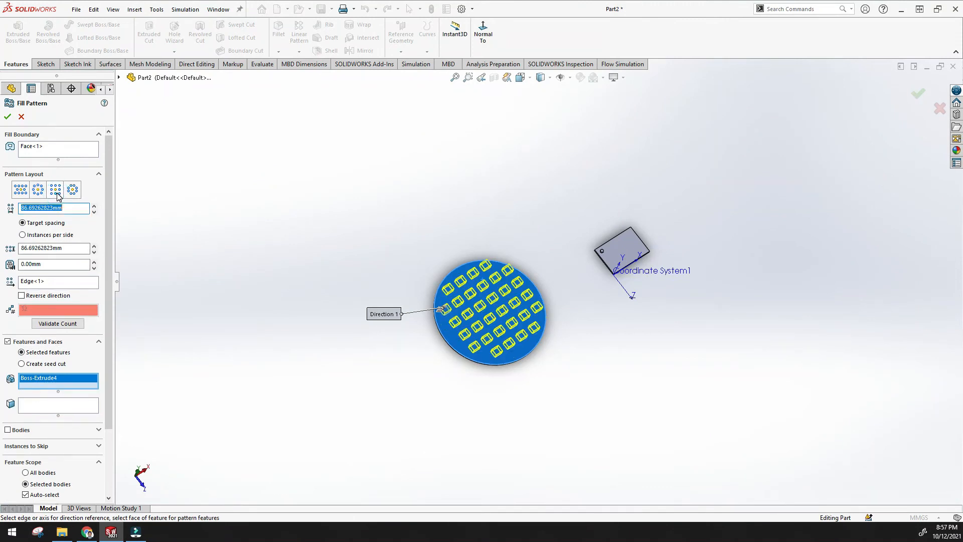
left_click(72, 191)
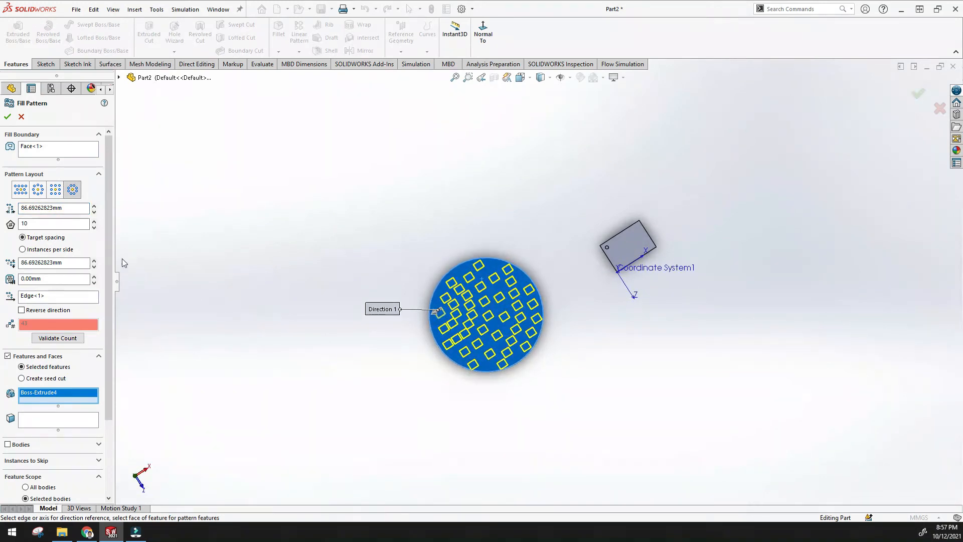
left_click(94, 228)
left_click(93, 227)
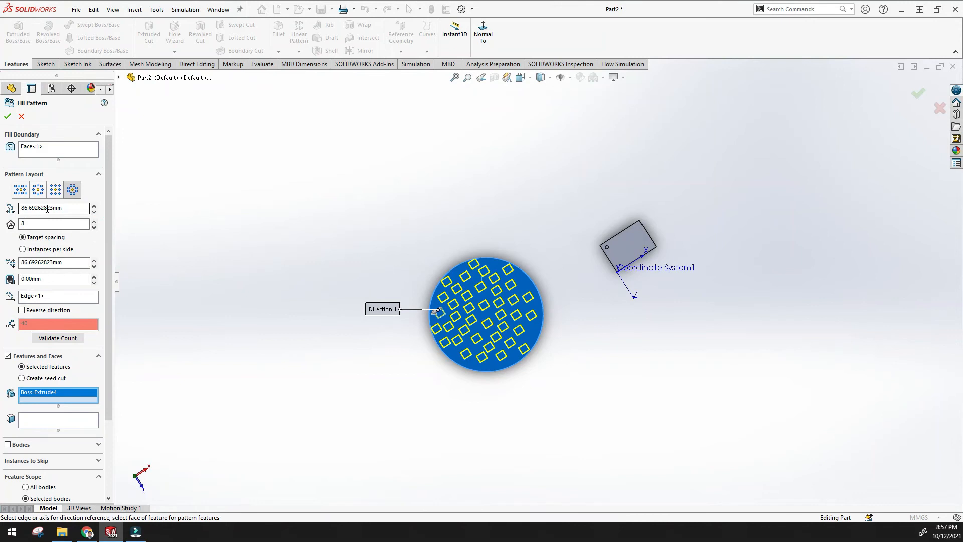
Set the polygon layout's loop spacing to 76.69262823 mm
left_click(94, 211)
left_click(94, 211)
left_click(94, 211)
left_click(94, 205)
left_click(94, 205)
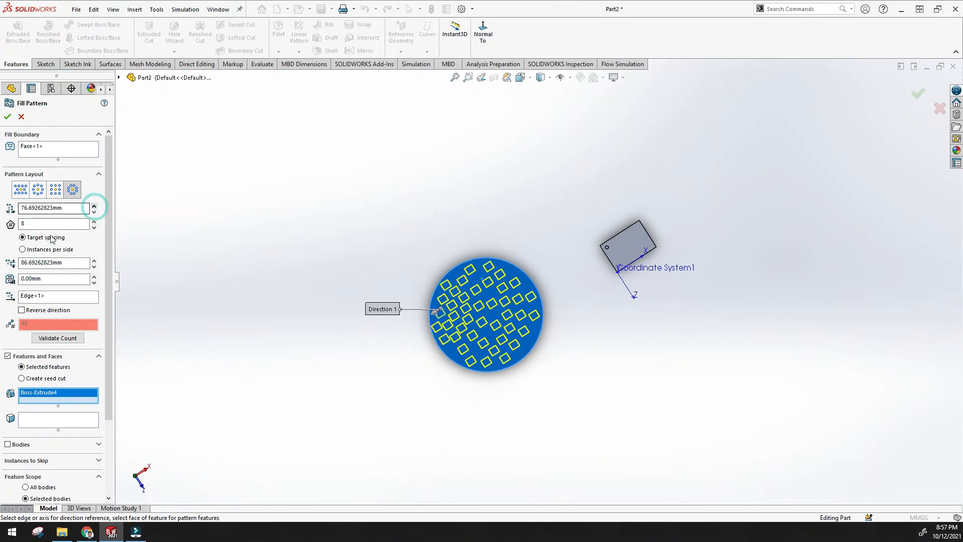
Reduce the polygon layout's instance spacing to 56.69262823 mm
left_click(60, 261)
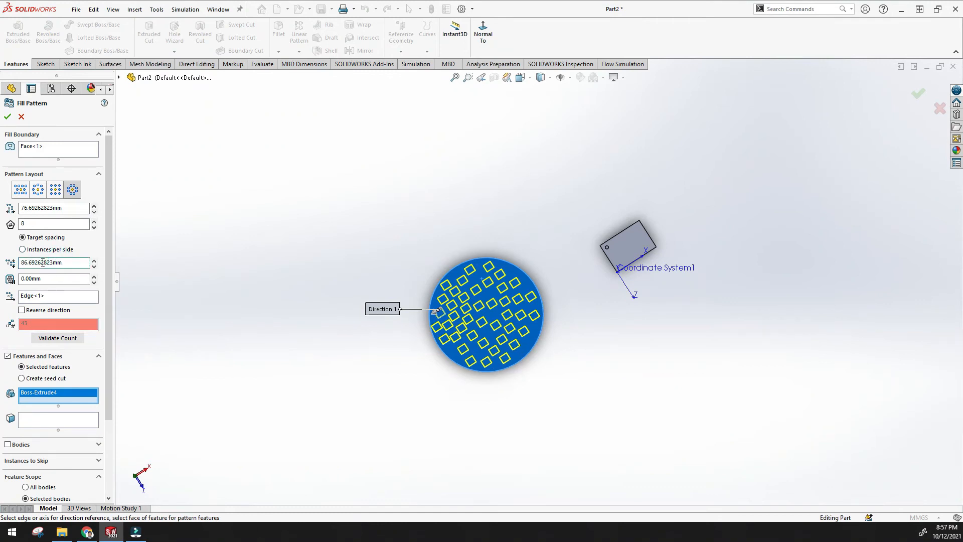
left_click(94, 266)
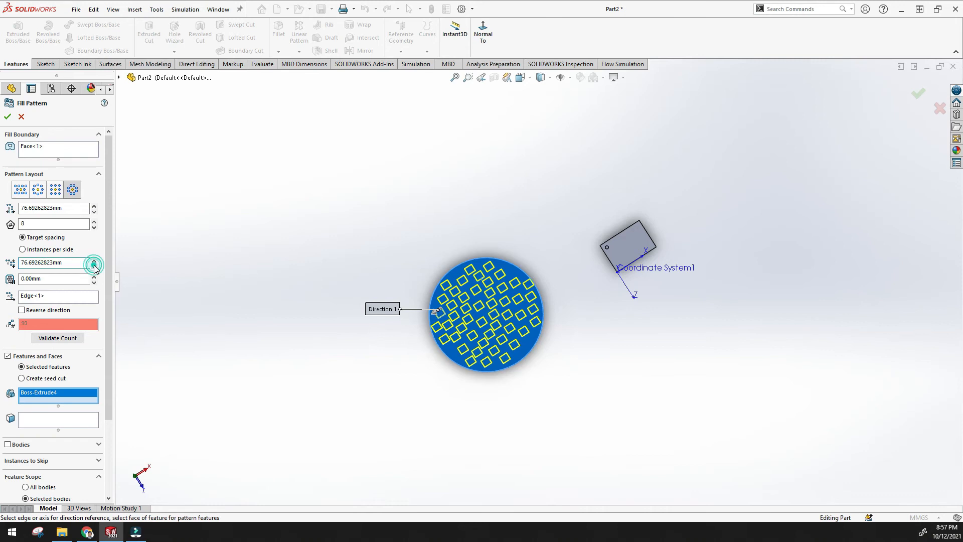
left_click(94, 266)
left_click(94, 266)
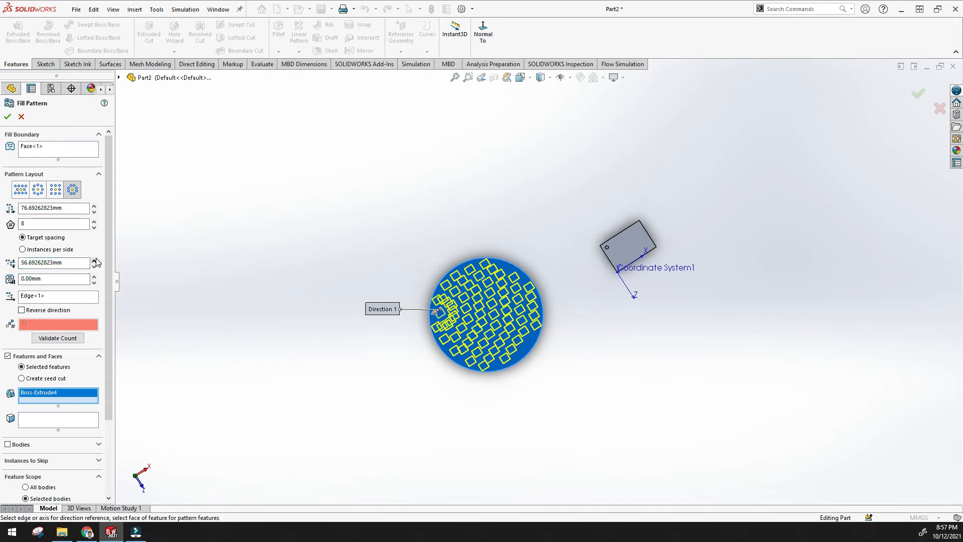
Switch the fill pattern to the circular layout with an instance spacing of 76.69262823 mm
left_click(38, 189)
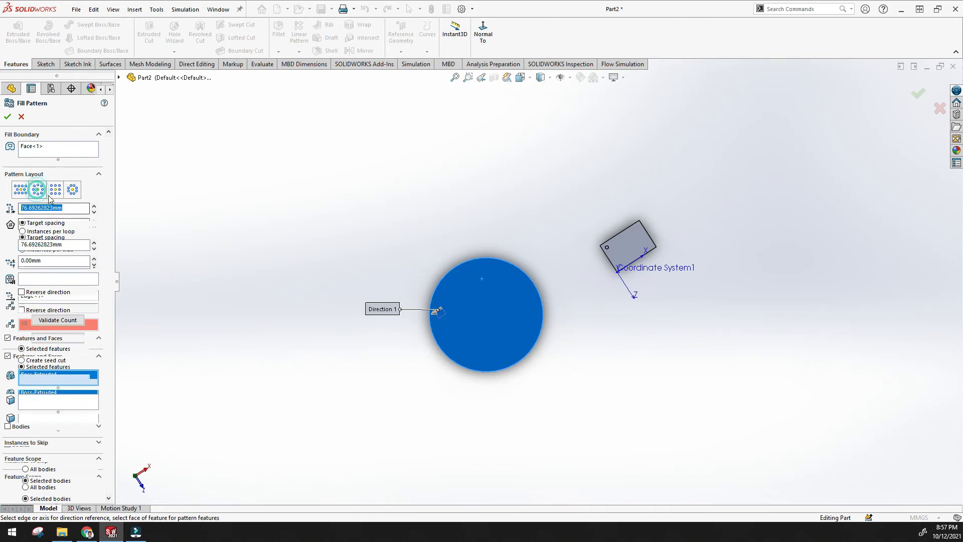
left_click(94, 248)
left_click(94, 249)
left_click(95, 243)
left_click(95, 243)
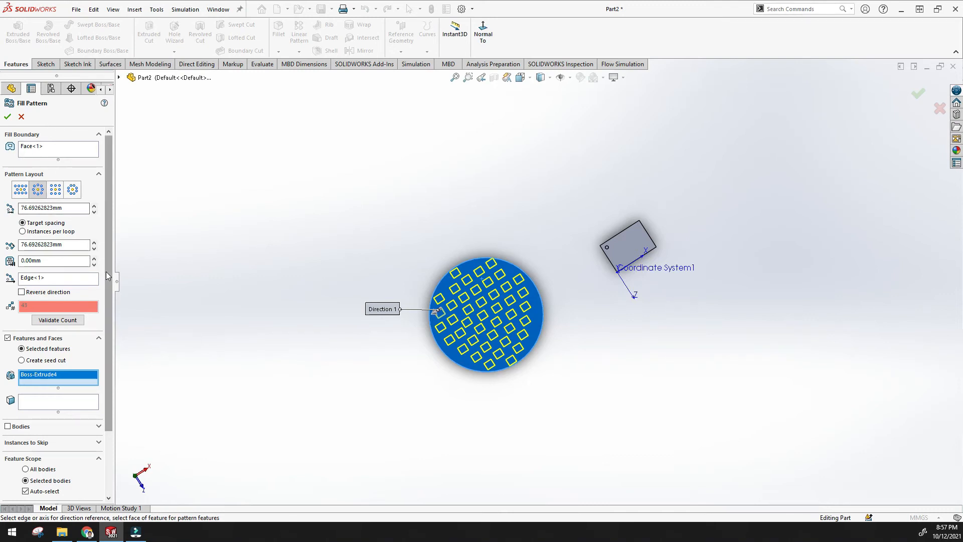
Review the fill pattern's boundary face, direction reference edge and remaining options
scroll(106, 272, "down", 3)
left_click(49, 224)
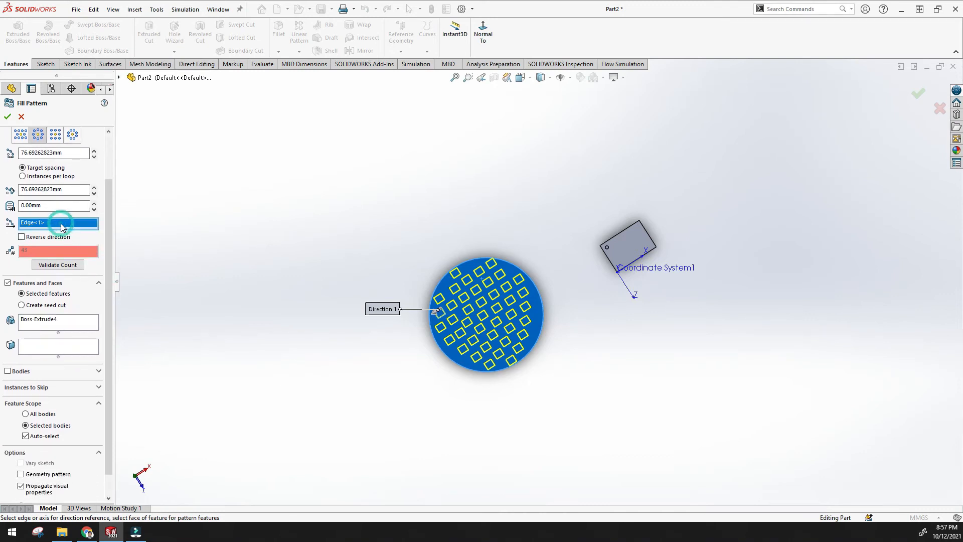
scroll(46, 208, "up", 3)
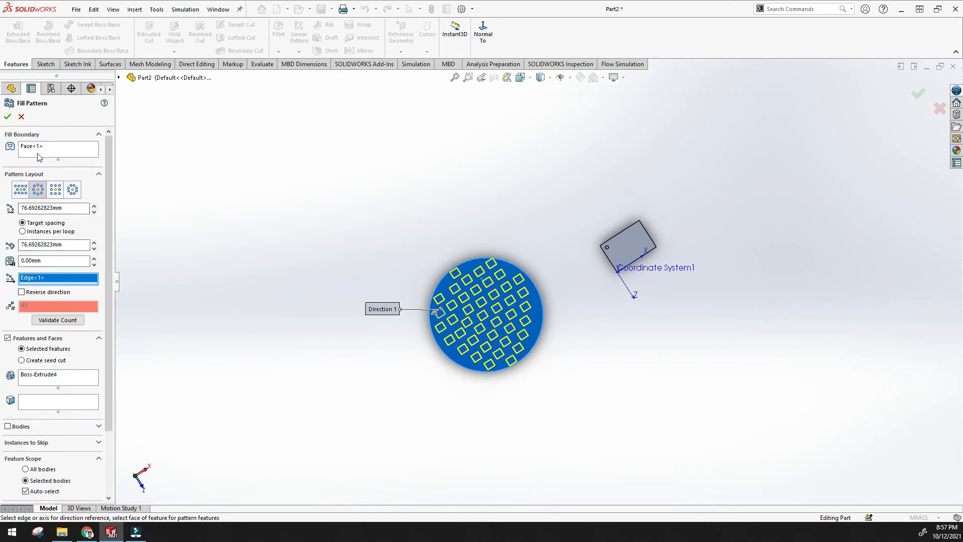
left_click(36, 150)
left_click(44, 279)
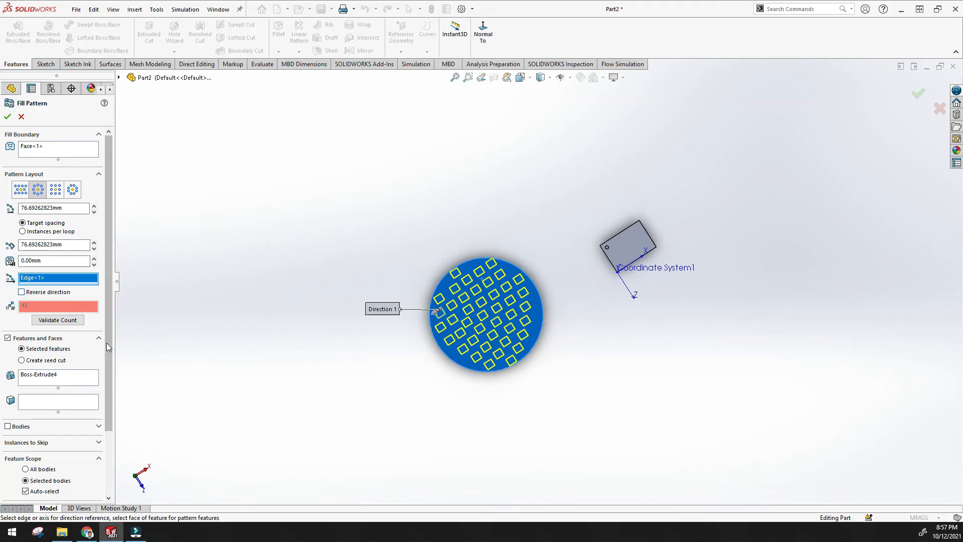
Accept the circular-layout fill pattern of the square boss and inspect the copies on the disc's top face
left_click_drag(108, 367, 110, 433)
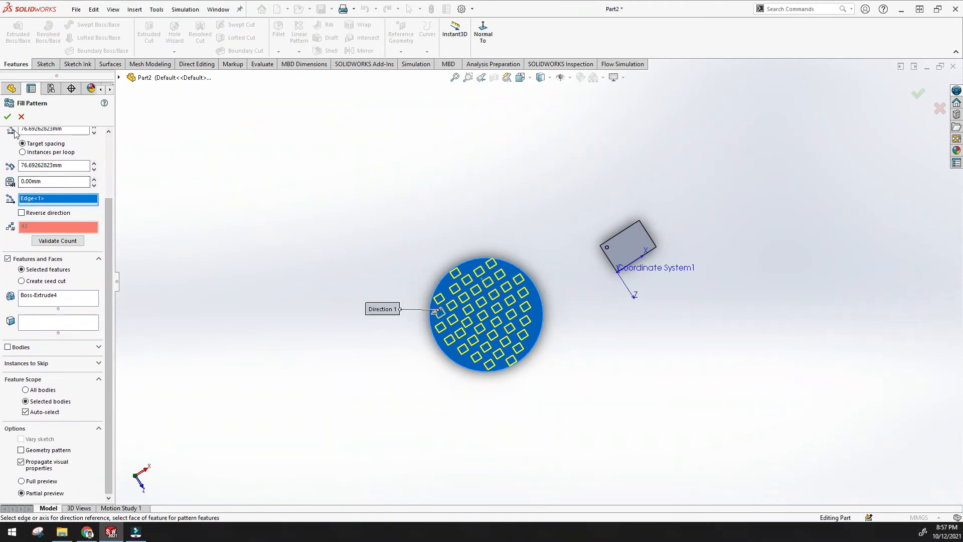
left_click(7, 118)
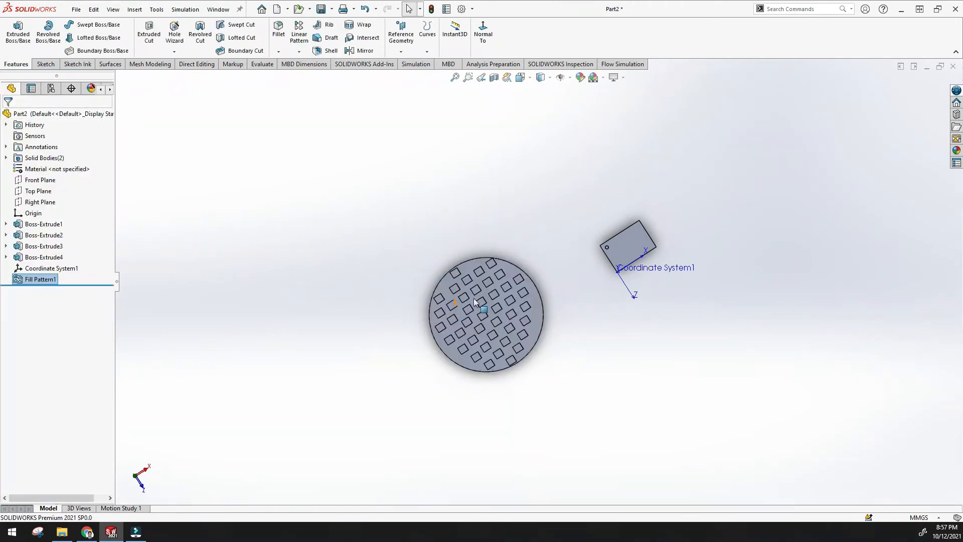
scroll(481, 299, "down", 3)
middle_click_drag(494, 355, 413, 344)
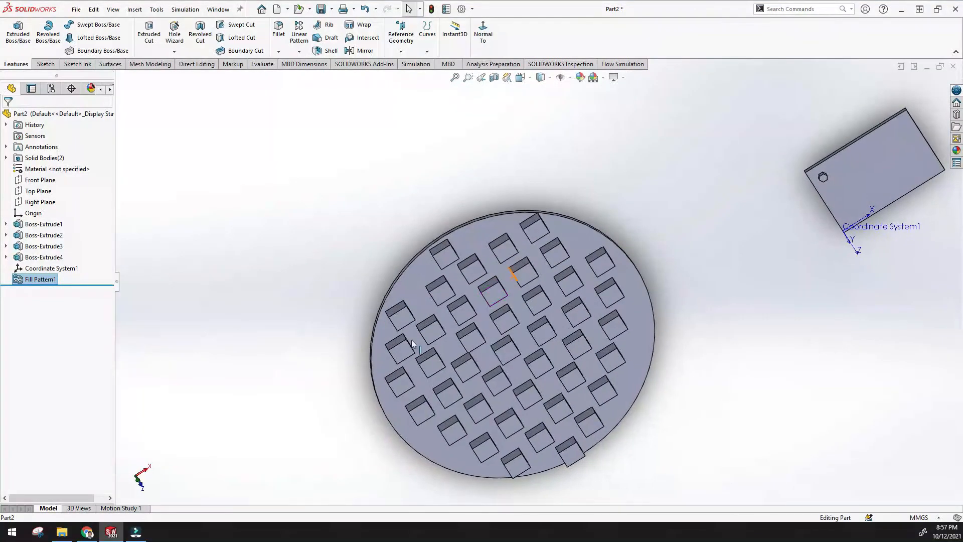
Reopen the fill pattern for editing and validate its instance count
right_click(28, 283)
left_click(32, 251)
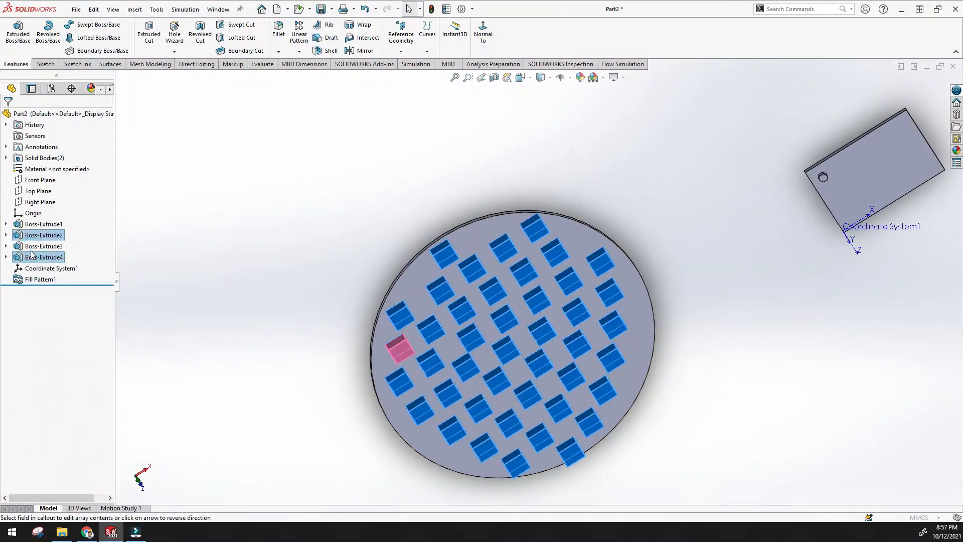
key("z")
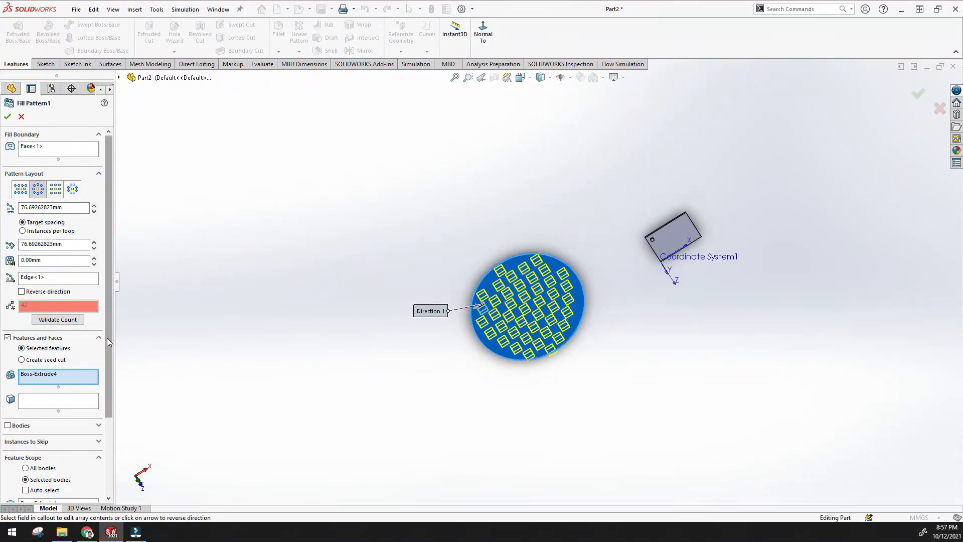
left_click(69, 323)
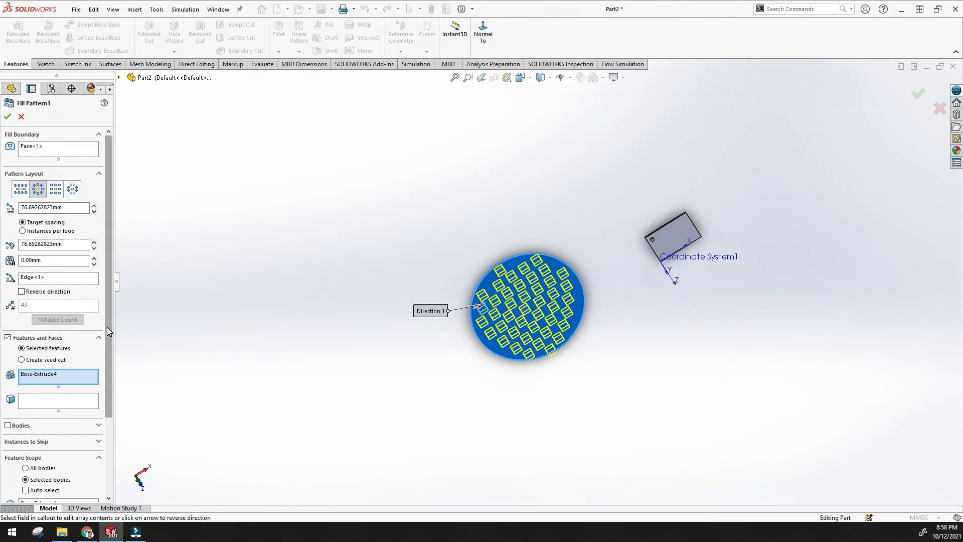
Switch the fill pattern from the selected boss feature to a created seed cut
left_click_drag(107, 327, 80, 337)
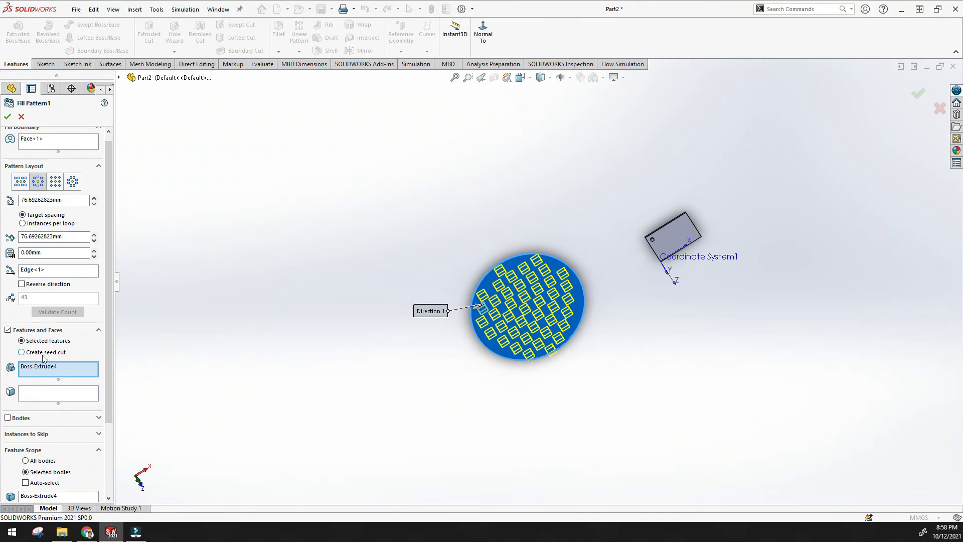
left_click(22, 353)
middle_click_drag(288, 352, 372, 270)
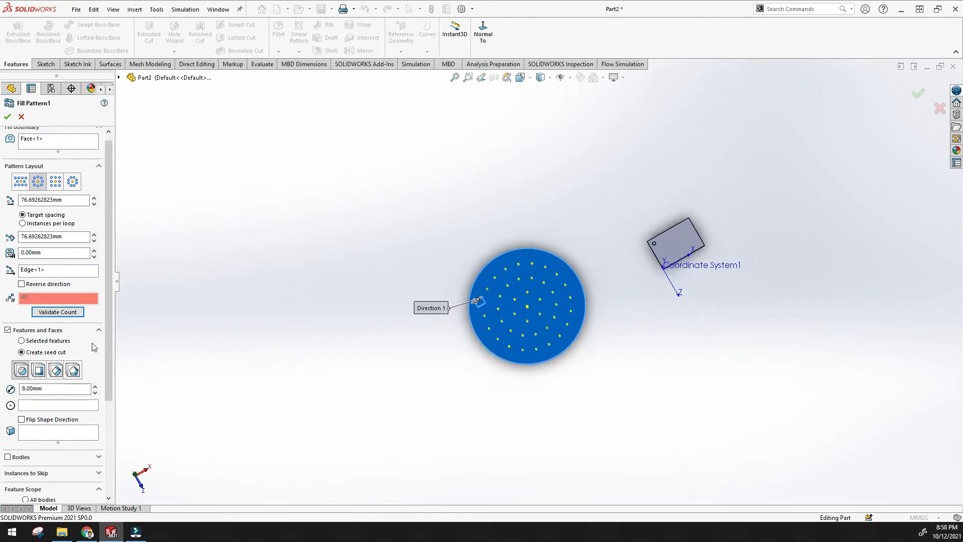
scroll(56, 208, "up", 1)
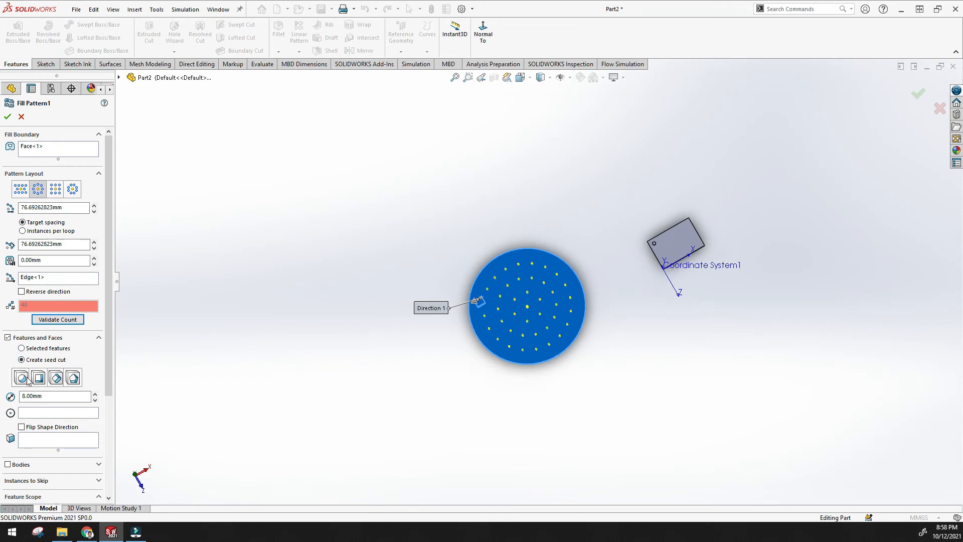
scroll(29, 377, "down", 3)
scroll(234, 312, "up", 3)
scroll(63, 312, "up", 3)
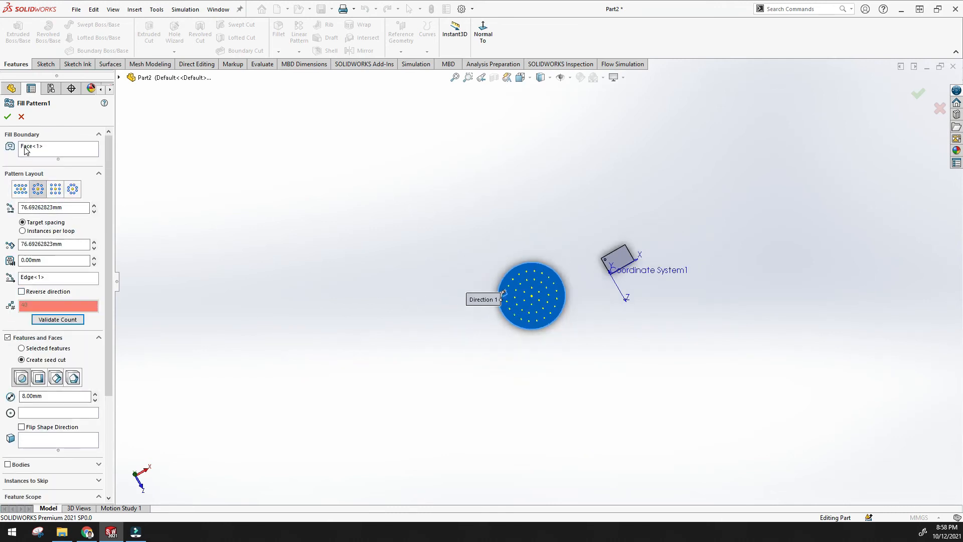
Try the circle, diamond and polygon seed cut shapes and settle on the diamond
left_click(23, 380)
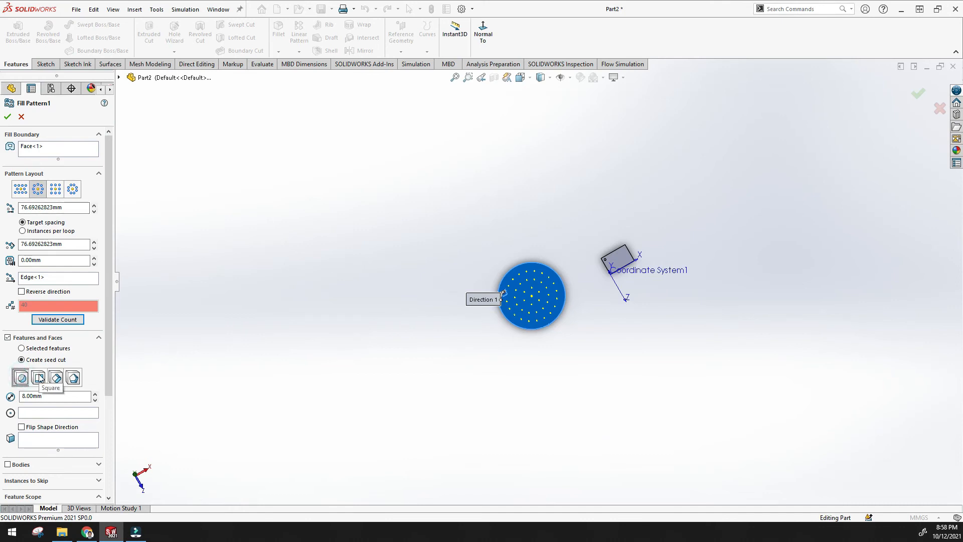
left_click(22, 379)
left_click(56, 379)
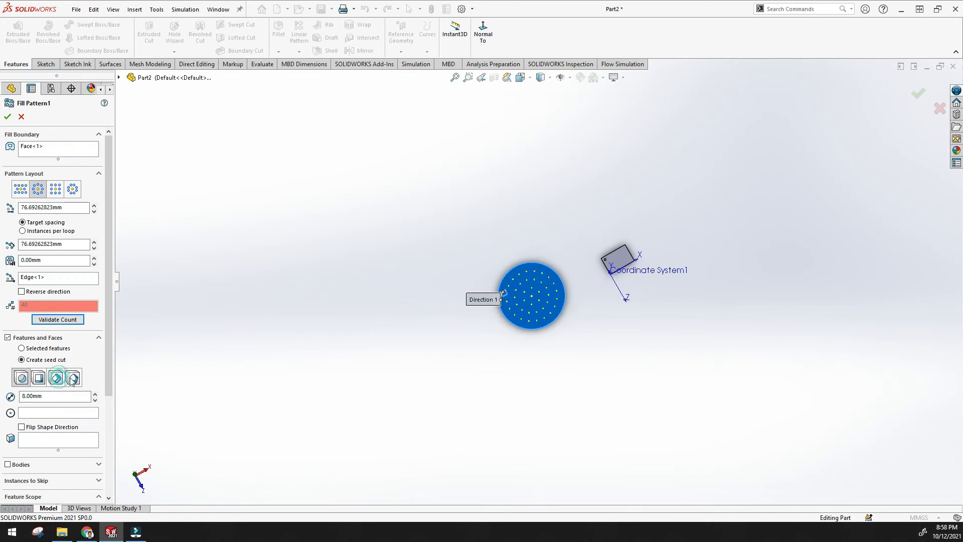
left_click(74, 379)
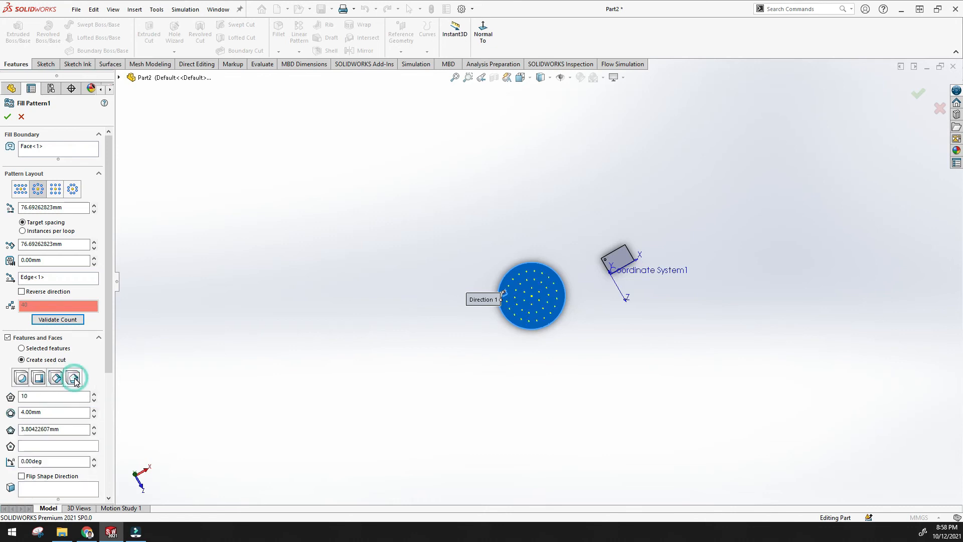
left_click(55, 379)
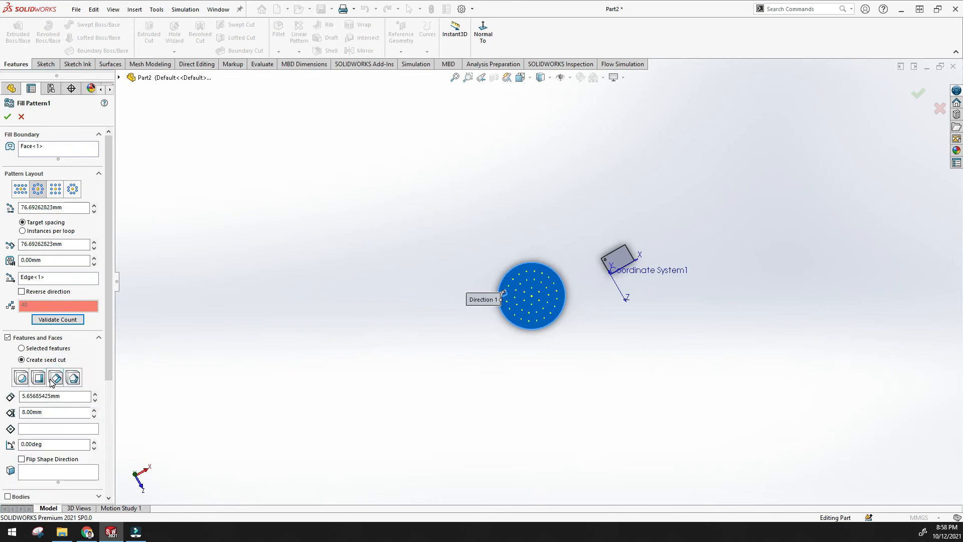
Review the diamond seed cut's dimension, diagonal and rotation settings, comparing them with the circle's diameter setting
scroll(51, 367, "down", 2)
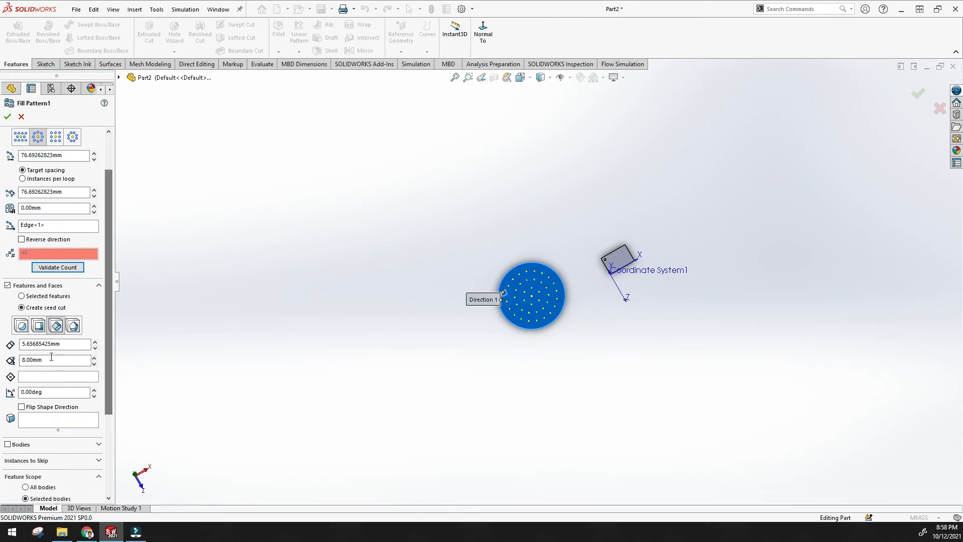
left_click(41, 344)
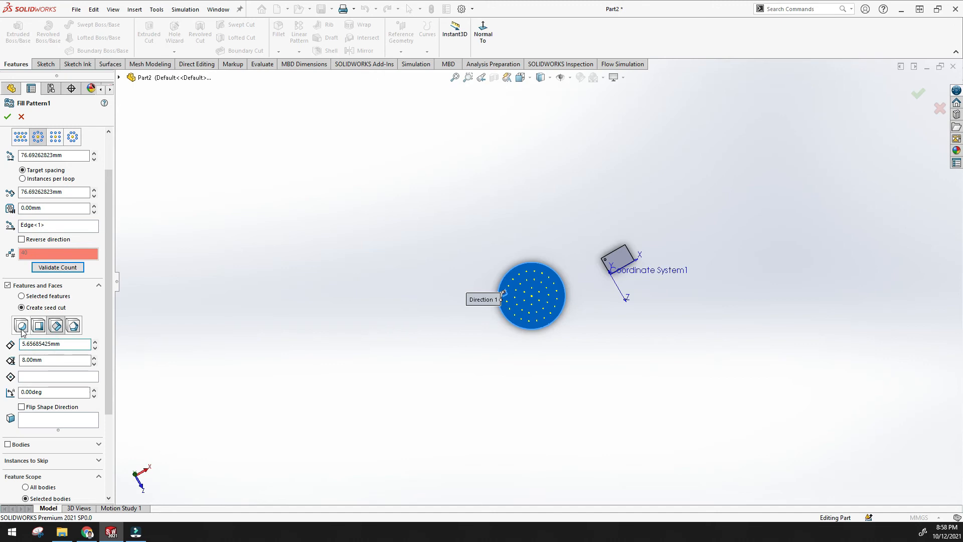
left_click(22, 326)
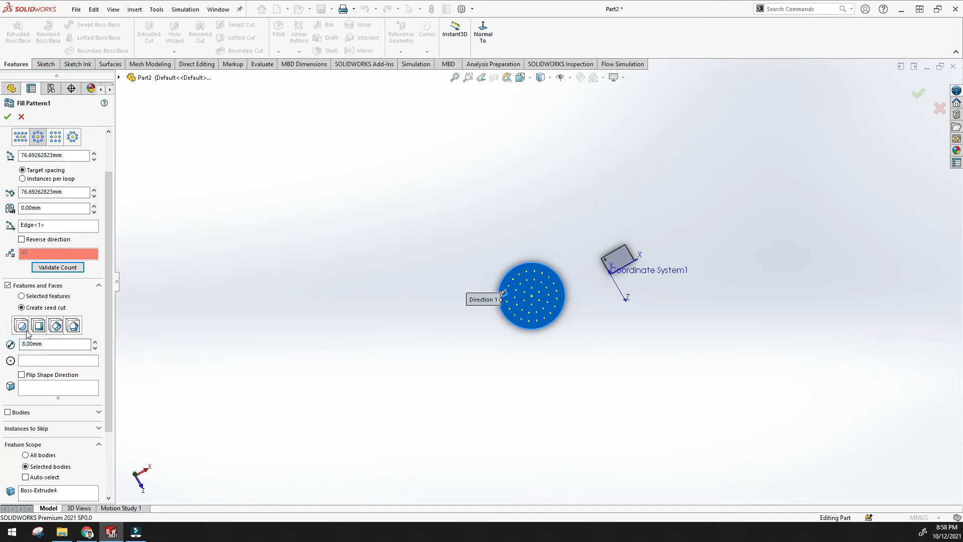
left_click(56, 327)
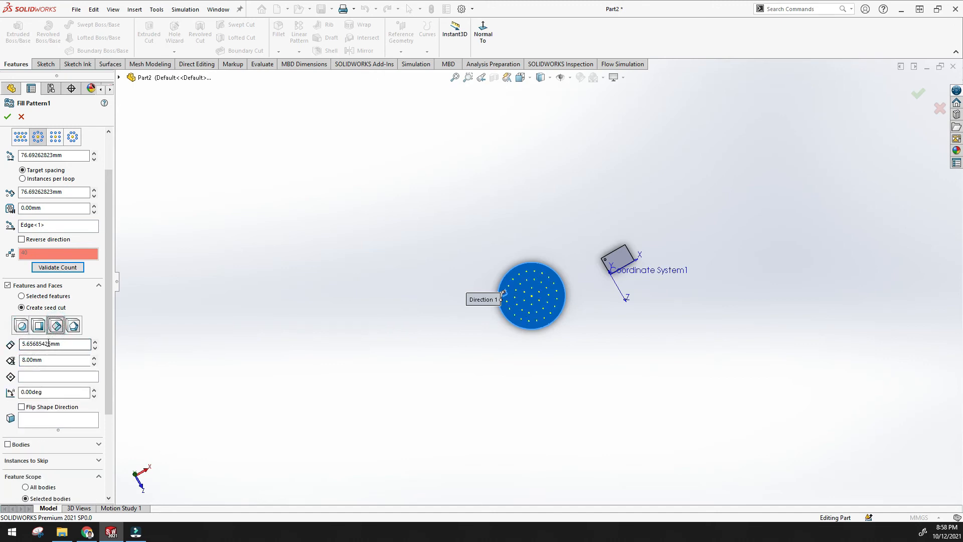
left_click(32, 359)
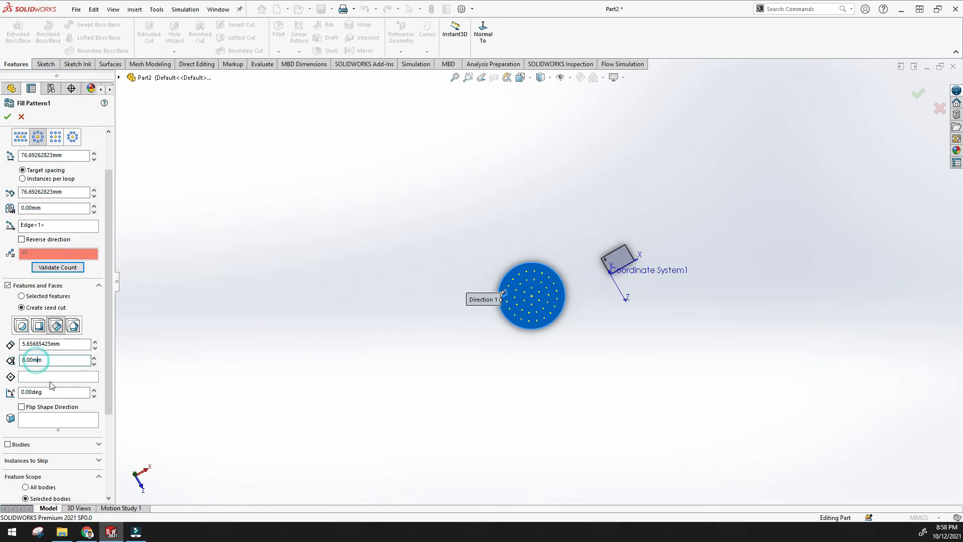
left_click(44, 395)
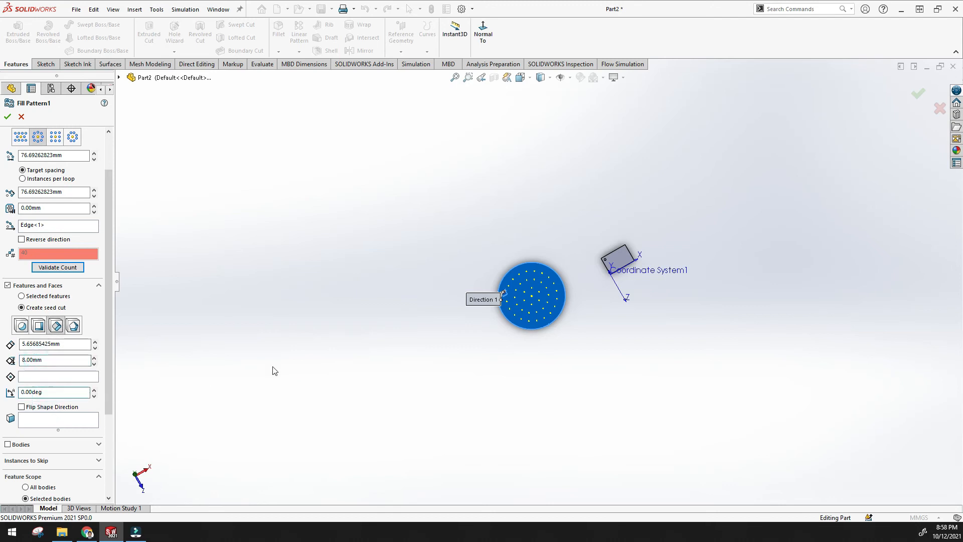
Preview the square and polygon layouts for the diamond cuts, choose the perforation layout and accept the fill pattern
scroll(559, 279, "down", 5)
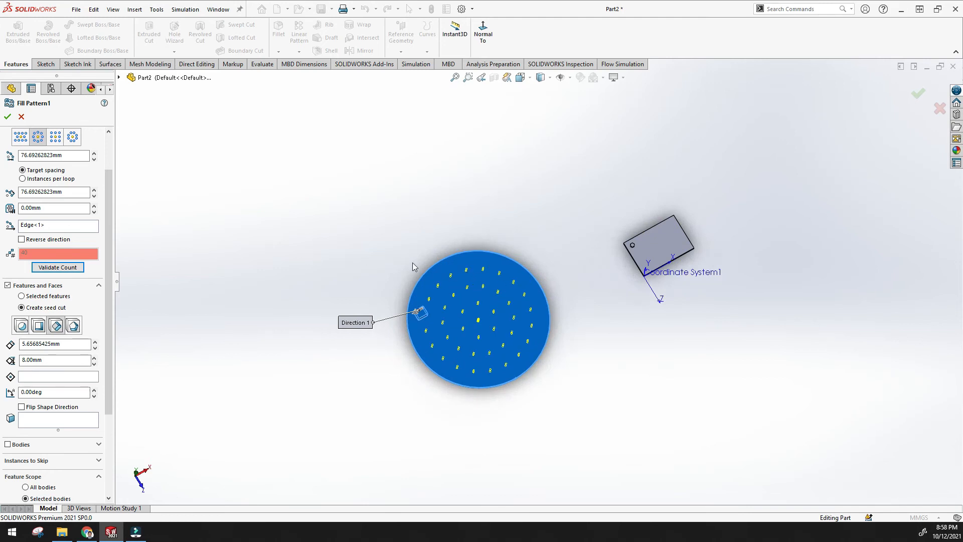
scroll(56, 189, "up", 2)
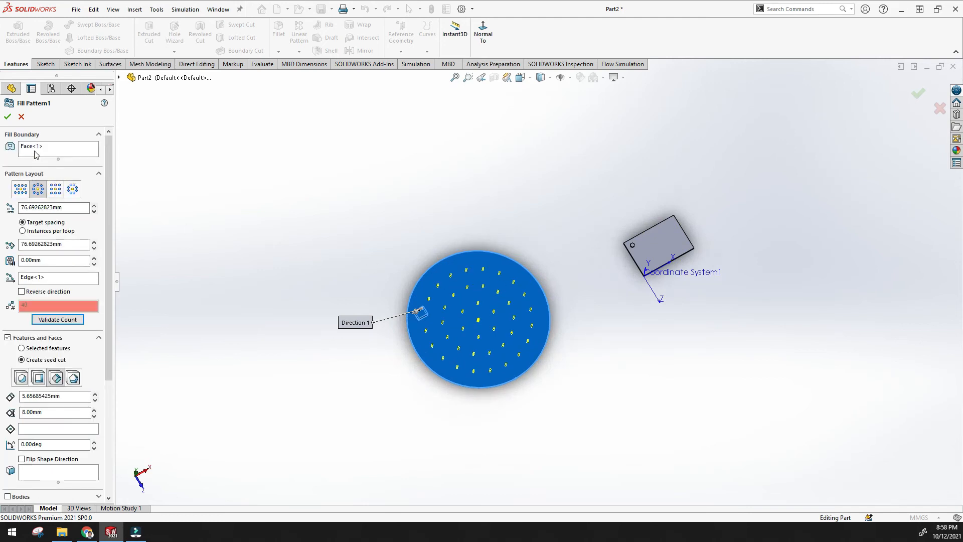
left_click(55, 190)
left_click(72, 188)
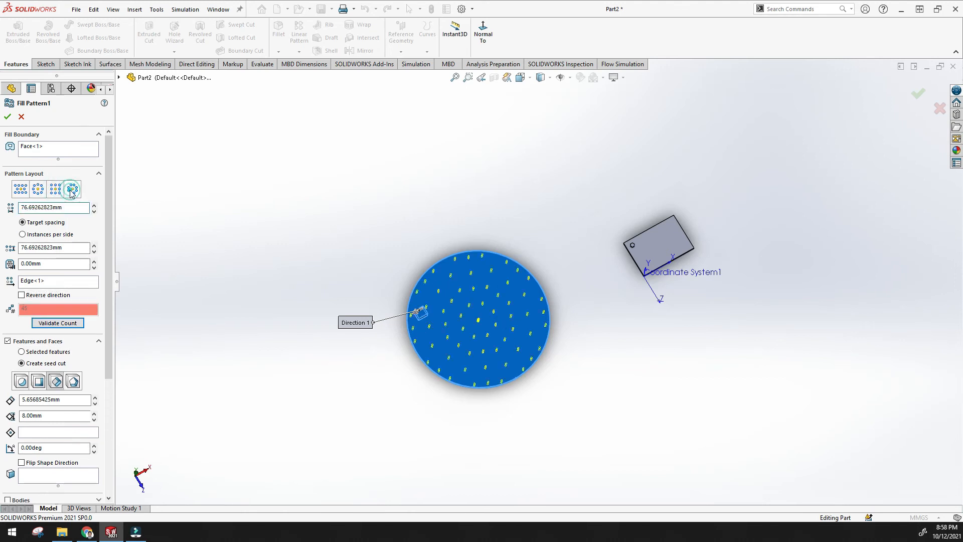
left_click(20, 188)
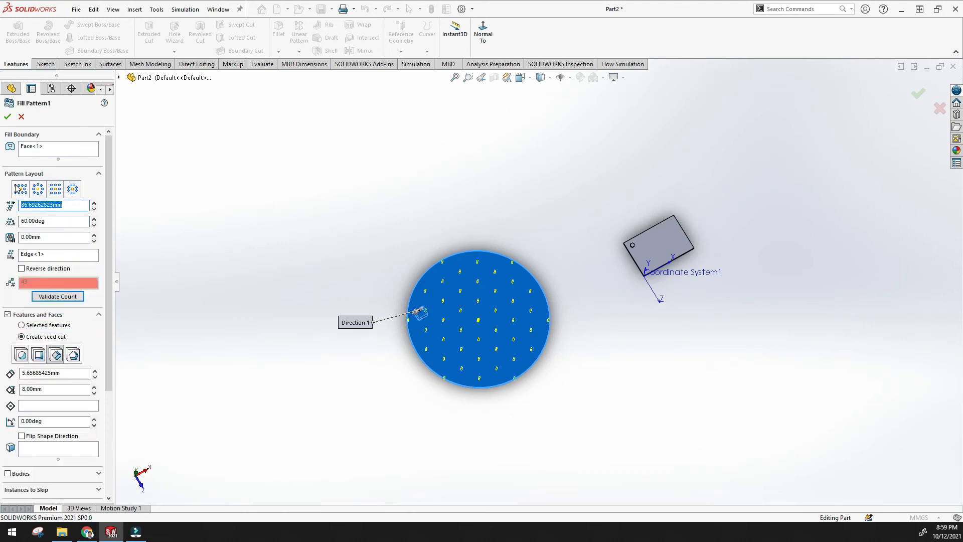
left_click(8, 117)
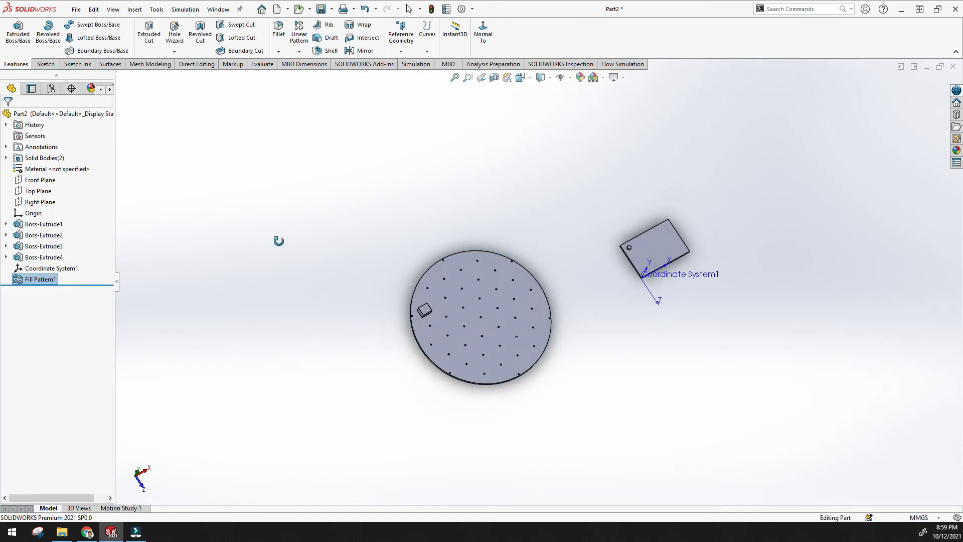
Examine the patterned diamond cuts on the disc's top face from close up and as a whole
scroll(458, 330, "down", 4)
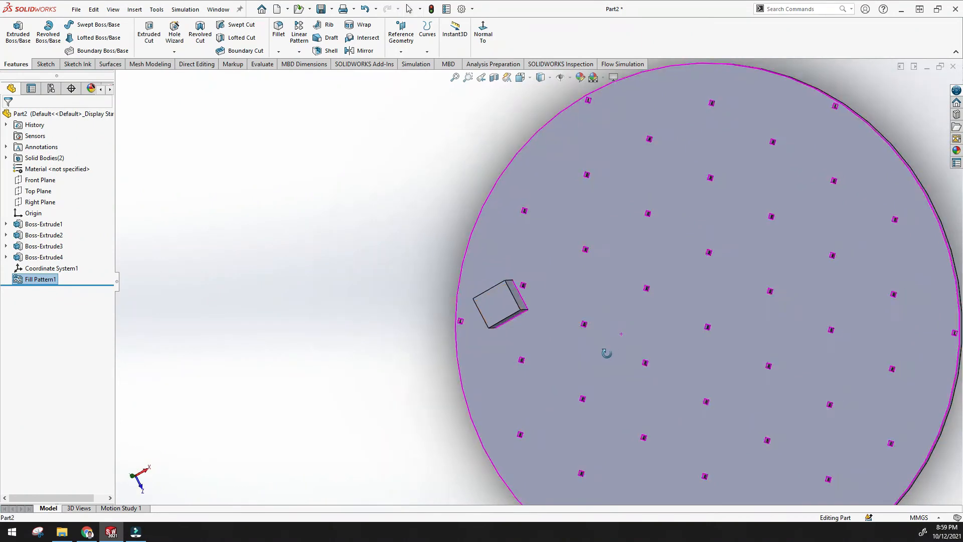
scroll(644, 291, "down", 3)
middle_click_drag(645, 291, 430, 346)
key("f")
scroll(537, 311, "up", 6)
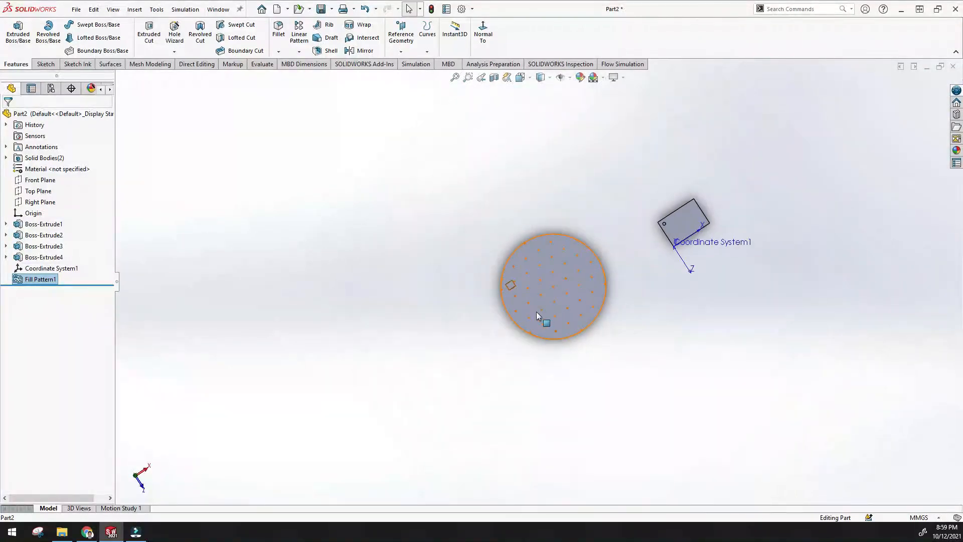
scroll(547, 231, "down", 4)
scroll(527, 243, "down", 1)
Reopen the fill pattern, switch it to the circular layout and set the instance spacing to 66.69262823 mm
right_click(44, 280)
left_click(49, 248)
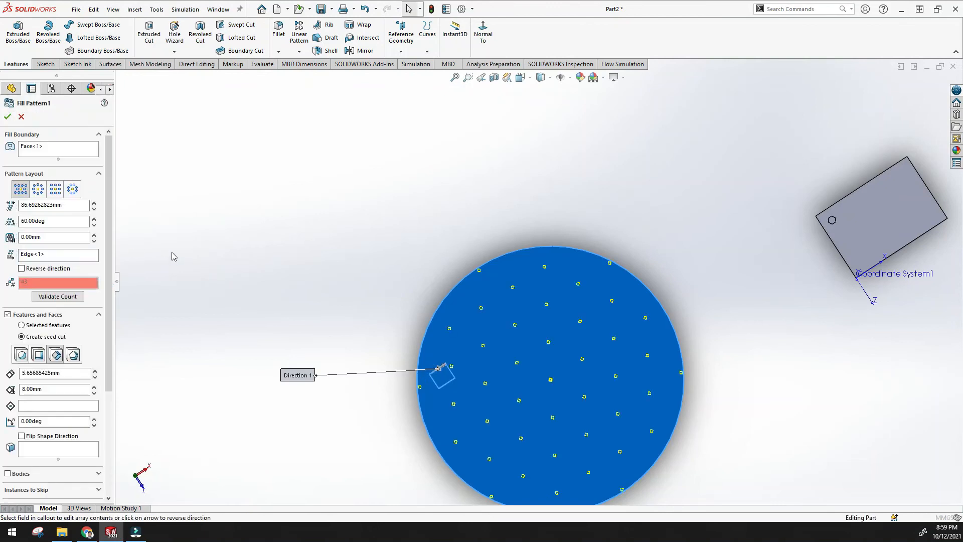
left_click(36, 192)
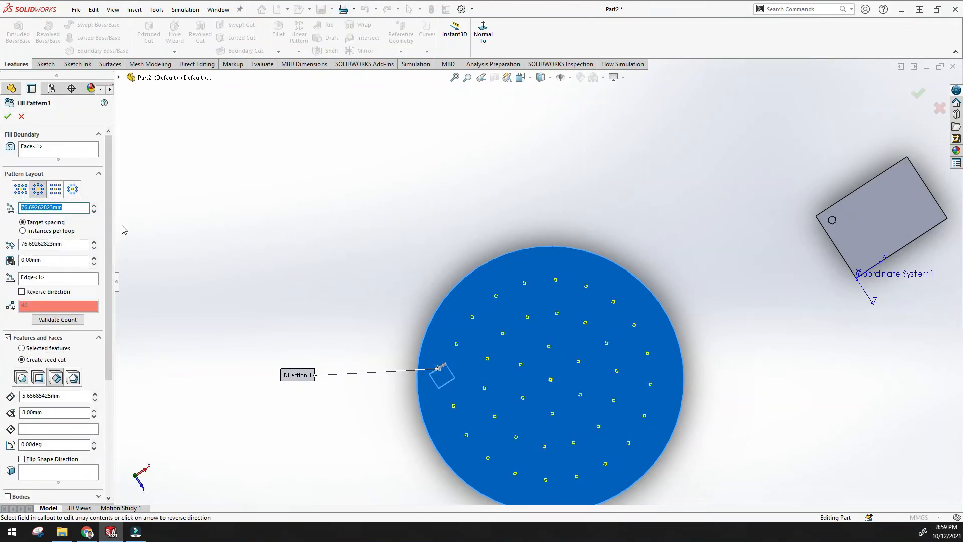
left_click(93, 211)
left_click(94, 205)
scroll(70, 233, "down", 2)
left_click(45, 215)
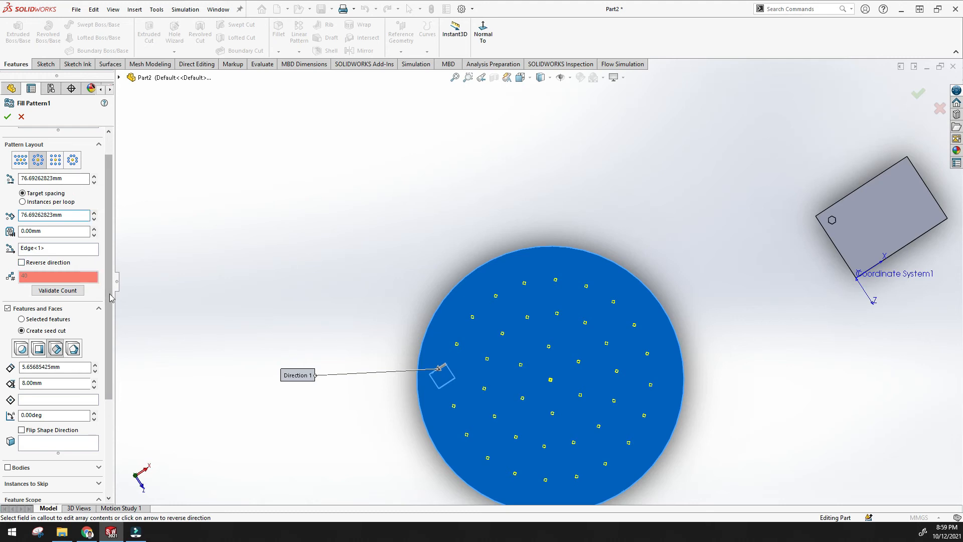
left_click(94, 219)
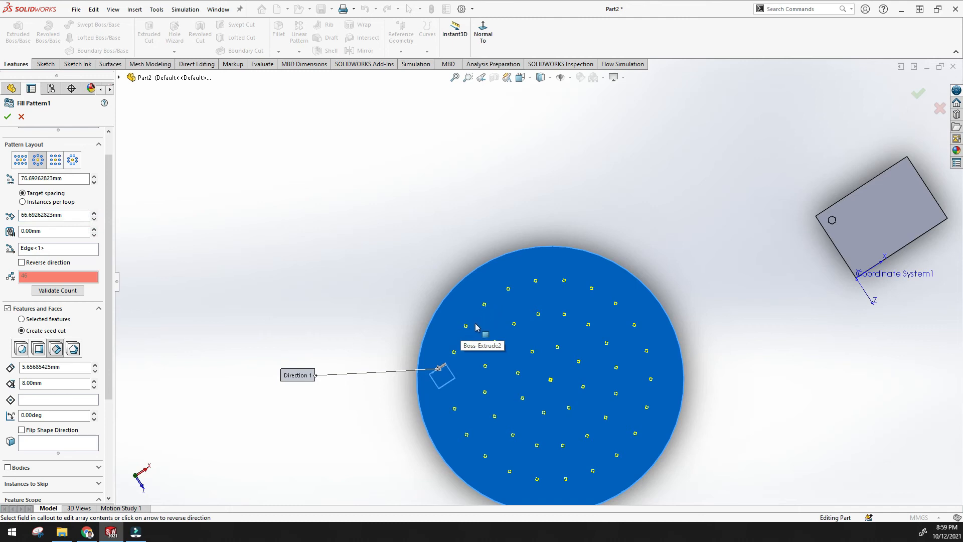
Try smaller and larger loop spacings for the circular fill layout, finishing at 86.69262823 mm
left_click(94, 182)
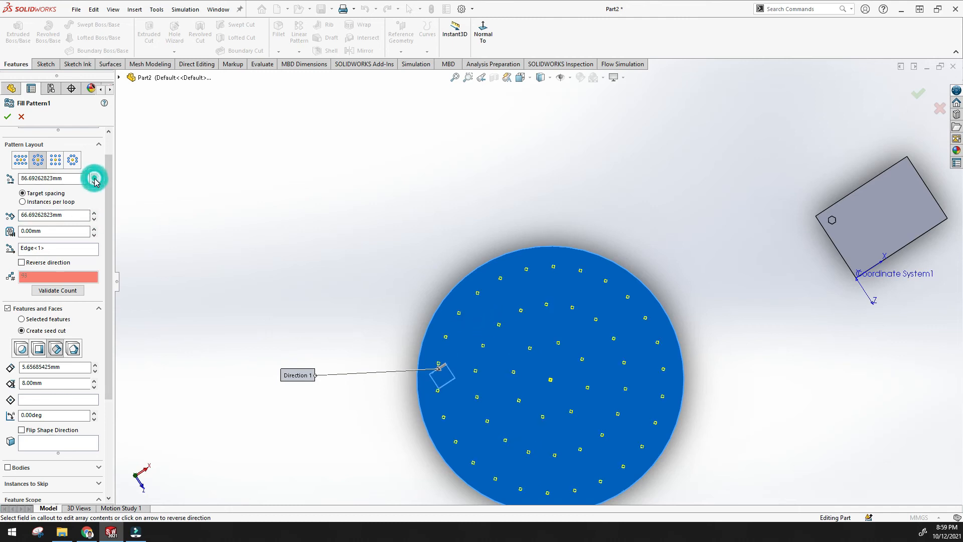
left_click(94, 181)
left_click(95, 182)
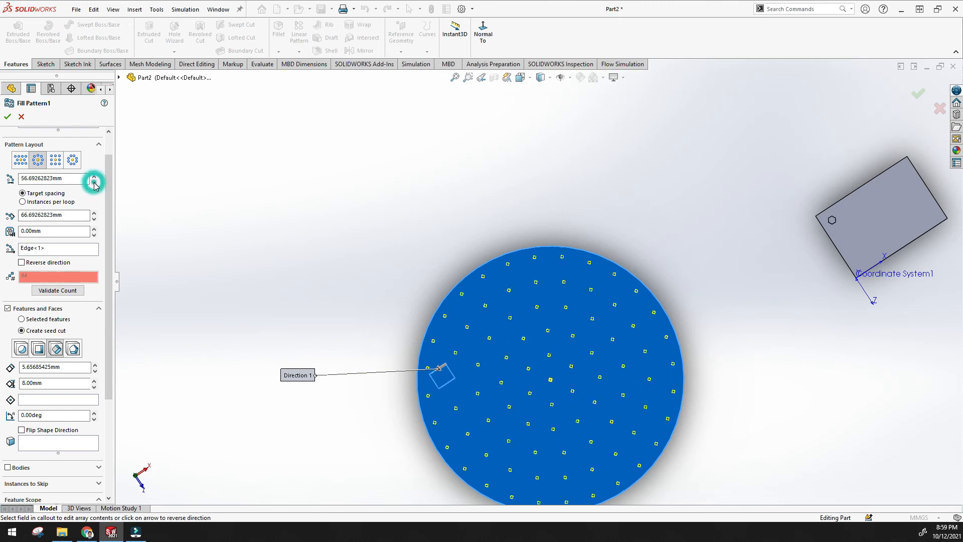
left_click(94, 181)
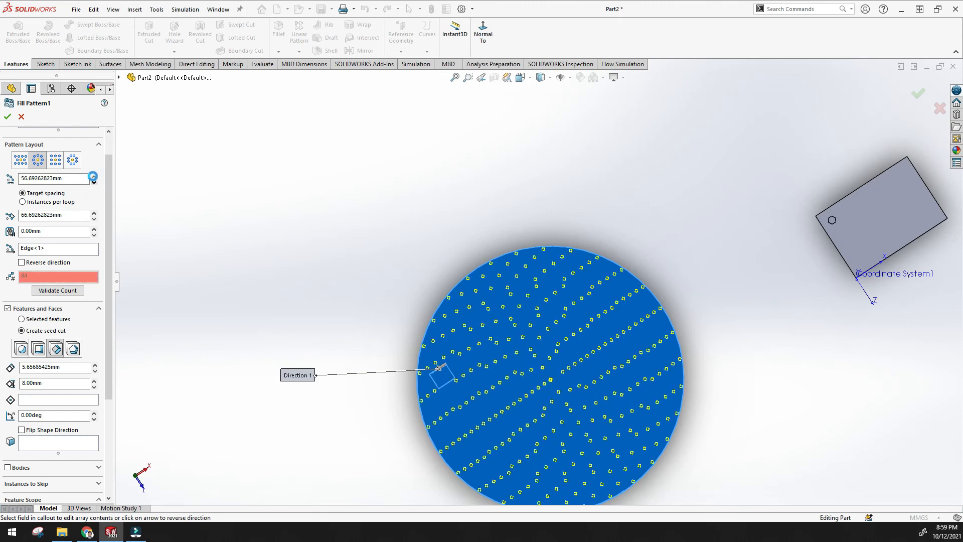
left_click(93, 179)
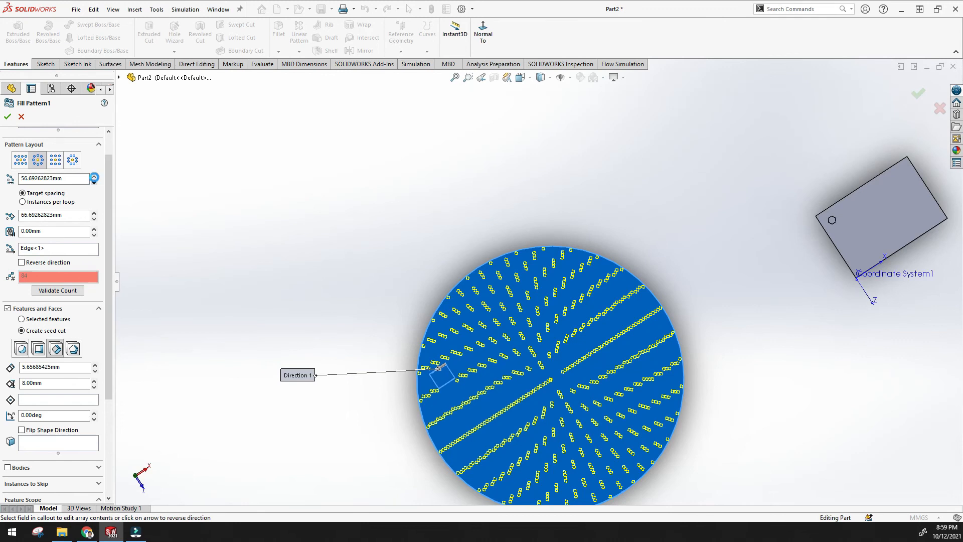
left_click(94, 177)
left_click(93, 177)
left_click(93, 176)
left_click(94, 176)
left_click(93, 177)
left_click(93, 176)
left_click(93, 176)
left_click(93, 176)
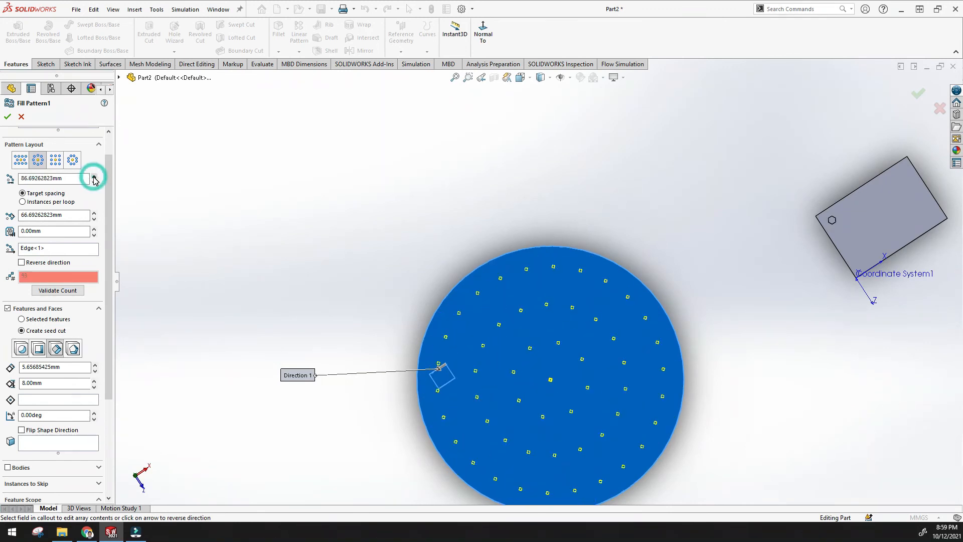
Change the fill pattern's seed cut to a circle with a 28 mm diameter and accept the pattern
left_click_drag(111, 294, 113, 374)
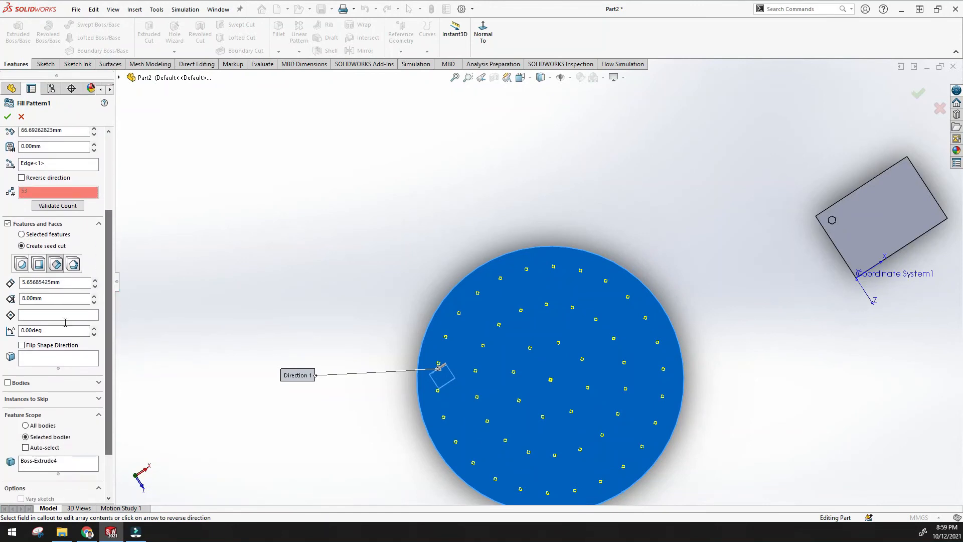
left_click(21, 264)
left_click(74, 282)
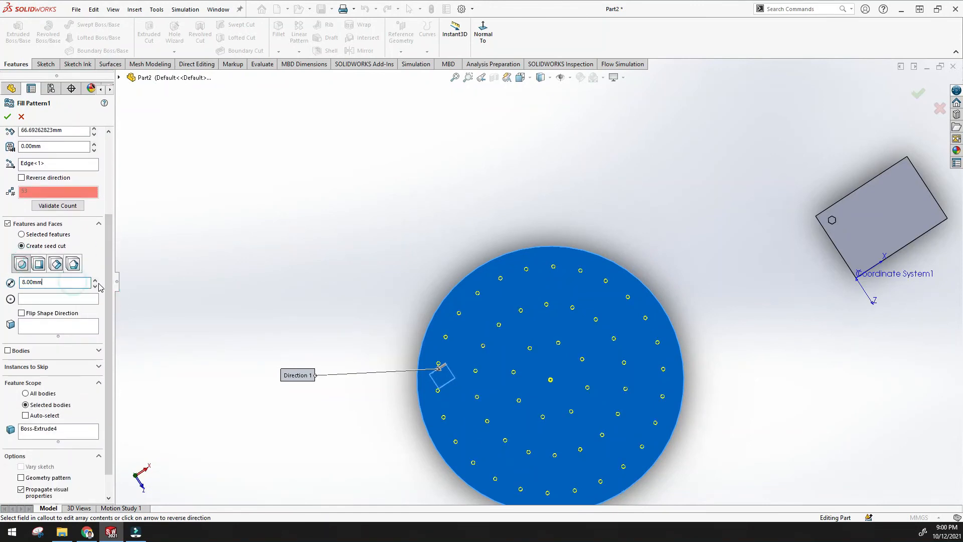
left_click(94, 279)
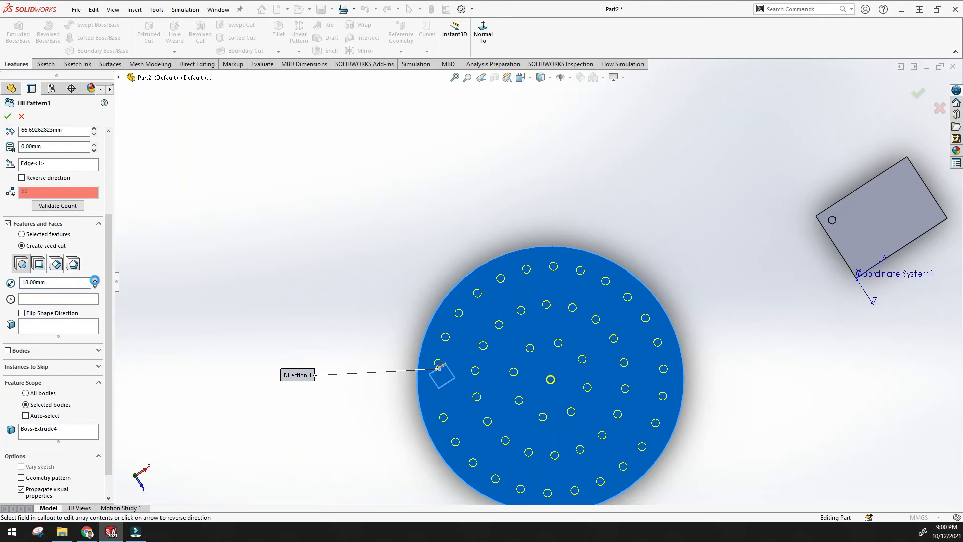
left_click(95, 280)
scroll(103, 362, "down", 1)
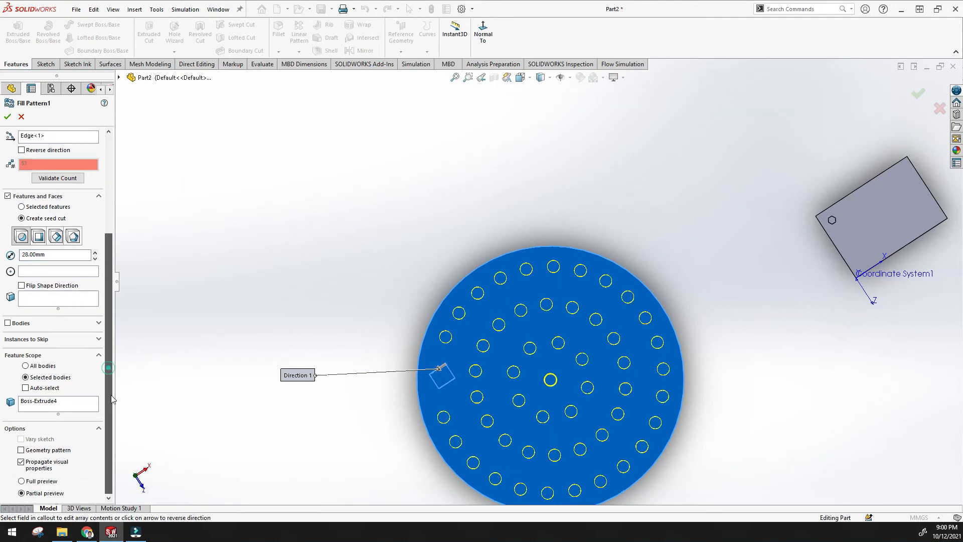
left_click(7, 117)
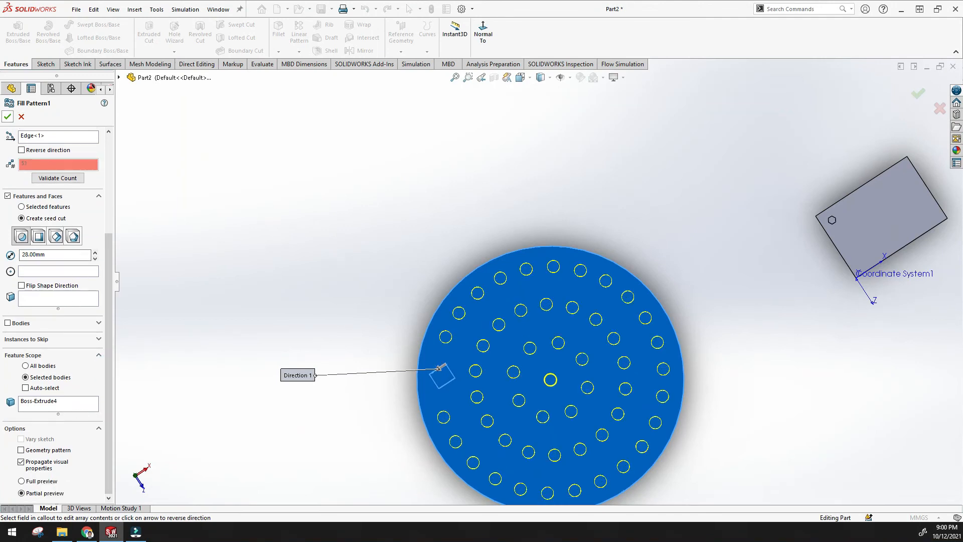
scroll(284, 284, "down", 3)
middle_click_drag(284, 285, 422, 262)
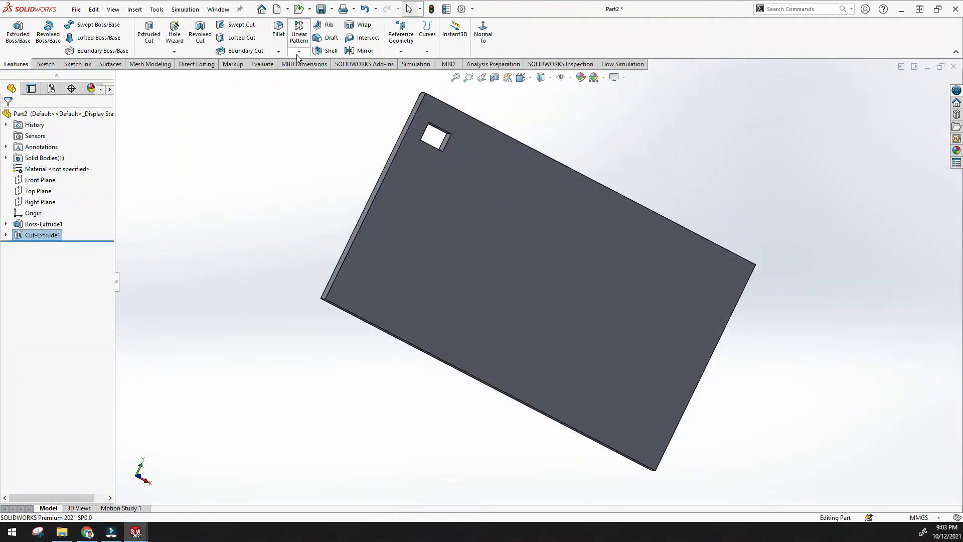
Start a Variable Pattern of the rectangular cut in the plate's corner
left_click(298, 52)
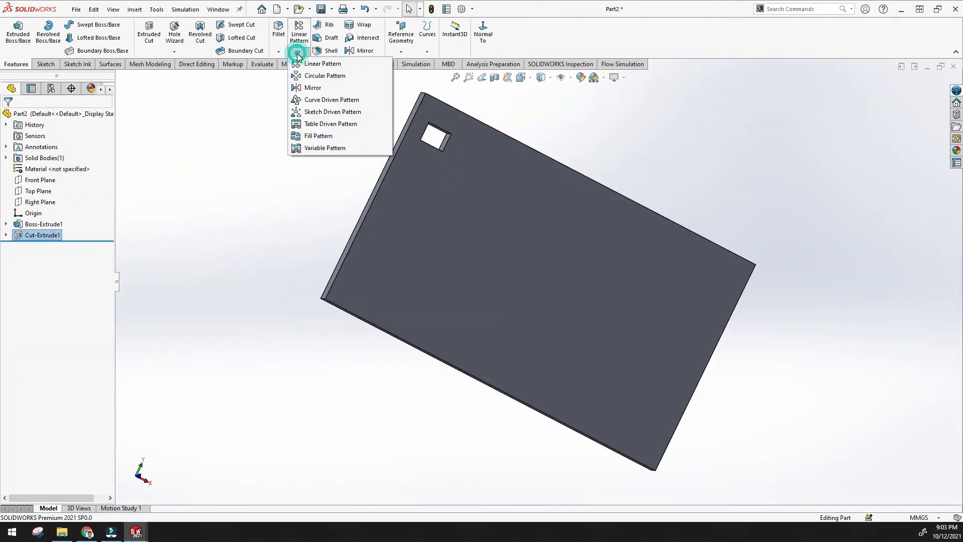
left_click(317, 148)
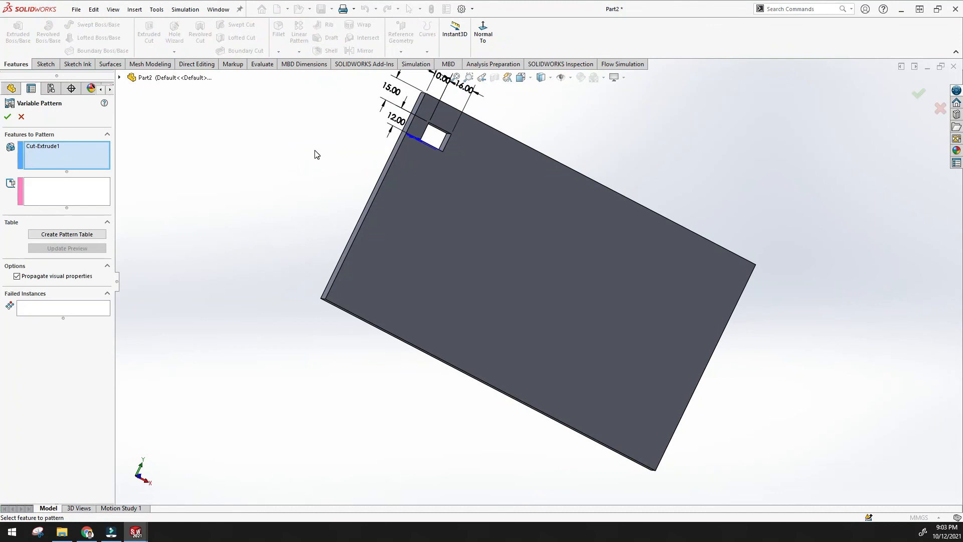
scroll(315, 146, "up", 2)
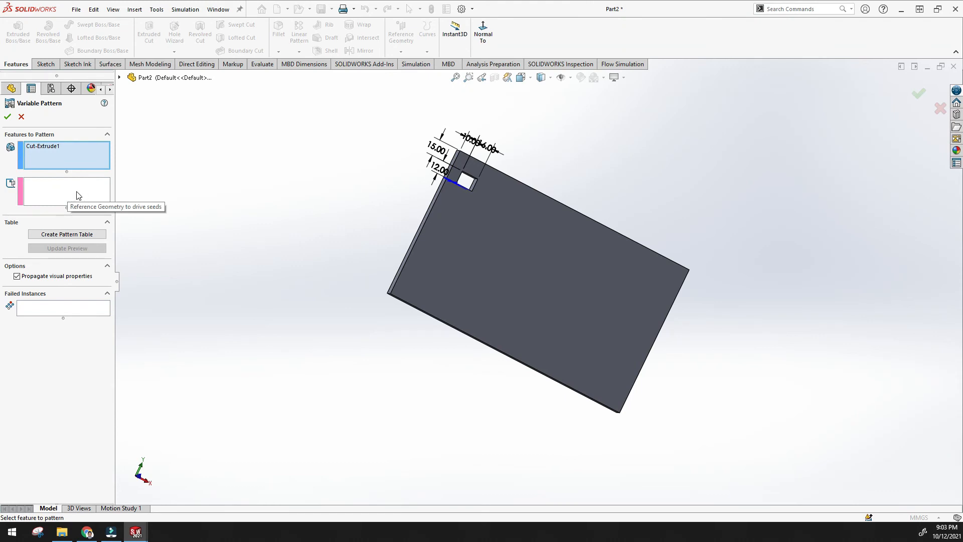
left_click(428, 222)
left_click(437, 291)
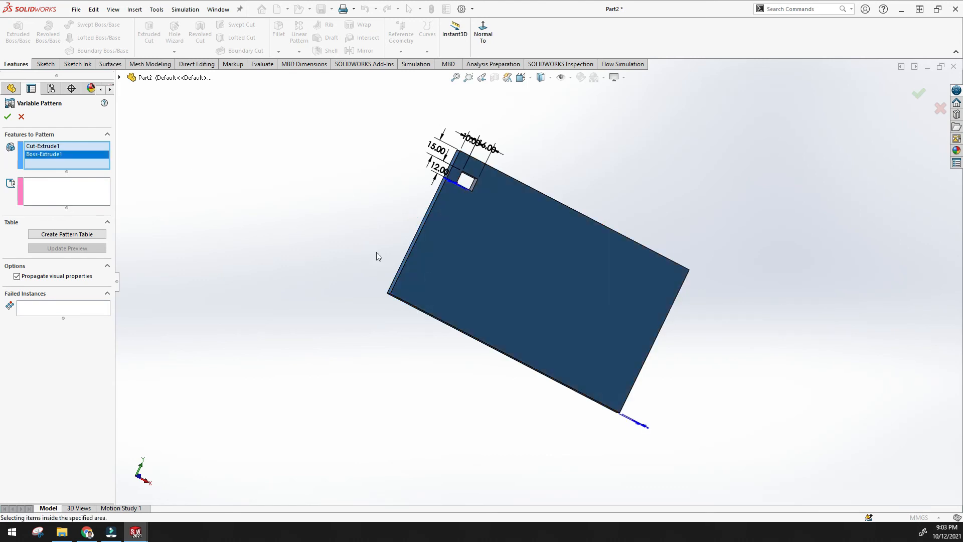
right_click(65, 154)
left_click(85, 172)
Create a pattern table for the rectangular cut and add three instances to it
left_click(54, 189)
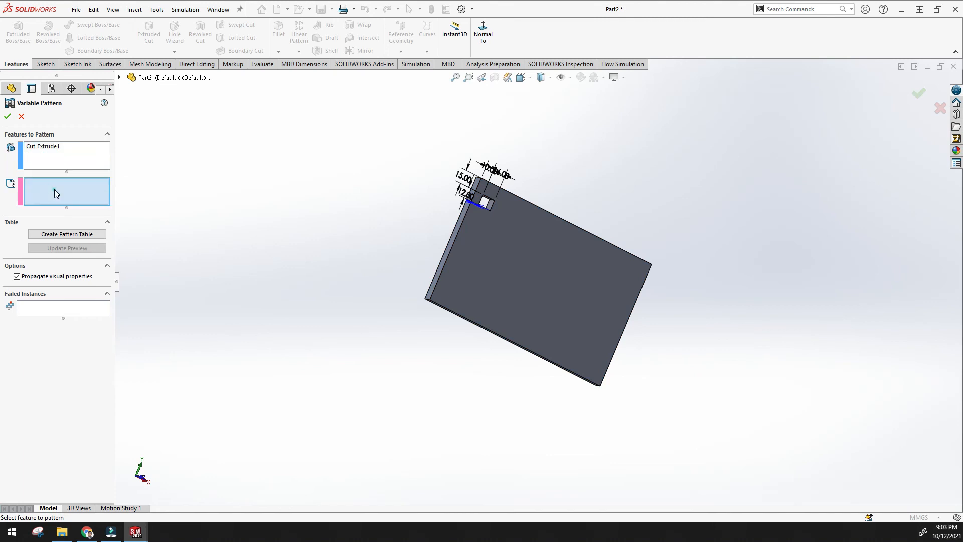
left_click(81, 238)
left_click_drag(235, 210, 171, 188)
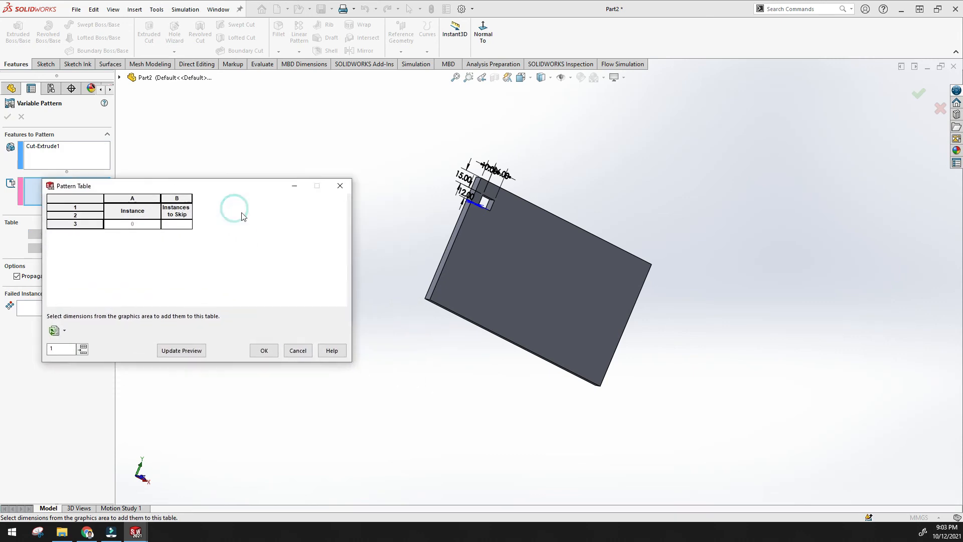
left_click(83, 350)
left_click(82, 350)
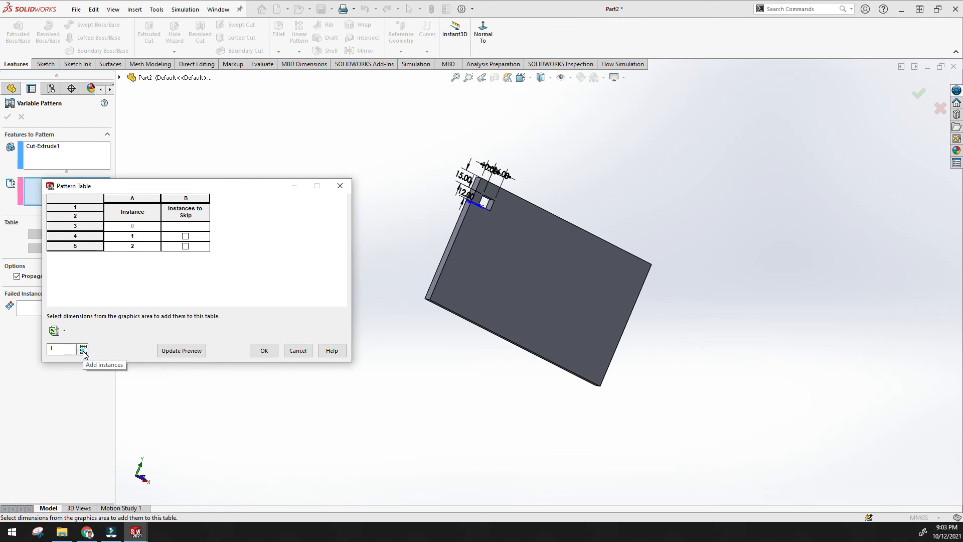
left_click(82, 350)
left_click(86, 238)
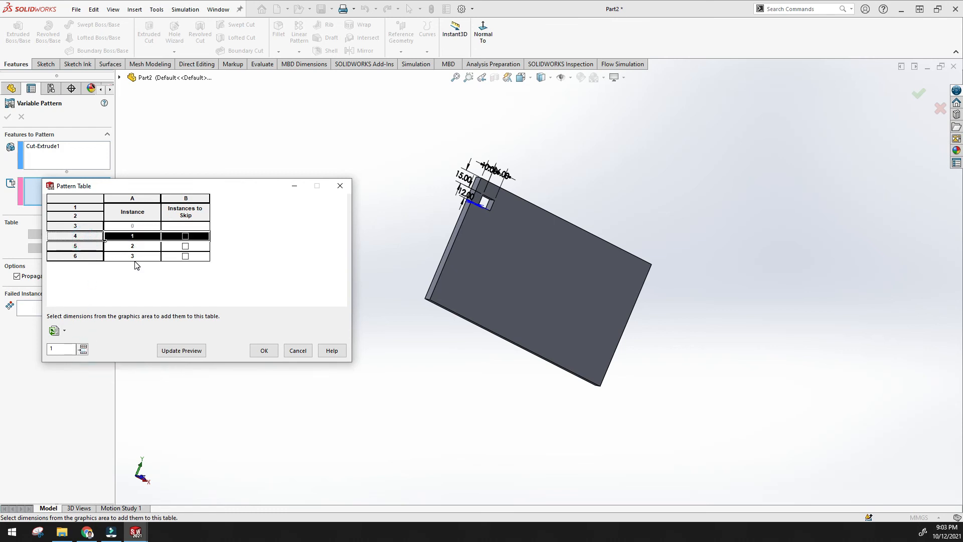
left_click(139, 245)
left_click(138, 255)
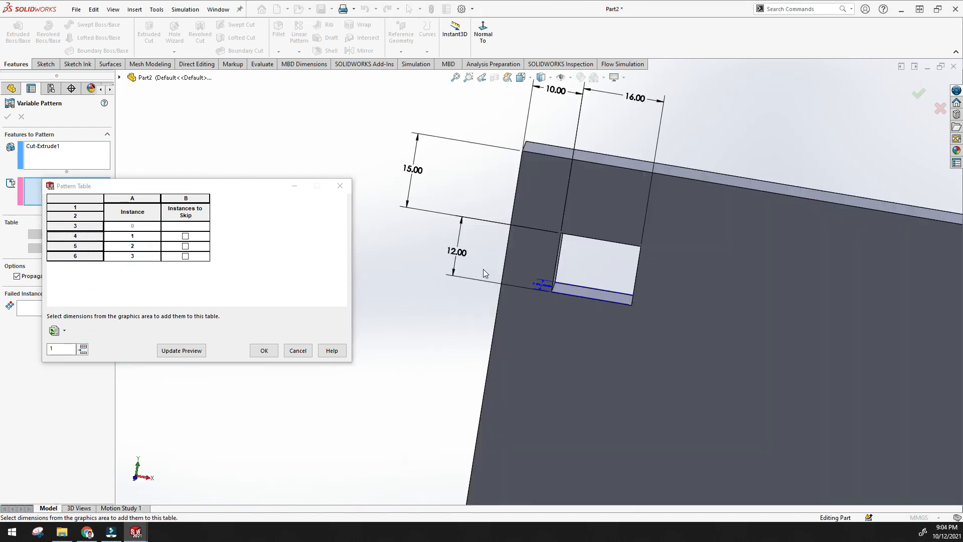
Add the cut's two edge-offset dimensions, its height and its width to the pattern table, and widen the table to show every column
middle_click_drag(440, 300, 464, 229)
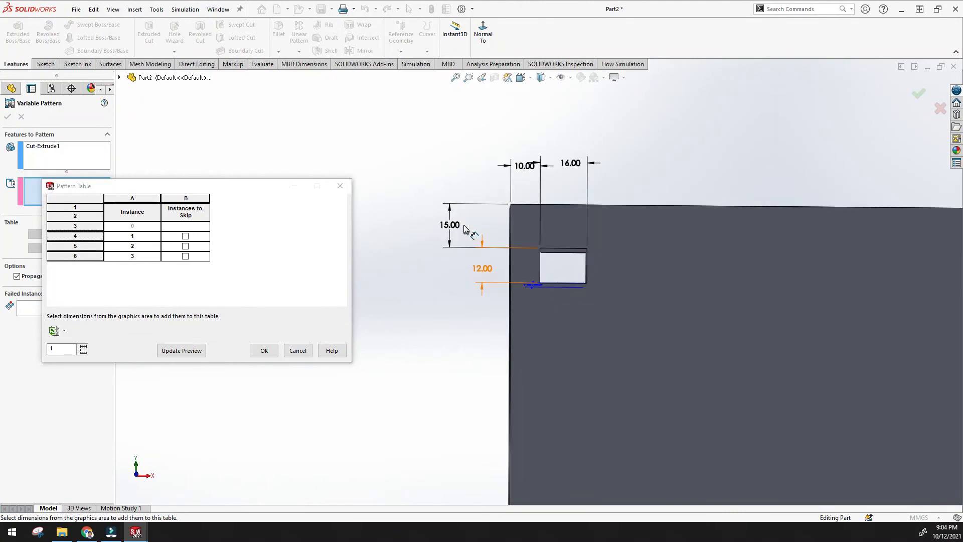
left_click(520, 167)
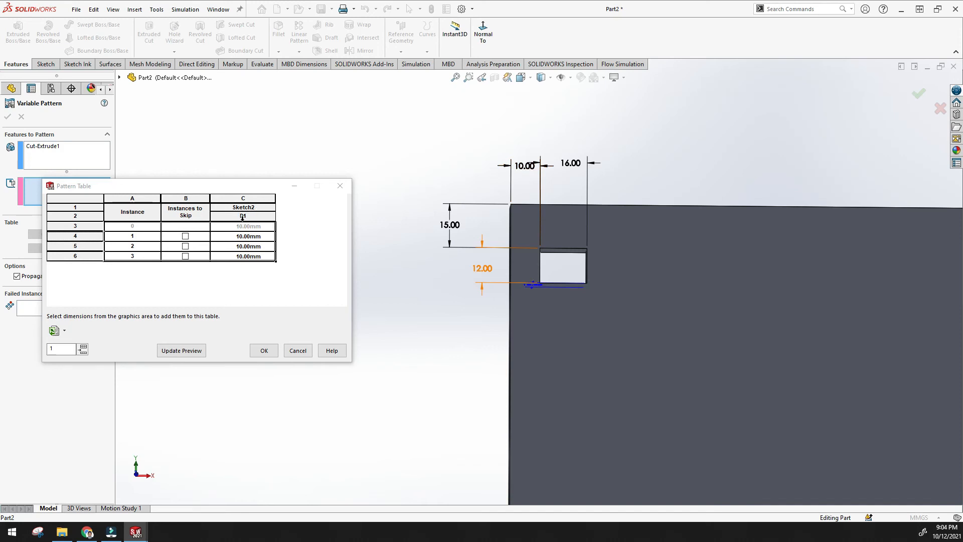
left_click(450, 226)
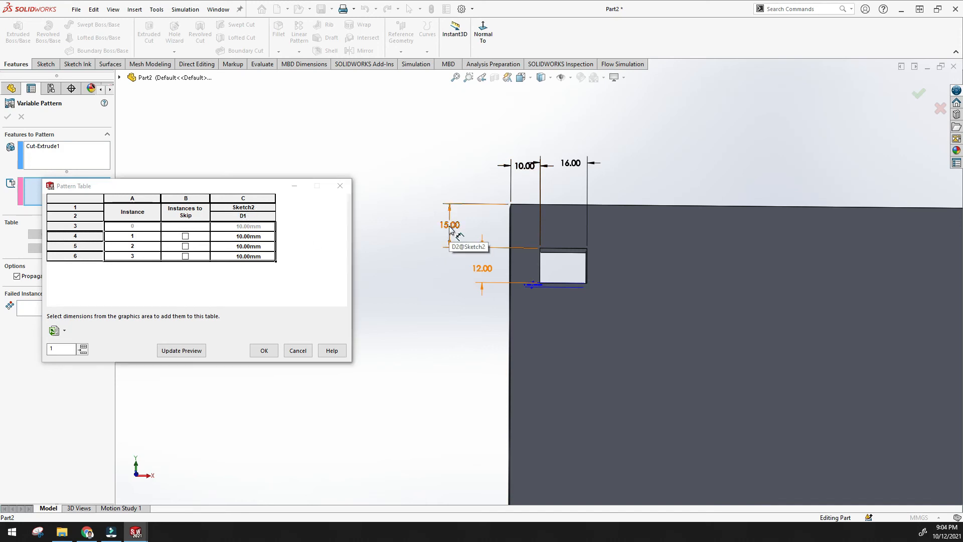
left_click(486, 267)
left_click(570, 163)
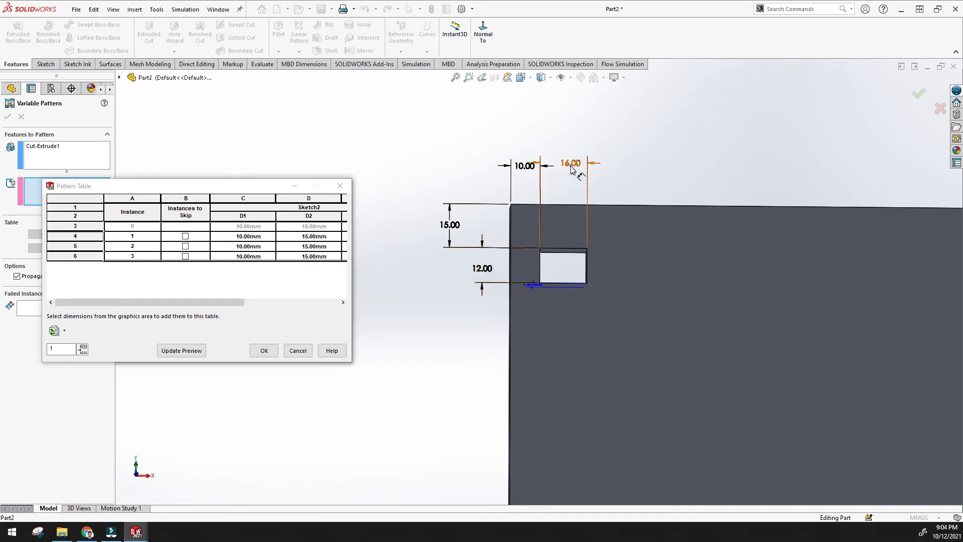
left_click_drag(353, 270, 513, 289)
left_click_drag(272, 189, 237, 142)
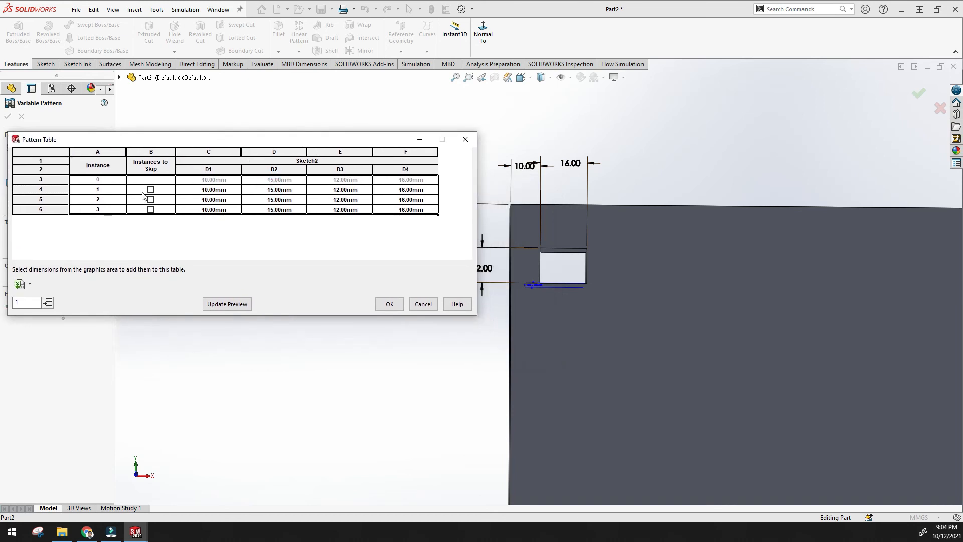
Add two more instances to the pattern table, making five in all
left_click(48, 304)
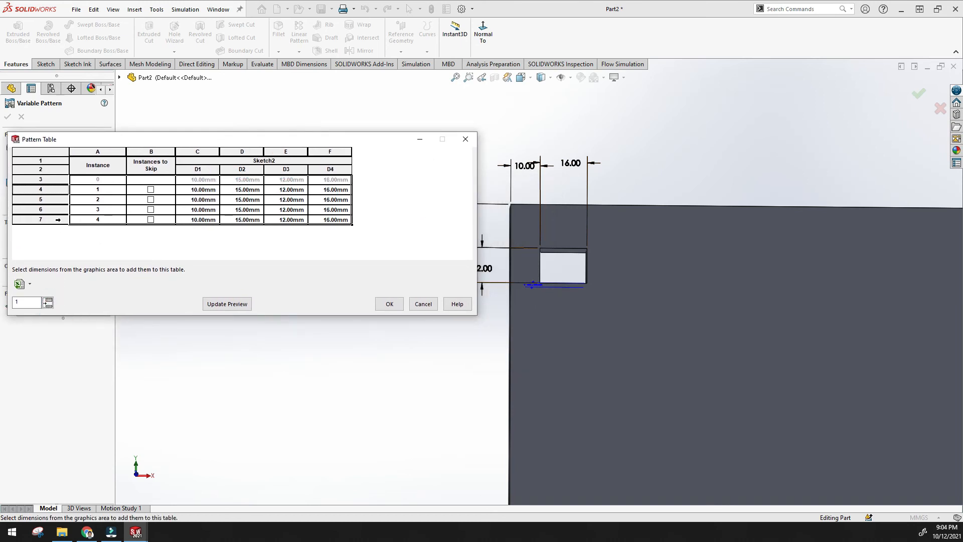
left_click(49, 304)
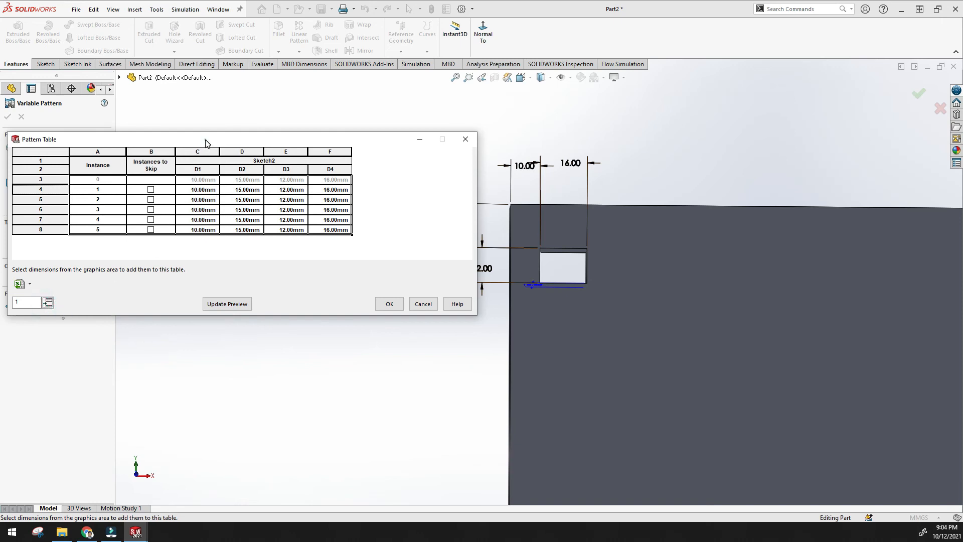
left_click_drag(205, 143, 205, 151)
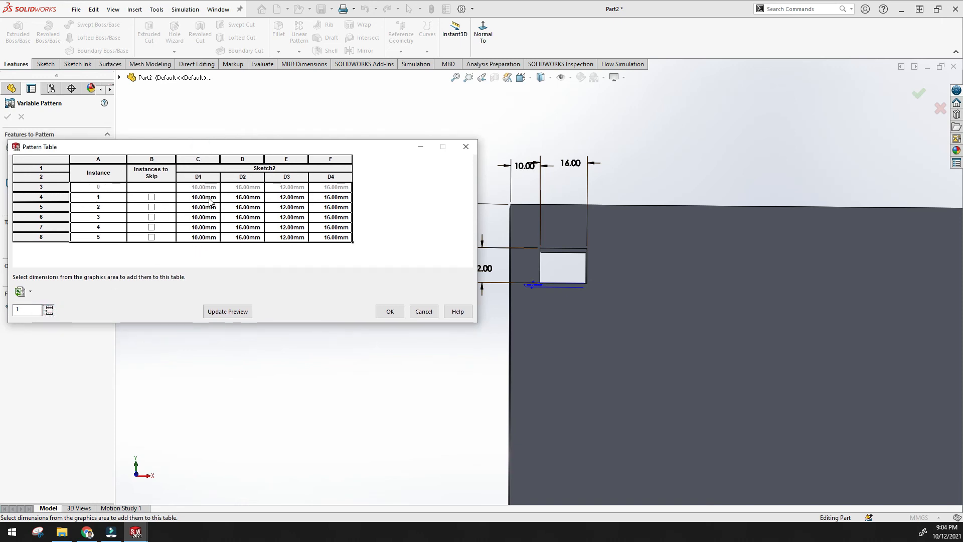
Set dimension D1 for instances 1 to 5 to 20, 30, 40, 50 and 60 mm
left_click(203, 198)
left_click(202, 196)
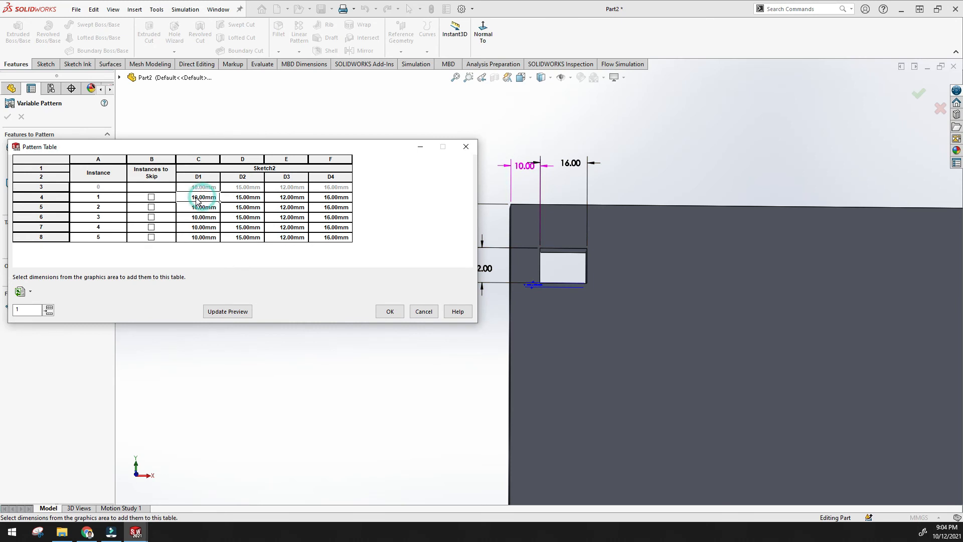
double_click(207, 197)
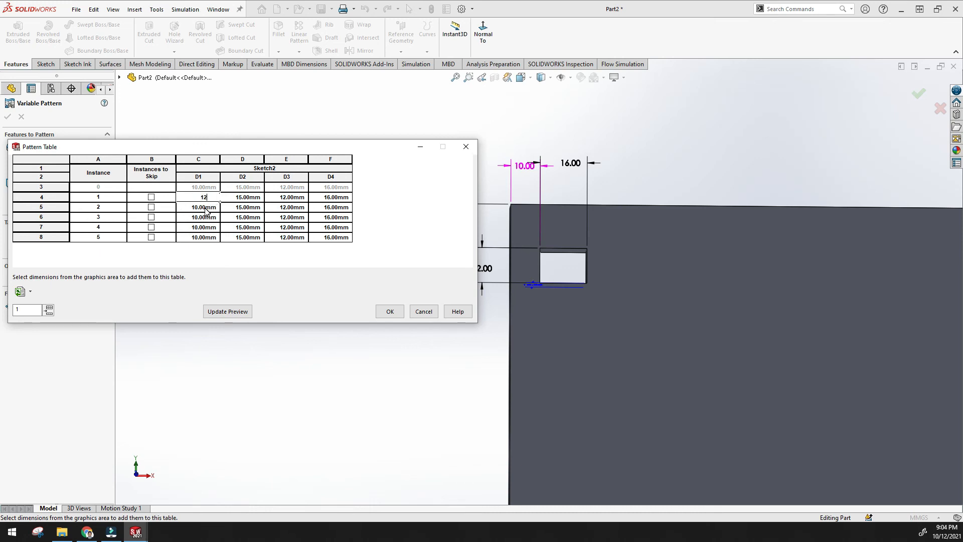
left_click_drag(212, 196, 195, 194)
type("20")
left_click(209, 207)
type("30")
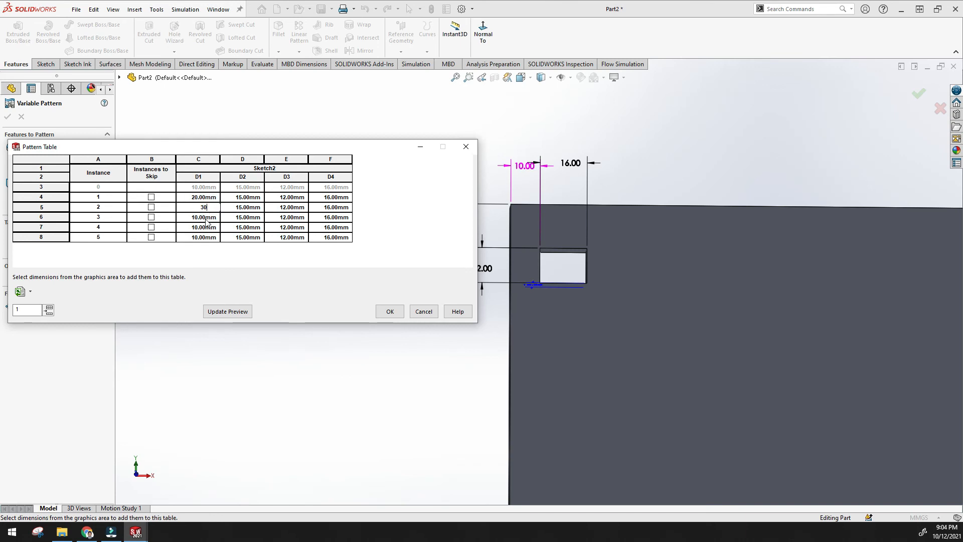
left_click(208, 218)
type("40")
left_click(200, 227)
type("50")
left_click(203, 238)
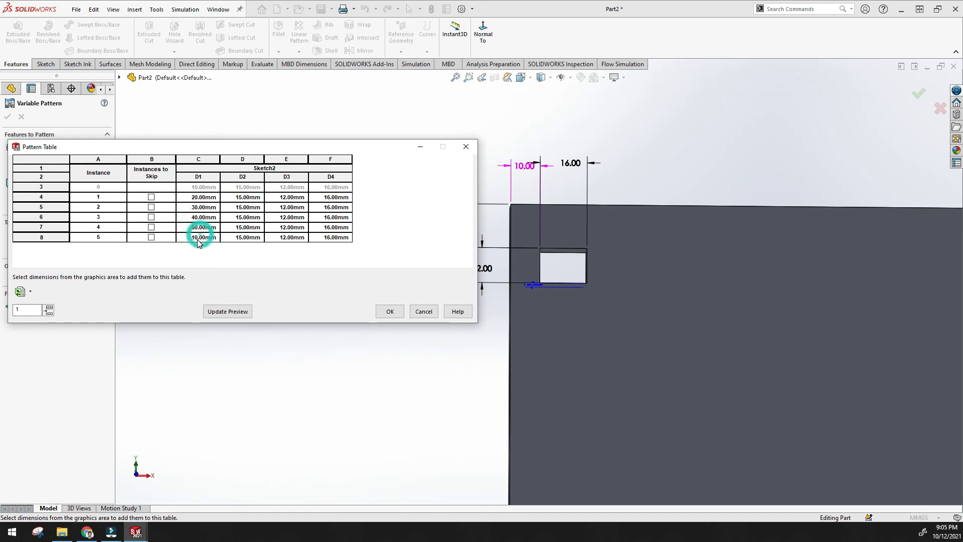
type("60")
key("Return")
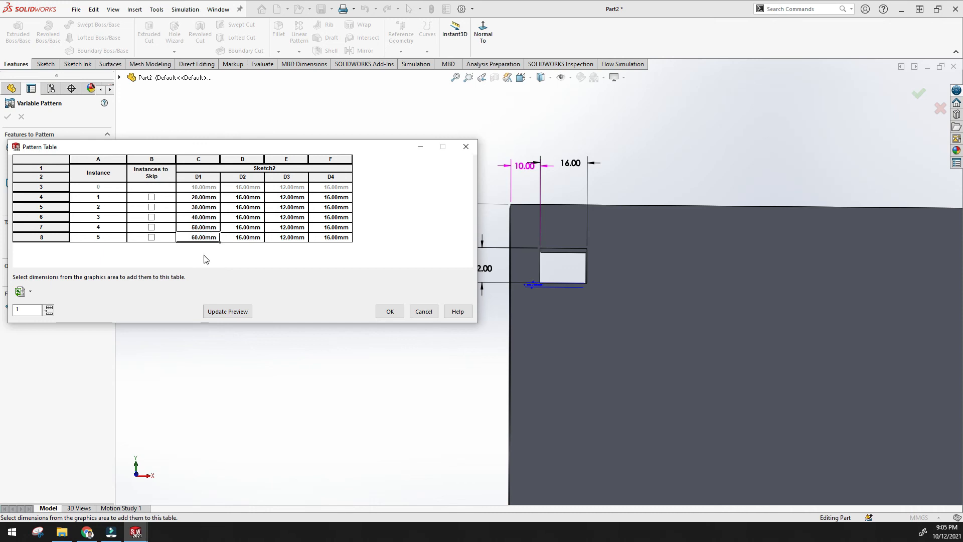
Update the pattern preview, examine the spacing of the cuts on the plate and highlight instance 2
left_click(227, 311)
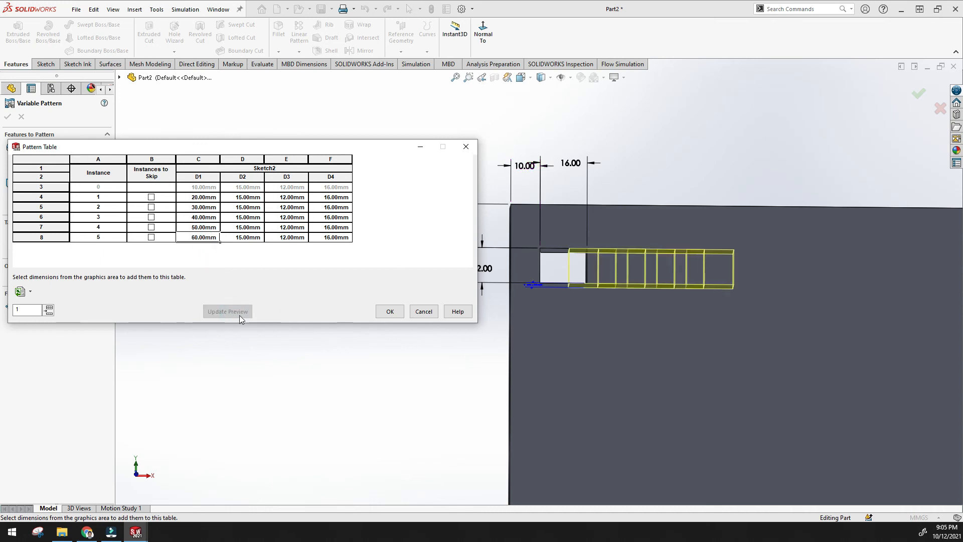
scroll(627, 263, "down", 5)
scroll(613, 266, "up", 6)
middle_click_drag(571, 243, 582, 248)
left_click(205, 205)
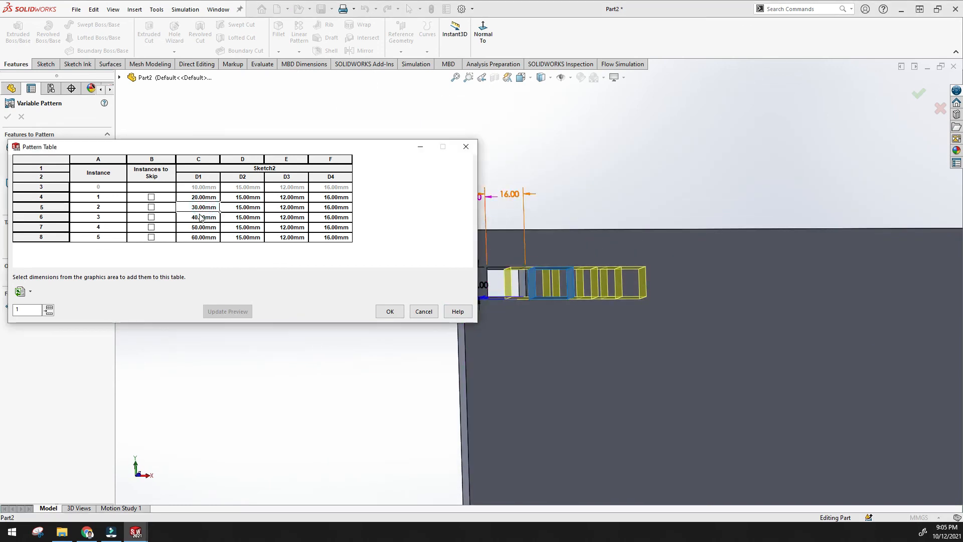
Set dimension D1 for instances 1 to 4 in the pattern table to 30, 50, 70 and 90 mm
left_click_drag(268, 149, 229, 144)
scroll(567, 253, "up", 1)
middle_click_drag(567, 253, 593, 264)
scroll(544, 266, "down", 2)
scroll(592, 263, "up", 3)
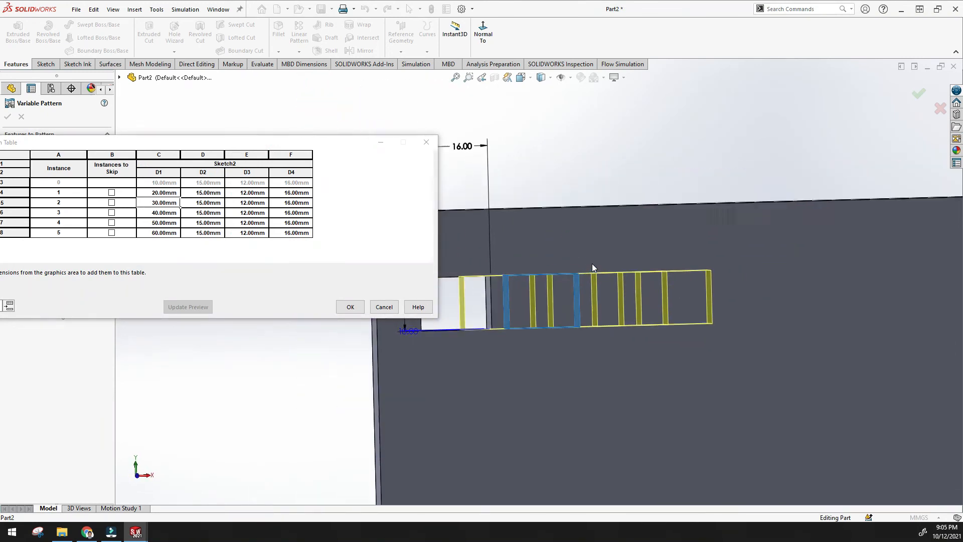
scroll(475, 277, "up", 2)
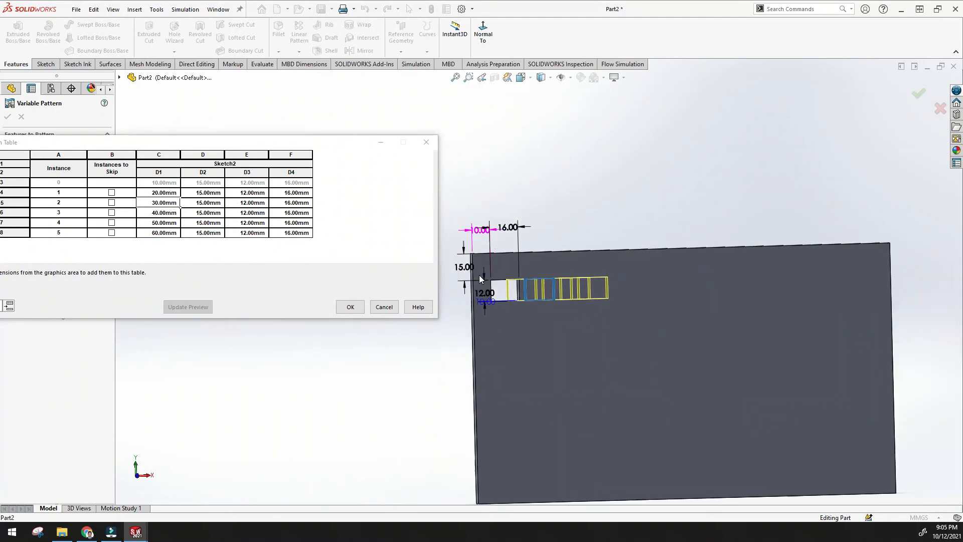
scroll(485, 279, "down", 2)
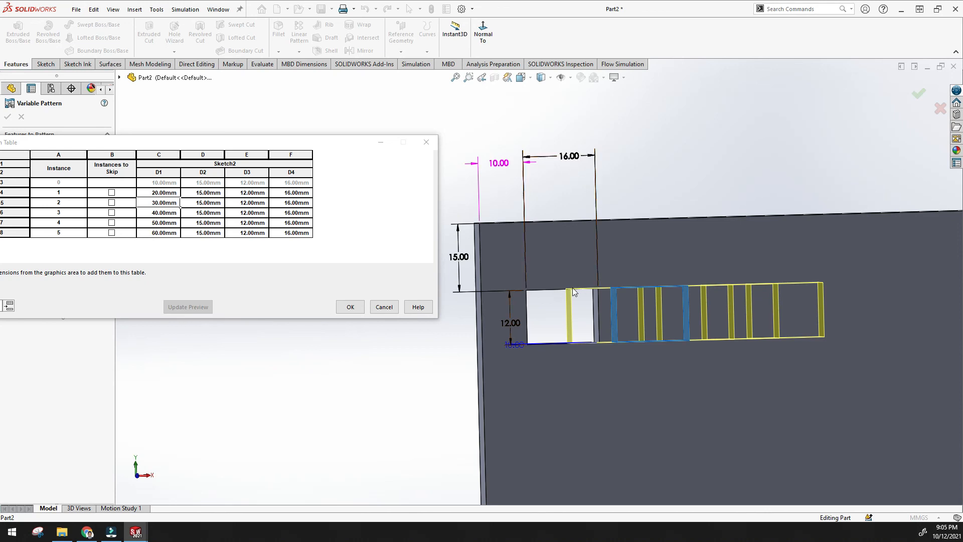
double_click(164, 192)
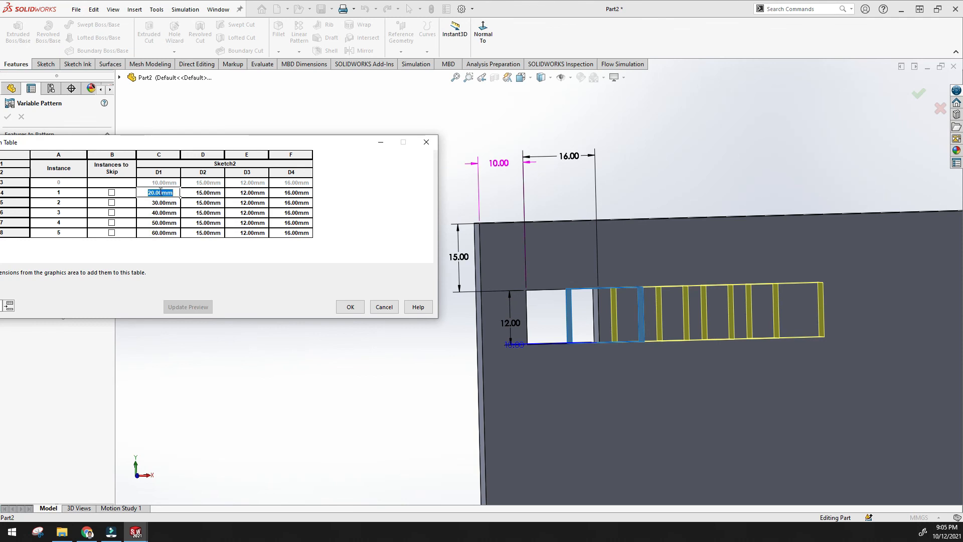
type("30")
double_click(161, 203)
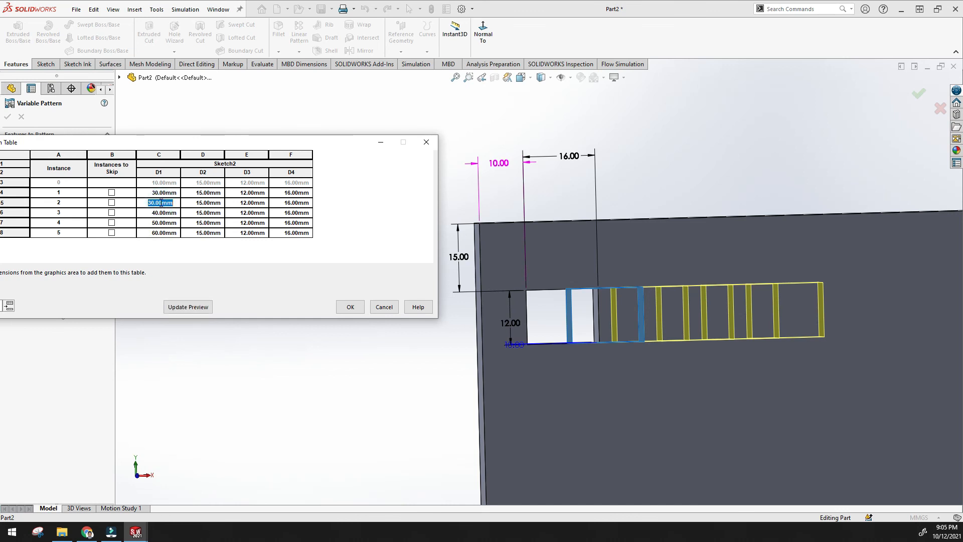
type("50")
double_click(161, 211)
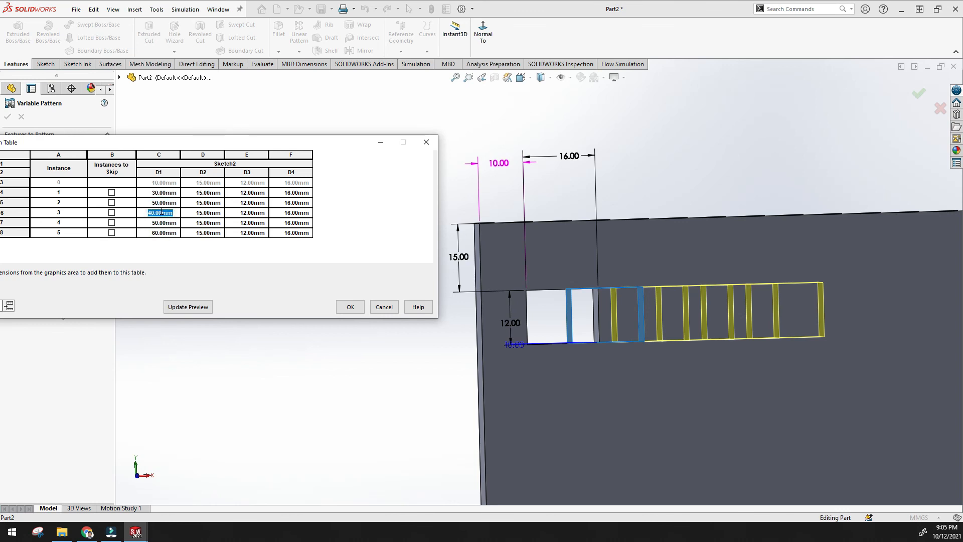
type("70")
key("Return")
type("90")
Delete instance 5 from the pattern table and update the preview of the cuts
left_click(129, 232)
left_click_drag(345, 142, 391, 139)
left_click(43, 231)
right_click(43, 230)
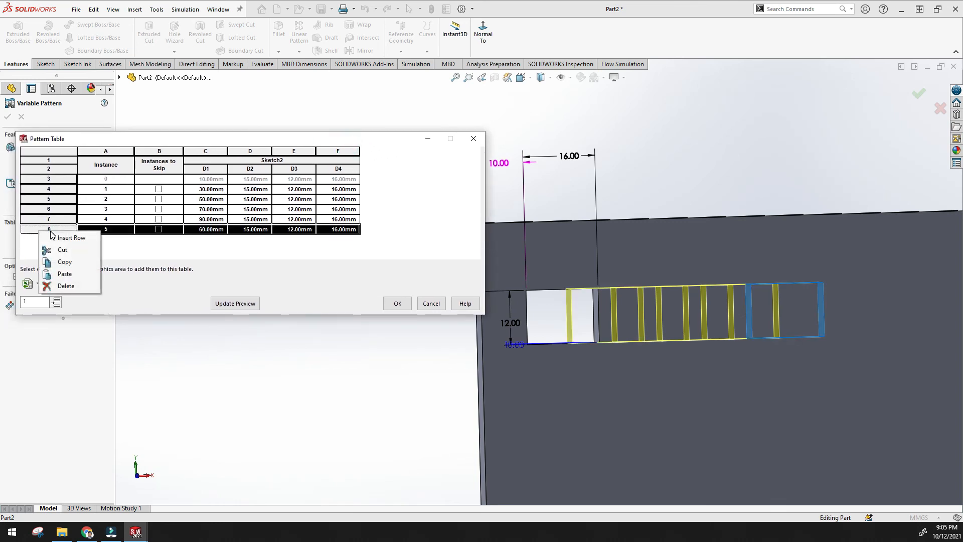
left_click(72, 287)
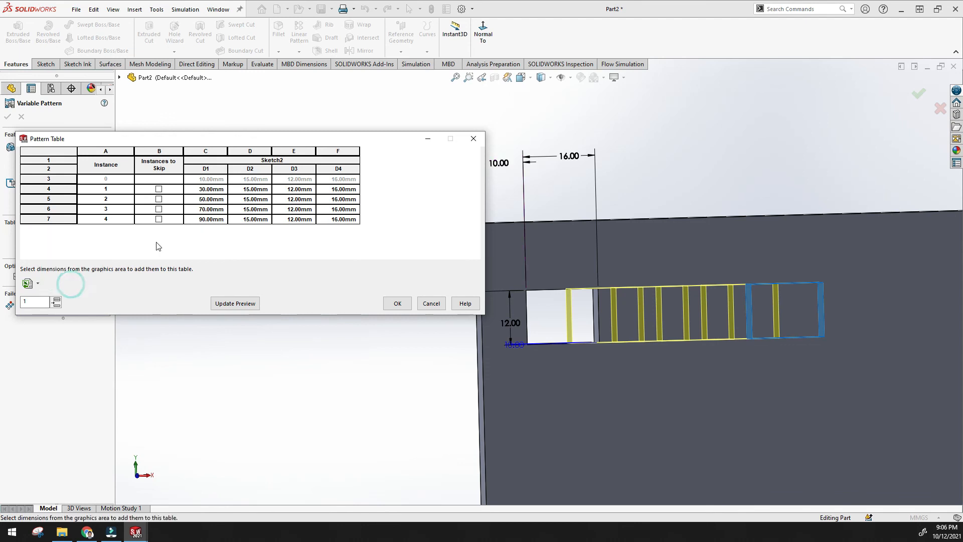
left_click(236, 303)
middle_click_drag(510, 309, 655, 305)
left_click_drag(394, 140, 343, 139)
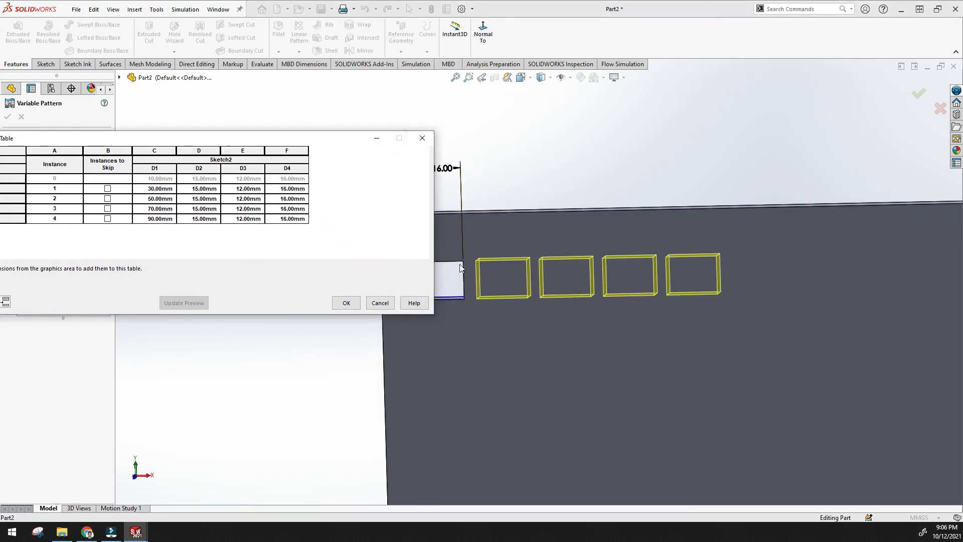
Set dimension D2 for instances 1 to 4 to 30, 60, 90 and 110 mm and update the pattern preview
middle_click_drag(517, 224, 517, 199)
scroll(531, 235, "up", 1)
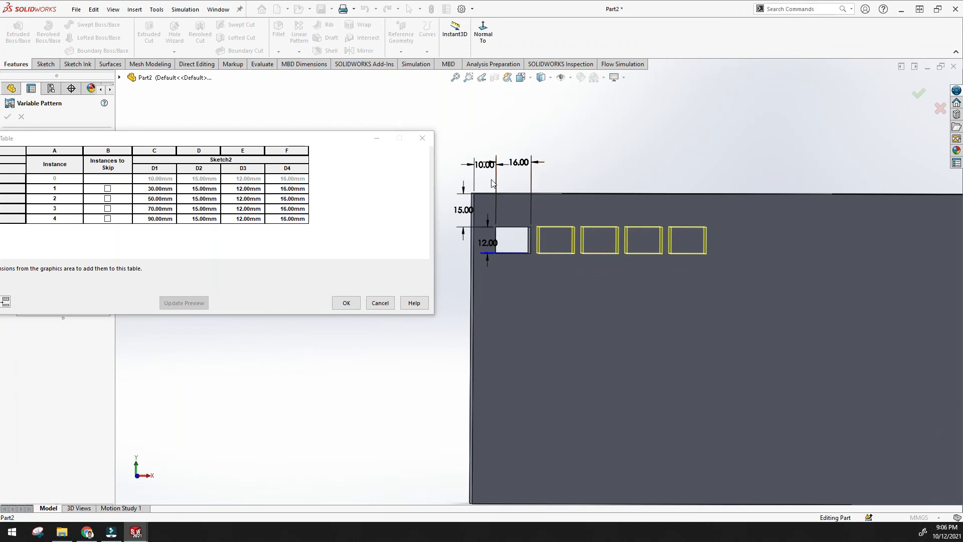
left_click(510, 254)
left_click(206, 189)
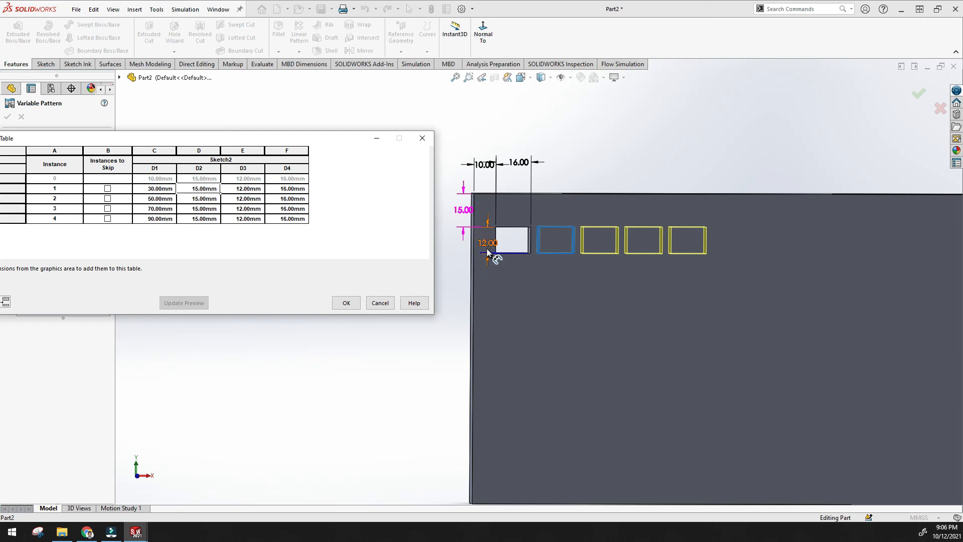
double_click(211, 191)
type("30")
double_click(207, 201)
type("6")
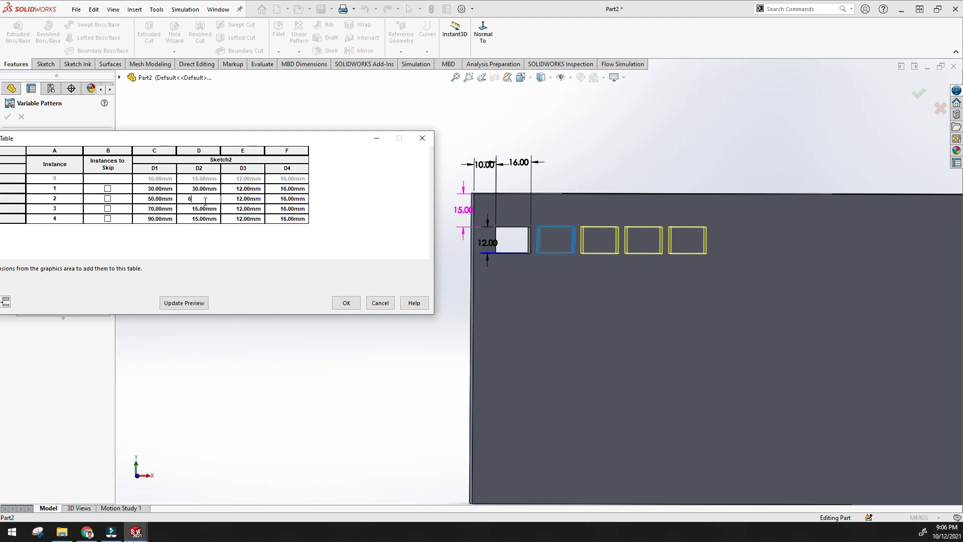
type("0")
double_click(201, 209)
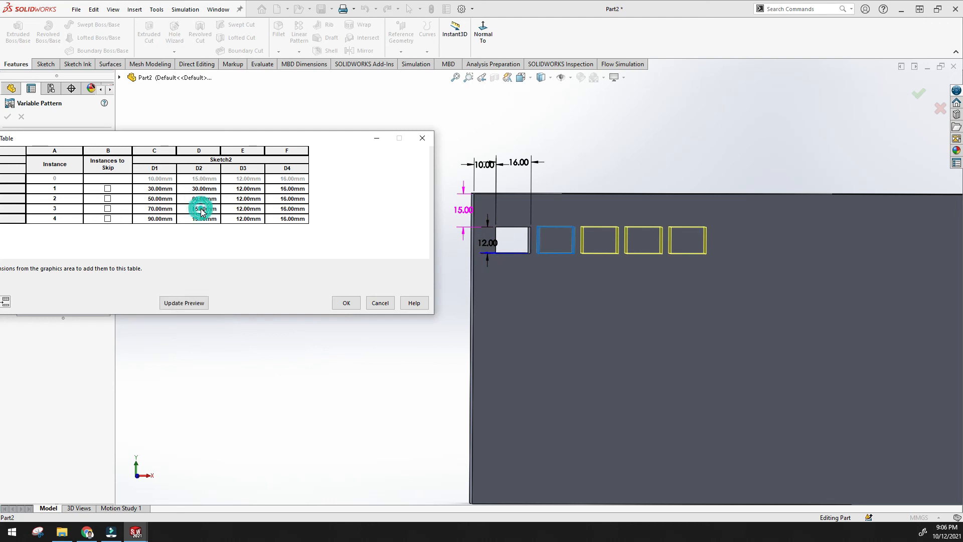
type("90")
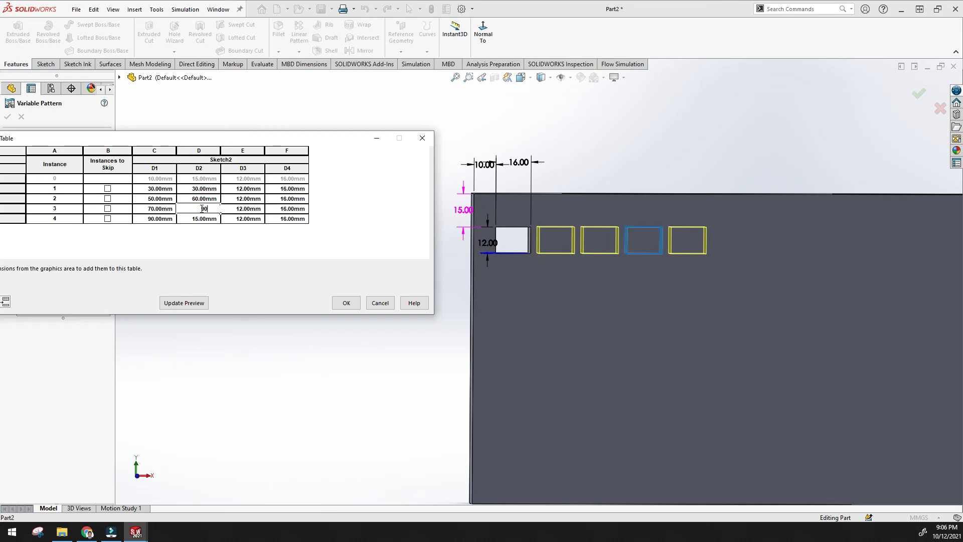
double_click(203, 220)
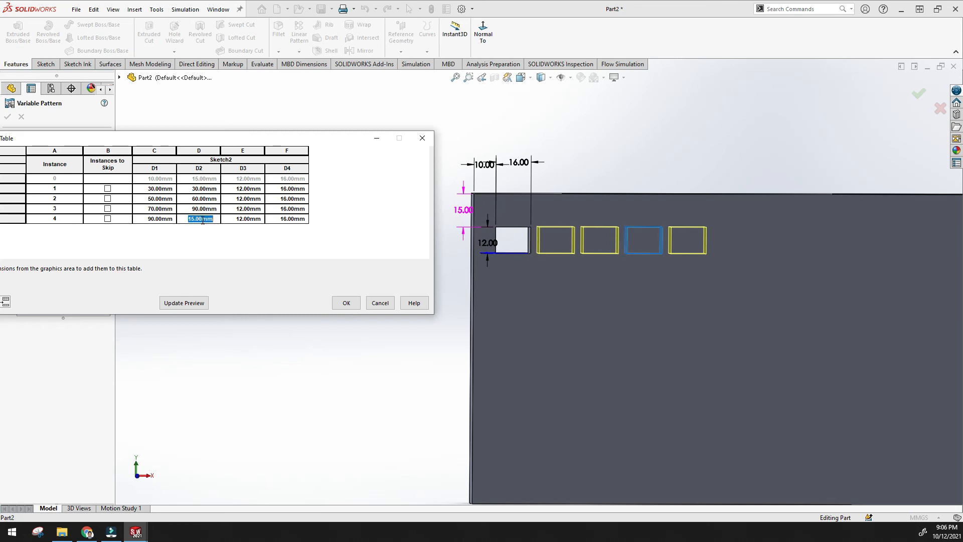
type("110")
left_click(176, 302)
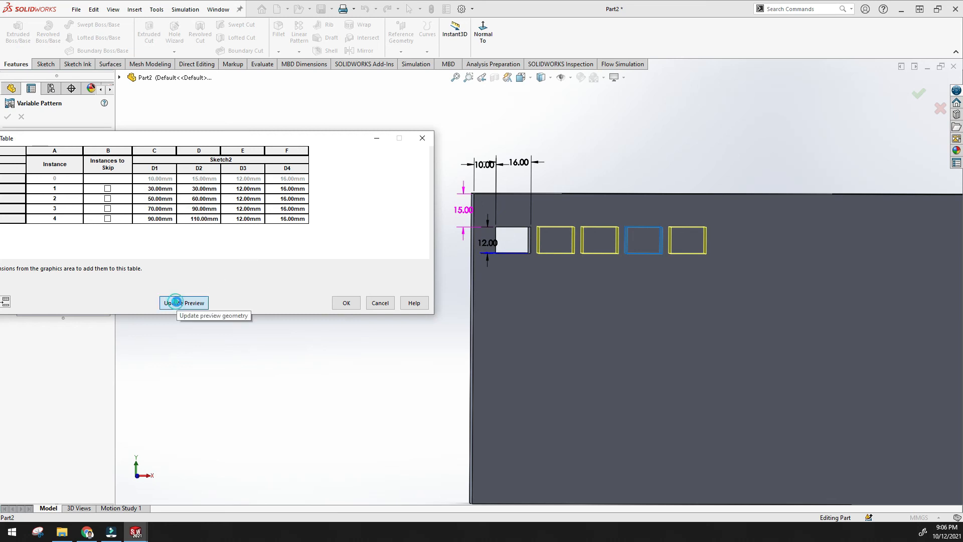
mouse_move(613, 305)
middle_mouse_down()
mouse_move(600, 266)
mouse_move(621, 277)
mouse_move(611, 259)
mouse_move(627, 280)
middle_mouse_up()
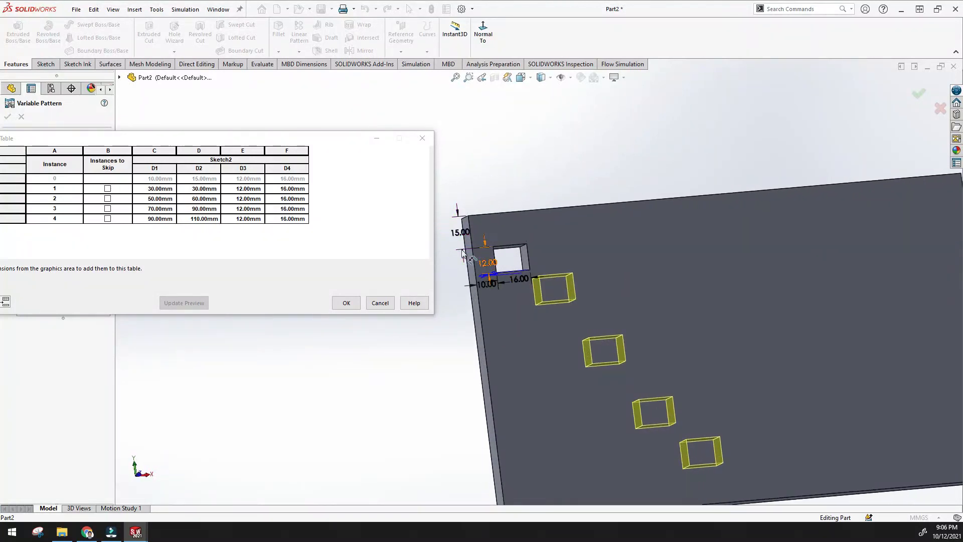
Set dimension D3, the cut's height, to 15 mm for instance 3
left_click(248, 189)
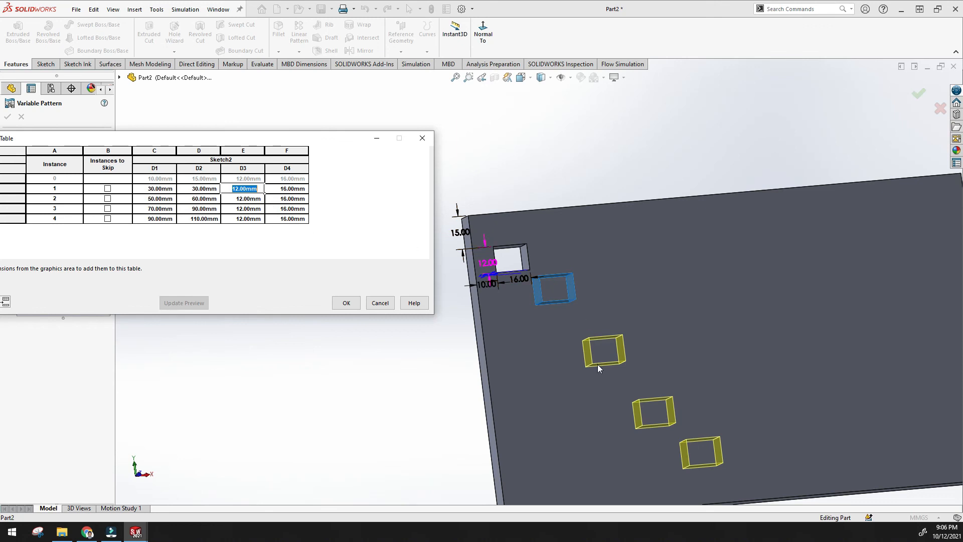
left_click(246, 209)
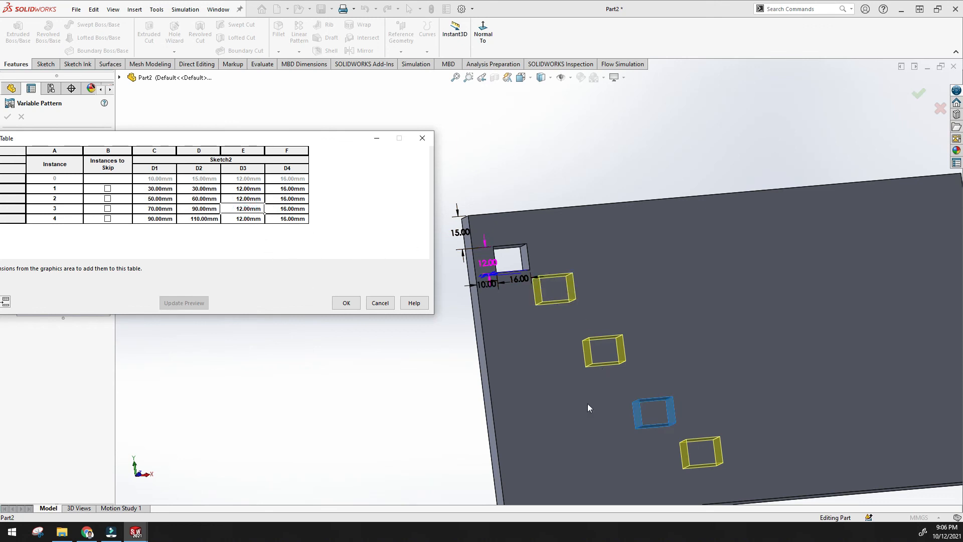
scroll(652, 417, "down", 5)
middle_click_drag(552, 338, 532, 340)
double_click(244, 211)
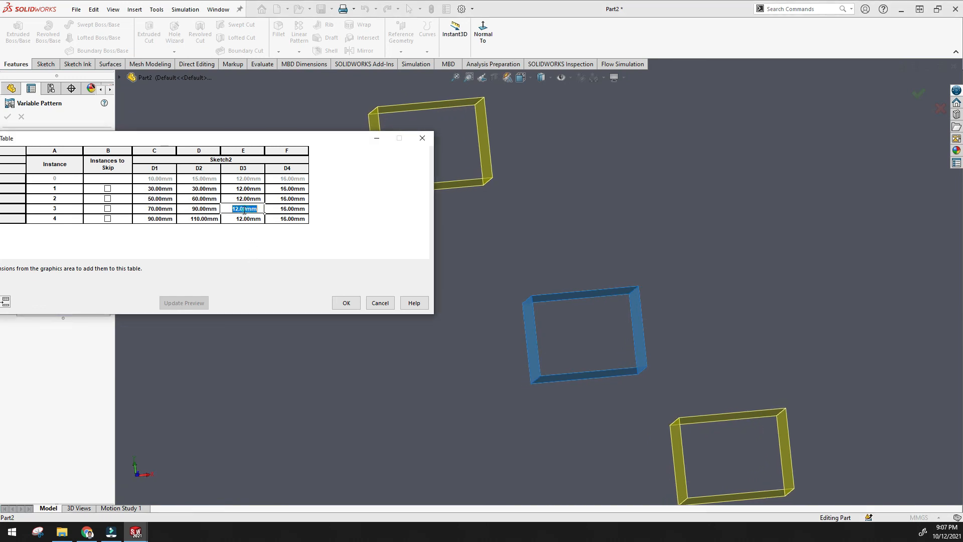
type("15")
Set dimension D4, the cut's width, to 25 mm for instance 3 and update the pattern preview
double_click(277, 210)
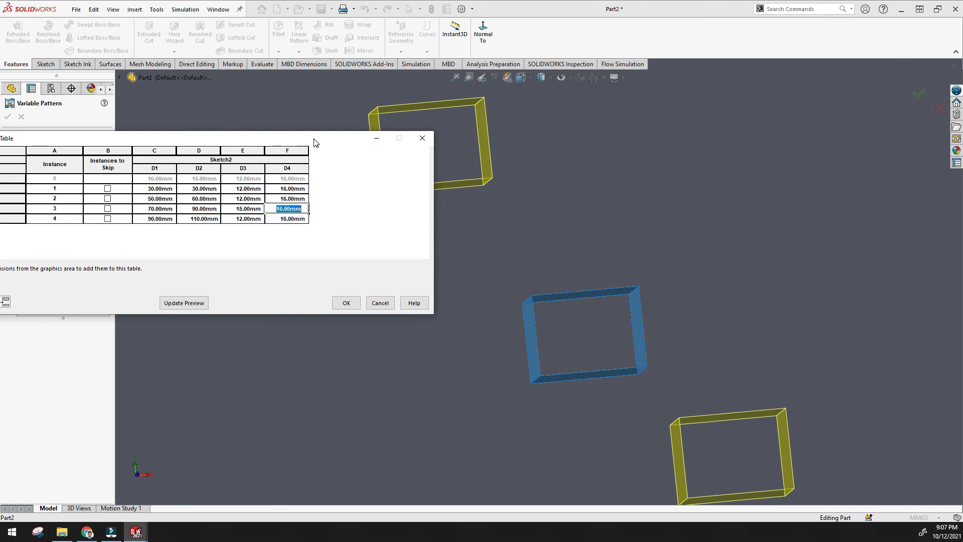
left_click_drag(315, 143, 320, 153)
scroll(532, 253, "up", 8)
scroll(515, 250, "down", 4)
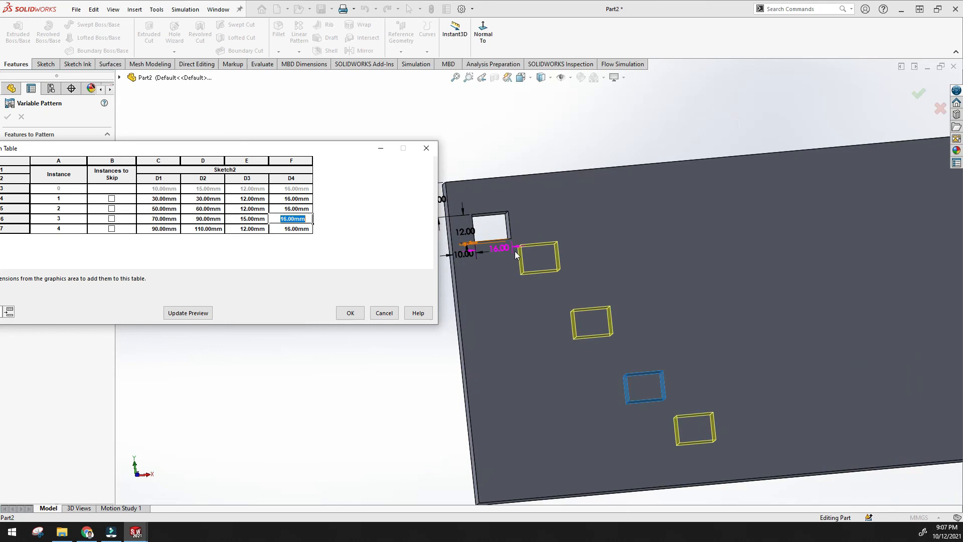
scroll(495, 246, "down", 4)
scroll(508, 257, "up", 2)
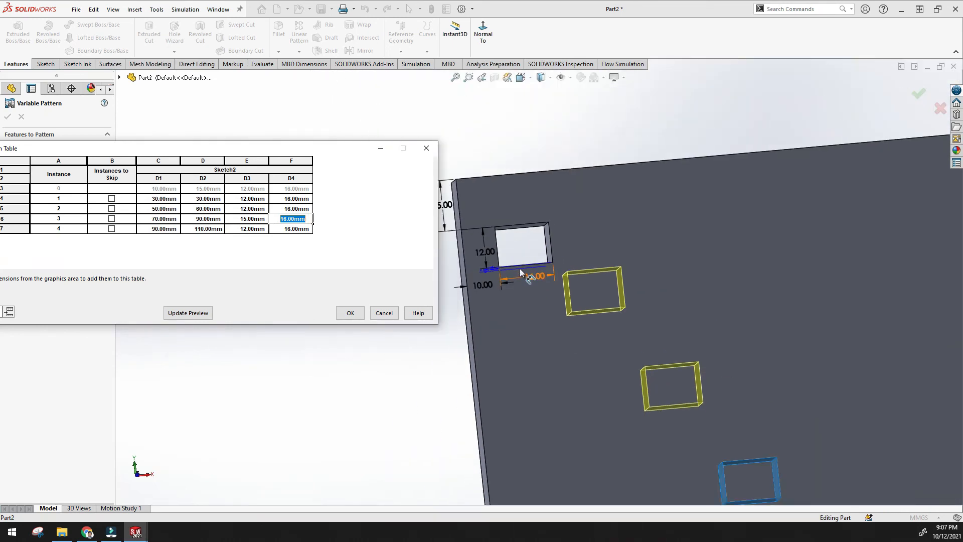
type("25")
left_click(189, 313)
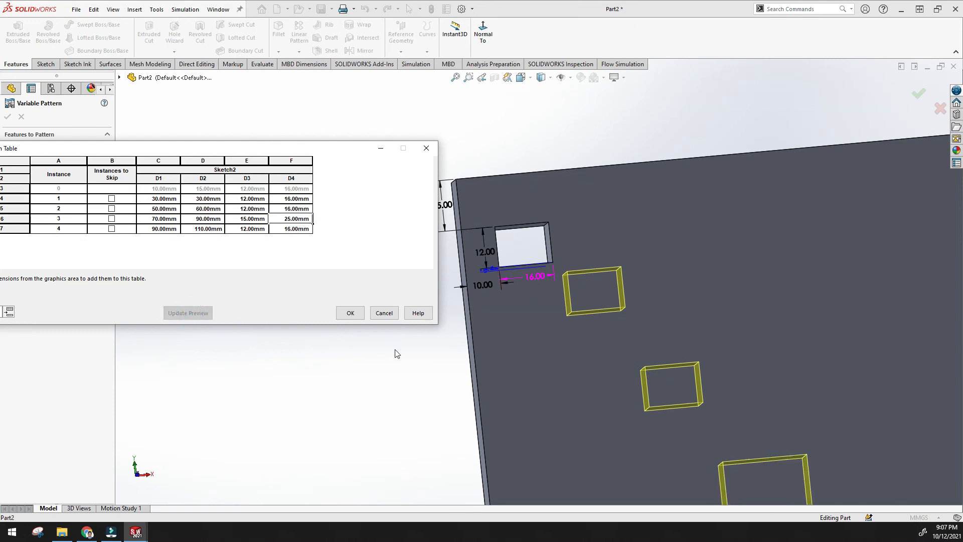
Accept the pattern table and finish the Variable Pattern of the rectangular cut on the plate
scroll(559, 358, "up", 5)
scroll(591, 368, "down", 2)
middle_click_drag(591, 368, 589, 368)
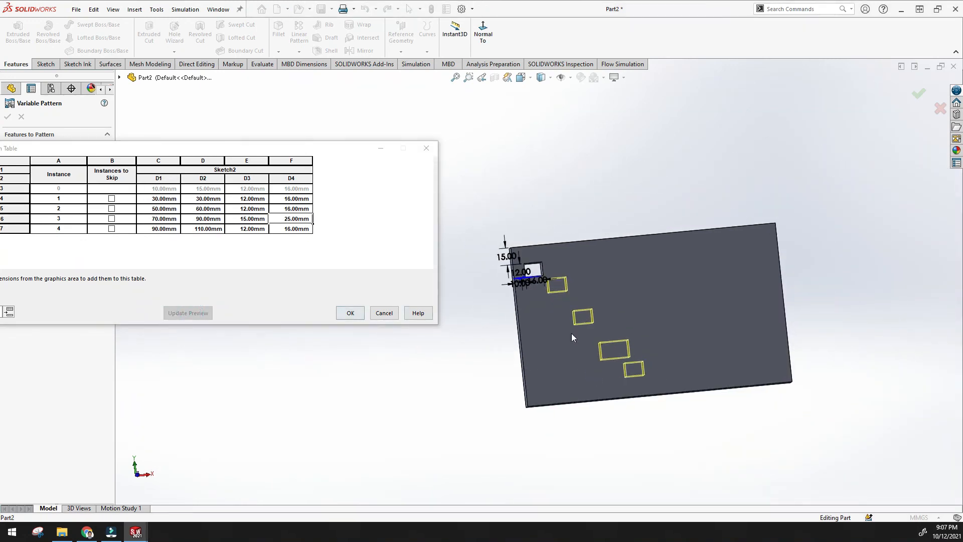
left_click(349, 316)
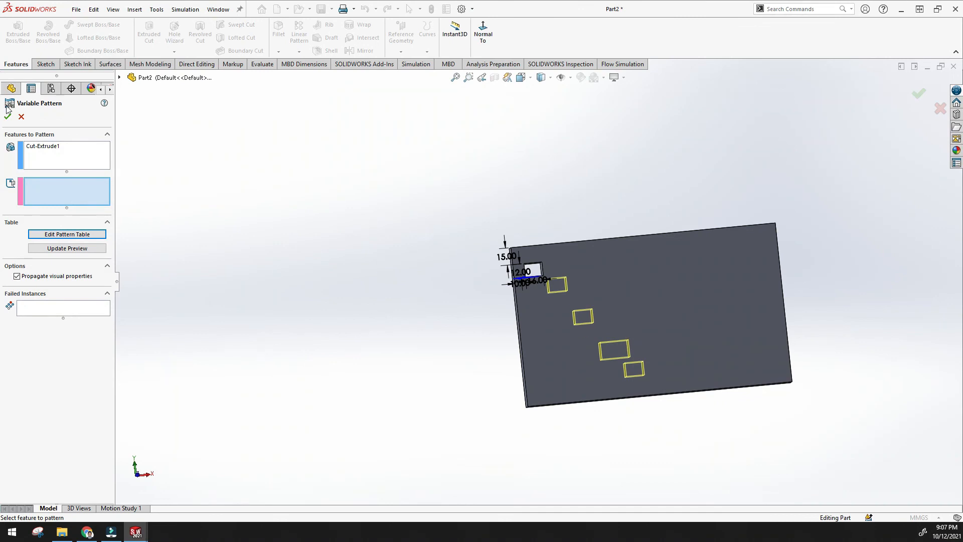
left_click(7, 119)
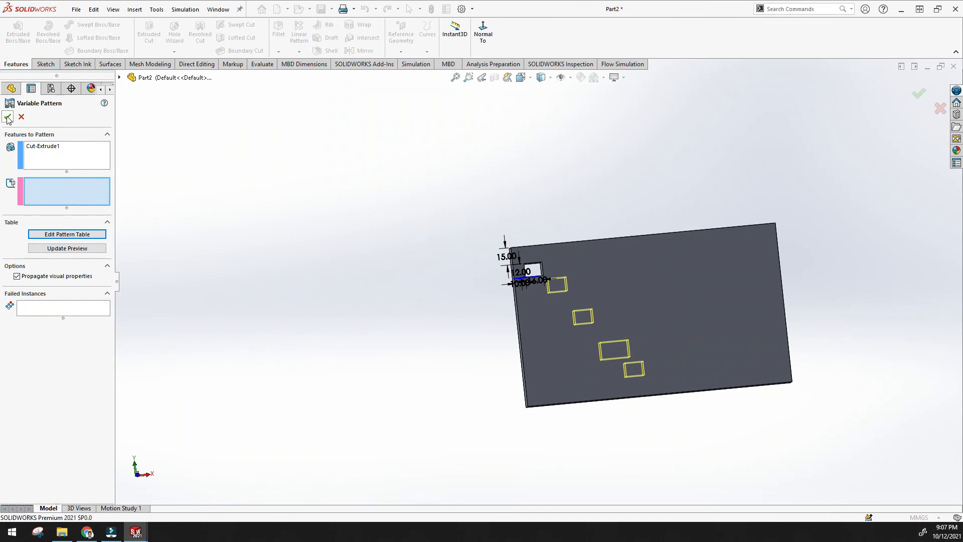
scroll(547, 254, "down", 3)
scroll(582, 316, "up", 5)
left_click(456, 77)
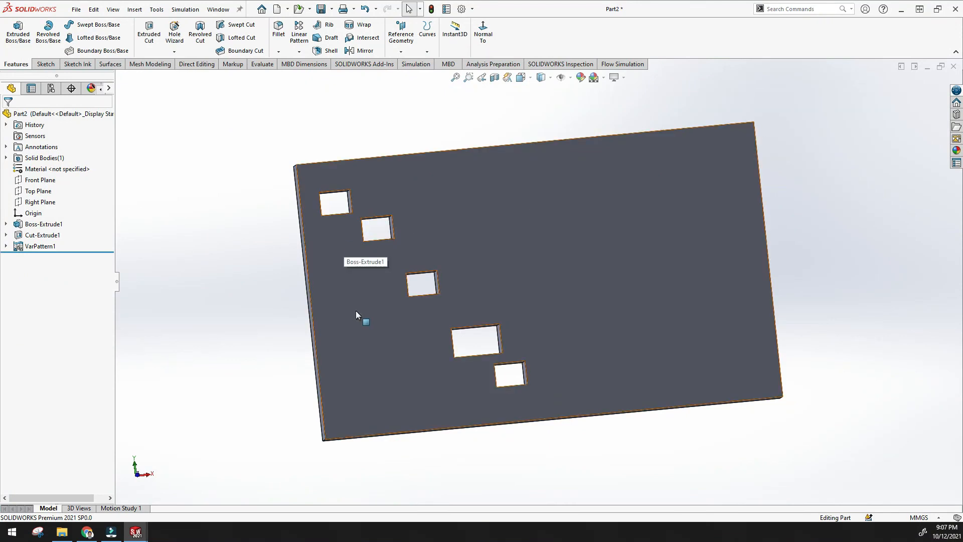
scroll(468, 333, "down", 5)
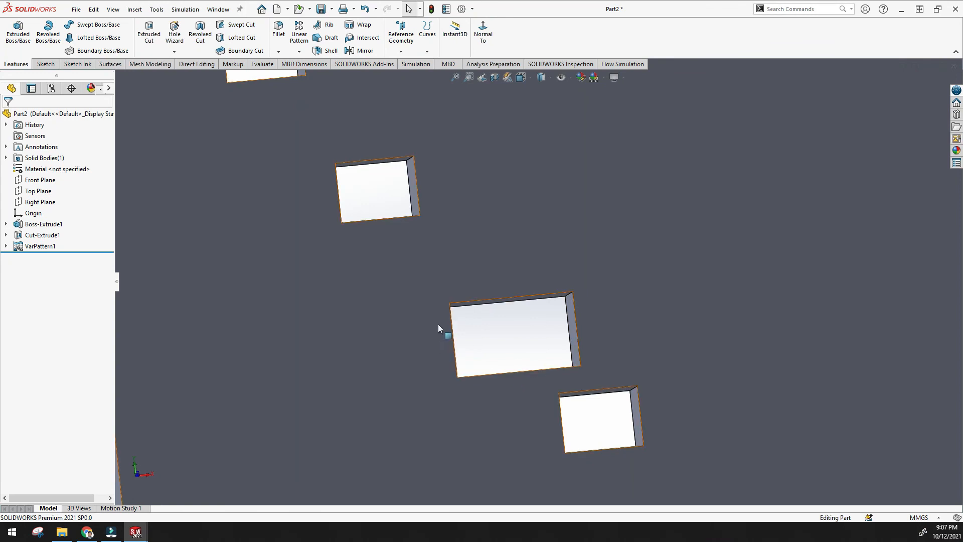
scroll(519, 335, "up", 5)
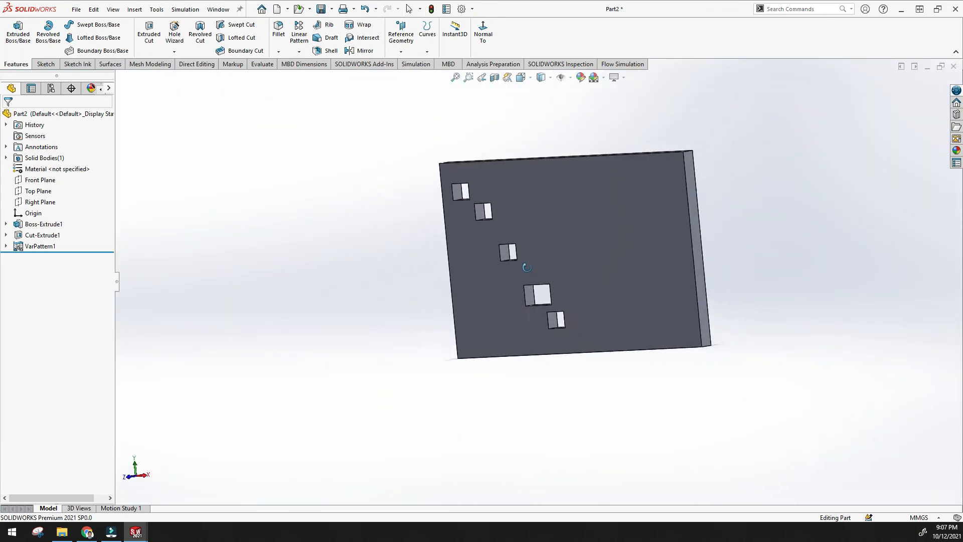